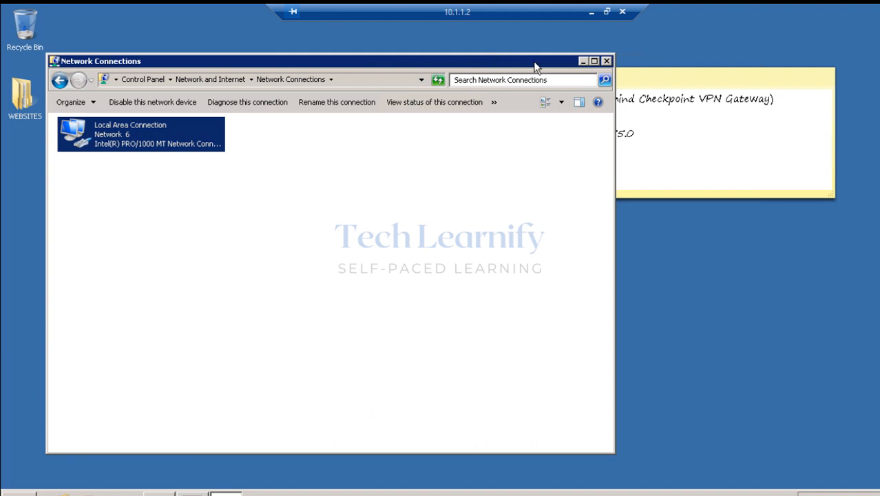
Mark up the IP and gateway values on the sticky note, then clear the annotations.
{"action": "left_click_drag", "start_coordinate": [516, 54], "coordinate": [559, 195]}
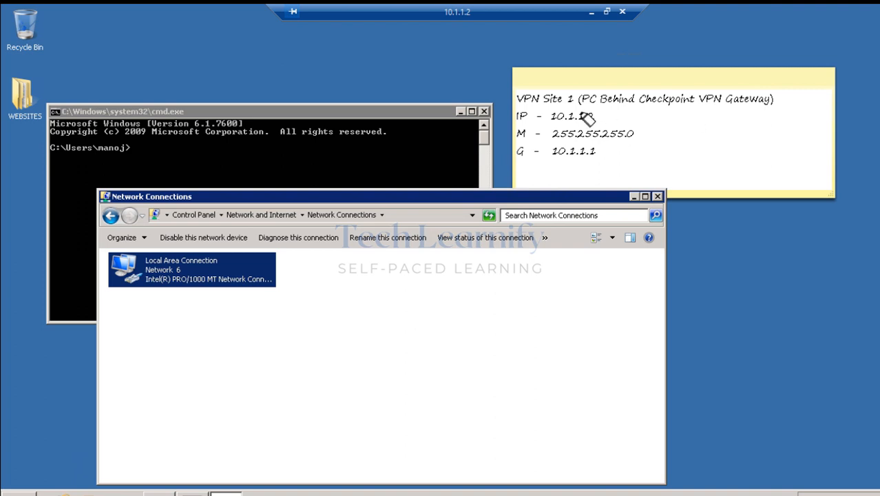
{"action": "left_click_drag", "start_coordinate": [551, 117], "coordinate": [609, 116]}
{"action": "left_click", "coordinate": [874, 224]}
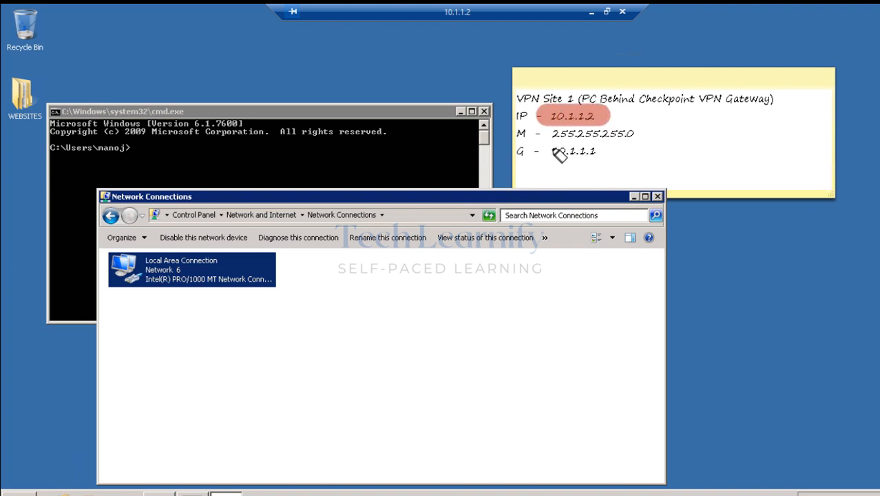
{"action": "mouse_move", "coordinate": [554, 153]}
{"action": "left_mouse_down"}
{"action": "mouse_move", "coordinate": [607, 151]}
{"action": "mouse_move", "coordinate": [556, 159]}
{"action": "left_mouse_up"}
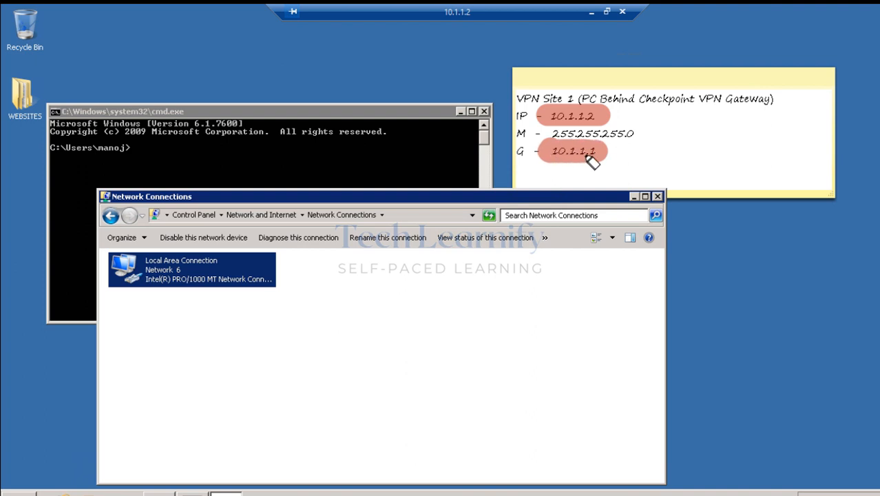
{"action": "key", "text": "Escape"}
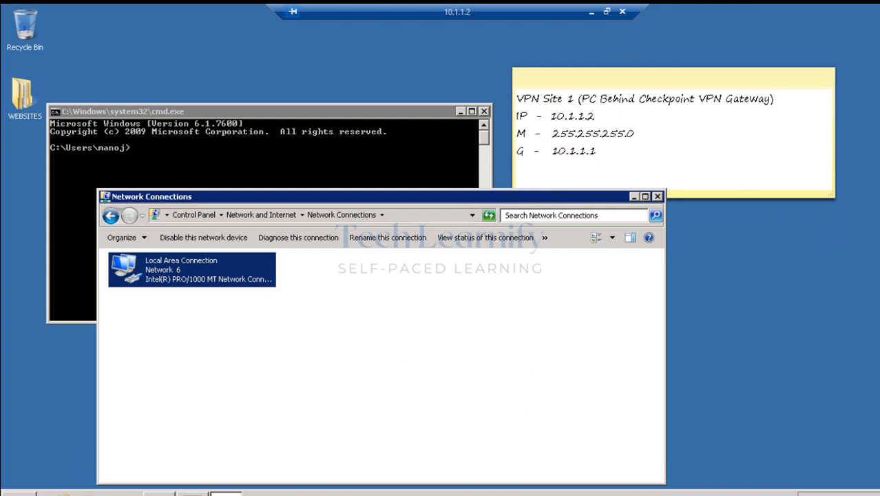
{"action": "left_click_drag", "start_coordinate": [534, 196], "coordinate": [544, 154]}
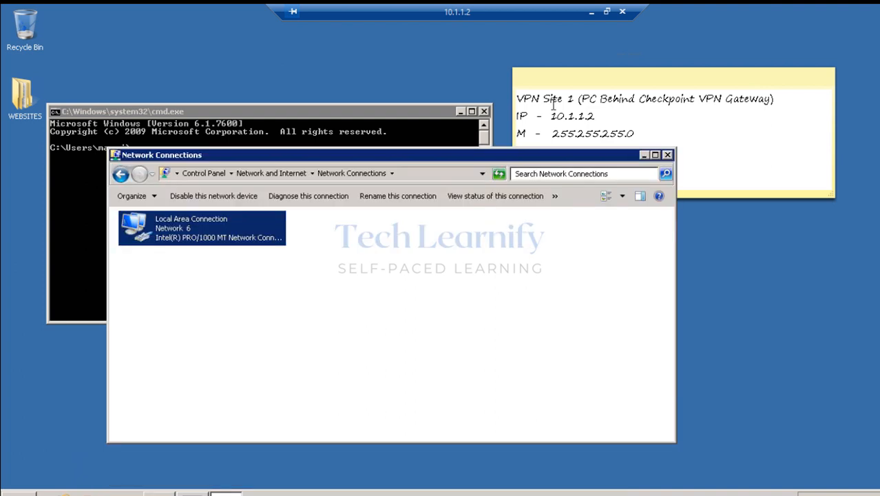
Review Local Area Connection IPv4: 10.1.1.2, 255.255.255.0, gateway 10.1.1.1, closing without changes.
{"action": "double_click", "coordinate": [203, 222]}
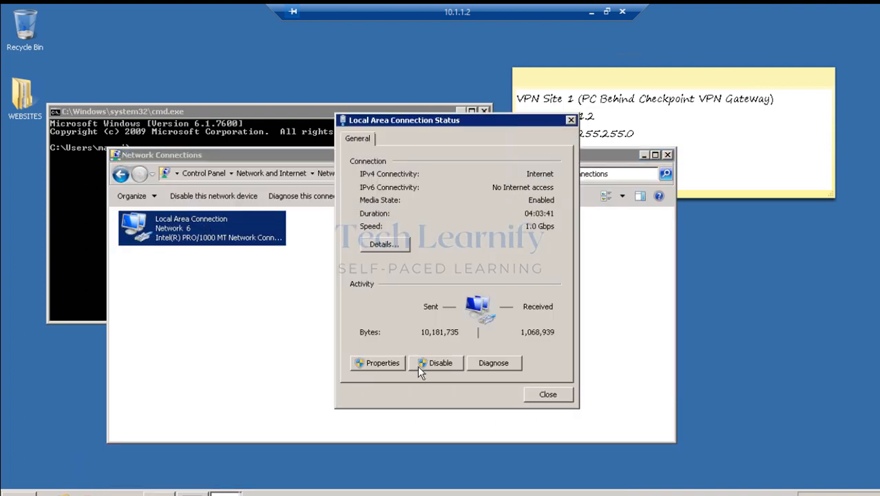
{"action": "left_click", "coordinate": [375, 363]}
{"action": "double_click", "coordinate": [460, 294]}
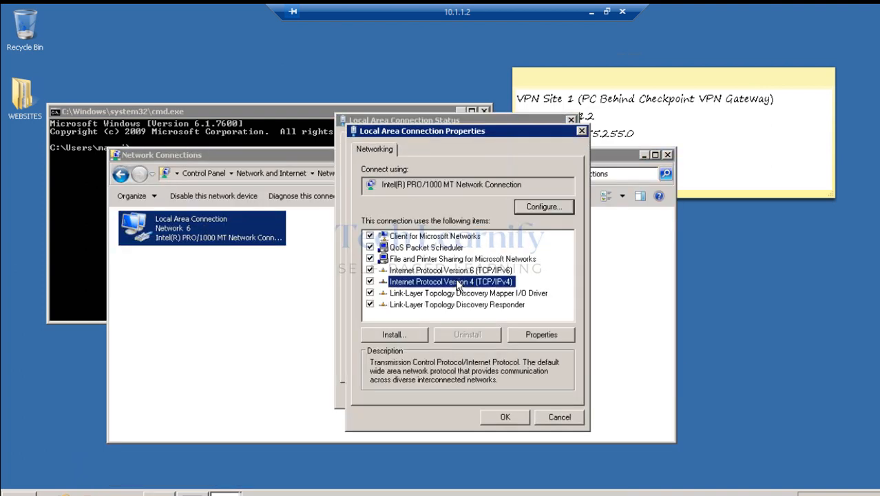
{"action": "left_click_drag", "start_coordinate": [484, 174], "coordinate": [469, 128]}
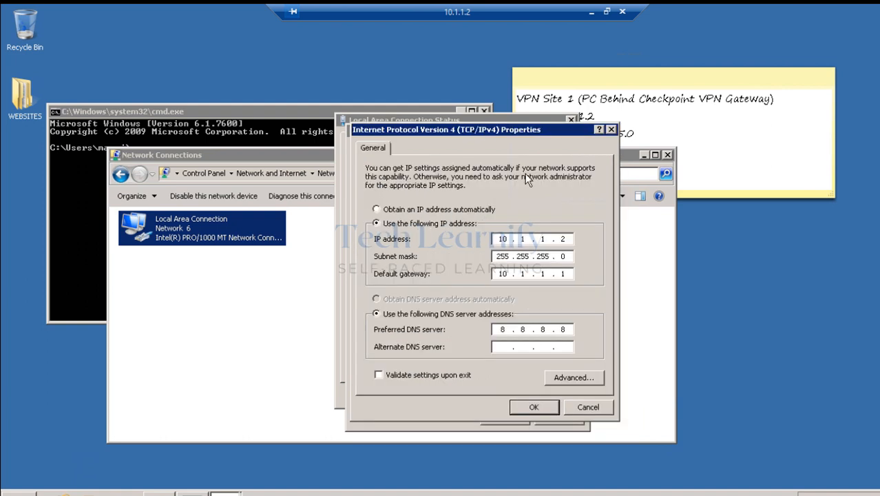
{"action": "double_click", "coordinate": [562, 273]}
{"action": "left_click", "coordinate": [579, 408]}
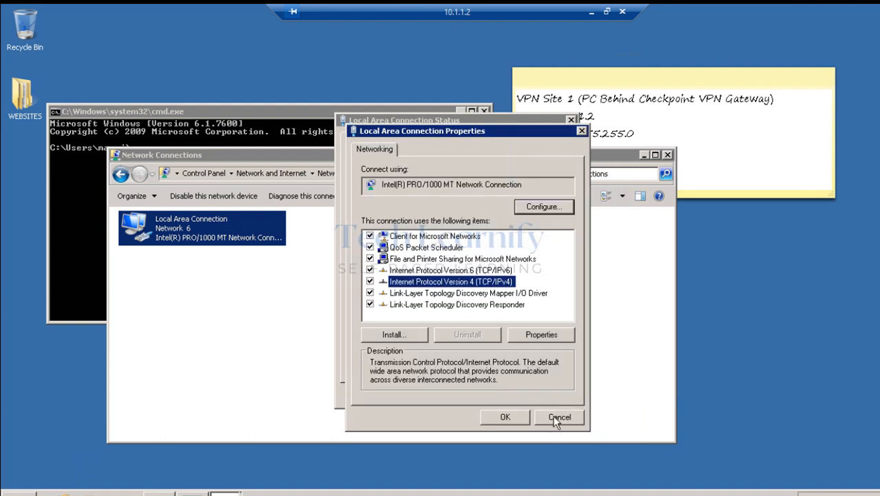
{"action": "left_click", "coordinate": [558, 417]}
{"action": "left_click", "coordinate": [541, 392]}
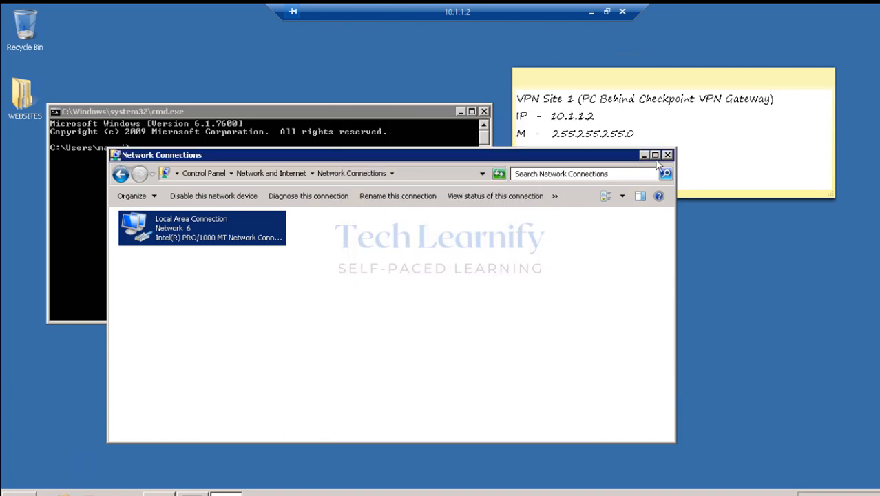
Close Network Connections and run ping 172.16.1.2 -t, which keeps timing out.
{"action": "left_click", "coordinate": [665, 154]}
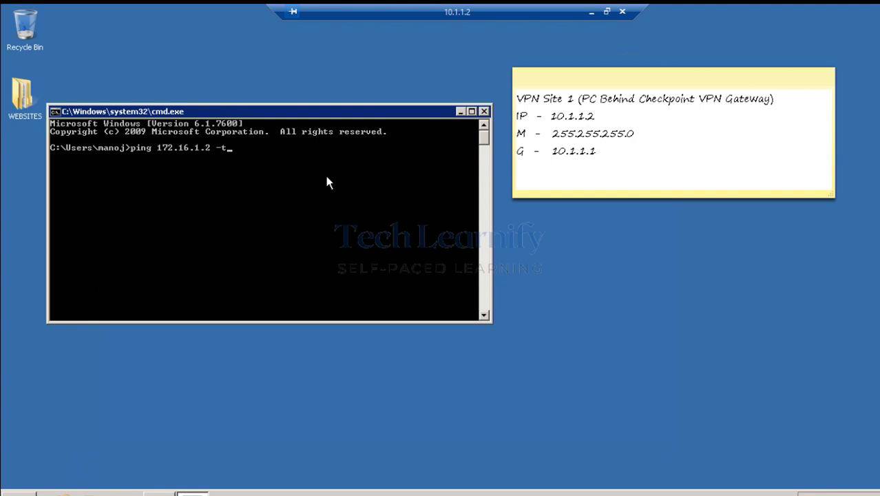
{"action": "key", "text": "Return"}
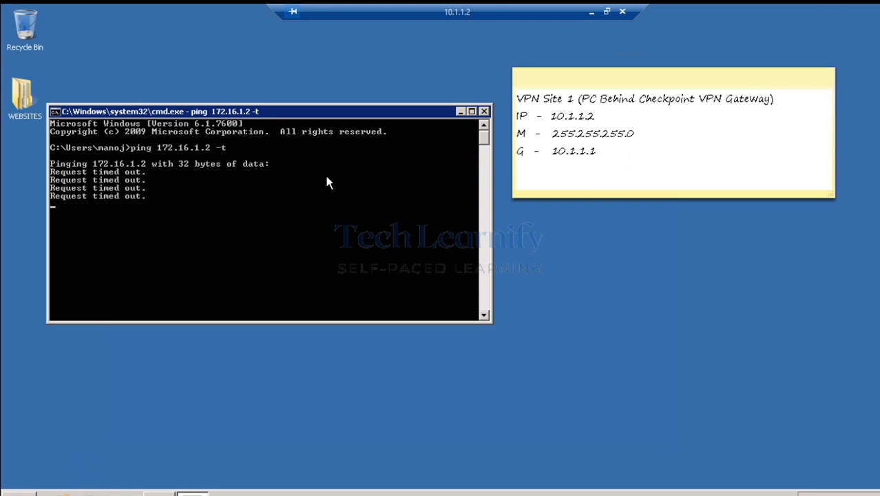
Switch to the 172.16.1.2 session and highlight VPN Site 2, 172.16.1.2 and gateway 172.16.1.1 on the note.
{"action": "left_click", "coordinate": [591, 14]}
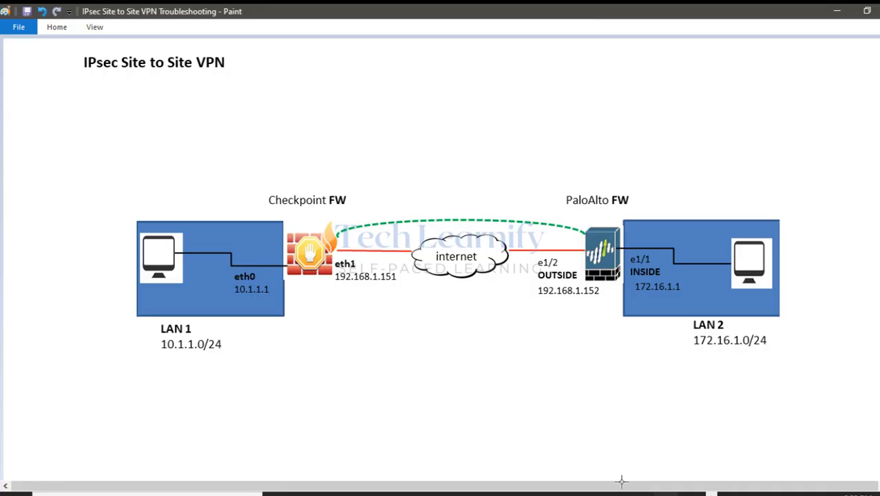
{"action": "mouse_move", "coordinate": [640, 491]}
{"action": "left_click", "coordinate": [693, 445]}
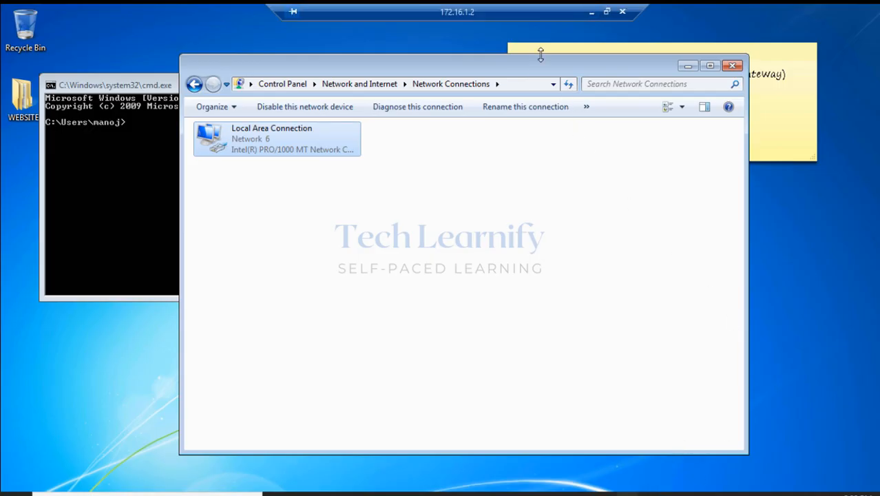
{"action": "left_click_drag", "start_coordinate": [540, 53], "coordinate": [530, 161]}
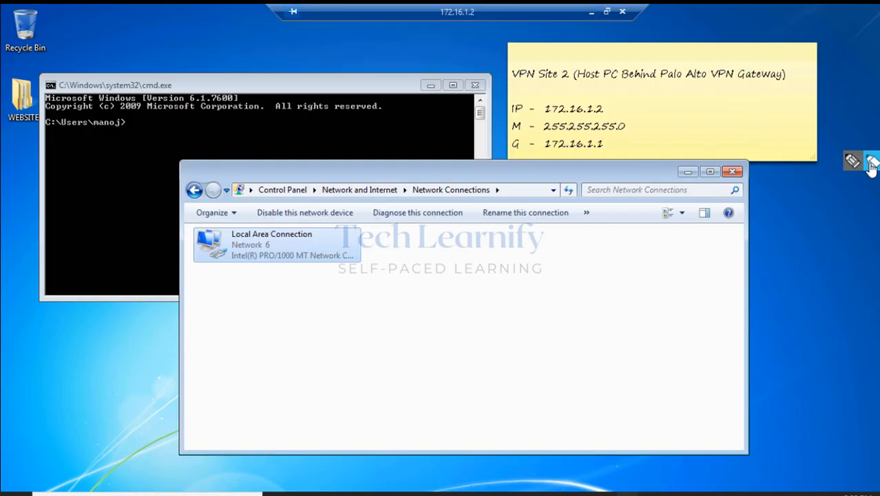
{"action": "left_click_drag", "start_coordinate": [513, 73], "coordinate": [777, 73]}
{"action": "left_click_drag", "start_coordinate": [538, 108], "coordinate": [609, 109]}
{"action": "left_click_drag", "start_coordinate": [544, 144], "coordinate": [606, 143]}
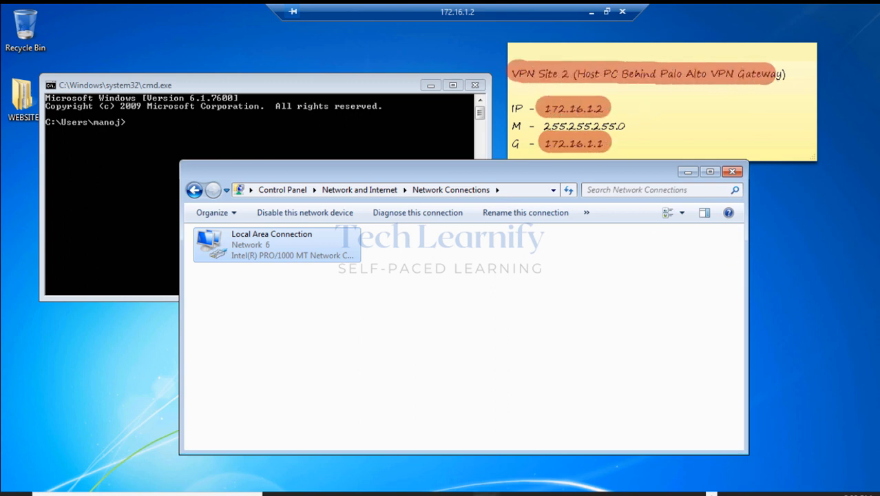
{"action": "key", "text": "Escape"}
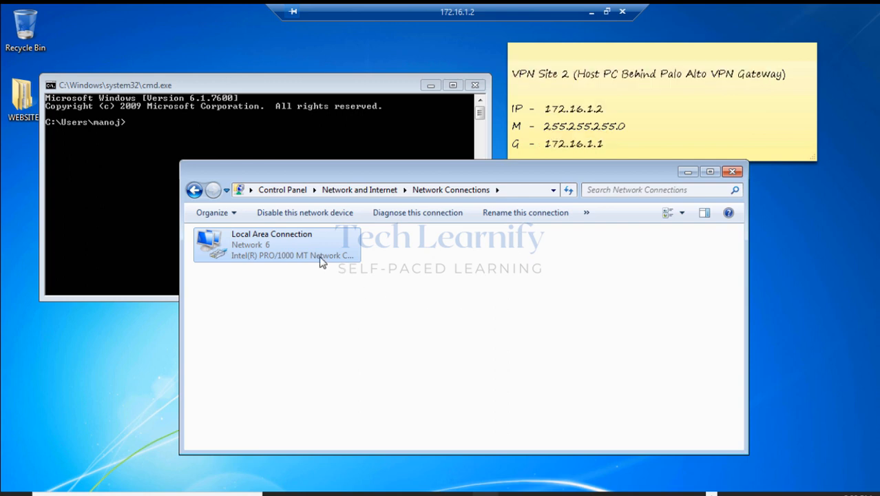
Review IPv4: 172.16.1.2, 255.255.255.0, gateway 172.16.1.1, then close everything unchanged.
{"action": "double_click", "coordinate": [317, 255]}
{"action": "left_click", "coordinate": [385, 366]}
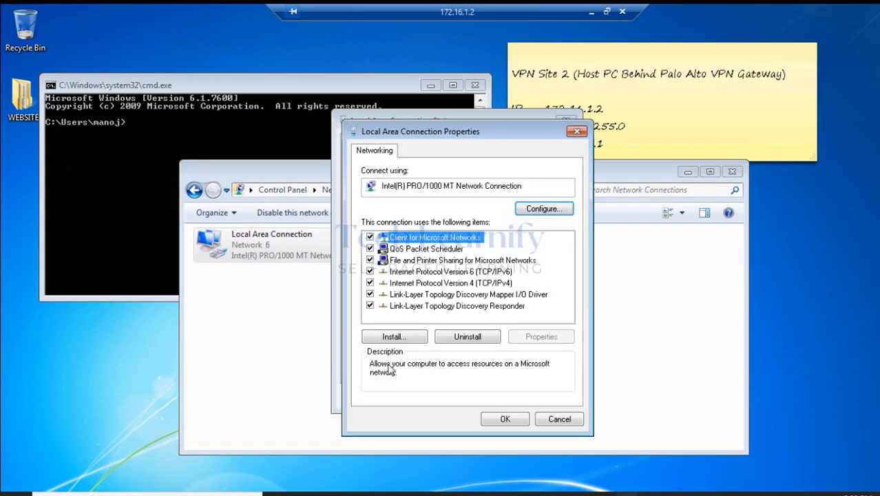
{"action": "double_click", "coordinate": [459, 284]}
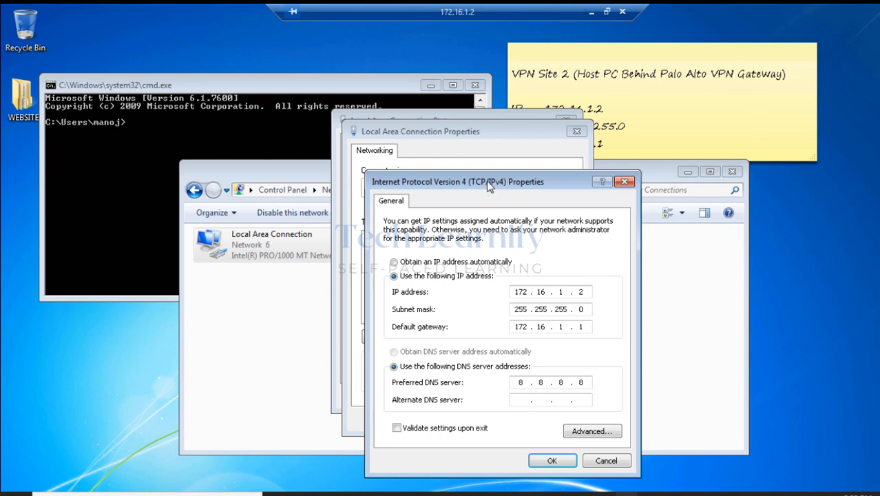
{"action": "left_click_drag", "start_coordinate": [489, 185], "coordinate": [462, 113]}
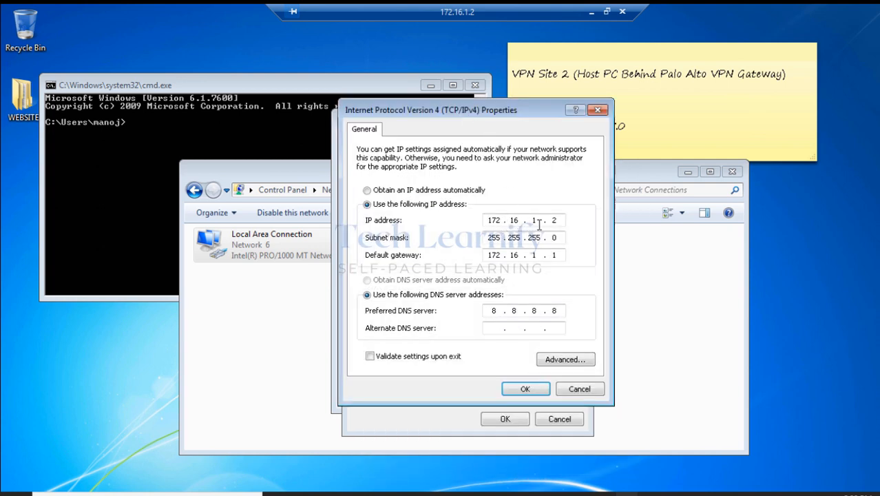
{"action": "key", "text": "shift+Home"}
{"action": "left_click", "coordinate": [576, 388]}
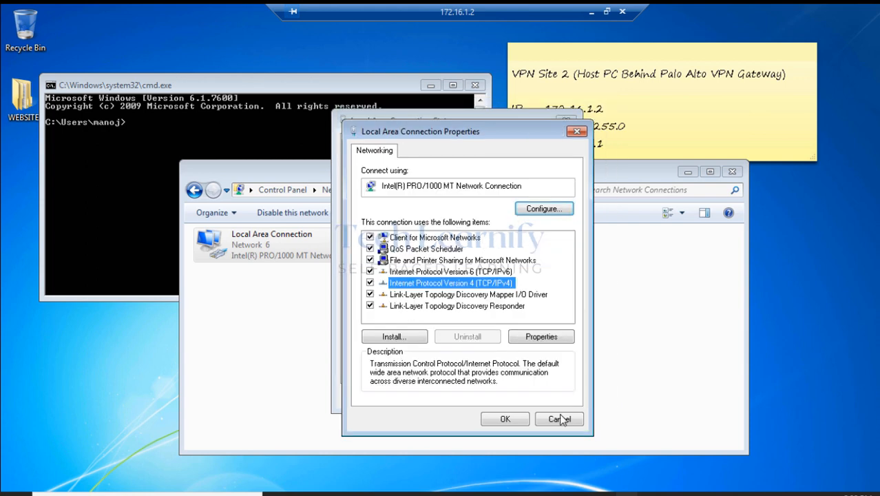
{"action": "left_click", "coordinate": [559, 418]}
{"action": "left_click", "coordinate": [543, 398]}
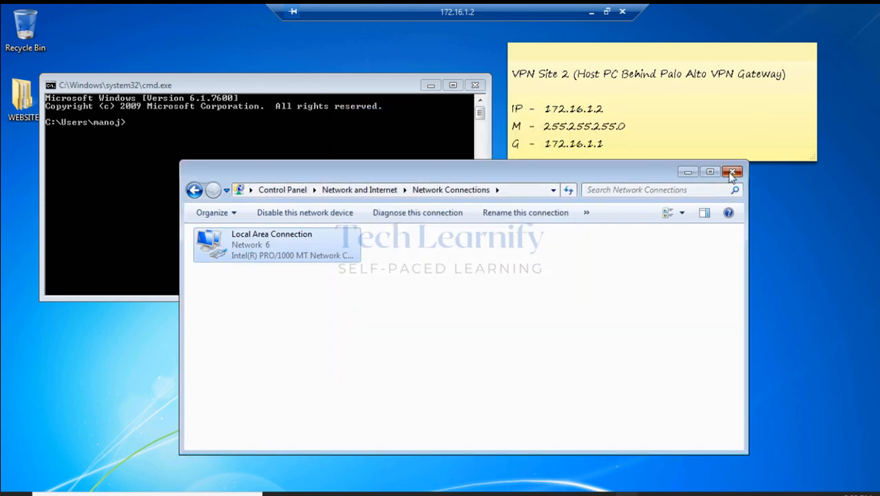
{"action": "left_click", "coordinate": [731, 172]}
Run ping 10.1.1.2 -t, see it time out, then minimize the remote session.
{"action": "type", "text": "pi"}
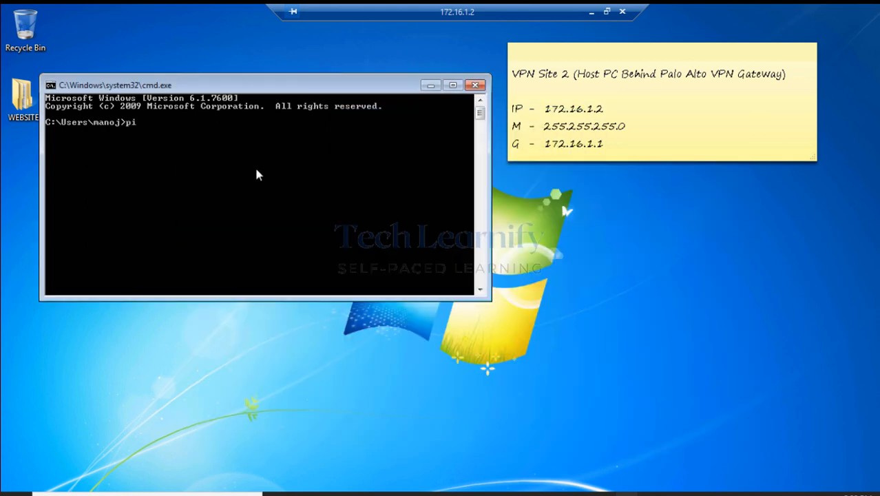
{"action": "type", "text": "ng 10.1.1.2 -t"}
{"action": "key", "text": "Return"}
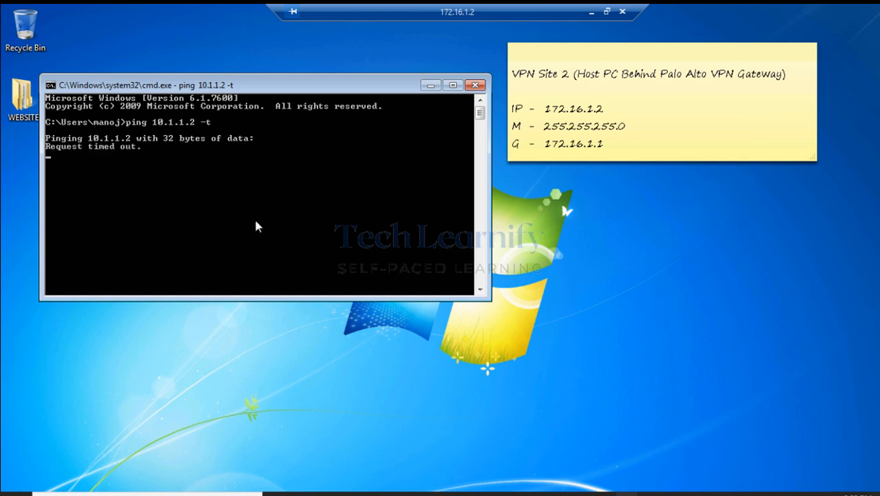
{"action": "left_click", "coordinate": [591, 12]}
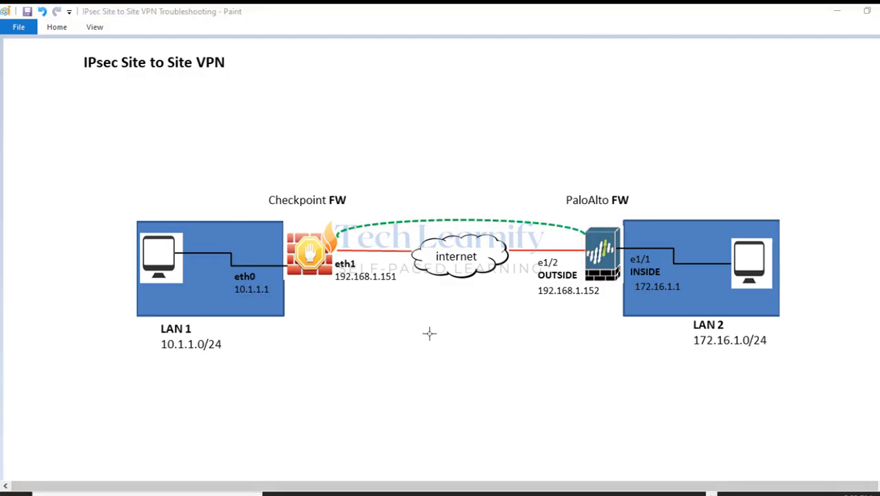
Highlight rule 4 S2S VPN Traffic: LAN1–LAN2 via Nettech-S2S community, action Accept.
{"action": "left_click", "coordinate": [358, 491]}
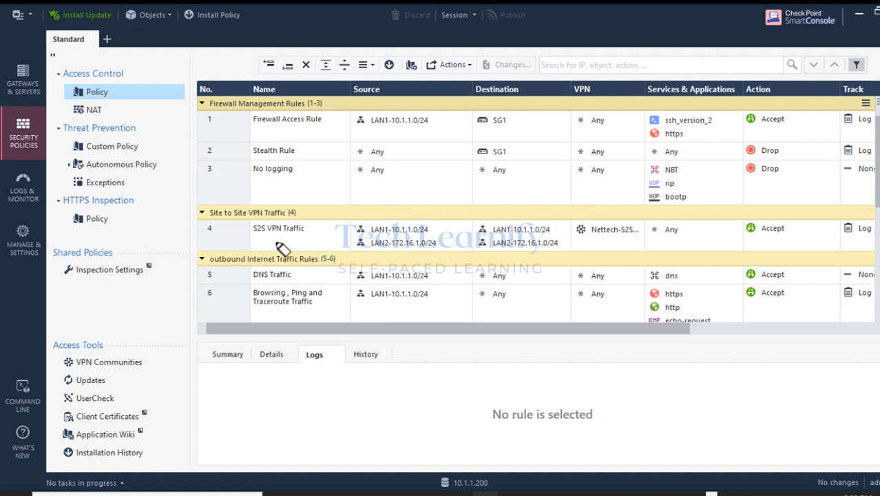
{"action": "mouse_move", "coordinate": [242, 228]}
{"action": "left_mouse_down"}
{"action": "mouse_move", "coordinate": [307, 231]}
{"action": "mouse_move", "coordinate": [251, 226]}
{"action": "mouse_move", "coordinate": [295, 240]}
{"action": "left_mouse_up"}
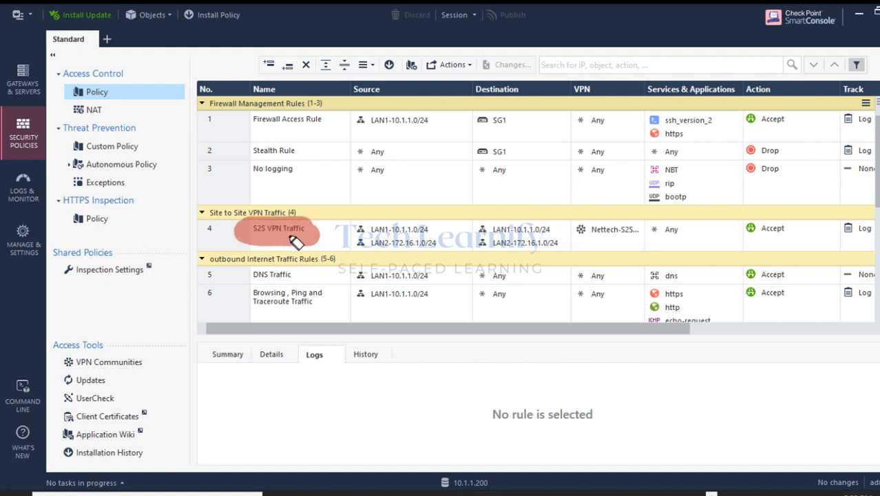
{"action": "mouse_move", "coordinate": [373, 236]}
{"action": "left_mouse_down"}
{"action": "mouse_move", "coordinate": [422, 232]}
{"action": "mouse_move", "coordinate": [368, 243]}
{"action": "mouse_move", "coordinate": [440, 248]}
{"action": "left_mouse_up"}
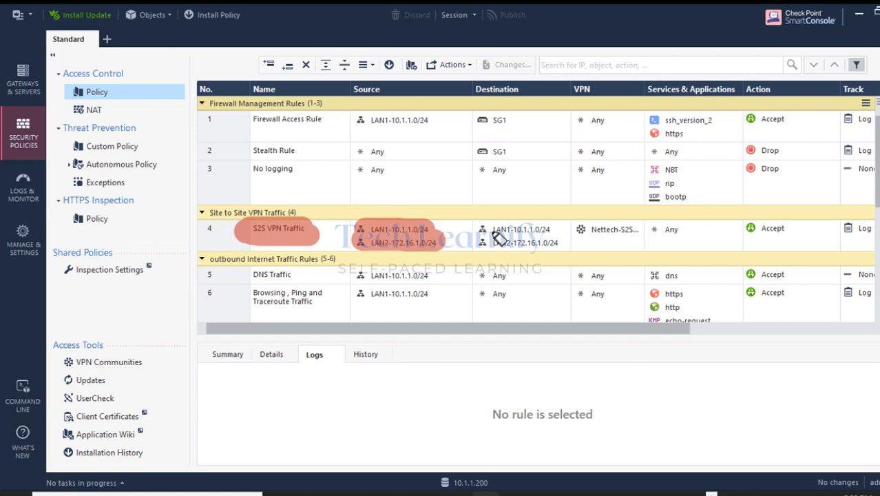
{"action": "left_click_drag", "start_coordinate": [482, 230], "coordinate": [555, 233]}
{"action": "left_click_drag", "start_coordinate": [492, 249], "coordinate": [637, 229]}
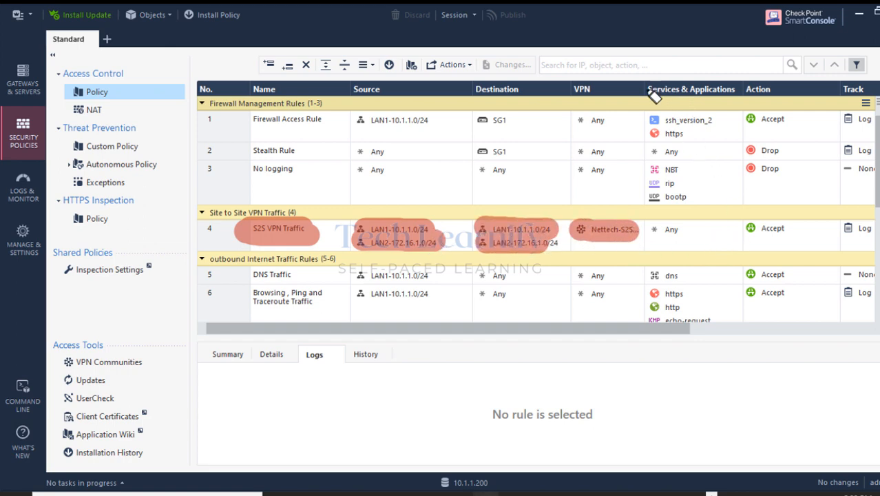
{"action": "left_click_drag", "start_coordinate": [646, 91], "coordinate": [716, 89]}
{"action": "left_click_drag", "start_coordinate": [793, 228], "coordinate": [658, 228]}
{"action": "key", "text": "e"}
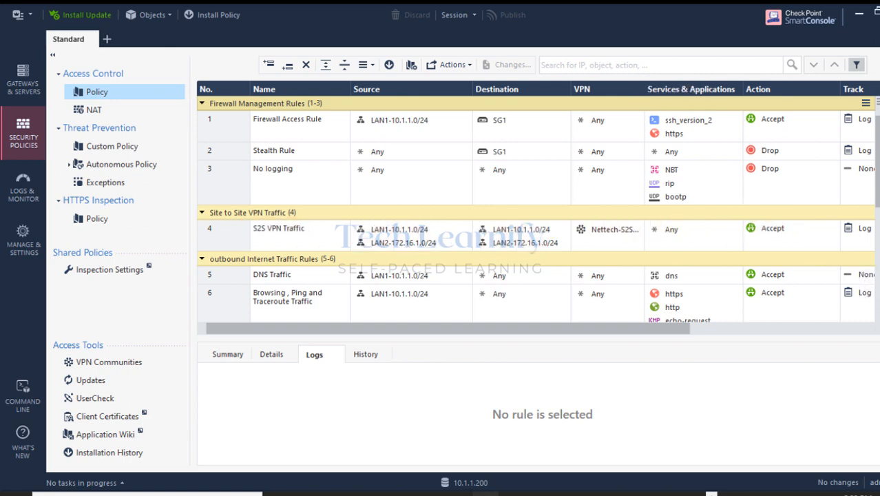
{"action": "left_click_drag", "start_coordinate": [646, 325], "coordinate": [471, 330]}
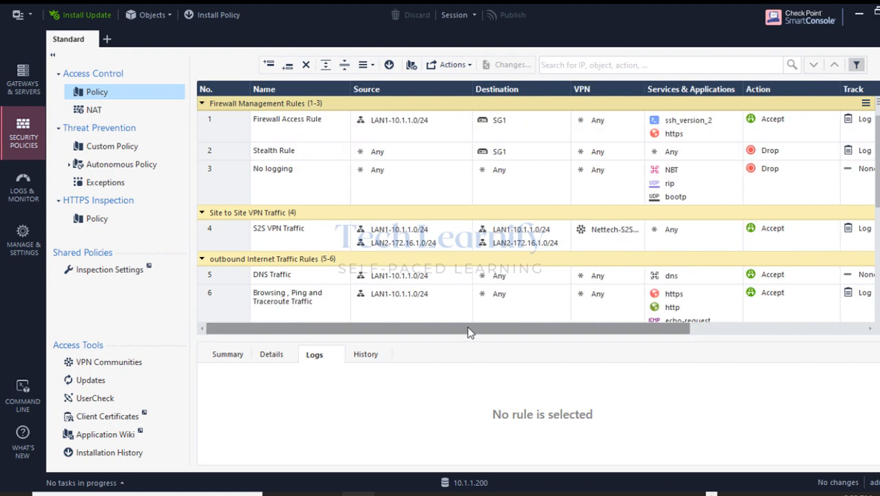
In Gateways & Servers, open the Edit properties of gateway SG1.
{"action": "left_click", "coordinate": [22, 77]}
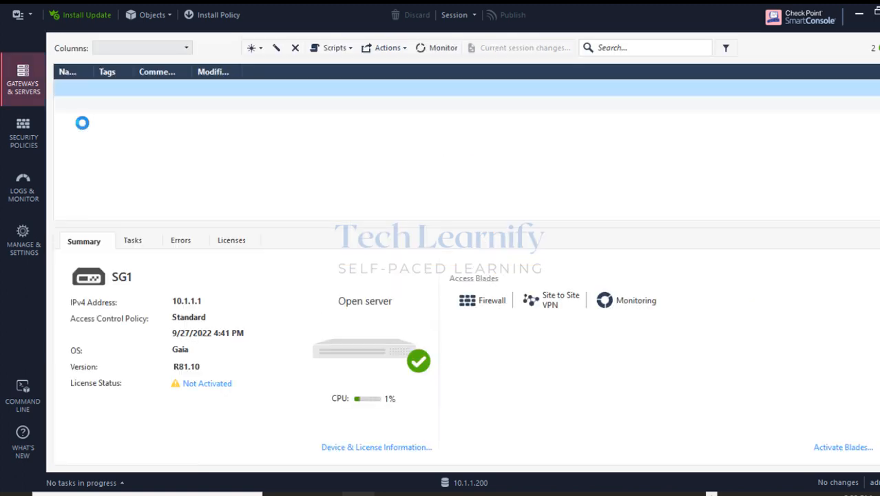
{"action": "right_click", "coordinate": [115, 94]}
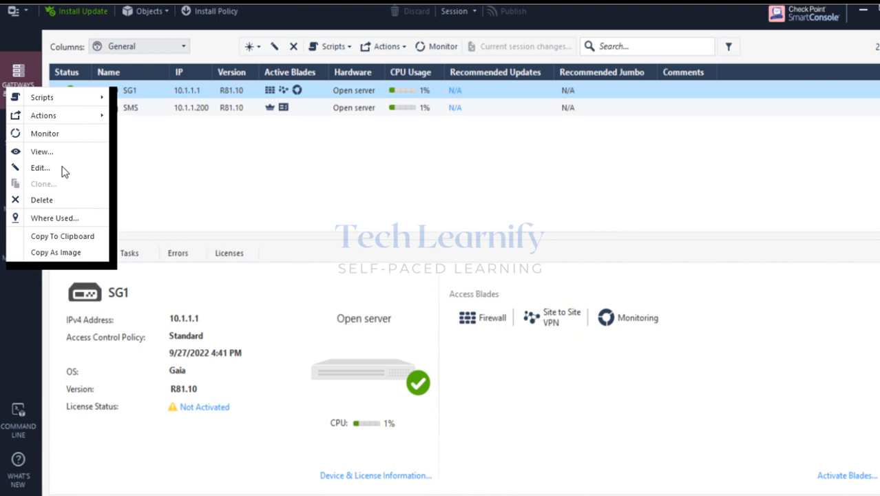
{"action": "left_click", "coordinate": [40, 168]}
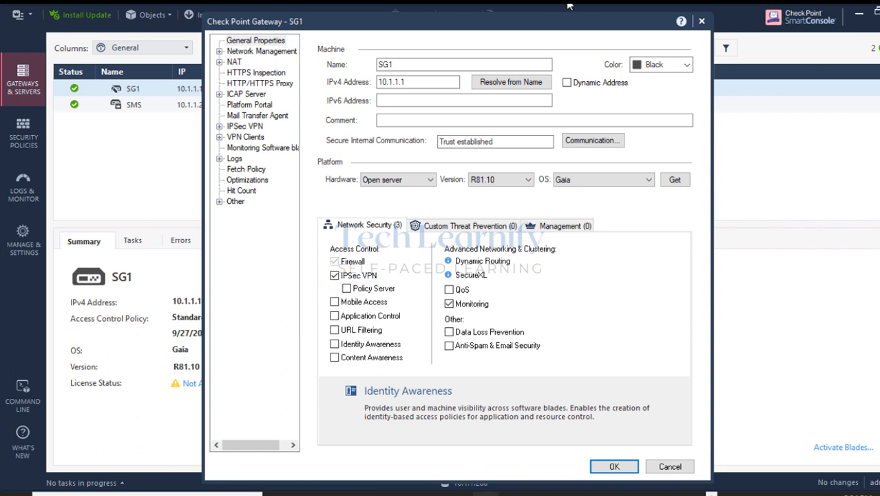
Check SG1's VPN Domain is LAN1-10.1.1.0/24, click OK, and return to Security Policies.
{"action": "left_click", "coordinate": [249, 53]}
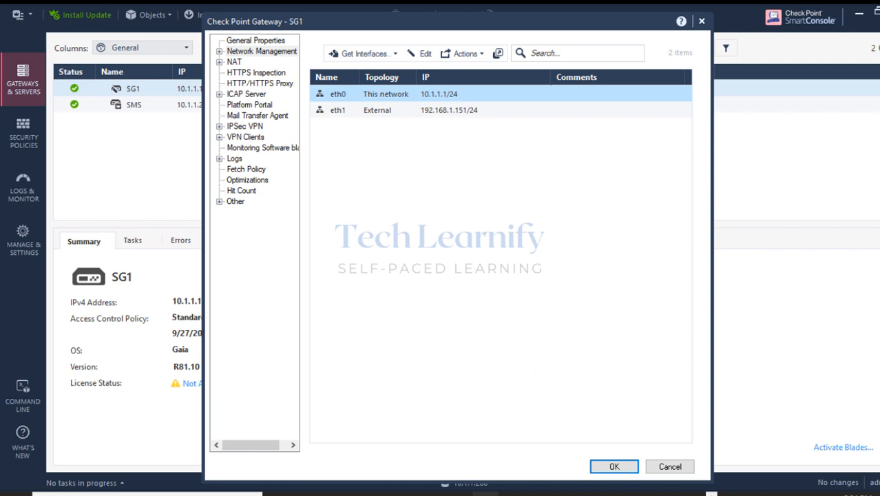
{"action": "left_click", "coordinate": [219, 51]}
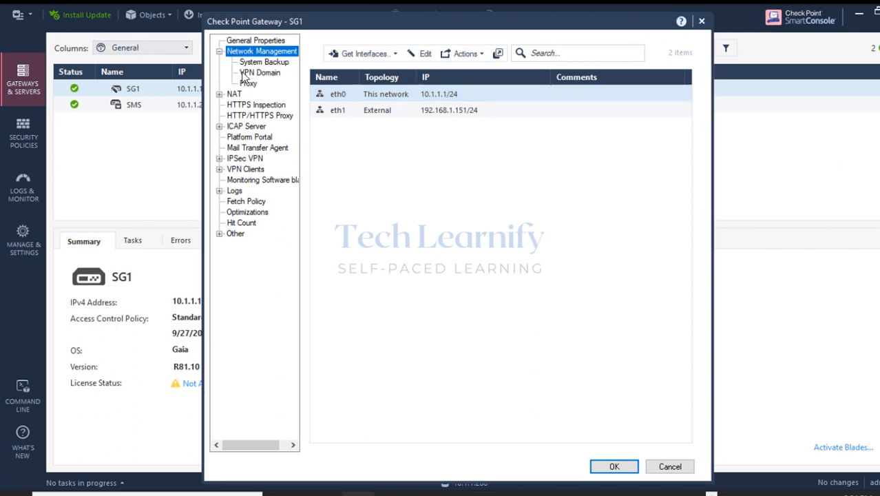
{"action": "left_click", "coordinate": [251, 73]}
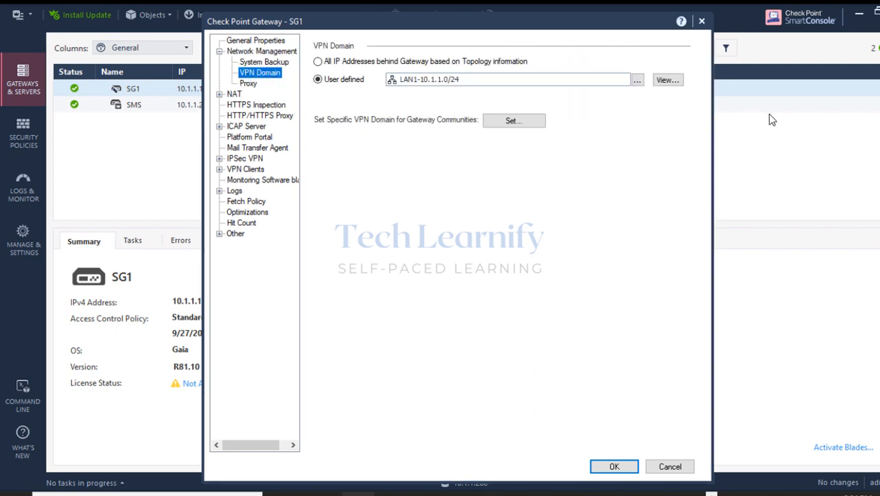
{"action": "left_click", "coordinate": [873, 163]}
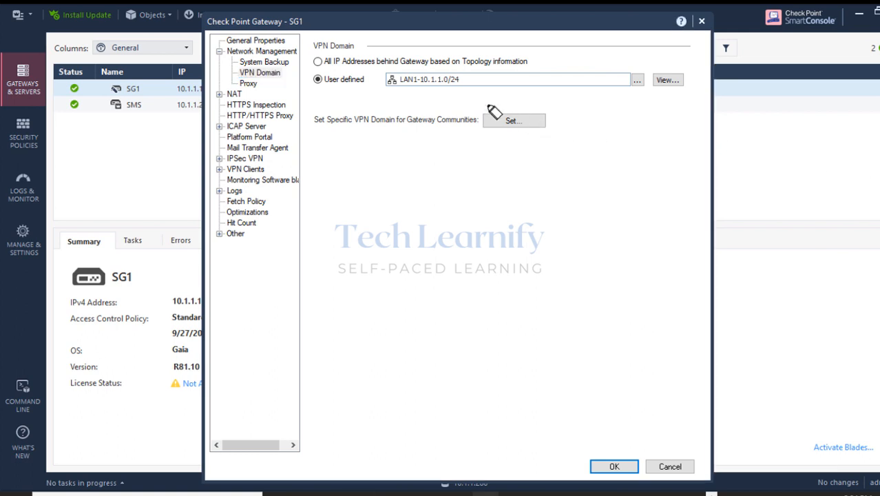
{"action": "mouse_move", "coordinate": [405, 91]}
{"action": "left_mouse_down"}
{"action": "mouse_move", "coordinate": [419, 80]}
{"action": "mouse_move", "coordinate": [468, 88]}
{"action": "mouse_move", "coordinate": [403, 84]}
{"action": "mouse_move", "coordinate": [481, 81]}
{"action": "left_mouse_up"}
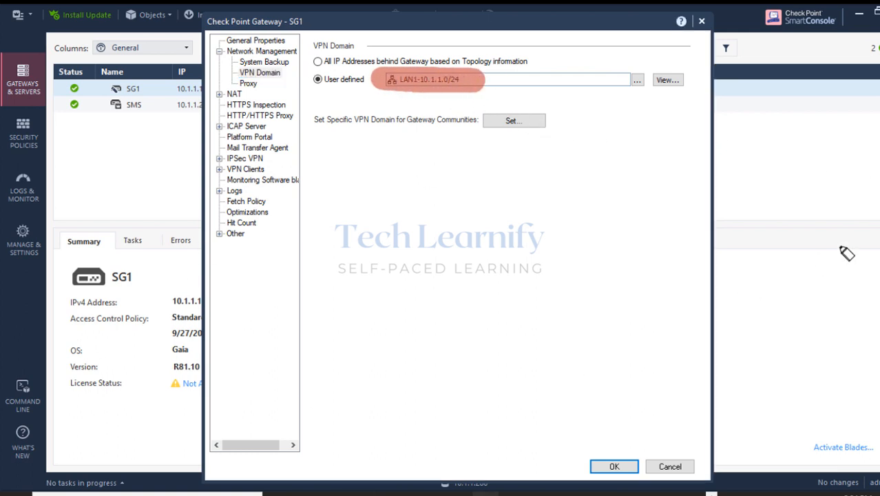
{"action": "left_click", "coordinate": [870, 289]}
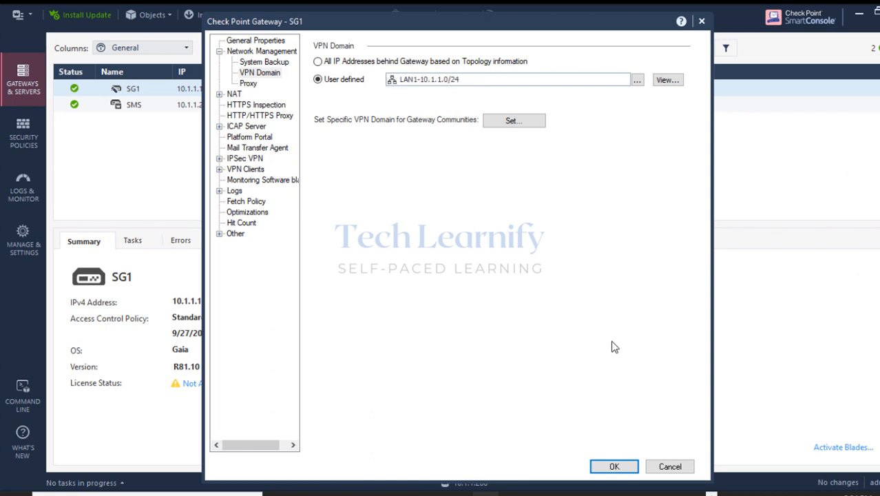
{"action": "left_click", "coordinate": [620, 467]}
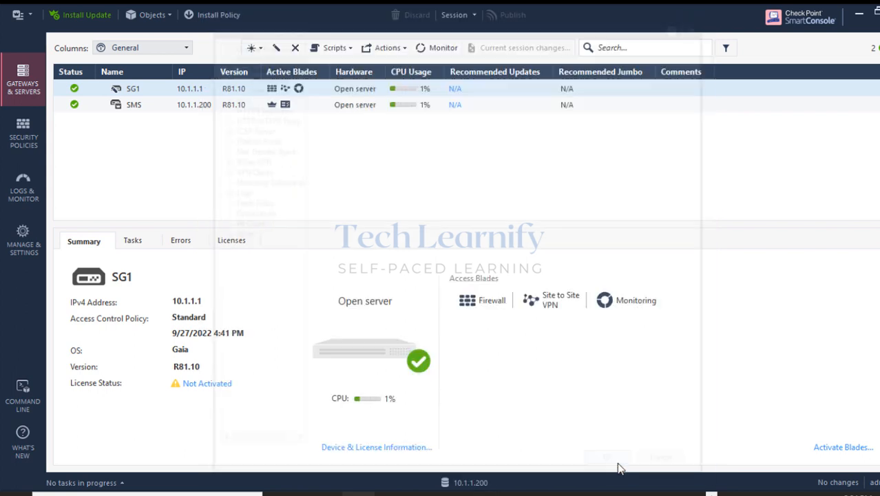
{"action": "left_click", "coordinate": [15, 136]}
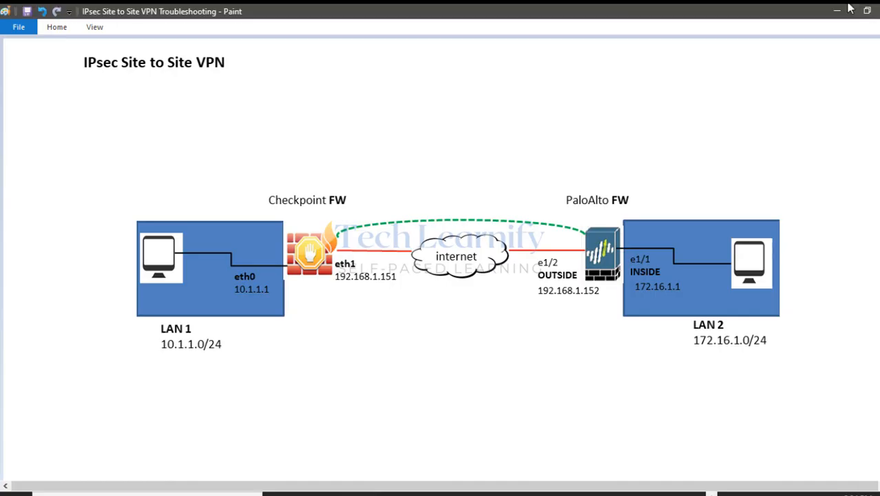
On PA-VM IPSec Tunnels, highlight the red tunnel and IKE status, then open System logs.
{"action": "left_click", "coordinate": [858, 15]}
{"action": "left_click", "coordinate": [472, 490]}
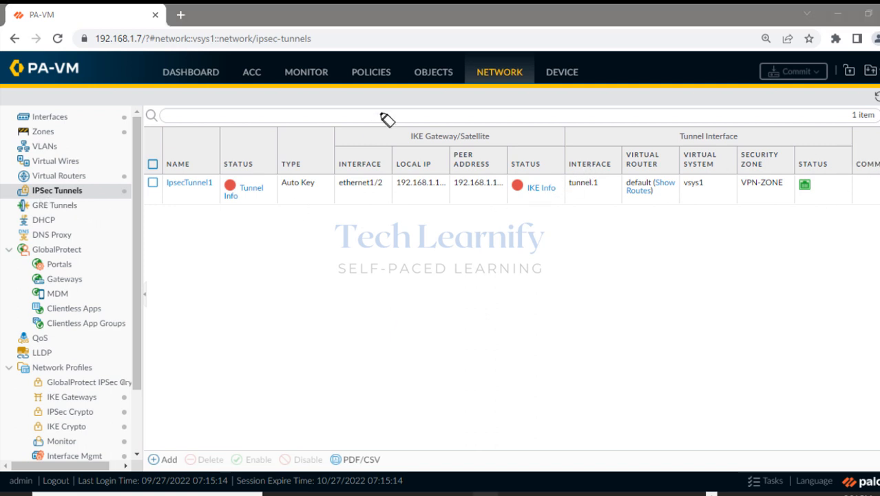
{"action": "left_click_drag", "start_coordinate": [470, 65], "coordinate": [530, 80]}
{"action": "left_click_drag", "start_coordinate": [27, 193], "coordinate": [82, 194]}
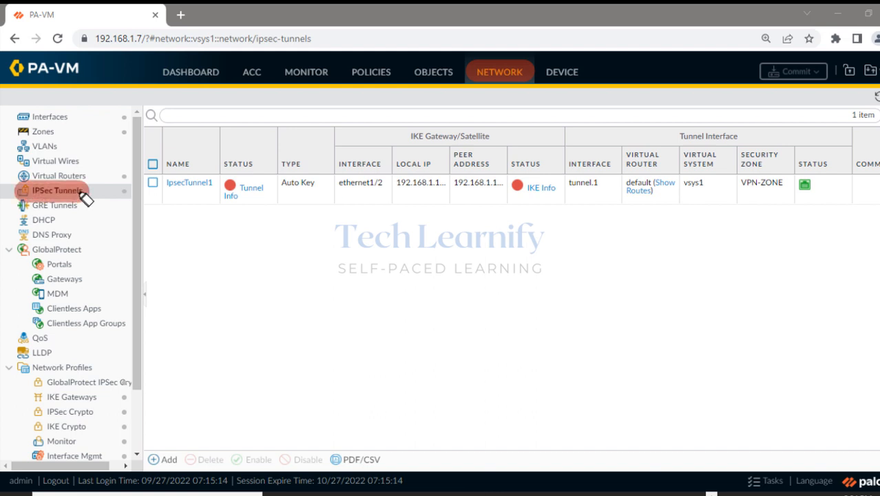
{"action": "left_click_drag", "start_coordinate": [230, 185], "coordinate": [275, 207]}
{"action": "mouse_move", "coordinate": [560, 178]}
{"action": "left_mouse_down"}
{"action": "mouse_move", "coordinate": [518, 190]}
{"action": "mouse_move", "coordinate": [564, 190]}
{"action": "mouse_move", "coordinate": [551, 196]}
{"action": "left_mouse_up"}
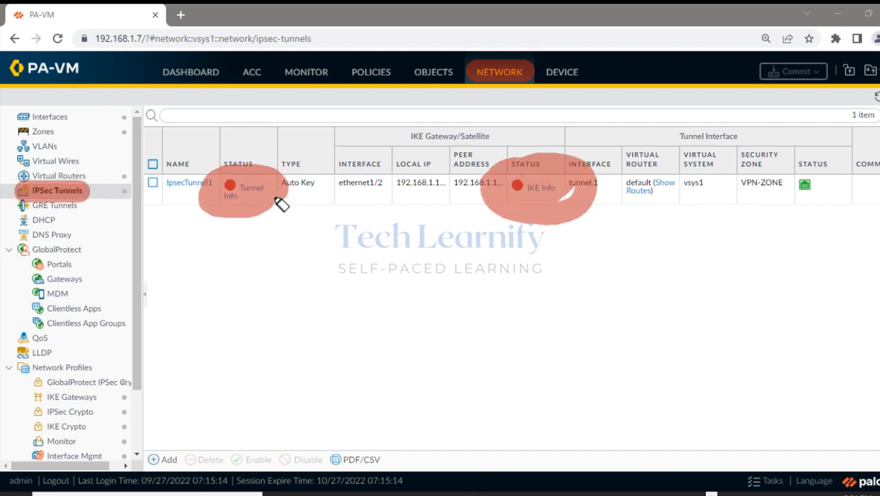
{"action": "key", "text": "Escape"}
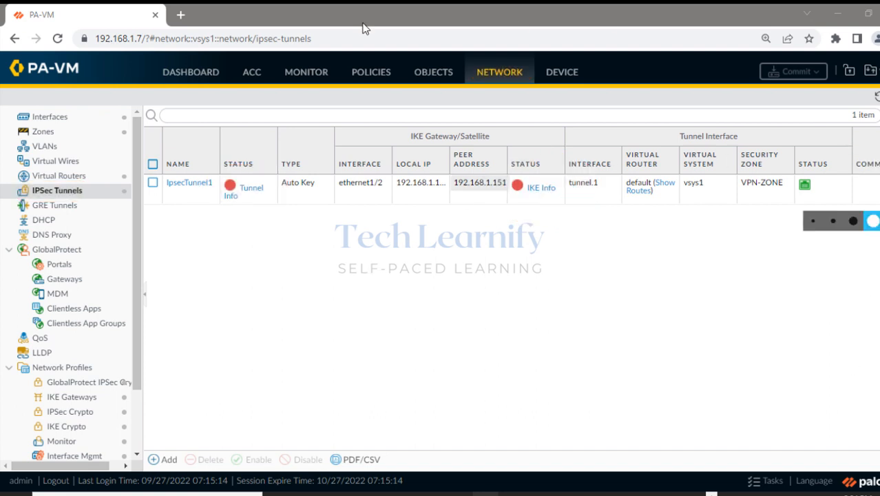
{"action": "left_click", "coordinate": [308, 73]}
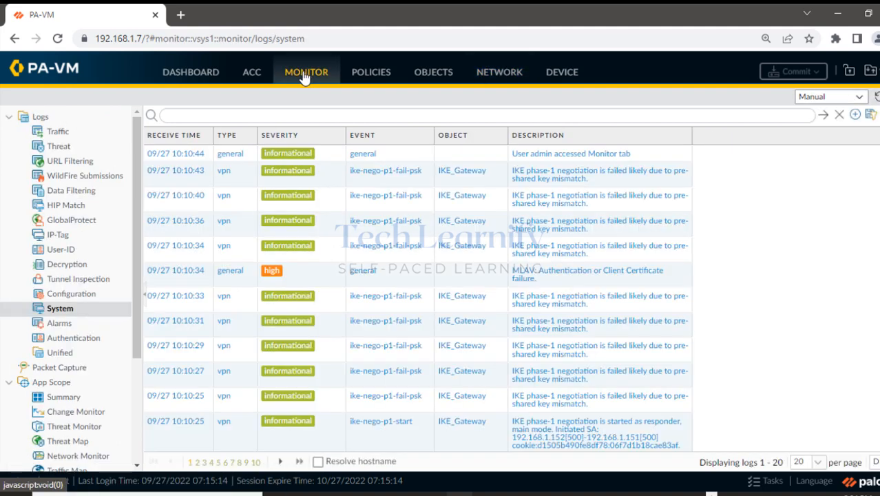
Refresh the System log and highlight the pre-shared key mismatch phase-1 failure.
{"action": "left_click", "coordinate": [876, 98]}
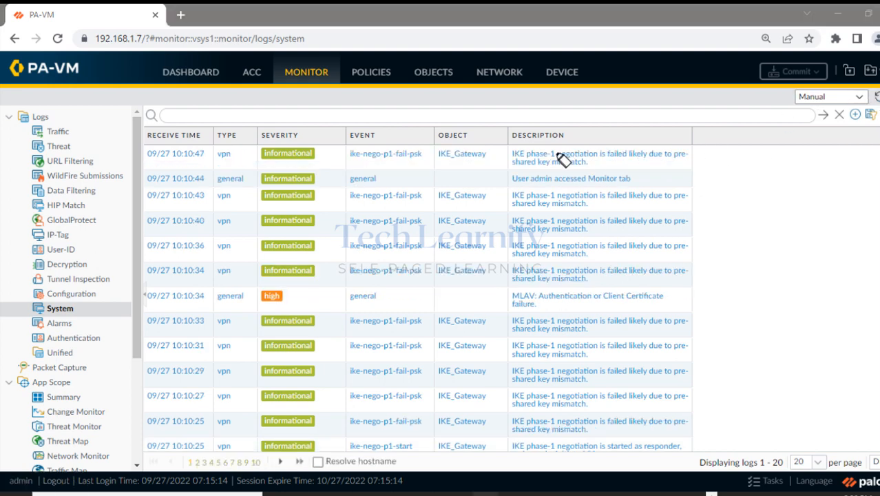
{"action": "mouse_move", "coordinate": [509, 157]}
{"action": "left_mouse_down"}
{"action": "mouse_move", "coordinate": [687, 161]}
{"action": "mouse_move", "coordinate": [524, 159]}
{"action": "left_mouse_up"}
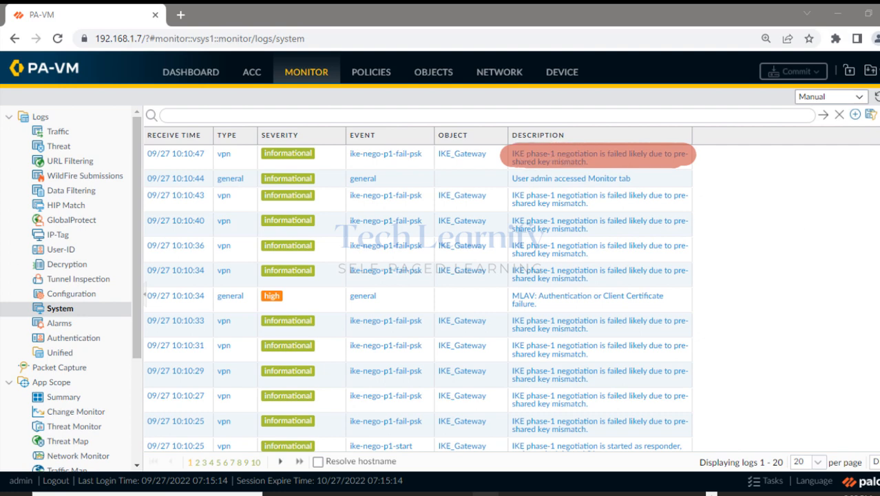
{"action": "left_click", "coordinate": [876, 285]}
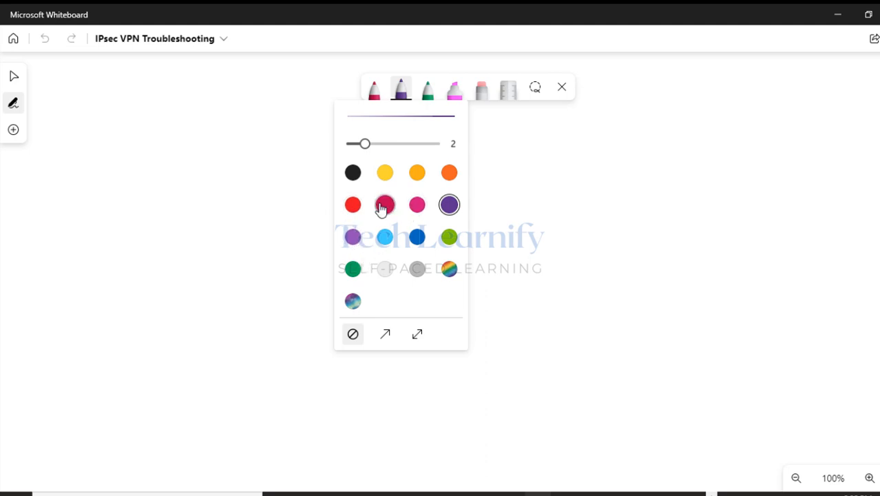
With a crimson pen, write the VPNG1 and VPNG2 gateway labels, underlining the first.
{"action": "left_click", "coordinate": [385, 205]}
{"action": "left_click", "coordinate": [266, 81]}
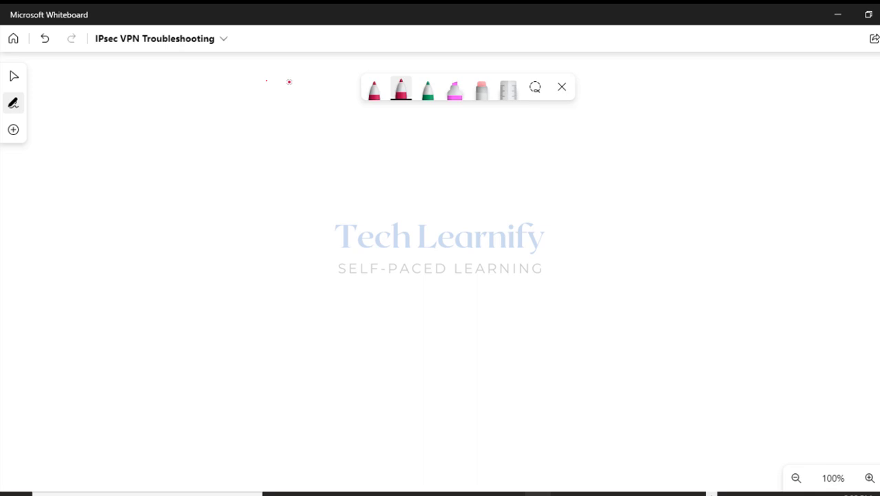
{"action": "left_click_drag", "start_coordinate": [188, 142], "coordinate": [279, 162]}
{"action": "left_click_drag", "start_coordinate": [559, 147], "coordinate": [573, 147]}
{"action": "mouse_move", "coordinate": [577, 166]}
{"action": "left_mouse_down"}
{"action": "mouse_move", "coordinate": [605, 155]}
{"action": "mouse_move", "coordinate": [649, 163]}
{"action": "mouse_move", "coordinate": [628, 174]}
{"action": "left_mouse_up"}
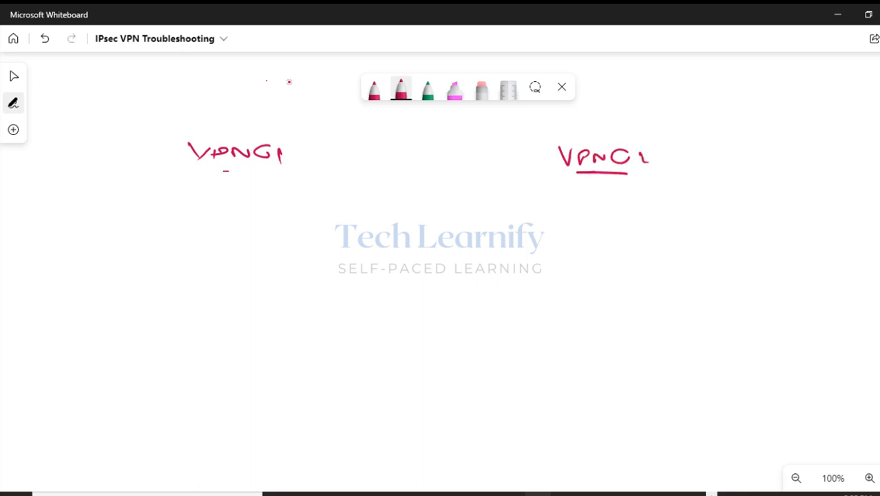
{"action": "left_click_drag", "start_coordinate": [212, 170], "coordinate": [274, 168]}
{"action": "left_click_drag", "start_coordinate": [211, 180], "coordinate": [265, 180]}
With the green pen, draw exchange arrows 1 and 2 between the gateways.
{"action": "left_click", "coordinate": [427, 90]}
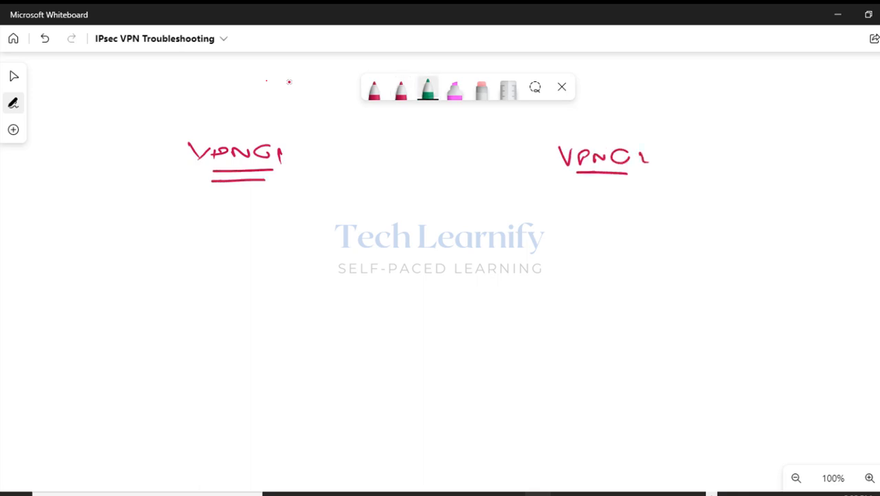
{"action": "mouse_move", "coordinate": [321, 192]}
{"action": "left_mouse_down"}
{"action": "mouse_move", "coordinate": [530, 195]}
{"action": "mouse_move", "coordinate": [507, 192]}
{"action": "left_mouse_up"}
{"action": "left_click", "coordinate": [332, 213]}
{"action": "mouse_move", "coordinate": [326, 214]}
{"action": "left_mouse_down"}
{"action": "mouse_move", "coordinate": [497, 214]}
{"action": "mouse_move", "coordinate": [337, 220]}
{"action": "left_mouse_up"}
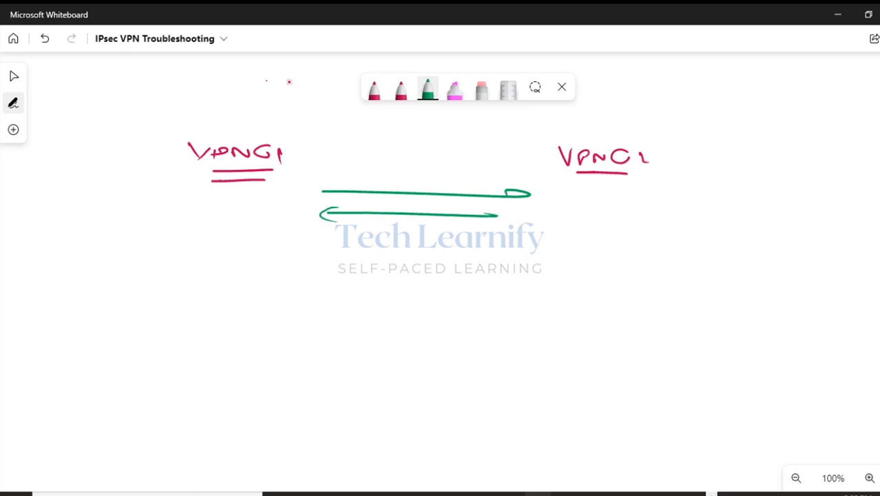
{"action": "mouse_move", "coordinate": [363, 177]}
{"action": "left_mouse_down"}
{"action": "mouse_move", "coordinate": [363, 188]}
{"action": "mouse_move", "coordinate": [372, 170]}
{"action": "left_mouse_up"}
{"action": "mouse_move", "coordinate": [360, 223]}
{"action": "left_mouse_down"}
{"action": "mouse_move", "coordinate": [370, 228]}
{"action": "mouse_move", "coordinate": [357, 218]}
{"action": "left_mouse_up"}
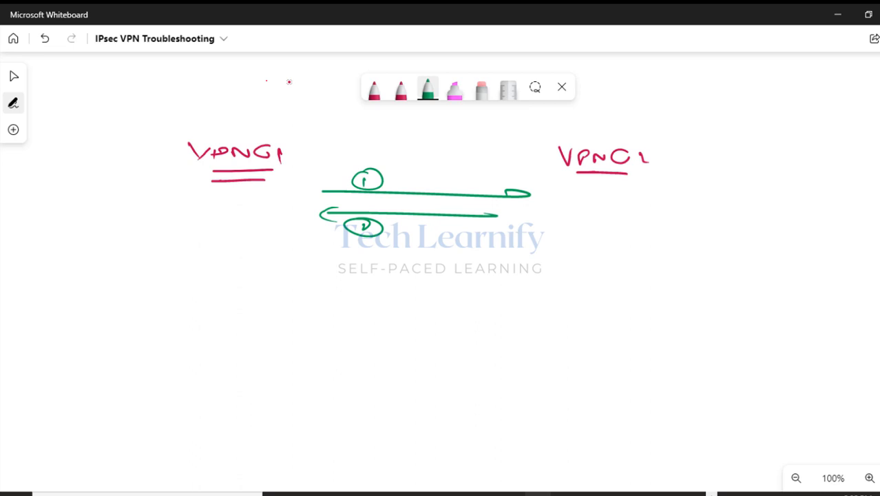
Write MM1–MM4 at the right, bracketing MM1/MM2 and MM3/MM4, with a line beneath.
{"action": "mouse_move", "coordinate": [698, 96]}
{"action": "left_mouse_down"}
{"action": "mouse_move", "coordinate": [709, 83]}
{"action": "mouse_move", "coordinate": [722, 99]}
{"action": "mouse_move", "coordinate": [739, 101]}
{"action": "left_mouse_up"}
{"action": "mouse_move", "coordinate": [700, 123]}
{"action": "left_mouse_down"}
{"action": "mouse_move", "coordinate": [733, 116]}
{"action": "mouse_move", "coordinate": [751, 134]}
{"action": "left_mouse_up"}
{"action": "left_click_drag", "start_coordinate": [753, 88], "coordinate": [765, 138]}
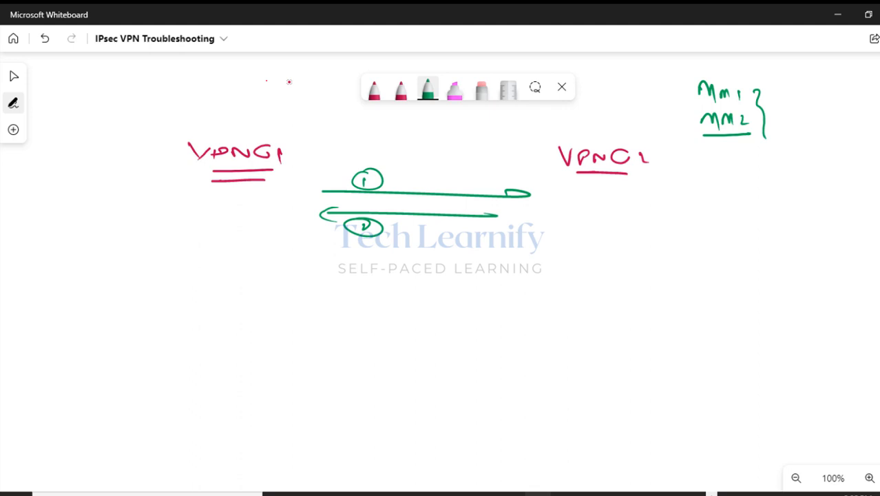
{"action": "mouse_move", "coordinate": [698, 164]}
{"action": "left_mouse_down"}
{"action": "mouse_move", "coordinate": [749, 157]}
{"action": "mouse_move", "coordinate": [753, 168]}
{"action": "left_mouse_up"}
{"action": "left_click", "coordinate": [705, 182]}
{"action": "mouse_move", "coordinate": [705, 182]}
{"action": "left_mouse_down"}
{"action": "mouse_move", "coordinate": [725, 196]}
{"action": "mouse_move", "coordinate": [756, 184]}
{"action": "left_mouse_up"}
{"action": "left_click_drag", "start_coordinate": [706, 207], "coordinate": [750, 206]}
{"action": "left_click_drag", "start_coordinate": [776, 157], "coordinate": [784, 205]}
{"action": "left_click_drag", "start_coordinate": [630, 215], "coordinate": [807, 212]}
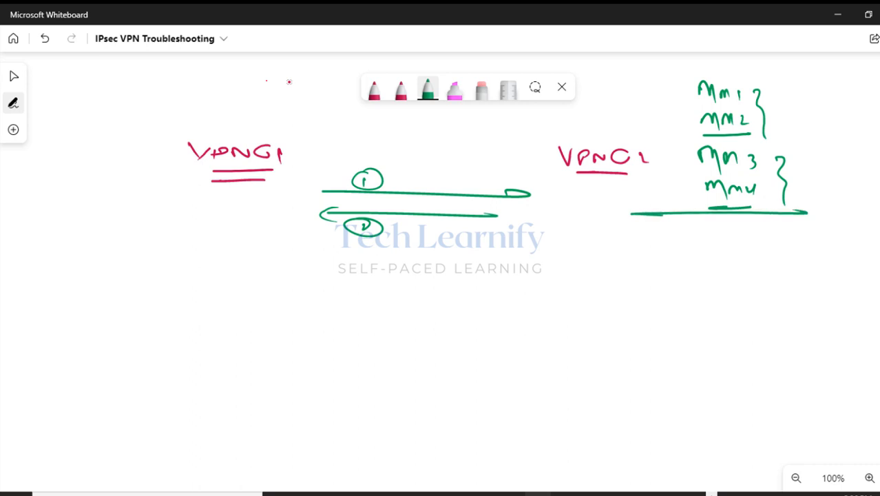
Draw and number exchange arrows 3 through 6.
{"action": "left_click_drag", "start_coordinate": [321, 249], "coordinate": [479, 247]}
{"action": "left_click_drag", "start_coordinate": [320, 266], "coordinate": [439, 265]}
{"action": "left_click_drag", "start_coordinate": [326, 266], "coordinate": [329, 283]}
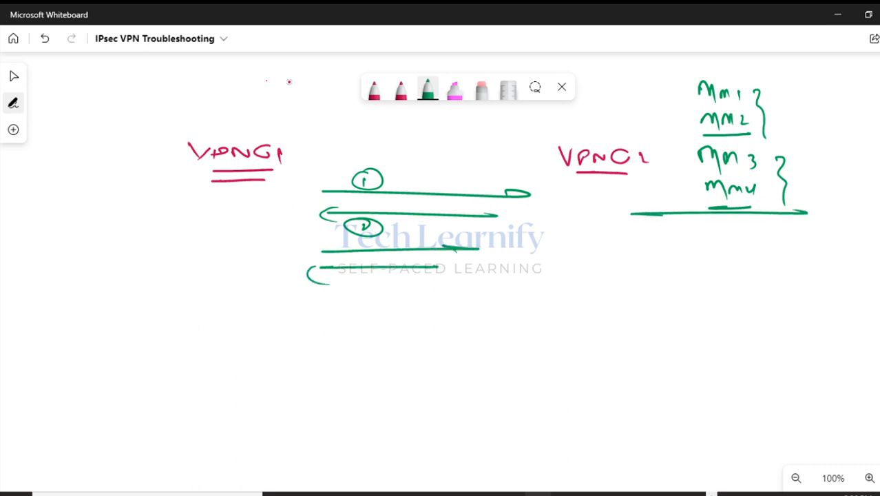
{"action": "mouse_move", "coordinate": [322, 241]}
{"action": "left_mouse_down"}
{"action": "mouse_move", "coordinate": [340, 251]}
{"action": "mouse_move", "coordinate": [348, 238]}
{"action": "left_mouse_up"}
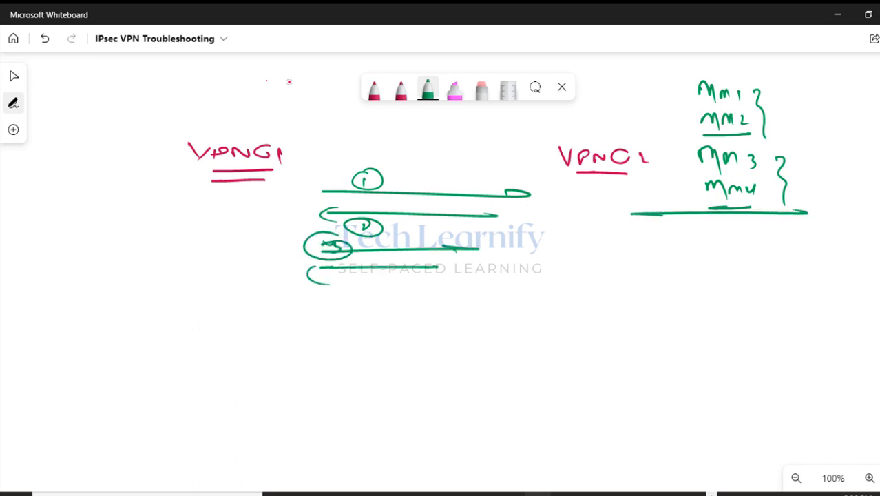
{"action": "left_click_drag", "start_coordinate": [348, 268], "coordinate": [344, 267]}
{"action": "left_click_drag", "start_coordinate": [318, 314], "coordinate": [446, 311]}
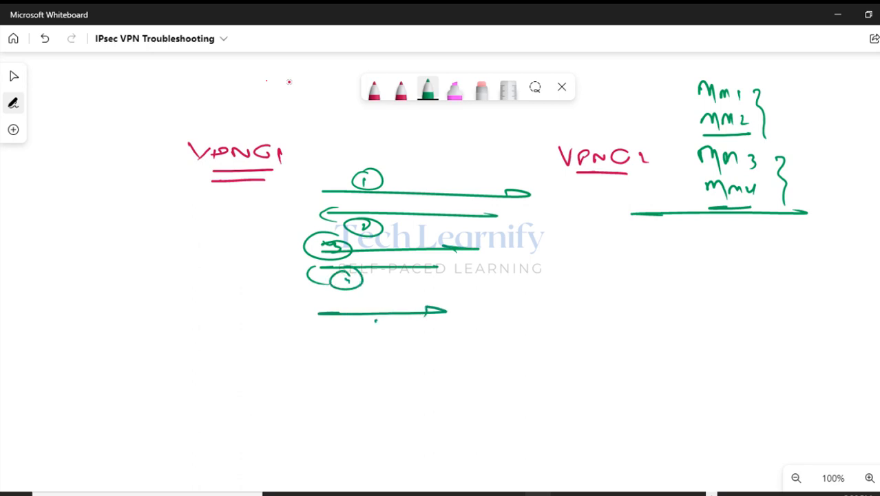
{"action": "left_click_drag", "start_coordinate": [378, 319], "coordinate": [375, 328]}
{"action": "left_click_drag", "start_coordinate": [372, 314], "coordinate": [393, 327]}
{"action": "left_click_drag", "start_coordinate": [317, 350], "coordinate": [439, 347]}
{"action": "mouse_move", "coordinate": [368, 357]}
{"action": "left_mouse_down"}
{"action": "mouse_move", "coordinate": [363, 367]}
{"action": "mouse_move", "coordinate": [372, 365]}
{"action": "left_mouse_up"}
{"action": "left_click_drag", "start_coordinate": [352, 355], "coordinate": [341, 358]}
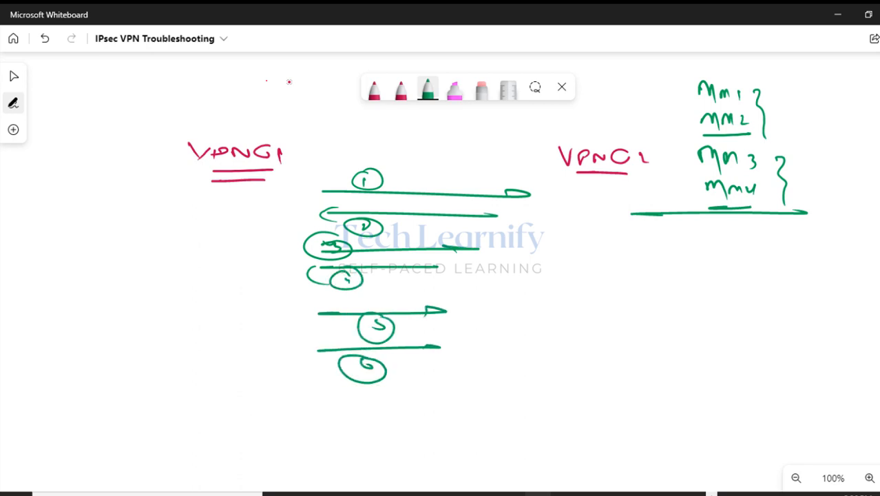
Bracket arrows 5 and 6 and label them 'VPN Peers authentication'.
{"action": "left_click_drag", "start_coordinate": [455, 295], "coordinate": [462, 367]}
{"action": "mouse_move", "coordinate": [515, 300]}
{"action": "left_mouse_down"}
{"action": "mouse_move", "coordinate": [517, 310]}
{"action": "mouse_move", "coordinate": [533, 293]}
{"action": "left_mouse_up"}
{"action": "left_click_drag", "start_coordinate": [541, 301], "coordinate": [544, 311]}
{"action": "left_click_drag", "start_coordinate": [558, 314], "coordinate": [572, 312]}
{"action": "left_click_drag", "start_coordinate": [594, 279], "coordinate": [595, 318]}
{"action": "mouse_move", "coordinate": [593, 282]}
{"action": "left_mouse_down"}
{"action": "mouse_move", "coordinate": [611, 311]}
{"action": "mouse_move", "coordinate": [634, 314]}
{"action": "left_mouse_up"}
{"action": "left_click_drag", "start_coordinate": [548, 349], "coordinate": [566, 348]}
{"action": "left_click_drag", "start_coordinate": [541, 339], "coordinate": [583, 344]}
{"action": "mouse_move", "coordinate": [590, 325]}
{"action": "left_mouse_down"}
{"action": "mouse_move", "coordinate": [591, 347]}
{"action": "mouse_move", "coordinate": [601, 333]}
{"action": "left_mouse_up"}
{"action": "mouse_move", "coordinate": [598, 325]}
{"action": "left_mouse_down"}
{"action": "mouse_move", "coordinate": [610, 345]}
{"action": "mouse_move", "coordinate": [653, 333]}
{"action": "mouse_move", "coordinate": [611, 327]}
{"action": "left_mouse_up"}
Finish the sketch notes: underline 'authentication', branch beside VPN Peers, and add an underlined PSK.
{"action": "left_click_drag", "start_coordinate": [571, 357], "coordinate": [644, 353]}
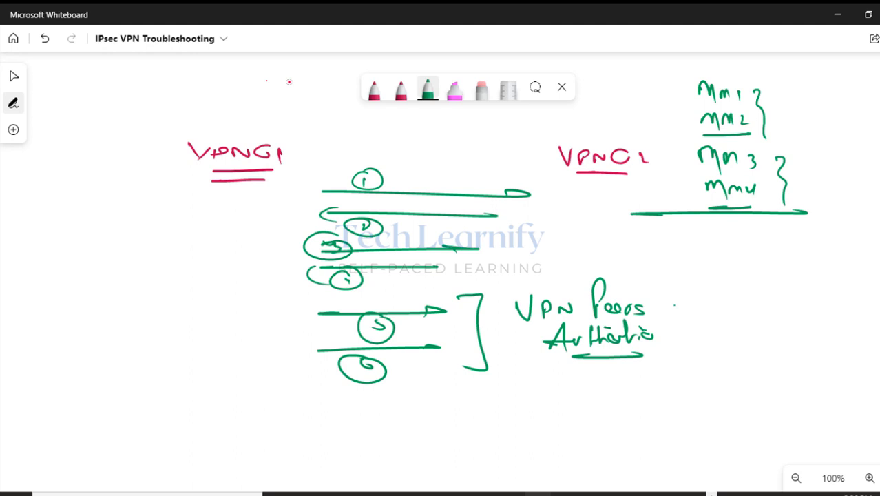
{"action": "mouse_move", "coordinate": [674, 304]}
{"action": "left_mouse_down"}
{"action": "mouse_move", "coordinate": [765, 261]}
{"action": "mouse_move", "coordinate": [782, 276]}
{"action": "mouse_move", "coordinate": [800, 266]}
{"action": "mouse_move", "coordinate": [706, 320]}
{"action": "mouse_move", "coordinate": [722, 322]}
{"action": "left_mouse_up"}
{"action": "left_click_drag", "start_coordinate": [734, 318], "coordinate": [734, 335]}
{"action": "left_click_drag", "start_coordinate": [734, 303], "coordinate": [736, 321]}
{"action": "mouse_move", "coordinate": [748, 320]}
{"action": "left_mouse_down"}
{"action": "mouse_move", "coordinate": [756, 321]}
{"action": "mouse_move", "coordinate": [747, 328]}
{"action": "left_mouse_up"}
{"action": "mouse_move", "coordinate": [767, 317]}
{"action": "left_mouse_down"}
{"action": "mouse_move", "coordinate": [768, 333]}
{"action": "mouse_move", "coordinate": [788, 334]}
{"action": "left_mouse_up"}
{"action": "left_click_drag", "start_coordinate": [724, 346], "coordinate": [782, 348]}
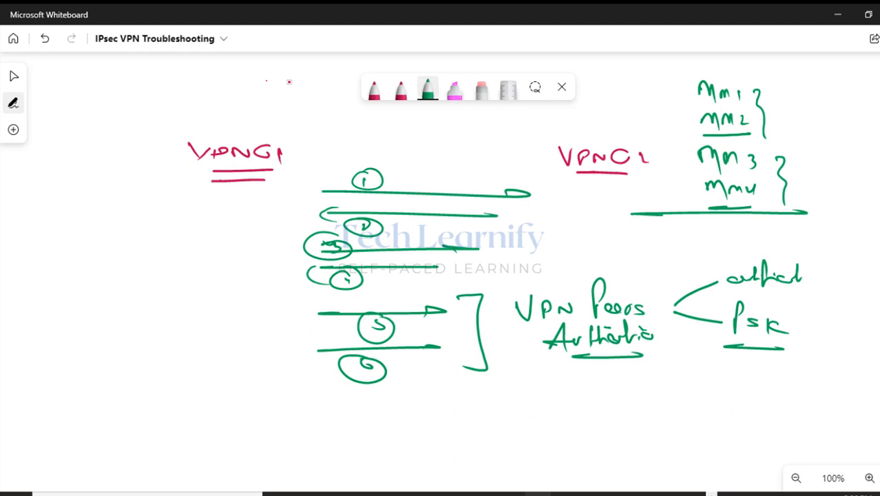
Highlight circles 1, 2, 5 and 6 in pink, then minimise the whiteboard.
{"action": "left_click", "coordinate": [454, 89]}
{"action": "mouse_move", "coordinate": [356, 173]}
{"action": "left_mouse_down"}
{"action": "mouse_move", "coordinate": [378, 192]}
{"action": "mouse_move", "coordinate": [384, 176]}
{"action": "left_mouse_up"}
{"action": "left_click_drag", "start_coordinate": [351, 227], "coordinate": [390, 225]}
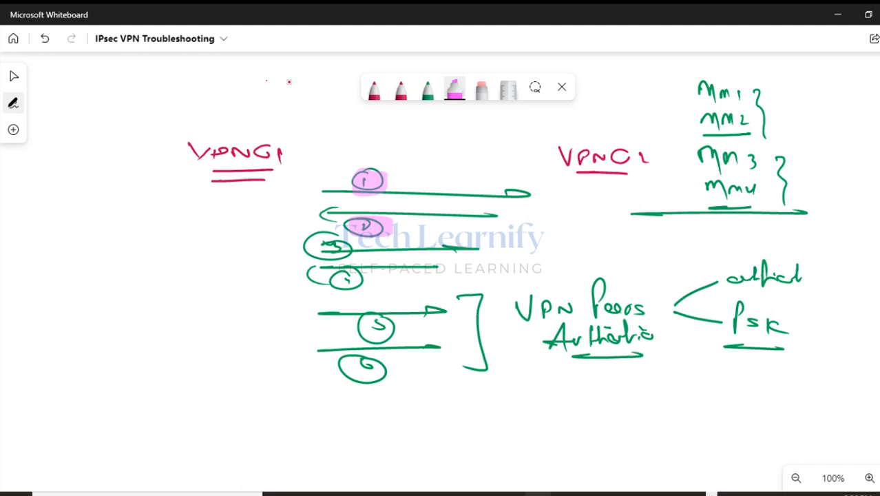
{"action": "left_click_drag", "start_coordinate": [367, 318], "coordinate": [398, 337]}
{"action": "left_click_drag", "start_coordinate": [356, 358], "coordinate": [381, 369]}
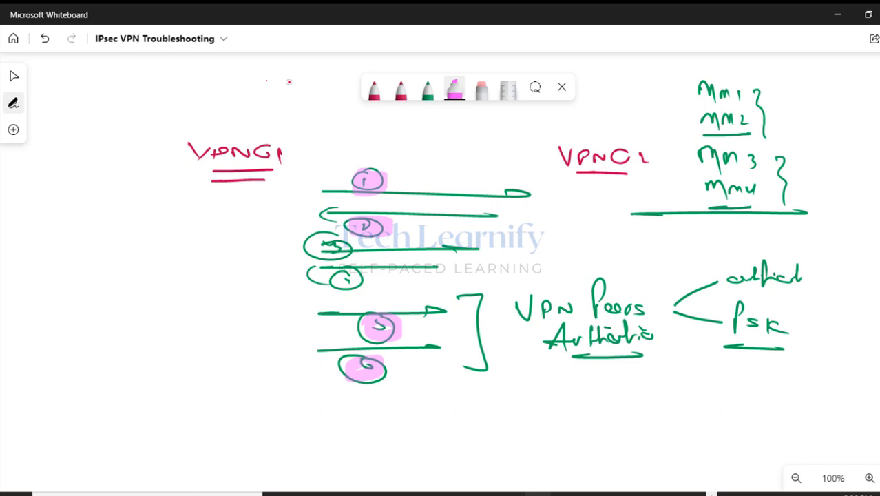
{"action": "left_click", "coordinate": [837, 15]}
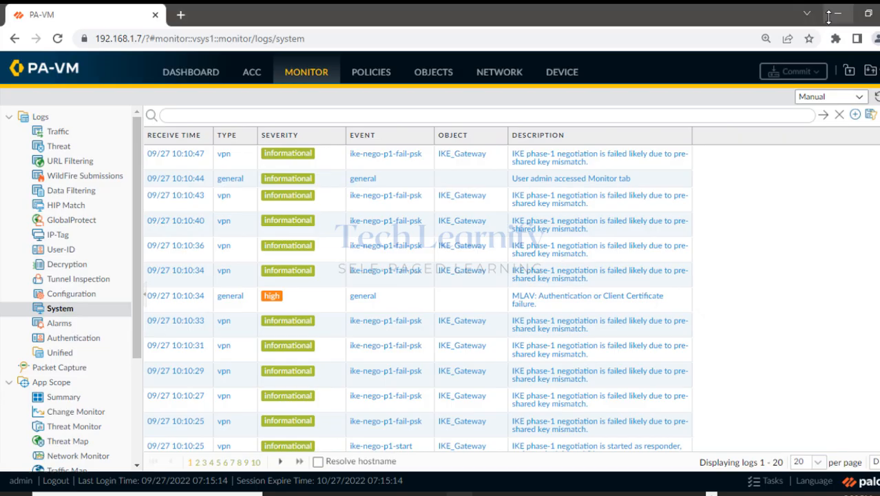
Mark spots below the Checkpoint and PaloAlto firewalls on the VPN diagram, then switch to PALO ALTO.
{"action": "left_click", "coordinate": [665, 493]}
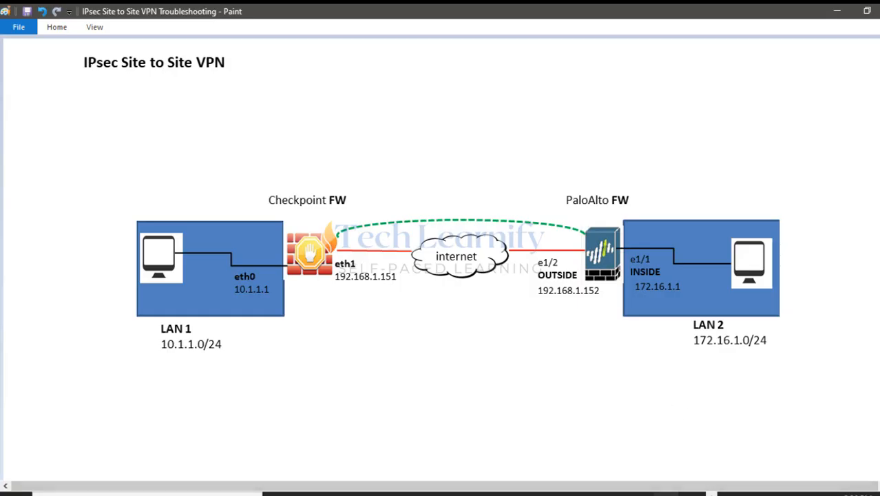
{"action": "mouse_move", "coordinate": [872, 163]}
{"action": "left_click_drag", "start_coordinate": [872, 162], "coordinate": [869, 221]}
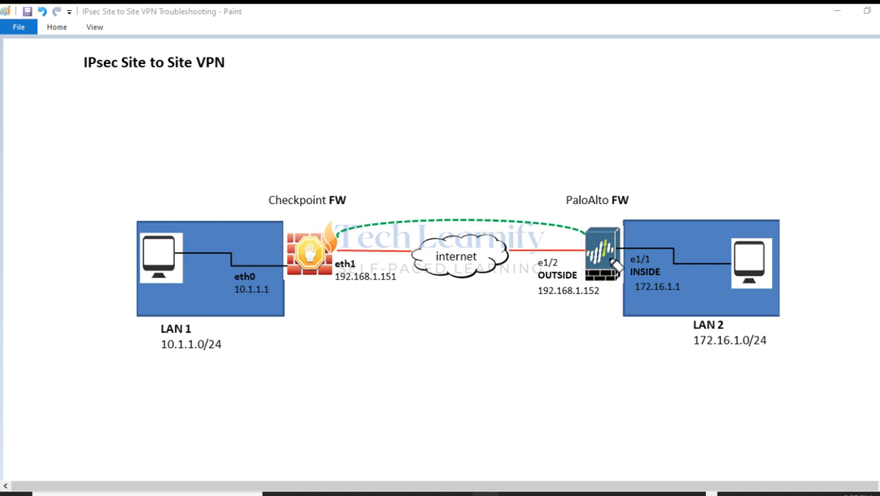
{"action": "left_click_drag", "start_coordinate": [303, 303], "coordinate": [329, 313]}
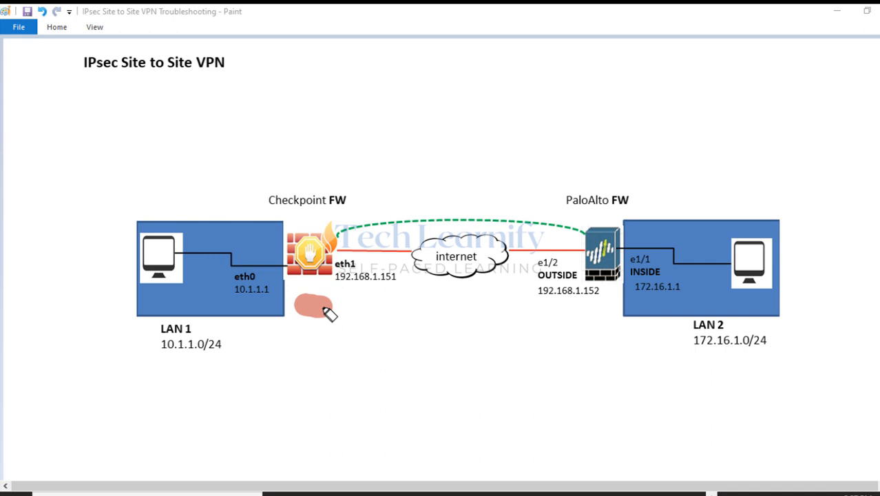
{"action": "left_click", "coordinate": [592, 319]}
{"action": "key", "text": "Escape"}
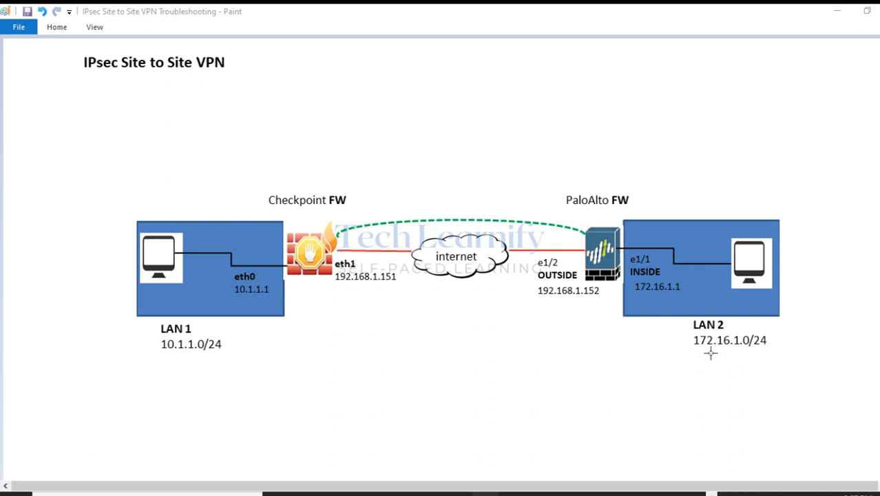
{"action": "mouse_move", "coordinate": [615, 492]}
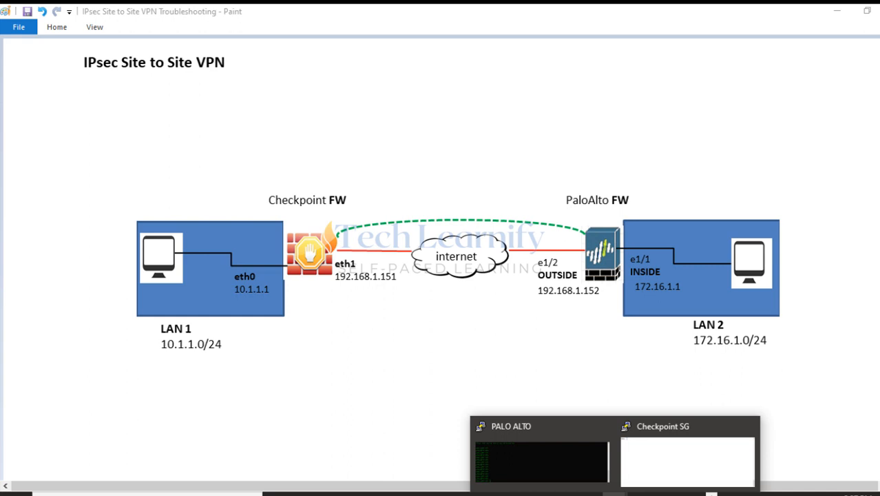
{"action": "left_click", "coordinate": [561, 467]}
Run show vpn ike-sa and show vpn ipsec-sa on the Palo Alto: one IKE SA, no IPSec SA.
{"action": "key", "text": "Return"}
{"action": "key", "text": "Return"}
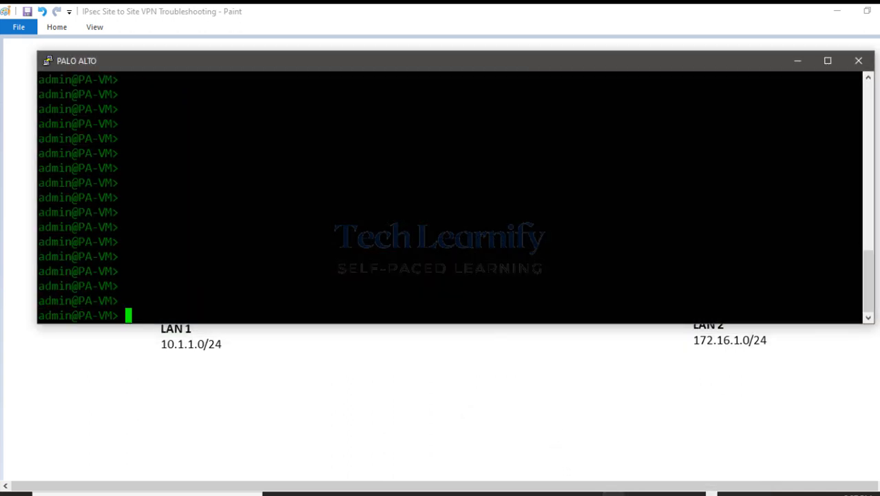
{"action": "type", "text": "show vp"}
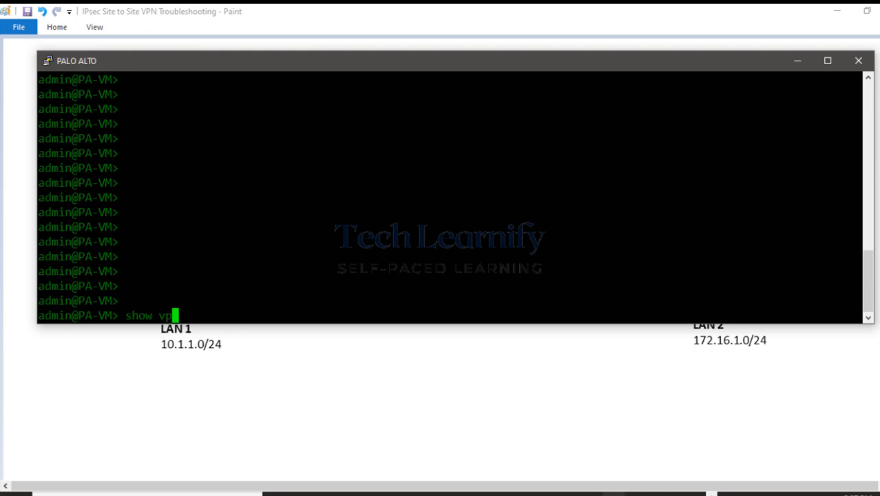
{"action": "type", "text": "n ike-sa"}
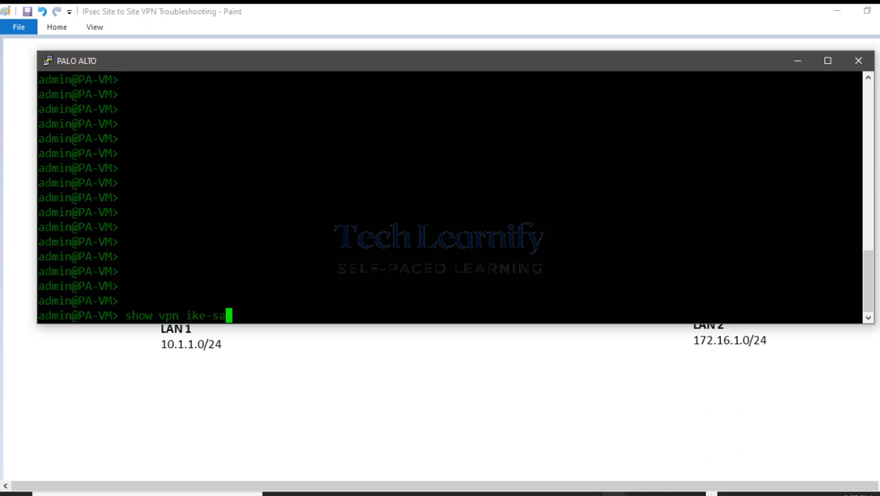
{"action": "key", "text": "Return"}
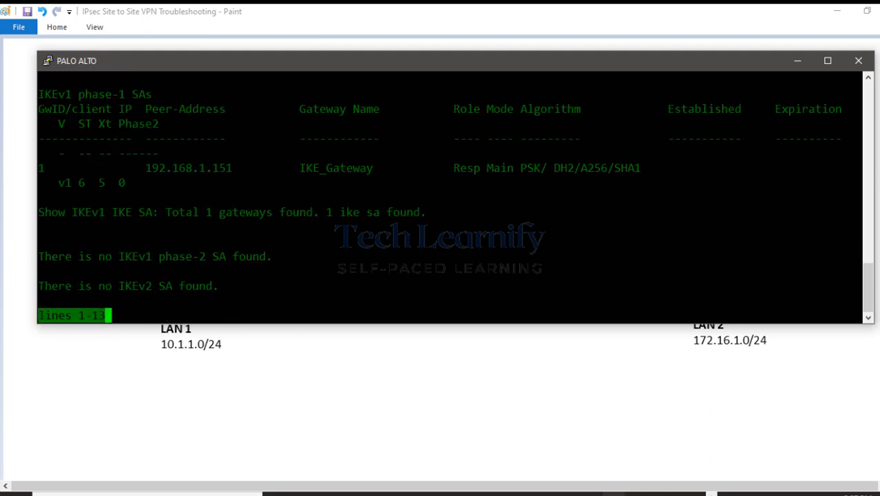
{"action": "left_click_drag", "start_coordinate": [661, 109], "coordinate": [821, 139]}
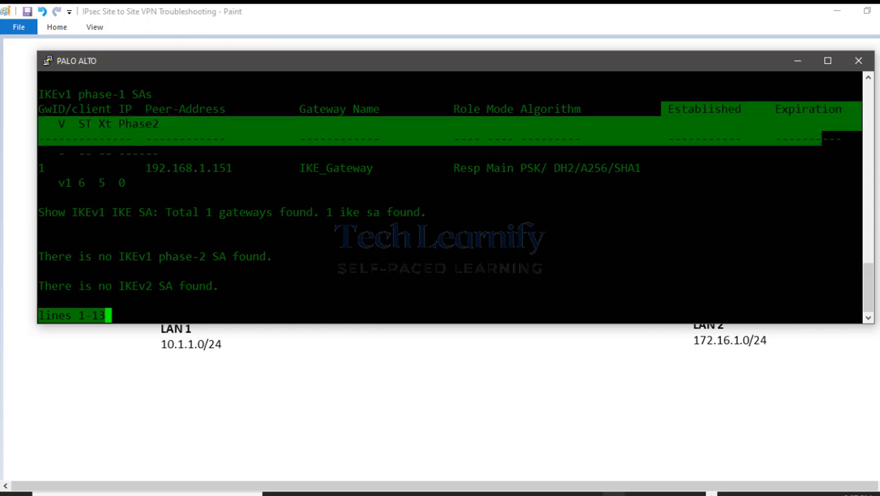
{"action": "key", "text": "q"}
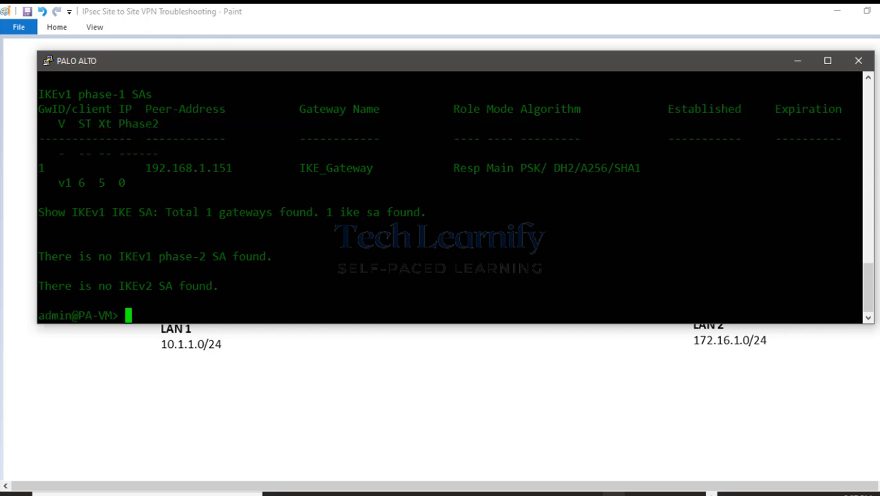
{"action": "type", "text": "show vpn ipsec-sa"}
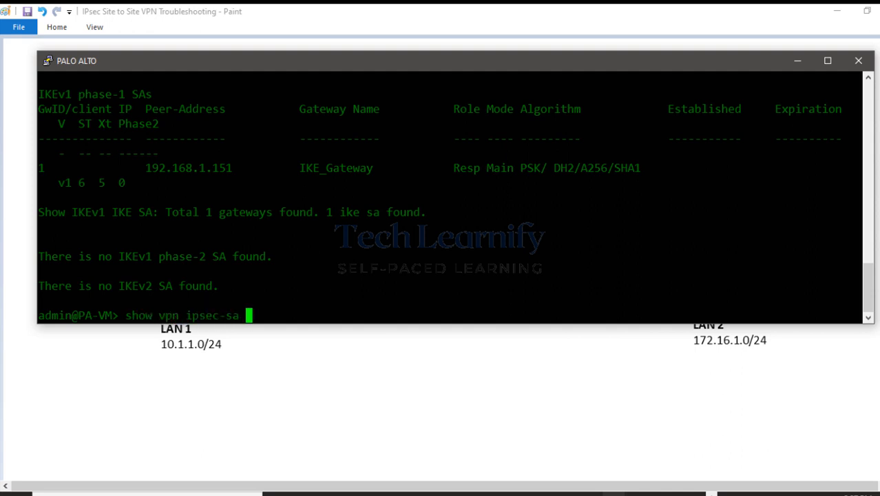
{"action": "key", "text": "Return"}
{"action": "key", "text": "Return"}
{"action": "key", "text": "Return"}
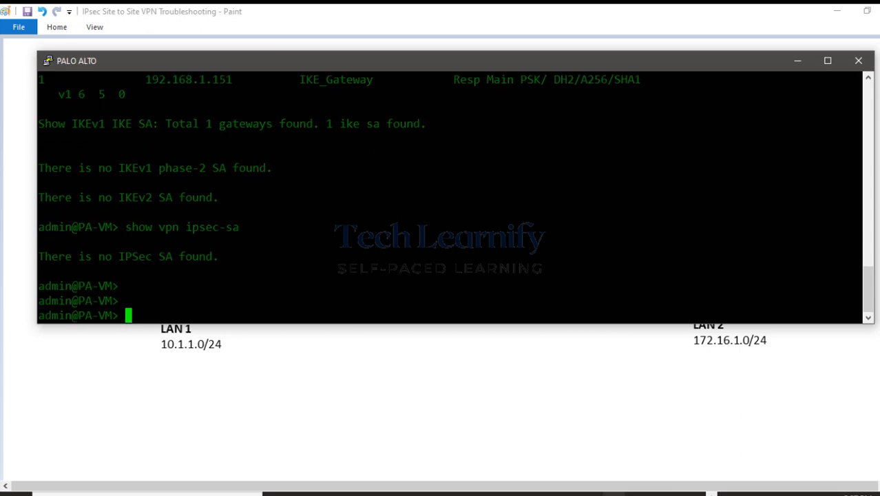
Acknowledge the Checkpoint SG session's Connection closed notice and bring the Paint diagram back.
{"action": "left_click", "coordinate": [795, 64]}
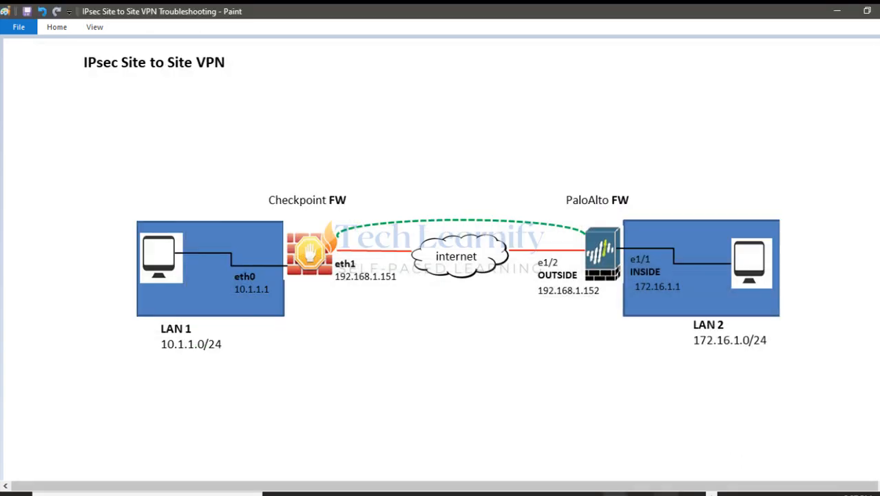
{"action": "mouse_move", "coordinate": [563, 489]}
{"action": "left_click", "coordinate": [661, 472]}
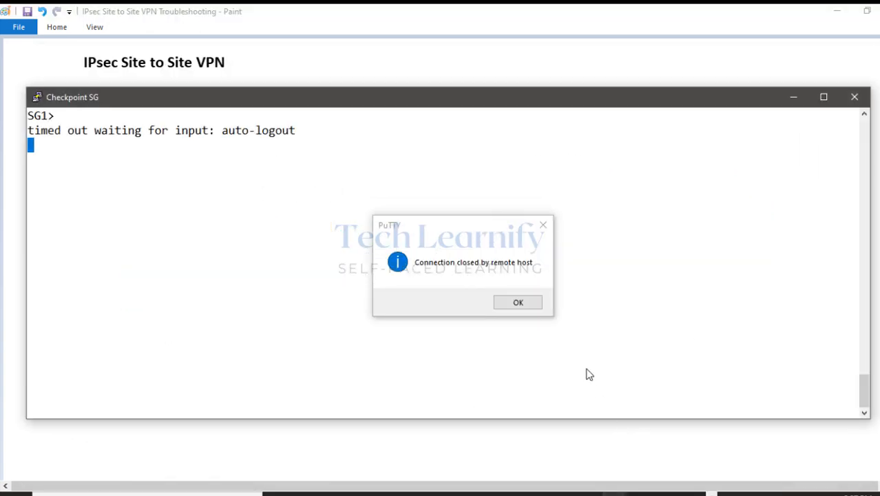
{"action": "left_click", "coordinate": [518, 303]}
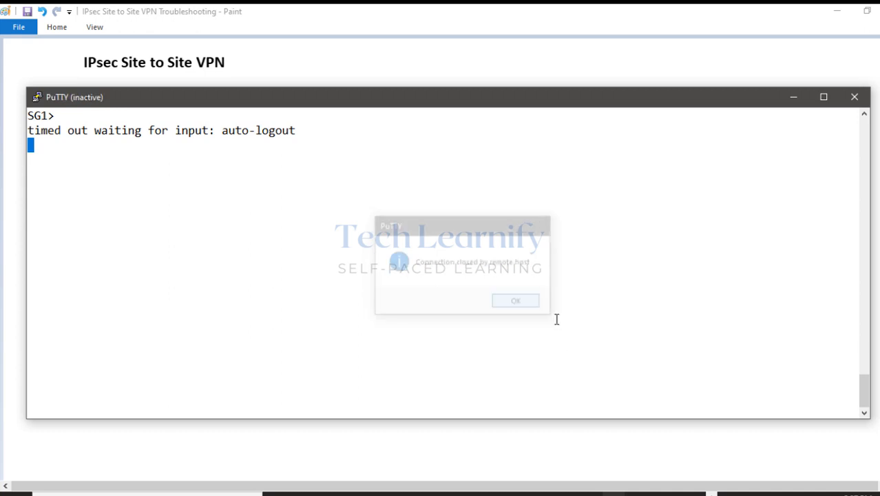
{"action": "left_click", "coordinate": [22, 98]}
Restart the closed Checkpoint SG PuTTY session from the window menu.
{"action": "mouse_move", "coordinate": [609, 493]}
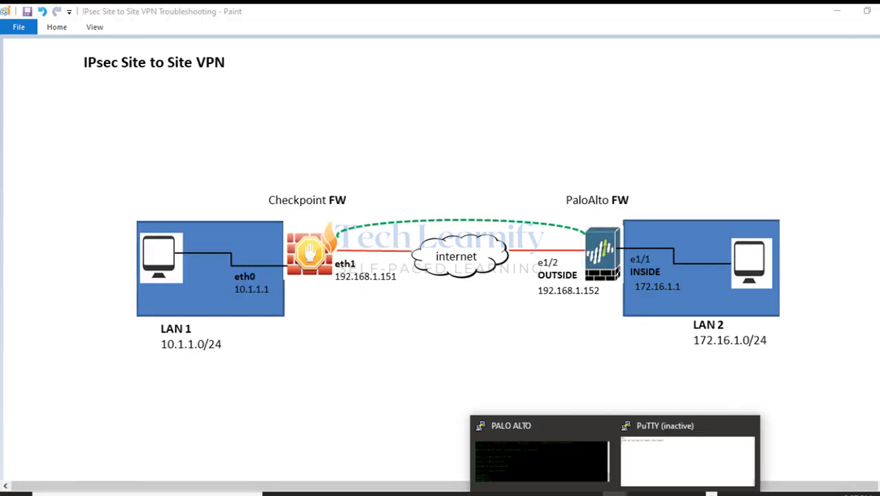
{"action": "left_click", "coordinate": [666, 429]}
{"action": "left_click", "coordinate": [38, 97]}
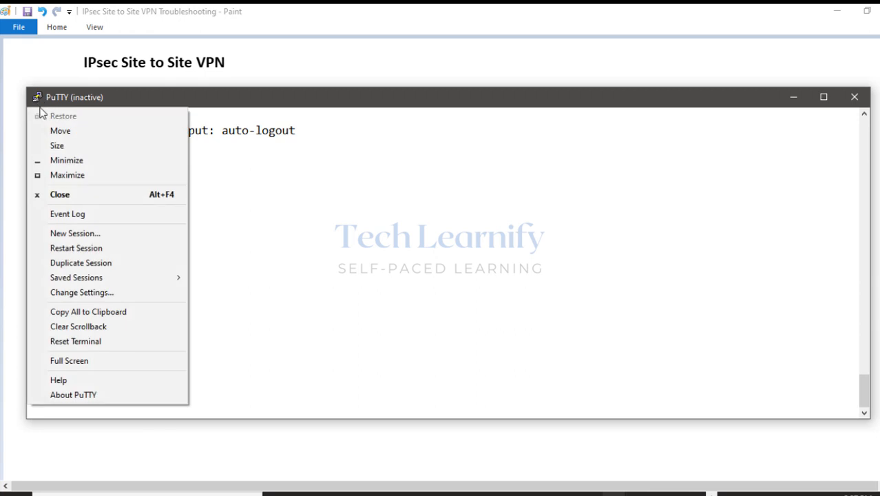
{"action": "left_click", "coordinate": [64, 249]}
Log in as admin and launch the vpn tu tunnel utility.
{"action": "type", "text": "admin"}
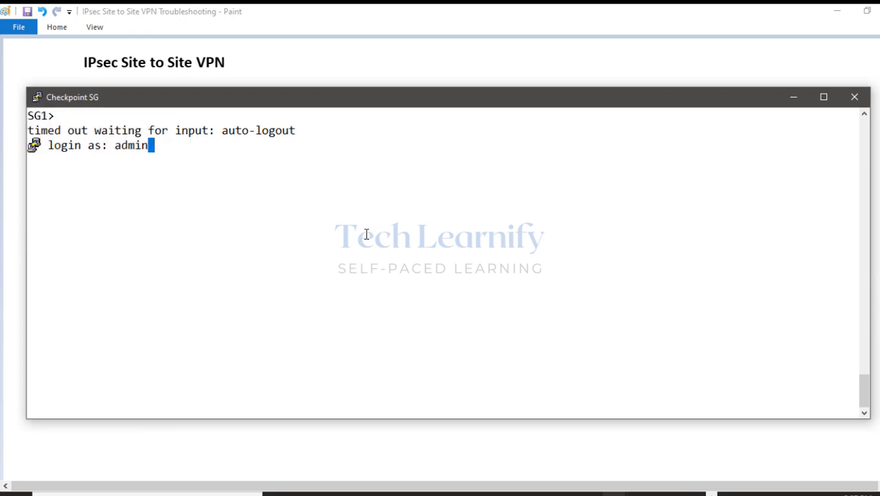
{"action": "key", "text": "Return"}
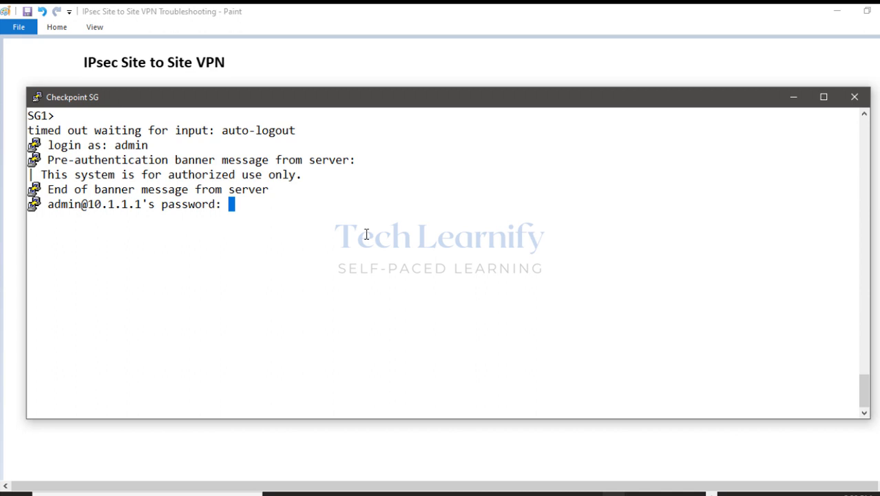
{"action": "key", "text": "Return"}
{"action": "type", "text": "vpn tu"}
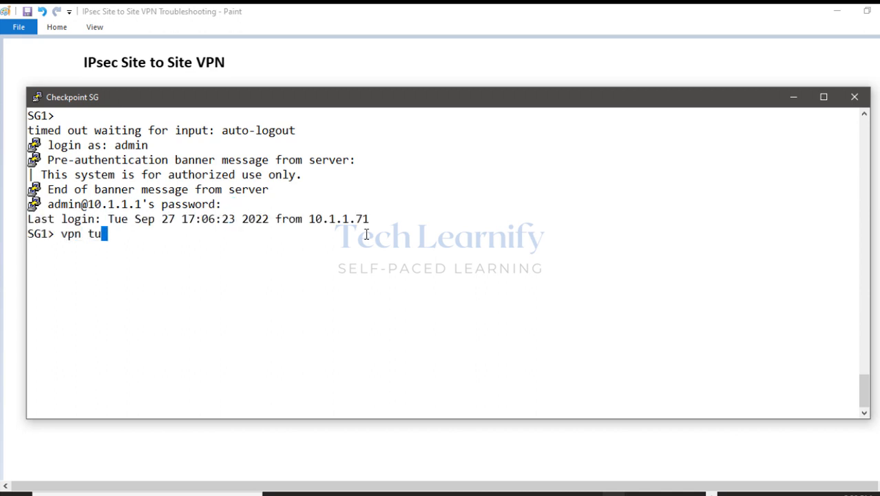
{"action": "key", "text": "Return"}
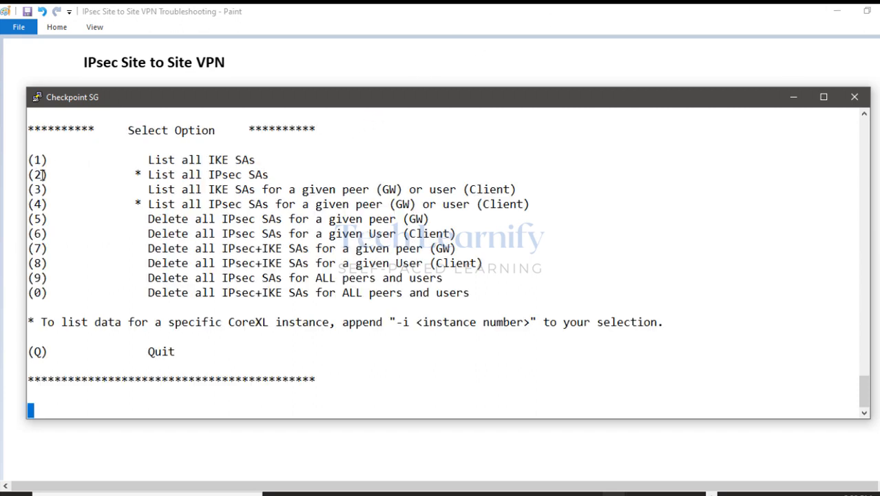
Highlight the vpn tu menu's list-SA and delete-SA options.
{"action": "left_click_drag", "start_coordinate": [144, 159], "coordinate": [248, 159]}
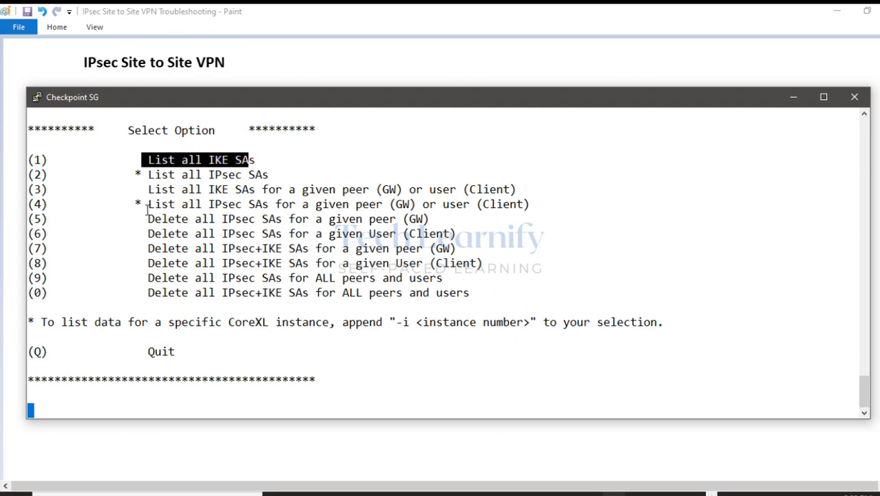
{"action": "left_click_drag", "start_coordinate": [148, 174], "coordinate": [267, 177]}
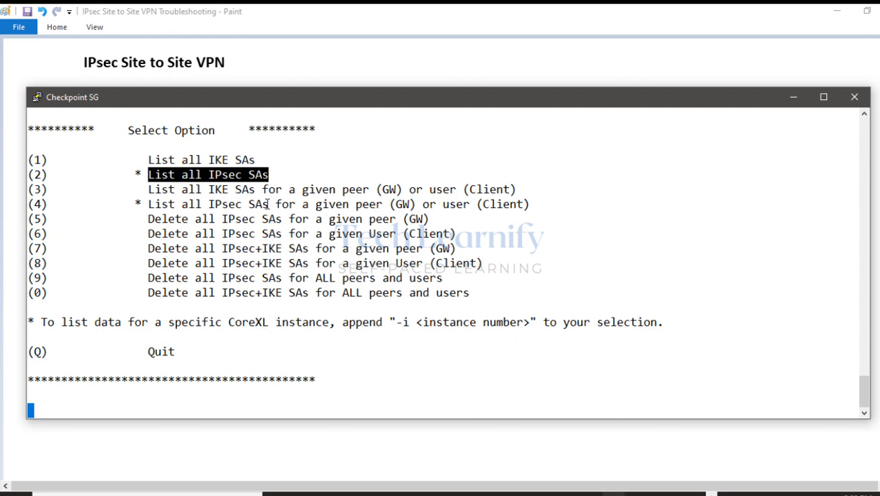
{"action": "left_click_drag", "start_coordinate": [441, 221], "coordinate": [304, 219]}
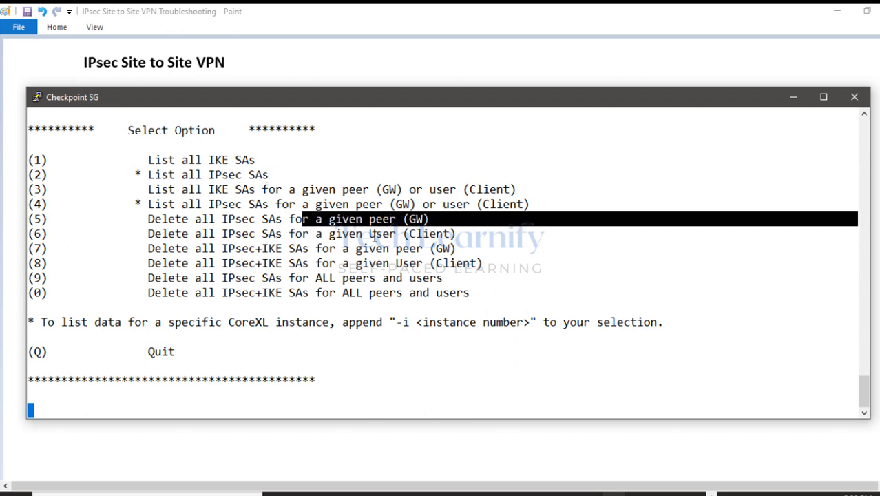
{"action": "left_click_drag", "start_coordinate": [465, 232], "coordinate": [351, 232]}
{"action": "left_click_drag", "start_coordinate": [466, 248], "coordinate": [356, 247]}
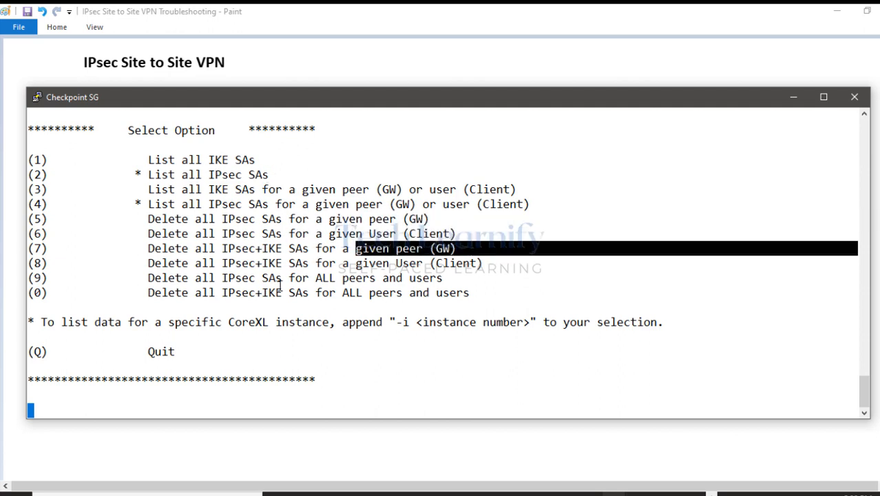
{"action": "left_click", "coordinate": [157, 233]}
{"action": "left_click_drag", "start_coordinate": [156, 232], "coordinate": [447, 295]}
{"action": "left_click", "coordinate": [439, 309]}
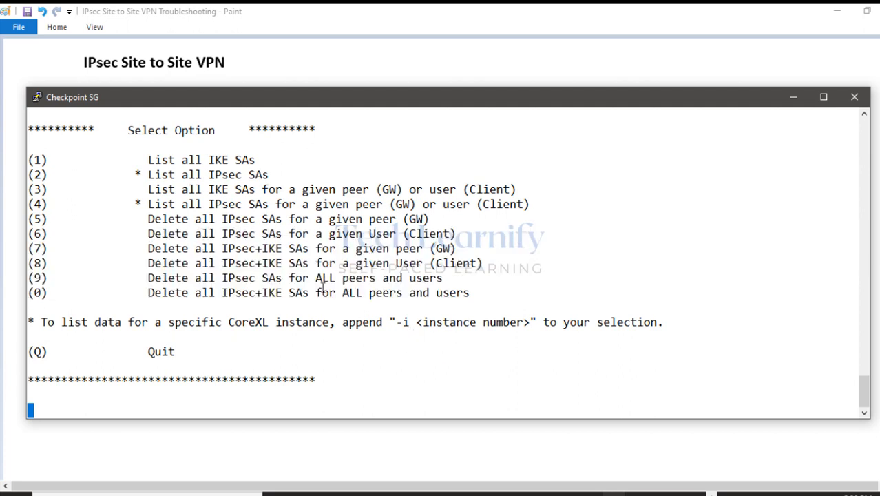
List all IKE SAs with option 1, which shows no data, then quit with q.
{"action": "type", "text": "1"}
{"action": "key", "text": "Return"}
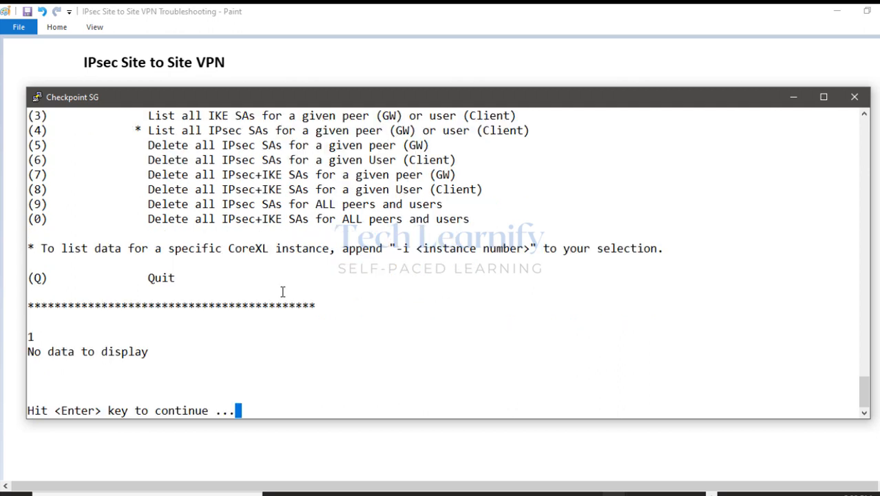
{"action": "left_click_drag", "start_coordinate": [29, 351], "coordinate": [854, 352]}
{"action": "key", "text": "Return"}
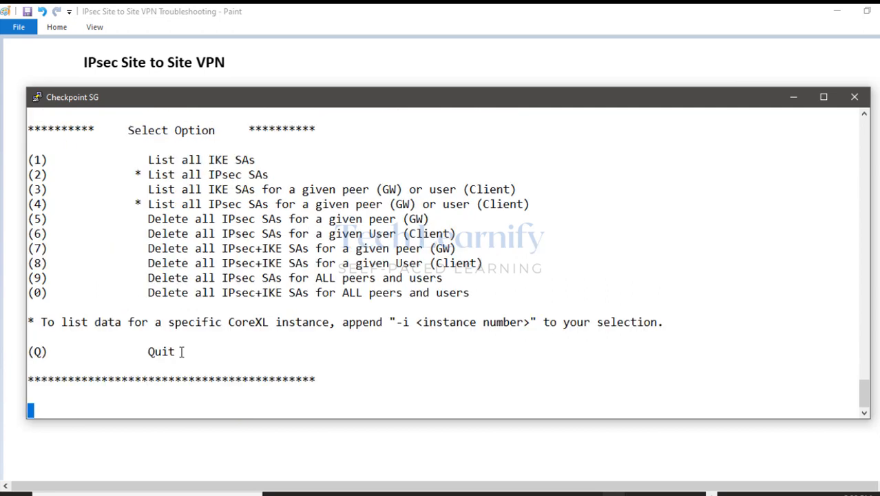
{"action": "type", "text": "q"}
{"action": "key", "text": "Return"}
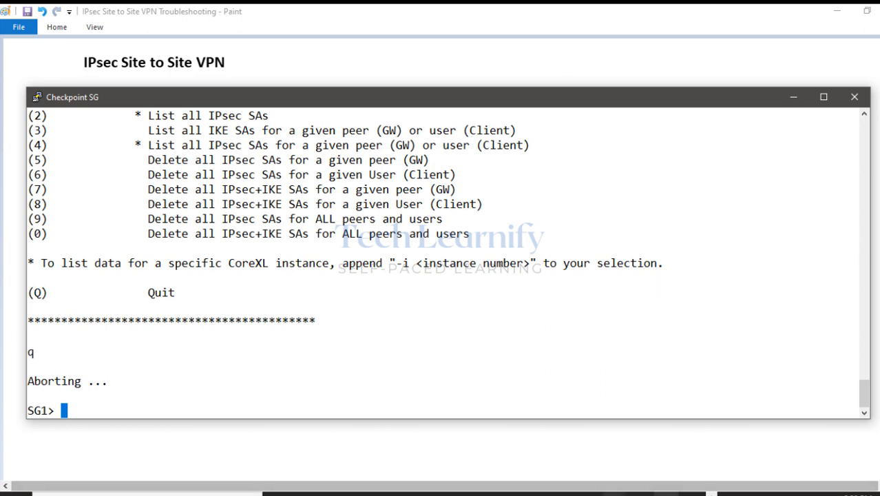
Mark the Checkpoint FW and PaloAlto FW labels in red ink, clear them, and minimise Paint.
{"action": "left_click", "coordinate": [666, 494]}
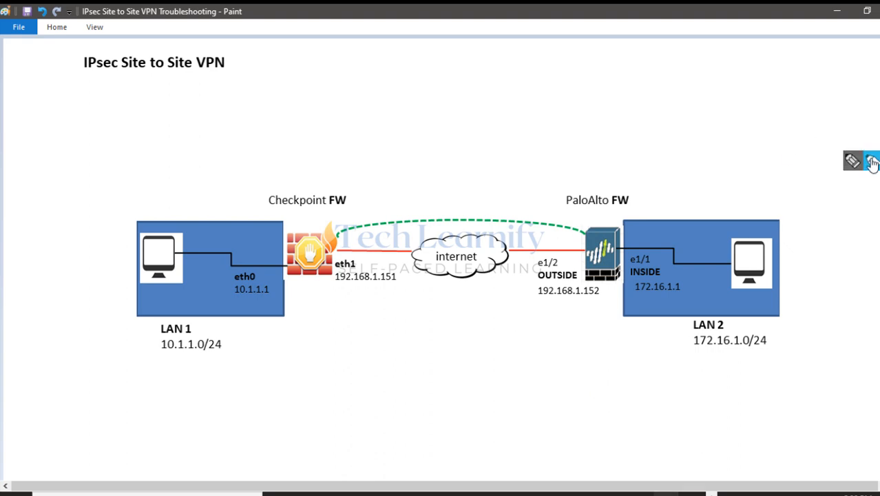
{"action": "left_click", "coordinate": [871, 165]}
{"action": "mouse_move", "coordinate": [282, 198]}
{"action": "left_mouse_down"}
{"action": "mouse_move", "coordinate": [301, 197]}
{"action": "mouse_move", "coordinate": [282, 205]}
{"action": "left_mouse_up"}
{"action": "left_click", "coordinate": [592, 180]}
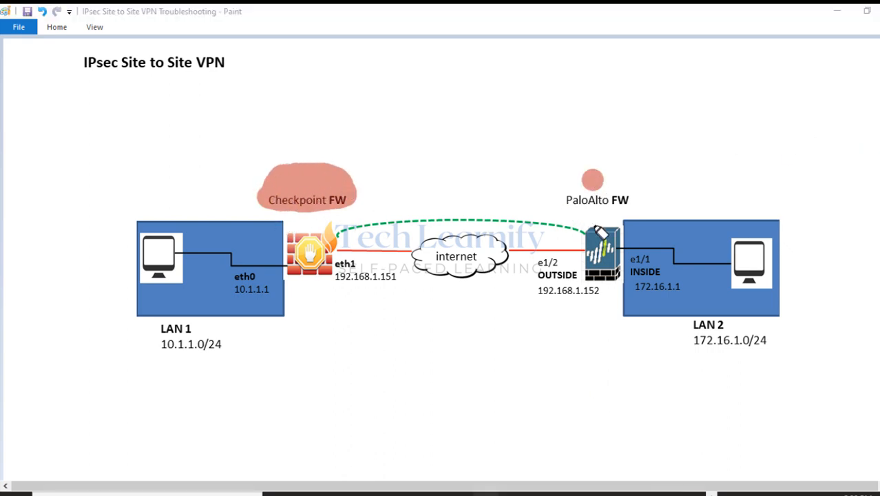
{"action": "left_click", "coordinate": [594, 151]}
{"action": "key", "text": "Escape"}
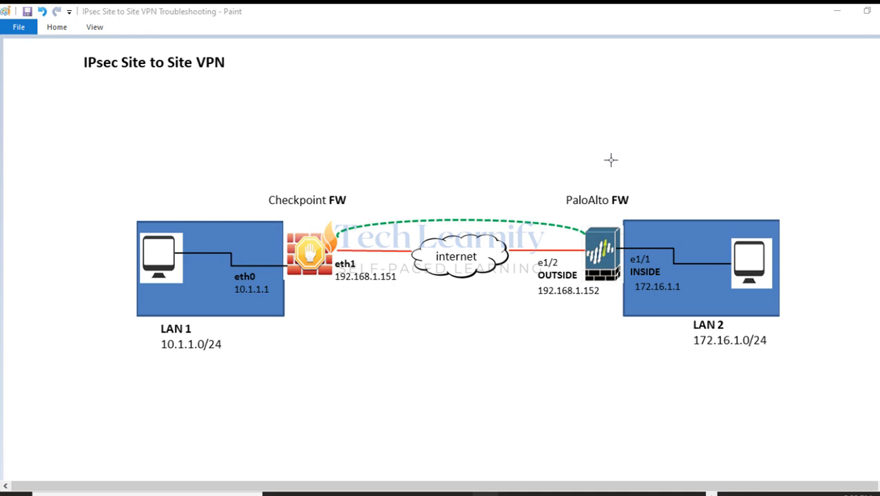
{"action": "left_click", "coordinate": [837, 11]}
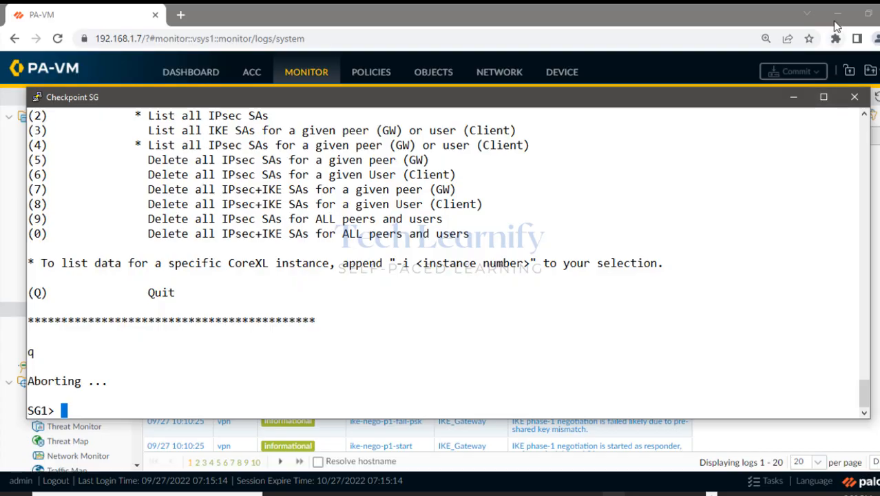
Set the gateway's expert password with set expert-password, entering the new one twice.
{"action": "left_click", "coordinate": [799, 15]}
{"action": "left_click_drag", "start_coordinate": [644, 101], "coordinate": [647, 79]}
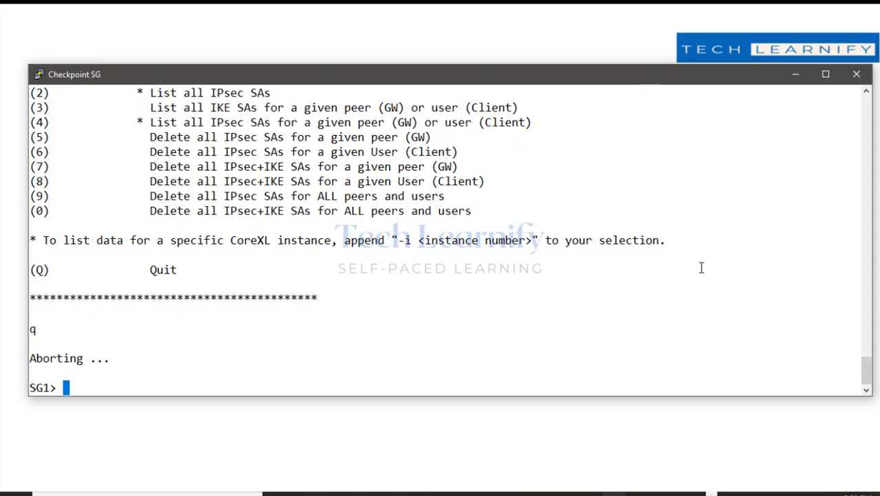
{"action": "type", "text": "set expert"}
{"action": "key", "text": "Tab"}
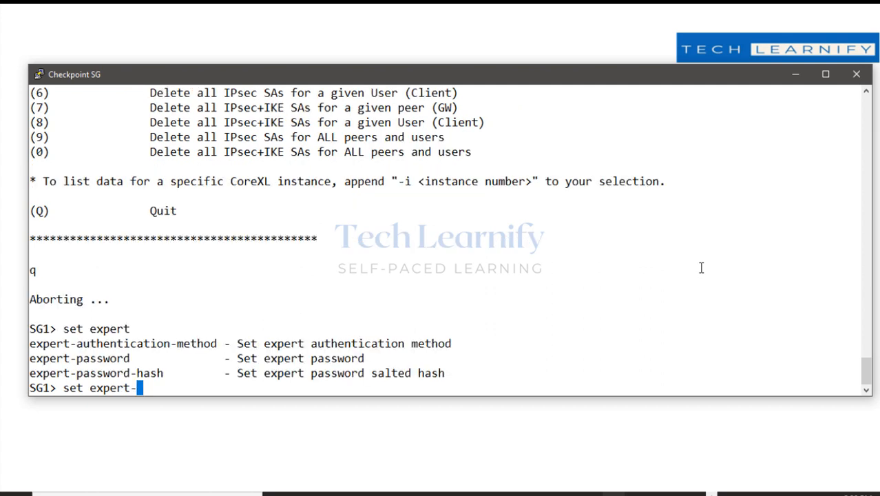
{"action": "type", "text": "p"}
{"action": "key", "text": "Tab"}
{"action": "key", "text": "Return"}
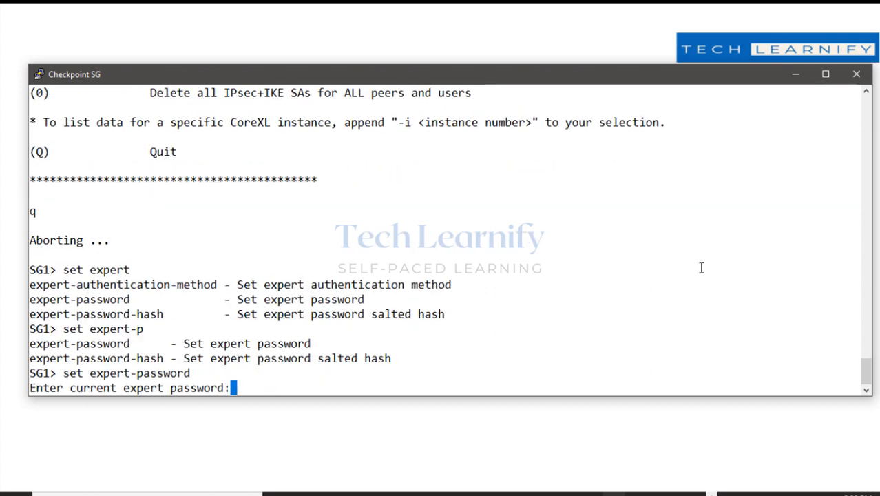
{"action": "key", "text": "Return"}
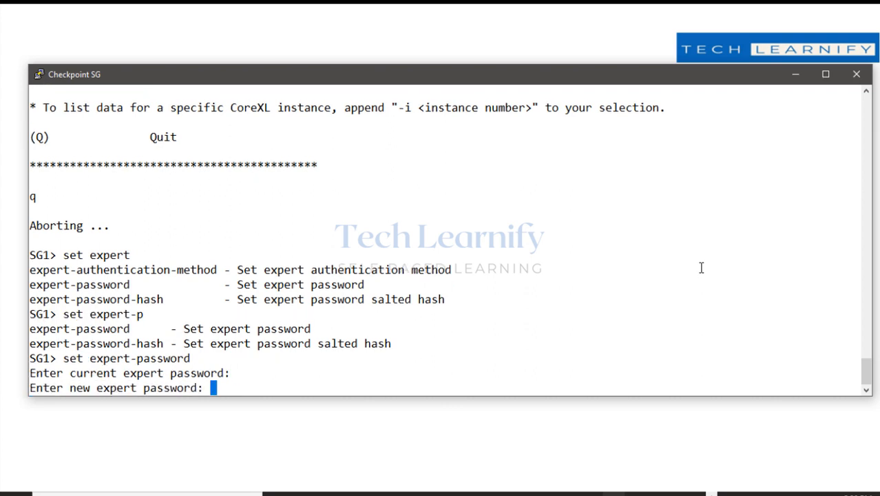
{"action": "key", "text": "Return"}
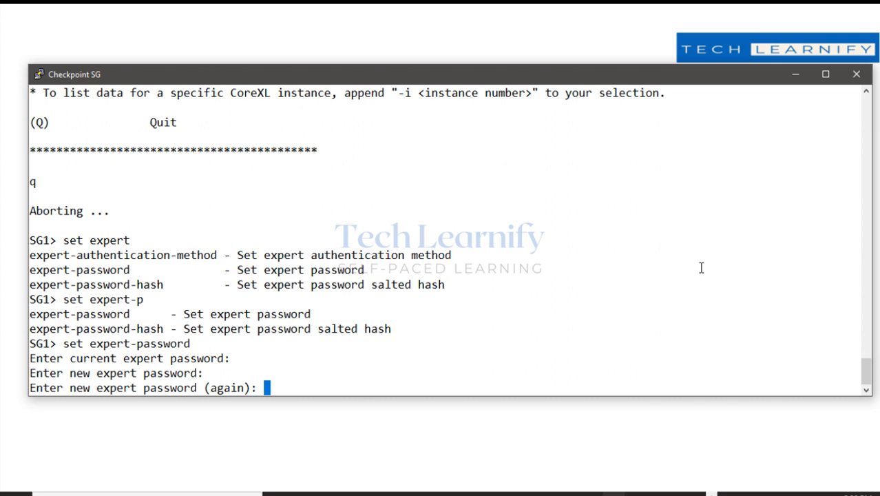
{"action": "key", "text": "Return"}
Enter expert mode and turn on IKE debugging with vpn debug ikeon.
{"action": "type", "text": "e"}
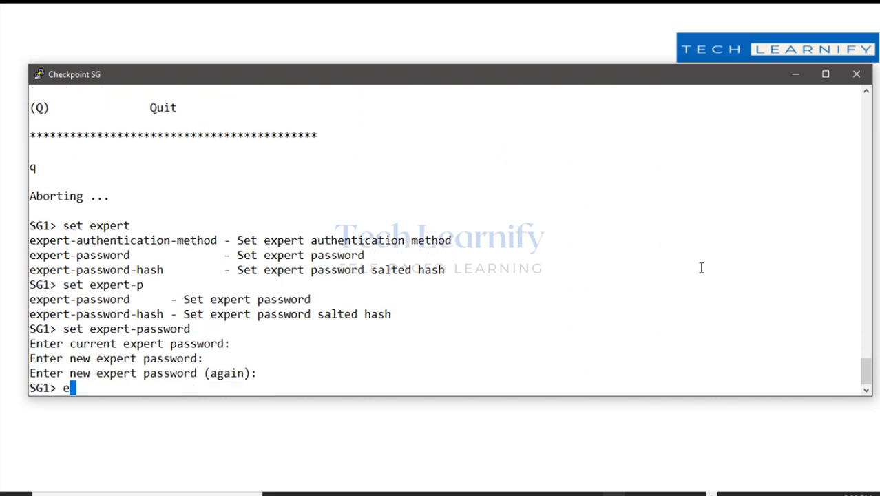
{"action": "type", "text": "xpert"}
{"action": "key", "text": "Return"}
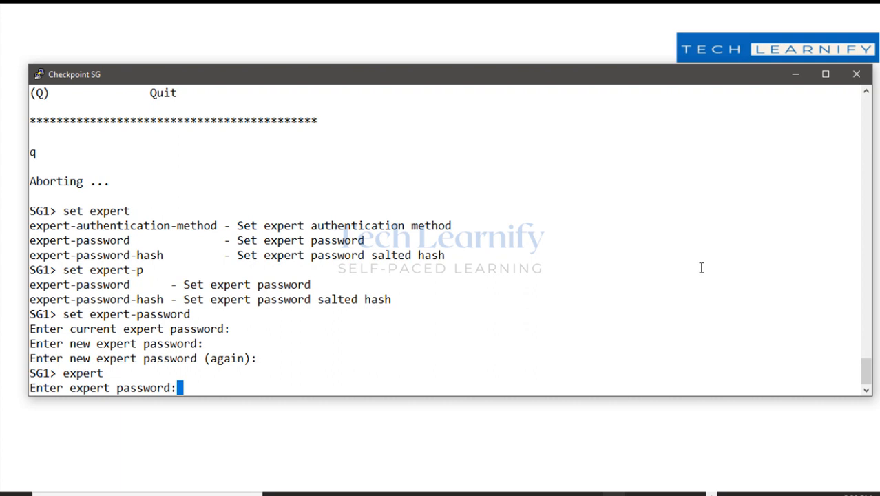
{"action": "key", "text": "Return"}
{"action": "key", "text": "Return"}
{"action": "key", "text": "Return"}
{"action": "key", "text": "Return"}
{"action": "key", "text": "Return"}
{"action": "key", "text": "Return"}
{"action": "key", "text": "Return"}
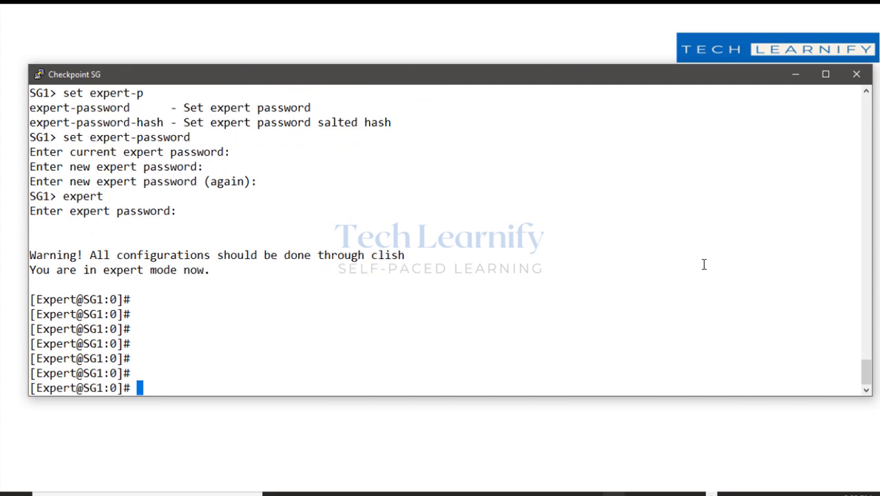
{"action": "type", "text": "vpn debu"}
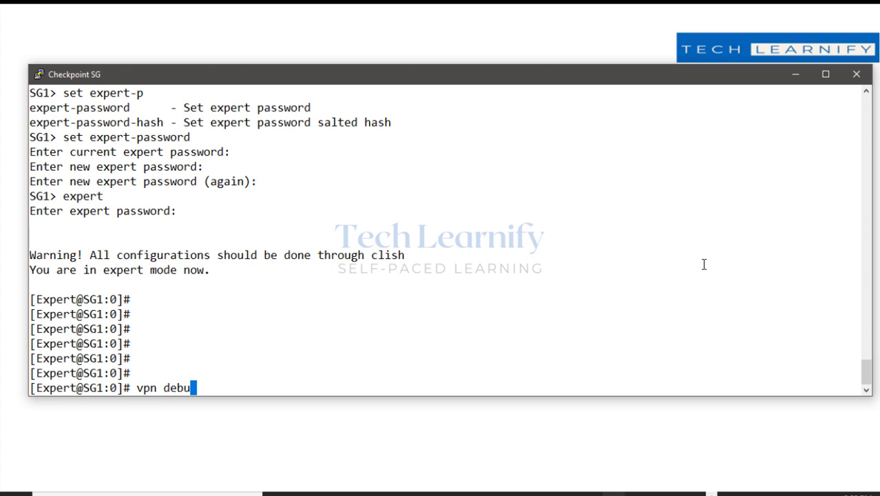
{"action": "type", "text": "g ikeon"}
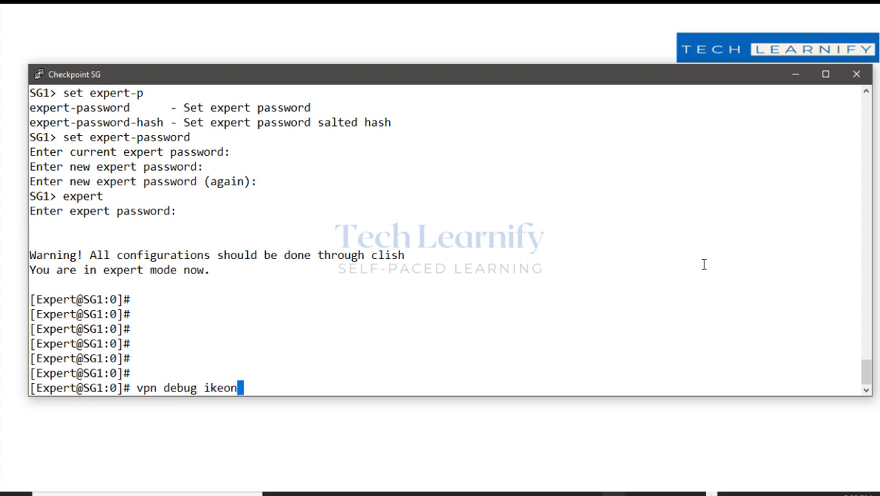
{"action": "key", "text": "Return"}
{"action": "key", "text": "Return"}
{"action": "key", "text": "Return"}
{"action": "key", "text": "Return"}
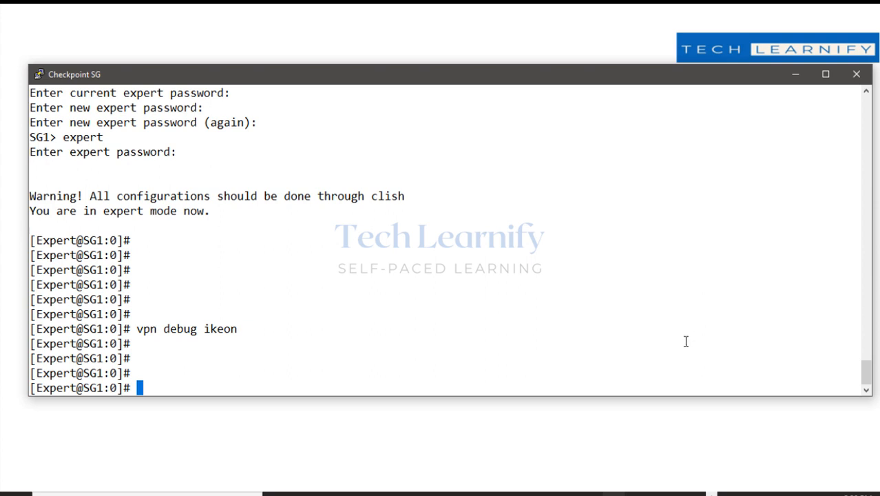
Restart ping 172.16.1.2 -t in the 10.1.1.2 remote desktop, then minimise it.
{"action": "left_click", "coordinate": [641, 491]}
{"action": "left_click", "coordinate": [566, 468]}
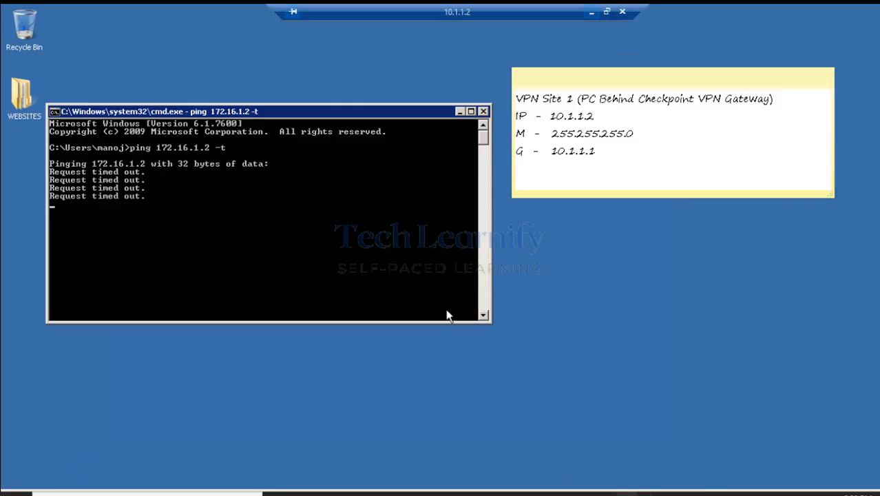
{"action": "key", "text": "ctrl+c"}
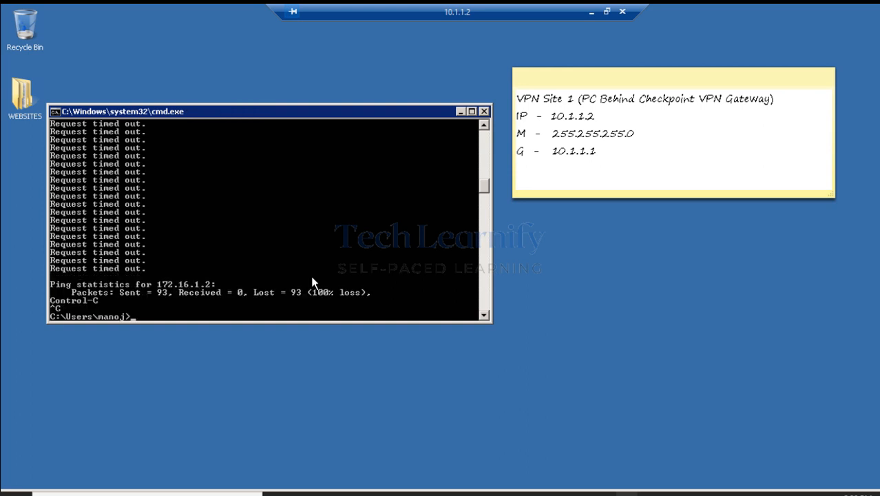
{"action": "key", "text": "Return"}
{"action": "key", "text": "Return"}
{"action": "key", "text": "Up"}
{"action": "key", "text": "Return"}
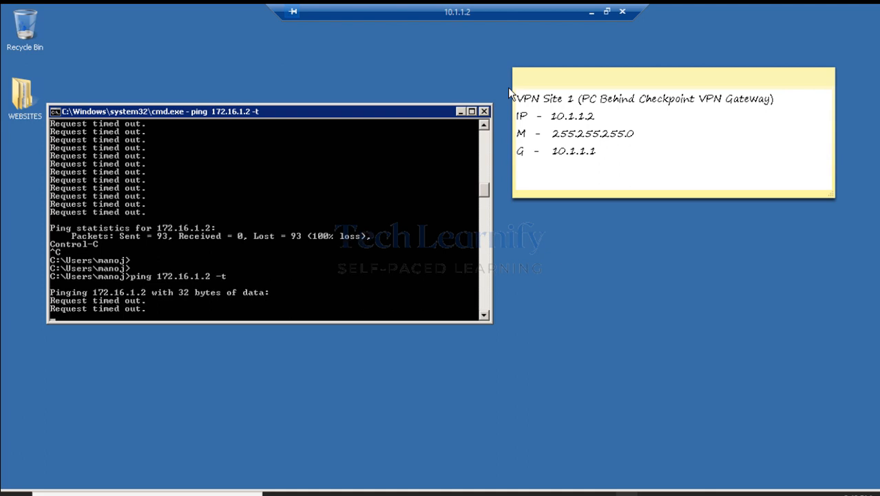
{"action": "left_click", "coordinate": [591, 12]}
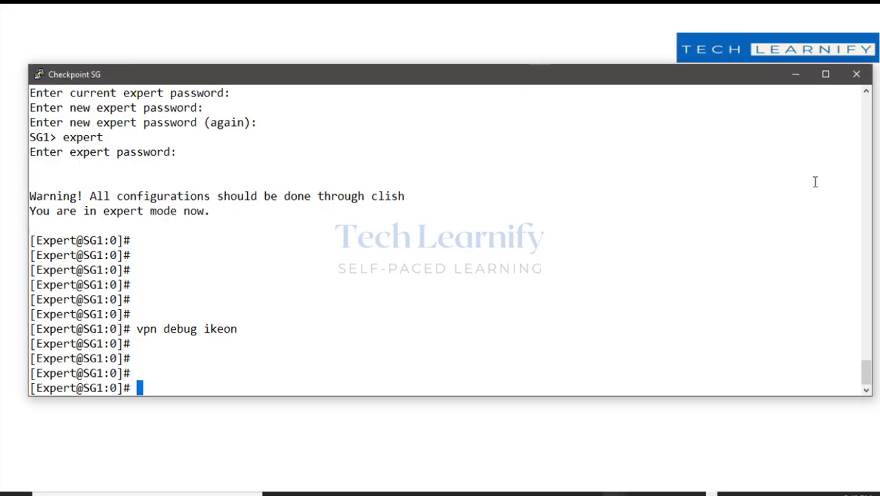
With the thinnest pen, handwrite $FWDIR/LOG and ike.elg over the terminal.
{"action": "left_click", "coordinate": [852, 164]}
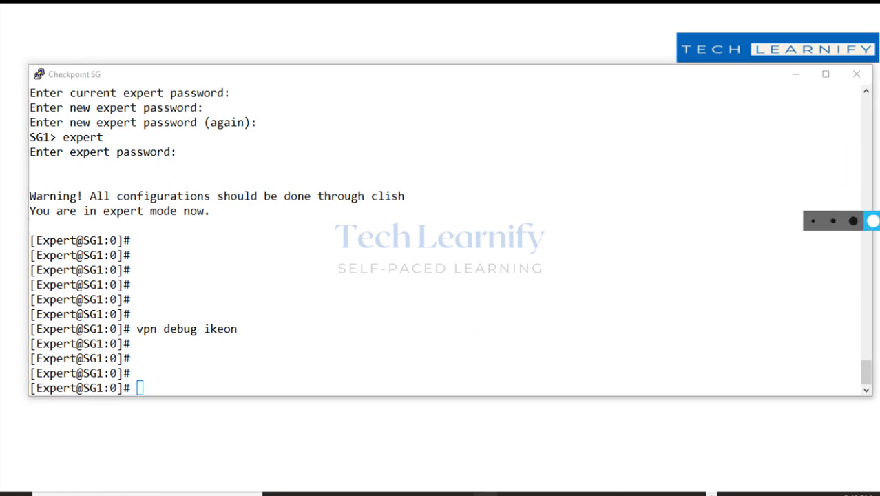
{"action": "left_click", "coordinate": [814, 221]}
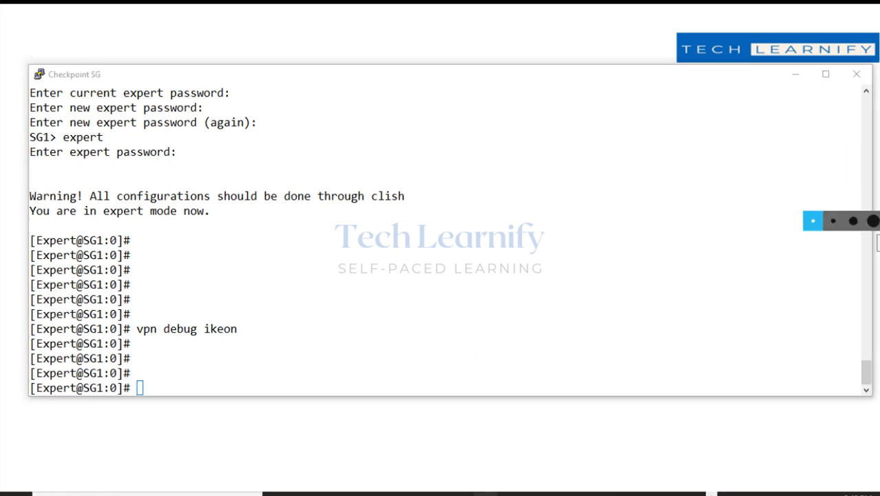
{"action": "mouse_move", "coordinate": [432, 114]}
{"action": "left_mouse_down"}
{"action": "mouse_move", "coordinate": [423, 112]}
{"action": "mouse_move", "coordinate": [462, 108]}
{"action": "mouse_move", "coordinate": [488, 124]}
{"action": "mouse_move", "coordinate": [625, 131]}
{"action": "left_mouse_up"}
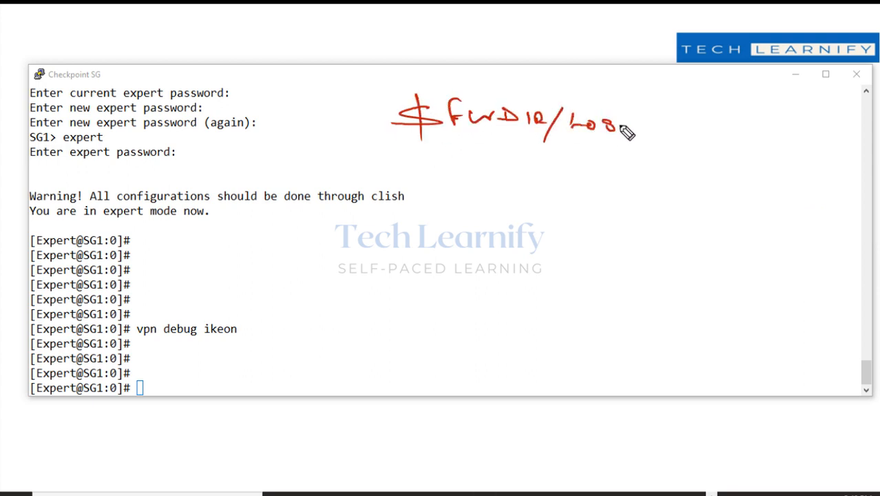
{"action": "left_click_drag", "start_coordinate": [456, 136], "coordinate": [609, 141]}
{"action": "left_click_drag", "start_coordinate": [554, 121], "coordinate": [564, 144]}
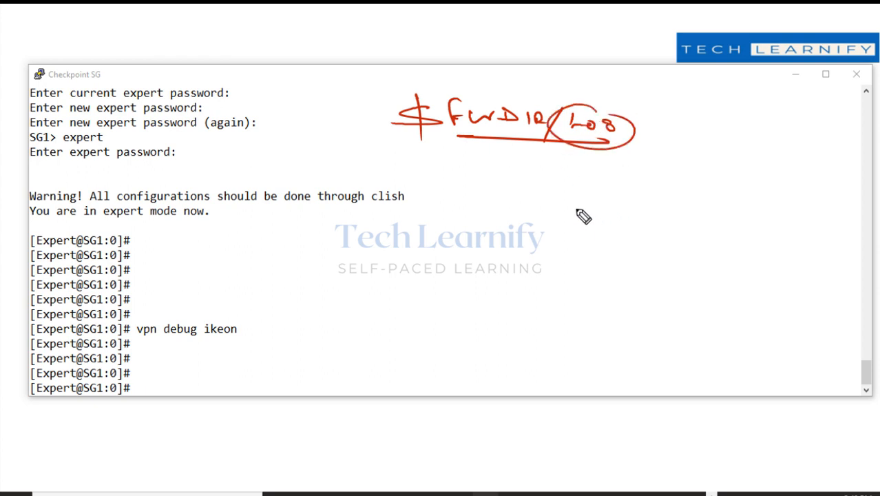
{"action": "left_click_drag", "start_coordinate": [565, 206], "coordinate": [611, 214]}
{"action": "mouse_move", "coordinate": [619, 195]}
{"action": "left_mouse_down"}
{"action": "mouse_move", "coordinate": [622, 215]}
{"action": "mouse_move", "coordinate": [695, 222]}
{"action": "left_mouse_up"}
{"action": "mouse_move", "coordinate": [617, 220]}
{"action": "left_mouse_down"}
{"action": "mouse_move", "coordinate": [676, 220]}
{"action": "mouse_move", "coordinate": [709, 232]}
{"action": "mouse_move", "coordinate": [664, 189]}
{"action": "left_mouse_up"}
Circle ike.elg and add underlined R81.10 and 1year notes.
{"action": "left_click_drag", "start_coordinate": [718, 85], "coordinate": [735, 104]}
{"action": "left_click_drag", "start_coordinate": [751, 97], "coordinate": [751, 105]}
{"action": "mouse_move", "coordinate": [758, 89]}
{"action": "left_mouse_down"}
{"action": "mouse_move", "coordinate": [759, 108]}
{"action": "mouse_move", "coordinate": [773, 102]}
{"action": "left_mouse_up"}
{"action": "mouse_move", "coordinate": [785, 93]}
{"action": "left_mouse_down"}
{"action": "mouse_move", "coordinate": [787, 108]}
{"action": "mouse_move", "coordinate": [807, 101]}
{"action": "left_mouse_up"}
{"action": "left_click_drag", "start_coordinate": [712, 118], "coordinate": [788, 119]}
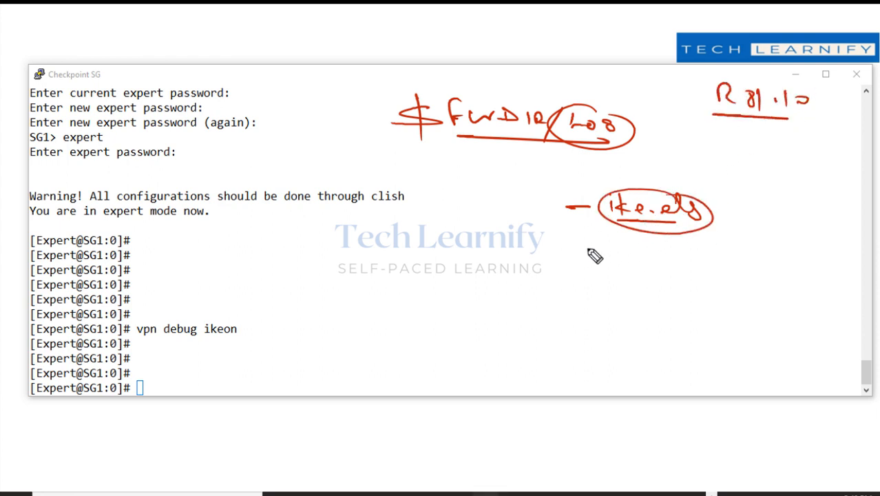
{"action": "left_click_drag", "start_coordinate": [575, 250], "coordinate": [591, 250]}
{"action": "mouse_move", "coordinate": [602, 245]}
{"action": "left_mouse_down"}
{"action": "mouse_move", "coordinate": [606, 260]}
{"action": "mouse_move", "coordinate": [668, 256]}
{"action": "left_mouse_up"}
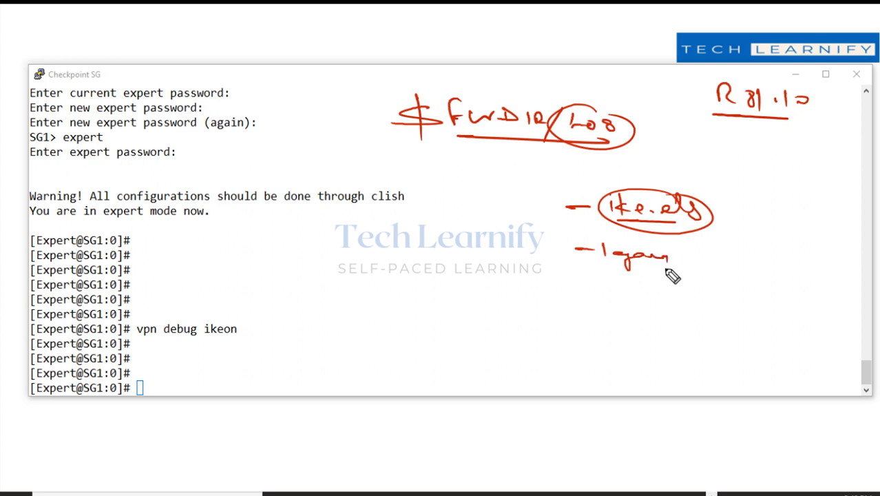
{"action": "left_click_drag", "start_coordinate": [604, 270], "coordinate": [630, 270]}
{"action": "left_click_drag", "start_coordinate": [684, 251], "coordinate": [684, 256]}
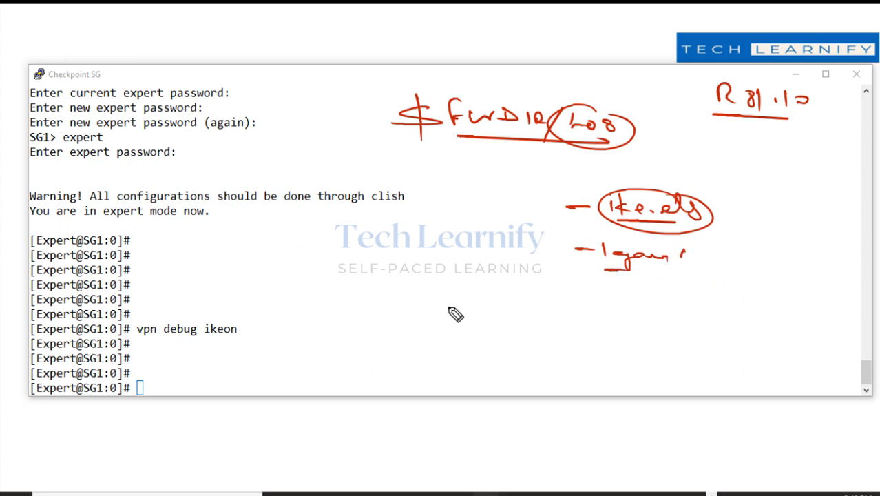
Handwrite and circle 'ikeview' below the notes.
{"action": "left_click", "coordinate": [424, 311]}
{"action": "mouse_move", "coordinate": [419, 318]}
{"action": "left_mouse_down"}
{"action": "mouse_move", "coordinate": [420, 336]}
{"action": "mouse_move", "coordinate": [441, 336]}
{"action": "left_mouse_up"}
{"action": "mouse_move", "coordinate": [451, 321]}
{"action": "left_mouse_down"}
{"action": "mouse_move", "coordinate": [454, 335]}
{"action": "mouse_move", "coordinate": [506, 337]}
{"action": "mouse_move", "coordinate": [541, 323]}
{"action": "left_mouse_up"}
{"action": "left_click_drag", "start_coordinate": [432, 349], "coordinate": [530, 350]}
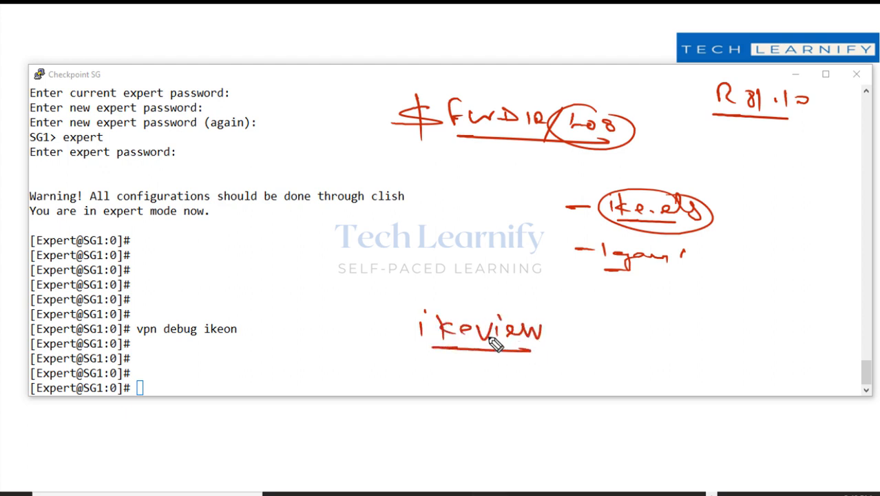
{"action": "mouse_move", "coordinate": [510, 321]}
{"action": "left_mouse_down"}
{"action": "mouse_move", "coordinate": [529, 298]}
{"action": "mouse_move", "coordinate": [457, 296]}
{"action": "left_mouse_up"}
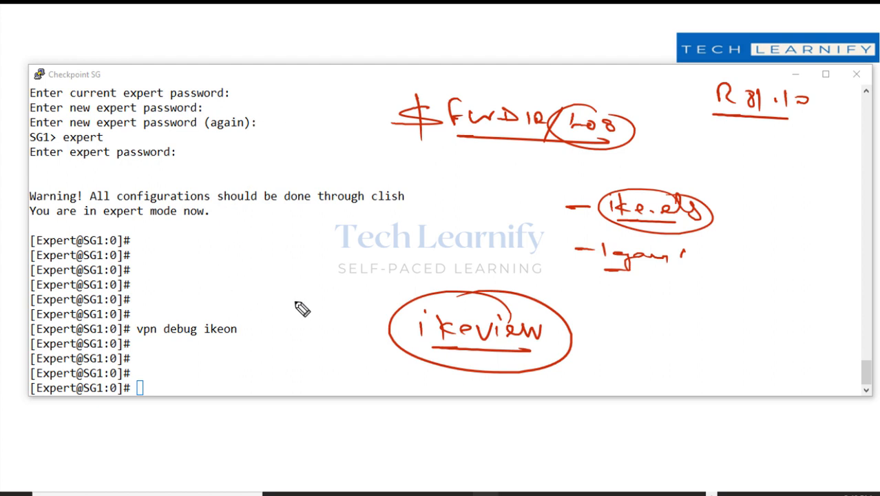
Add ike.elg and WinSCP notes, then clear the ink and focus the gateway terminal.
{"action": "left_click_drag", "start_coordinate": [718, 201], "coordinate": [754, 203]}
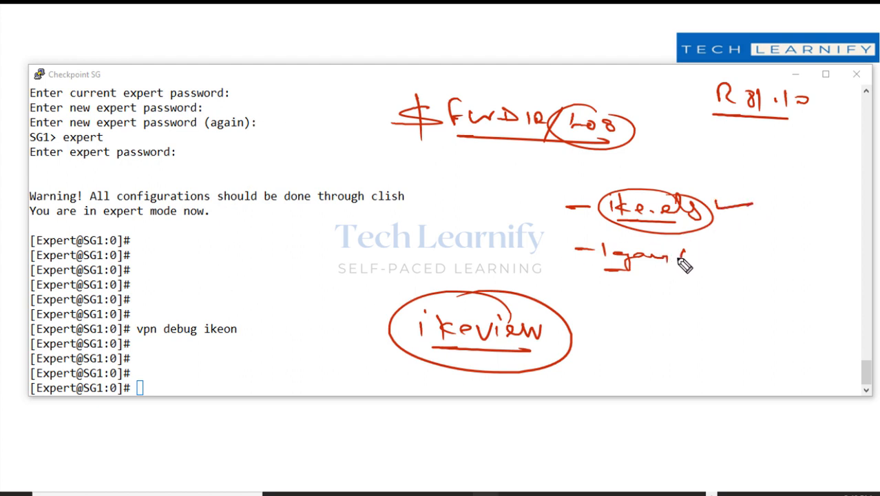
{"action": "left_click", "coordinate": [693, 264]}
{"action": "mouse_move", "coordinate": [707, 257]}
{"action": "left_mouse_down"}
{"action": "mouse_move", "coordinate": [706, 270]}
{"action": "mouse_move", "coordinate": [740, 274]}
{"action": "mouse_move", "coordinate": [764, 260]}
{"action": "mouse_move", "coordinate": [783, 275]}
{"action": "left_mouse_up"}
{"action": "left_click_drag", "start_coordinate": [738, 275], "coordinate": [773, 283]}
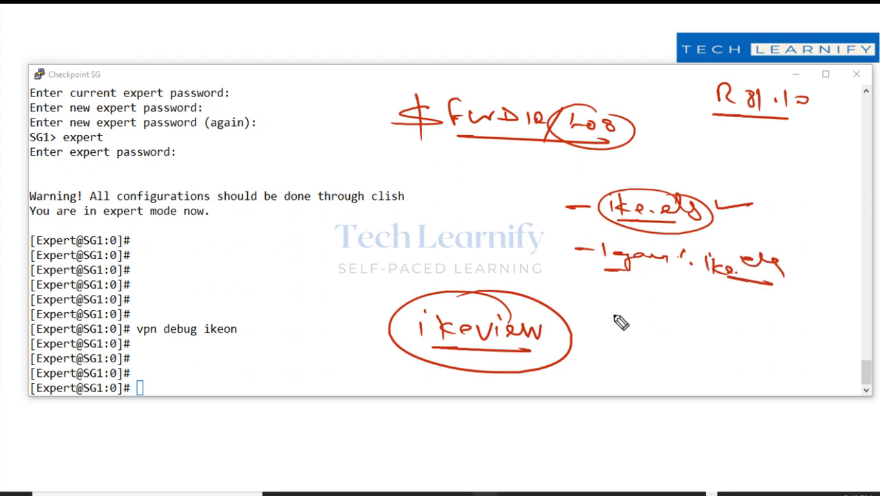
{"action": "mouse_move", "coordinate": [632, 325]}
{"action": "left_mouse_down"}
{"action": "mouse_move", "coordinate": [665, 328]}
{"action": "mouse_move", "coordinate": [672, 346]}
{"action": "left_mouse_up"}
{"action": "left_click_drag", "start_coordinate": [679, 338], "coordinate": [701, 348]}
{"action": "left_click_drag", "start_coordinate": [717, 344], "coordinate": [750, 338]}
{"action": "left_click_drag", "start_coordinate": [660, 360], "coordinate": [750, 365]}
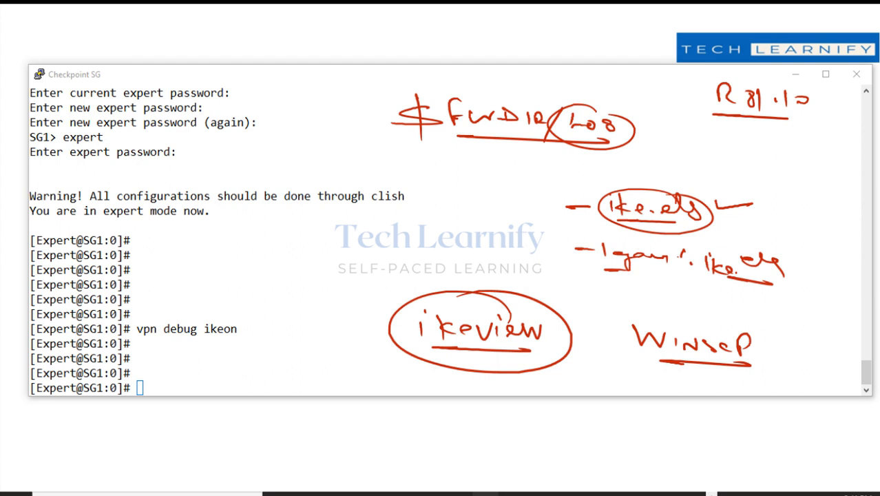
{"action": "left_click", "coordinate": [874, 277]}
{"action": "left_click", "coordinate": [707, 262]}
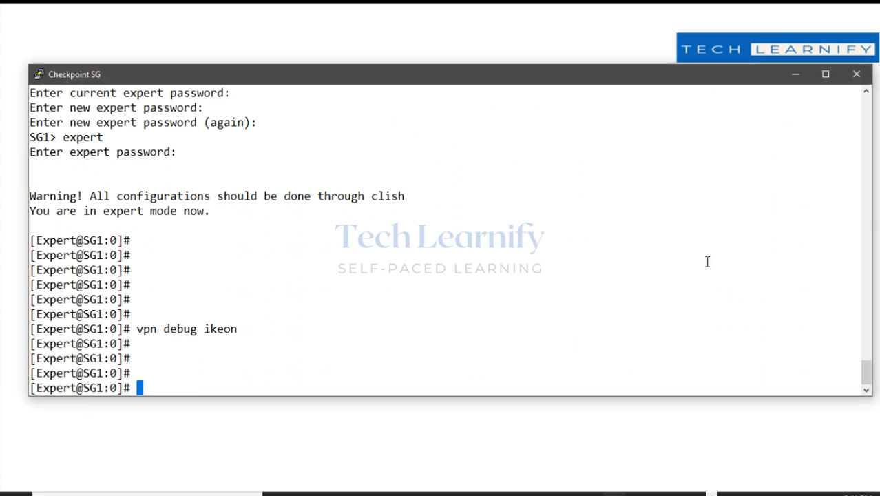
Change into the firewall log directory with cd $FWDIR/log.
{"action": "type", "text": "vpn deb"}
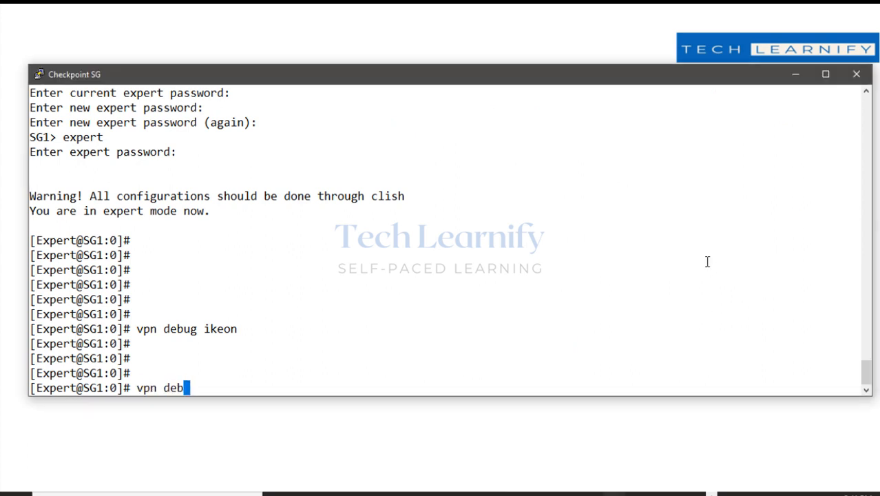
{"action": "key", "text": "BackSpace"}
{"action": "key", "text": "BackSpace"}
{"action": "key", "text": "BackSpace"}
{"action": "key", "text": "BackSpace"}
{"action": "key", "text": "BackSpace"}
{"action": "key", "text": "BackSpace"}
{"action": "key", "text": "BackSpace"}
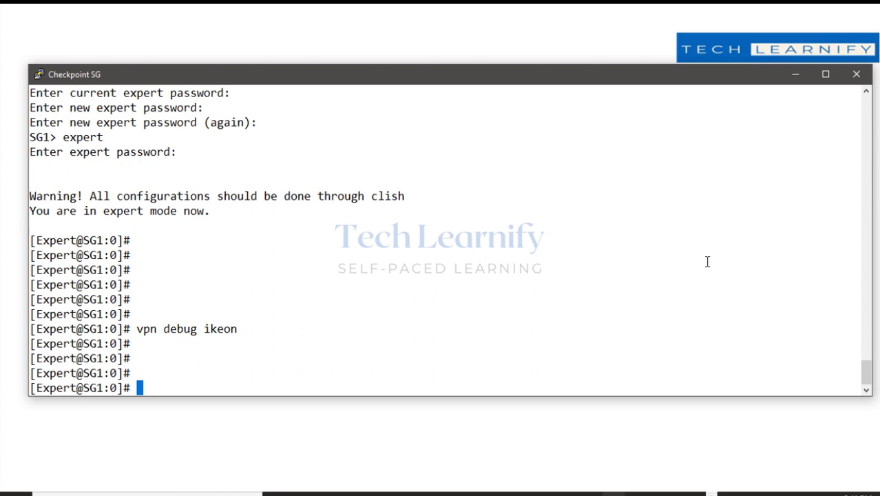
{"action": "type", "text": "cd /"}
{"action": "key", "text": "BackSpace"}
{"action": "type", "text": "WDI"}
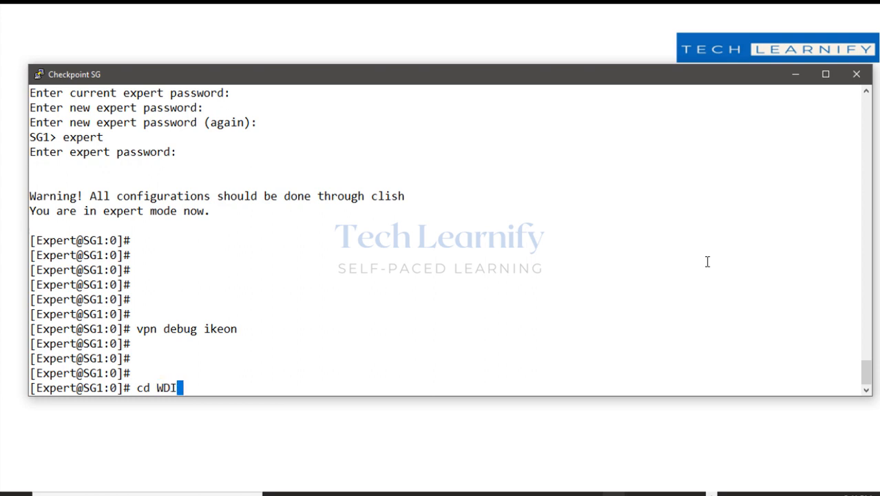
{"action": "key", "text": "BackSpace"}
{"action": "key", "text": "BackSpace"}
{"action": "key", "text": "BackSpace"}
{"action": "type", "text": "$FWD"}
{"action": "type", "text": "R"}
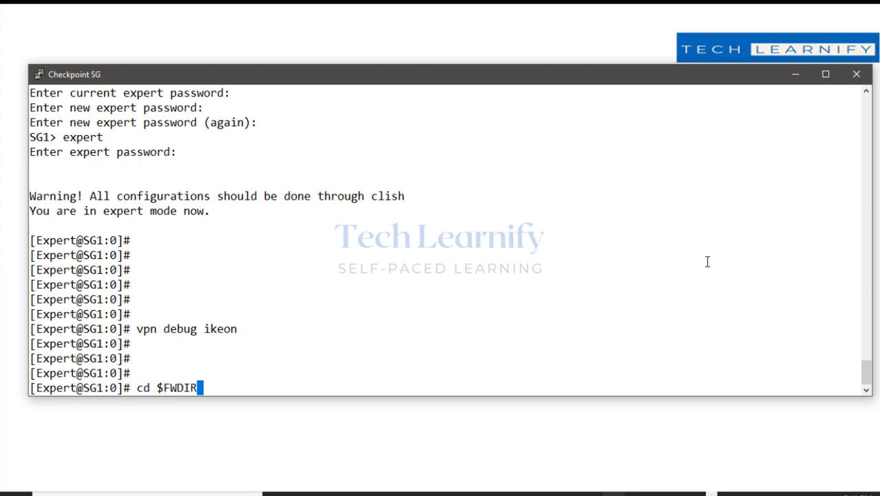
{"action": "type", "text": "/log"}
{"action": "key", "text": "Return"}
List the legacy files with ls leg* and highlight legacy_ike.elg in the output.
{"action": "key", "text": "Return"}
{"action": "key", "text": "Return"}
{"action": "type", "text": "ls "}
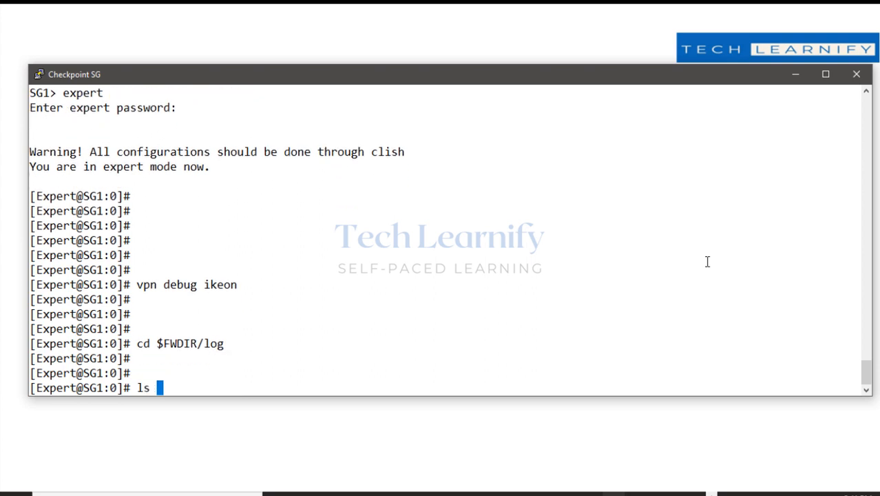
{"action": "type", "text": "leg*"}
{"action": "key", "text": "Return"}
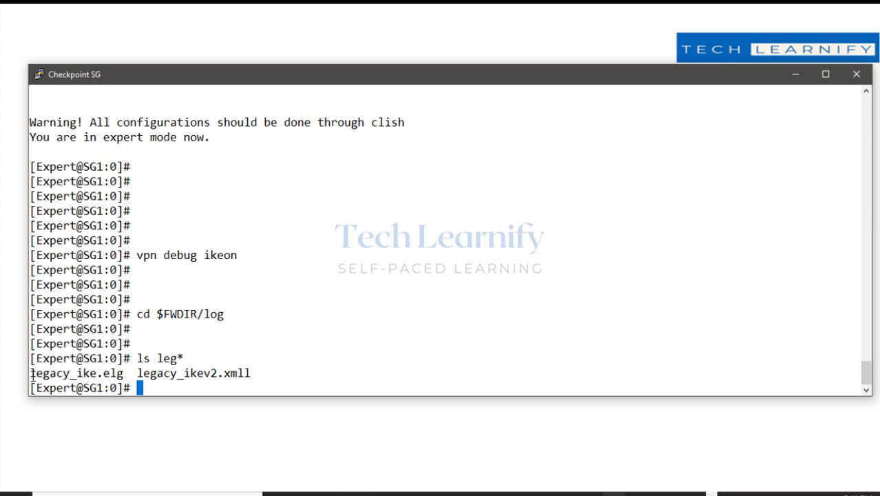
{"action": "left_click_drag", "start_coordinate": [32, 374], "coordinate": [123, 374]}
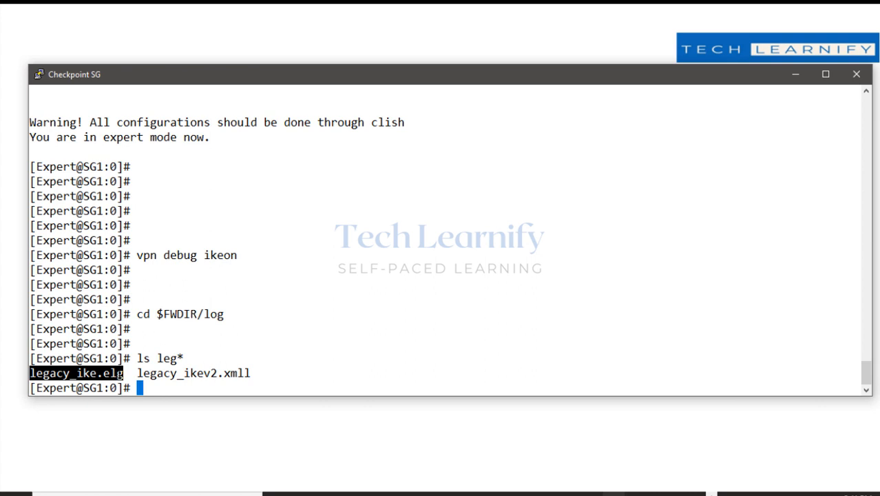
{"action": "left_click", "coordinate": [157, 393]}
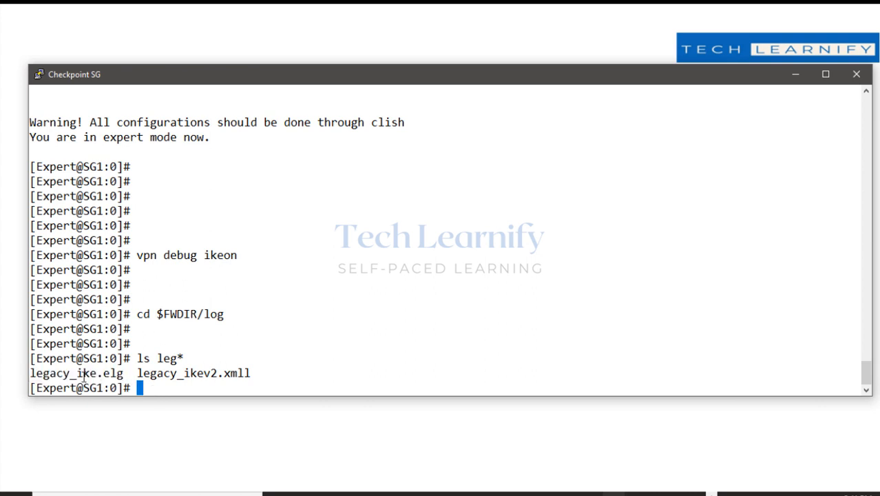
{"action": "left_click_drag", "start_coordinate": [82, 374], "coordinate": [115, 374]}
{"action": "left_click", "coordinate": [157, 372]}
{"action": "left_click_drag", "start_coordinate": [124, 370], "coordinate": [36, 373]}
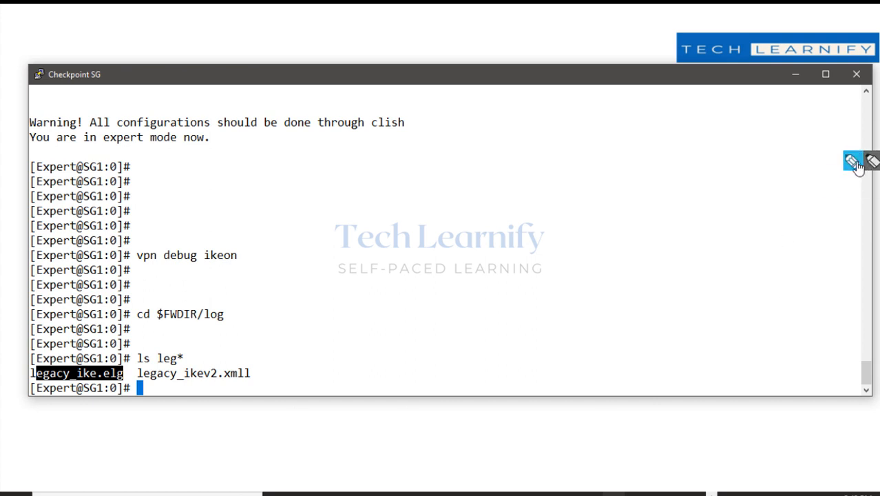
{"action": "left_click", "coordinate": [861, 161]}
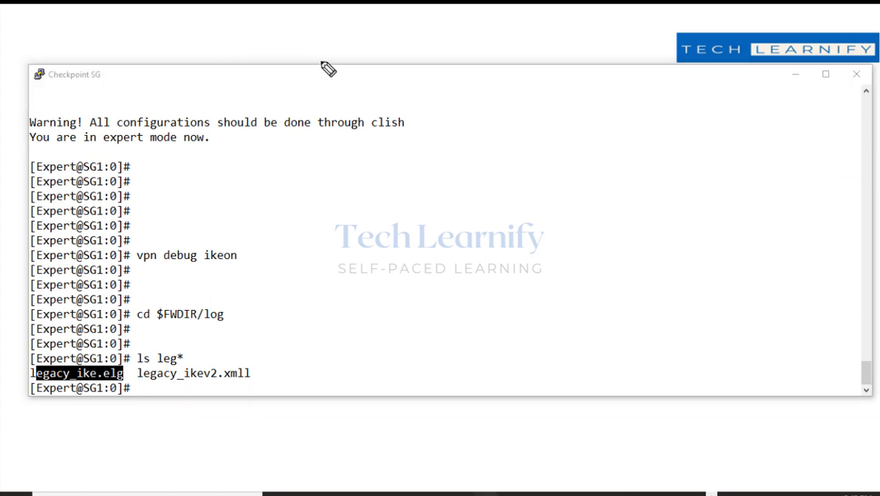
{"action": "left_click_drag", "start_coordinate": [355, 148], "coordinate": [357, 148]}
{"action": "left_click_drag", "start_coordinate": [354, 159], "coordinate": [354, 169]}
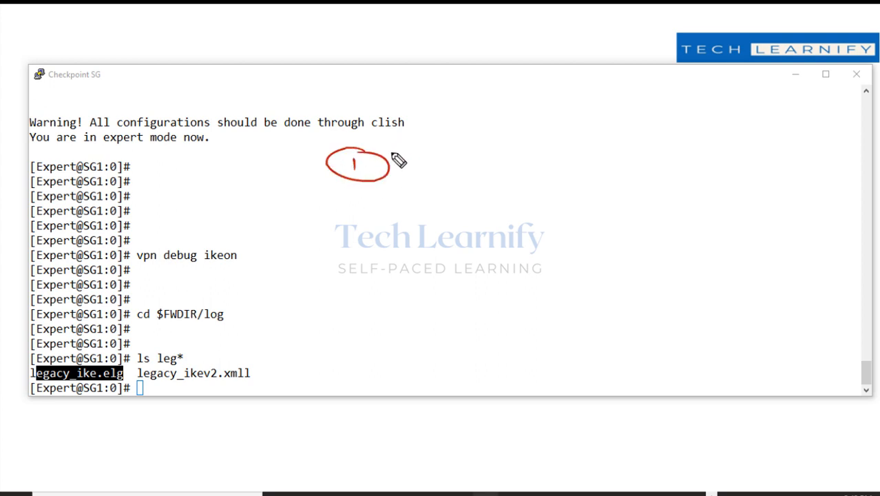
{"action": "mouse_move", "coordinate": [406, 160]}
{"action": "left_mouse_down"}
{"action": "mouse_move", "coordinate": [523, 181]}
{"action": "mouse_move", "coordinate": [513, 193]}
{"action": "left_mouse_up"}
{"action": "mouse_move", "coordinate": [437, 142]}
{"action": "left_mouse_down"}
{"action": "mouse_move", "coordinate": [500, 130]}
{"action": "mouse_move", "coordinate": [481, 129]}
{"action": "left_mouse_up"}
{"action": "mouse_move", "coordinate": [425, 199]}
{"action": "left_mouse_down"}
{"action": "mouse_move", "coordinate": [529, 251]}
{"action": "mouse_move", "coordinate": [565, 256]}
{"action": "mouse_move", "coordinate": [578, 272]}
{"action": "mouse_move", "coordinate": [544, 289]}
{"action": "mouse_move", "coordinate": [595, 293]}
{"action": "mouse_move", "coordinate": [597, 307]}
{"action": "left_mouse_up"}
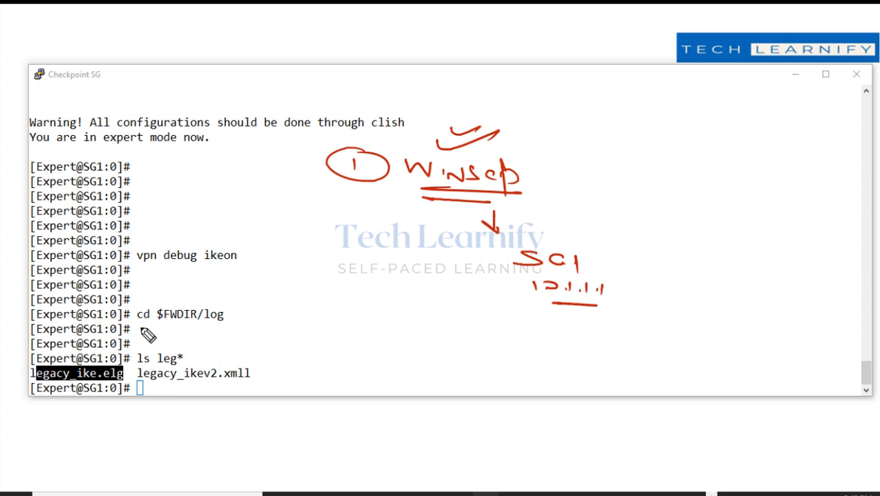
{"action": "mouse_move", "coordinate": [128, 356]}
{"action": "left_mouse_down"}
{"action": "mouse_move", "coordinate": [83, 356]}
{"action": "mouse_move", "coordinate": [22, 398]}
{"action": "left_mouse_up"}
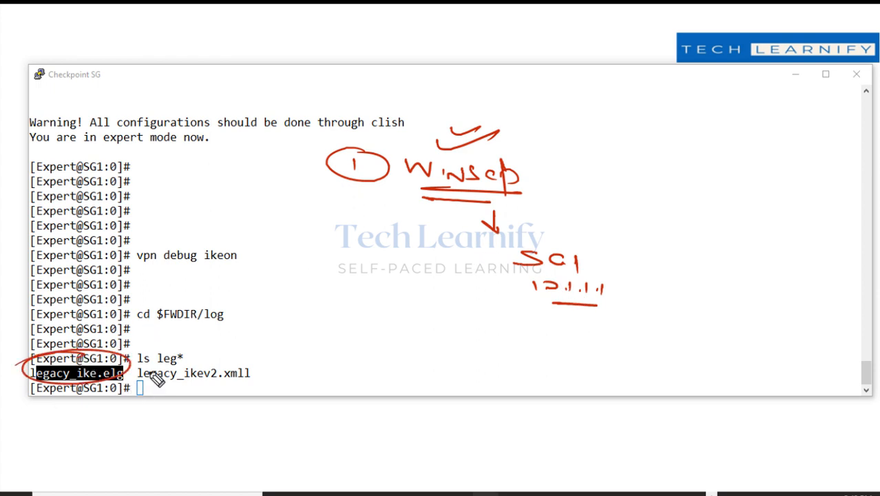
{"action": "left_click_drag", "start_coordinate": [136, 354], "coordinate": [150, 349]}
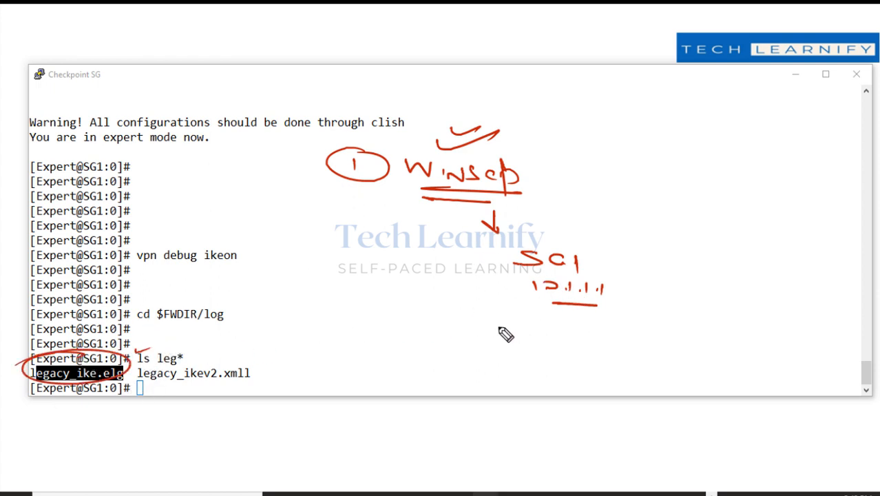
{"action": "mouse_move", "coordinate": [365, 339]}
{"action": "left_mouse_down"}
{"action": "mouse_move", "coordinate": [382, 344]}
{"action": "mouse_move", "coordinate": [378, 318]}
{"action": "left_mouse_up"}
{"action": "left_click_drag", "start_coordinate": [355, 329], "coordinate": [368, 348]}
{"action": "mouse_move", "coordinate": [424, 333]}
{"action": "left_mouse_down"}
{"action": "mouse_move", "coordinate": [424, 352]}
{"action": "mouse_move", "coordinate": [541, 357]}
{"action": "left_mouse_up"}
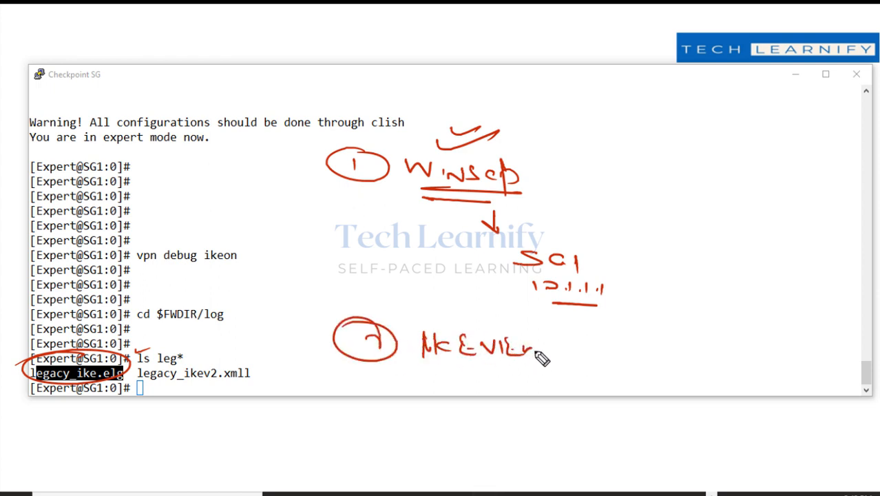
{"action": "left_click_drag", "start_coordinate": [456, 369], "coordinate": [526, 368]}
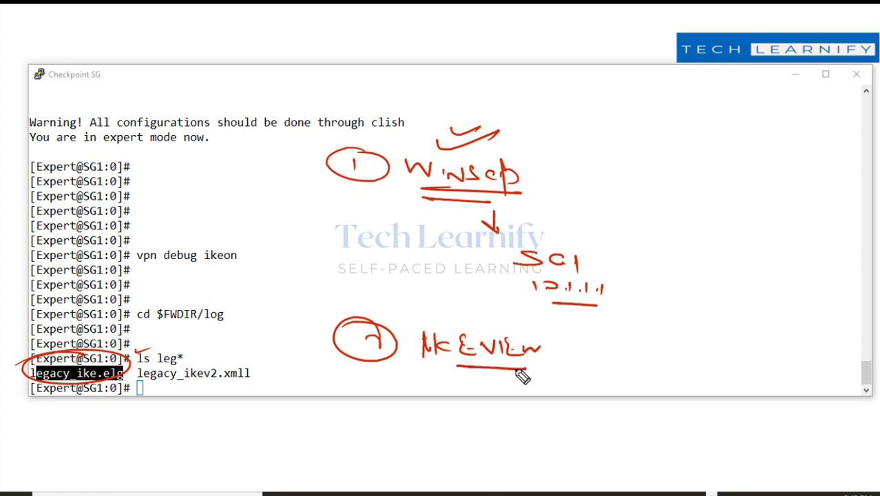
{"action": "left_click", "coordinate": [618, 370]}
{"action": "mouse_move", "coordinate": [630, 363]}
{"action": "left_mouse_down"}
{"action": "mouse_move", "coordinate": [672, 373]}
{"action": "mouse_move", "coordinate": [694, 393]}
{"action": "mouse_move", "coordinate": [738, 367]}
{"action": "mouse_move", "coordinate": [777, 379]}
{"action": "mouse_move", "coordinate": [804, 367]}
{"action": "mouse_move", "coordinate": [804, 382]}
{"action": "left_mouse_up"}
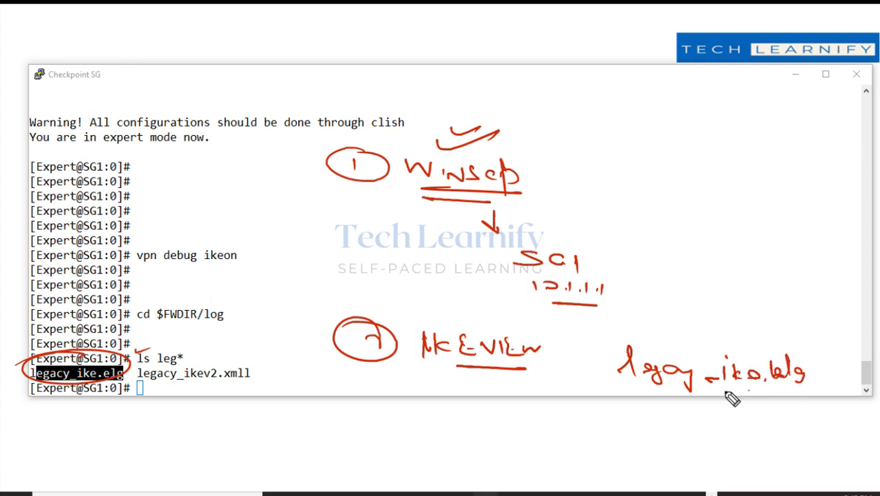
{"action": "left_click_drag", "start_coordinate": [713, 393], "coordinate": [807, 391]}
{"action": "mouse_move", "coordinate": [696, 409]}
{"action": "left_mouse_down"}
{"action": "mouse_move", "coordinate": [696, 419]}
{"action": "mouse_move", "coordinate": [785, 422]}
{"action": "left_mouse_up"}
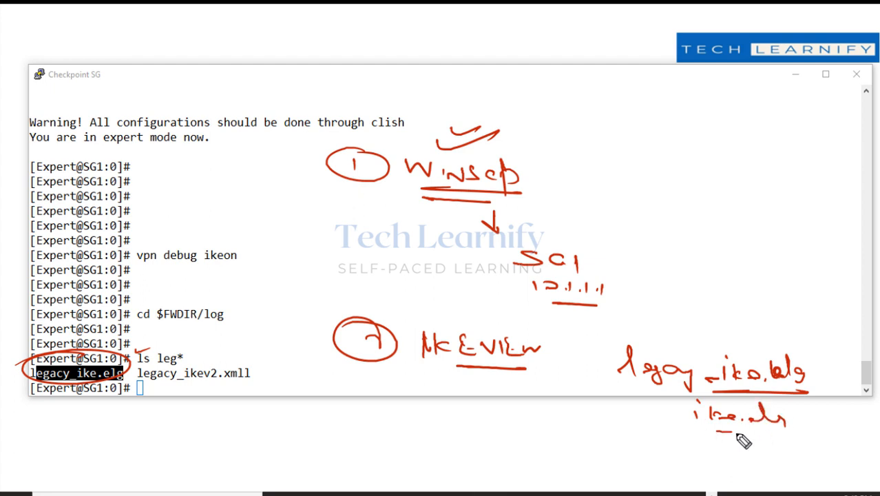
{"action": "left_click_drag", "start_coordinate": [702, 427], "coordinate": [773, 434]}
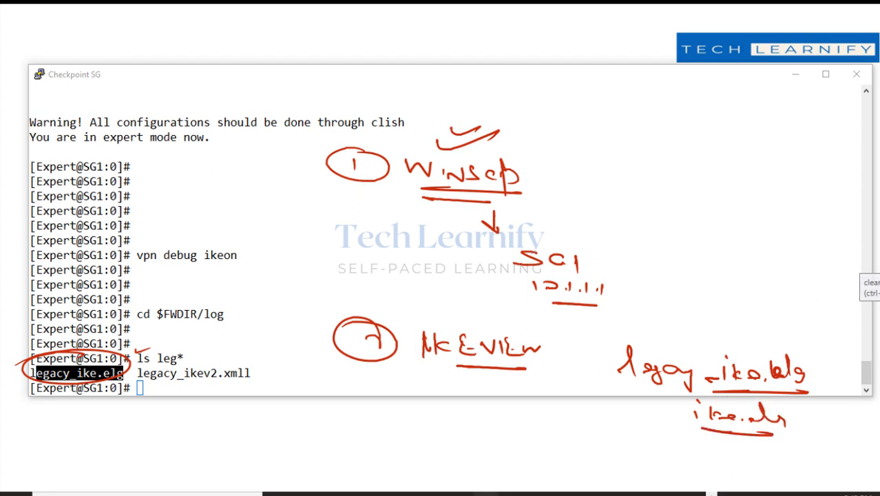
{"action": "left_click", "coordinate": [879, 279]}
{"action": "mouse_move", "coordinate": [96, 355]}
{"action": "left_mouse_down"}
{"action": "mouse_move", "coordinate": [22, 382]}
{"action": "mouse_move", "coordinate": [97, 354]}
{"action": "left_mouse_up"}
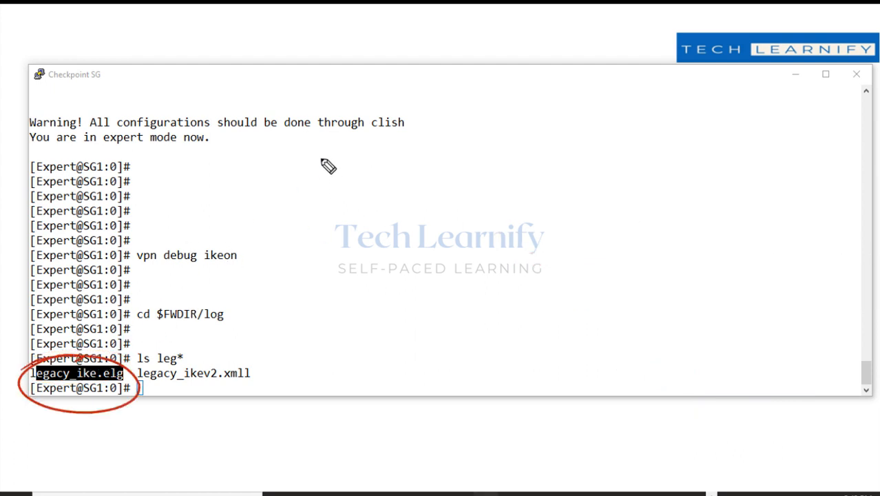
{"action": "mouse_move", "coordinate": [321, 176]}
{"action": "left_mouse_down"}
{"action": "mouse_move", "coordinate": [332, 157]}
{"action": "mouse_move", "coordinate": [324, 177]}
{"action": "mouse_move", "coordinate": [394, 174]}
{"action": "mouse_move", "coordinate": [413, 177]}
{"action": "mouse_move", "coordinate": [356, 188]}
{"action": "mouse_move", "coordinate": [428, 192]}
{"action": "left_mouse_up"}
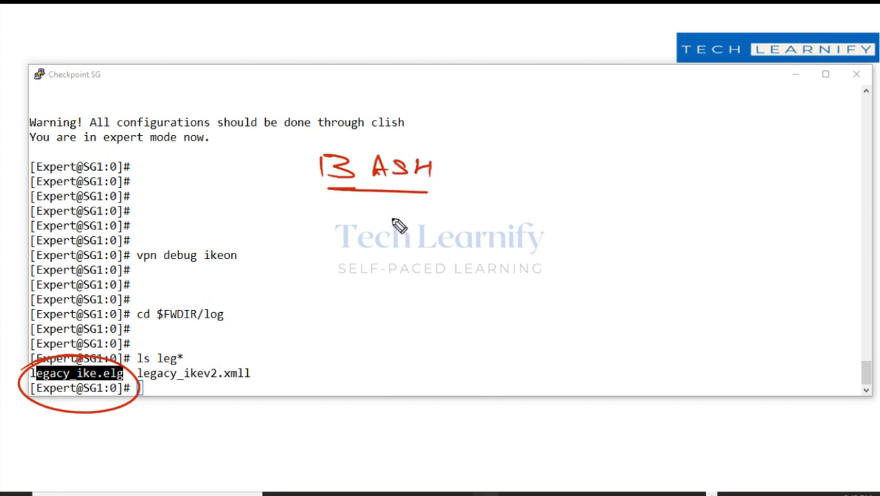
{"action": "mouse_move", "coordinate": [352, 86]}
{"action": "left_mouse_down"}
{"action": "mouse_move", "coordinate": [344, 97]}
{"action": "mouse_move", "coordinate": [401, 97]}
{"action": "left_mouse_up"}
{"action": "mouse_move", "coordinate": [428, 84]}
{"action": "left_mouse_down"}
{"action": "mouse_move", "coordinate": [411, 97]}
{"action": "mouse_move", "coordinate": [447, 89]}
{"action": "mouse_move", "coordinate": [449, 98]}
{"action": "left_mouse_up"}
{"action": "left_click_drag", "start_coordinate": [390, 107], "coordinate": [454, 108]}
{"action": "left_click_drag", "start_coordinate": [391, 124], "coordinate": [362, 146]}
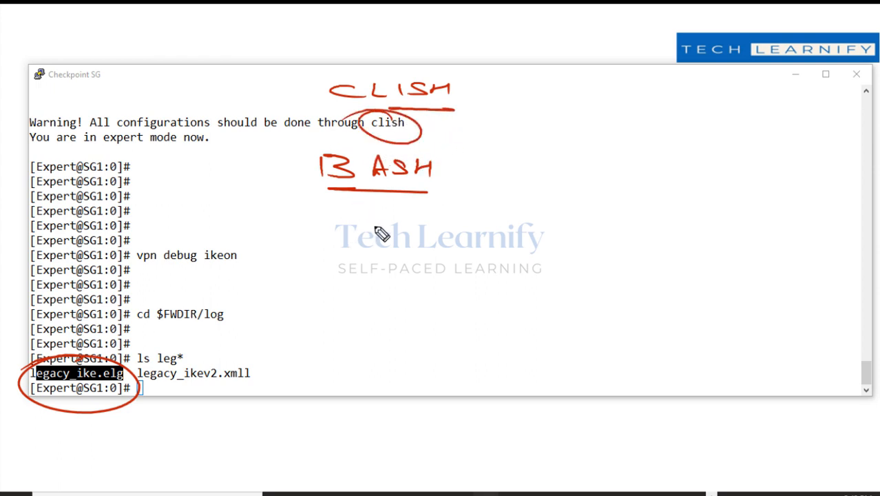
{"action": "mouse_move", "coordinate": [313, 153]}
{"action": "left_mouse_down"}
{"action": "mouse_move", "coordinate": [276, 159]}
{"action": "mouse_move", "coordinate": [298, 144]}
{"action": "left_mouse_up"}
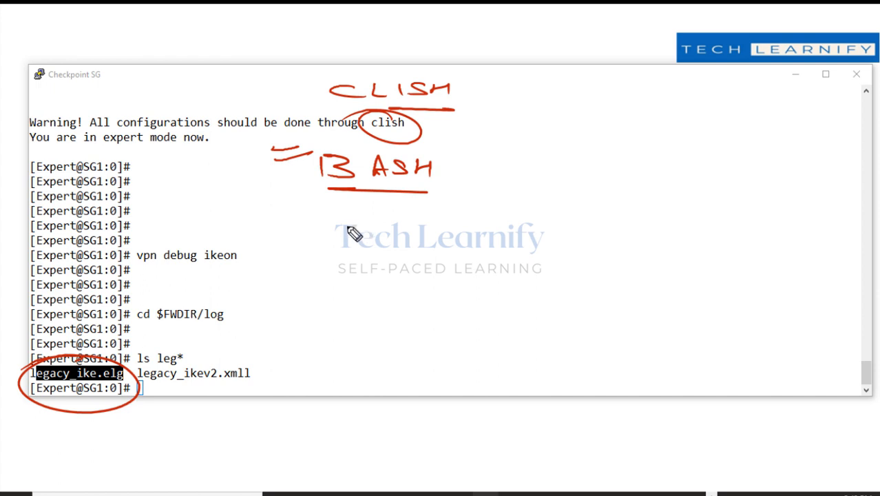
{"action": "mouse_move", "coordinate": [590, 109]}
{"action": "left_mouse_down"}
{"action": "mouse_move", "coordinate": [583, 111]}
{"action": "mouse_move", "coordinate": [617, 124]}
{"action": "mouse_move", "coordinate": [650, 113]}
{"action": "mouse_move", "coordinate": [631, 138]}
{"action": "mouse_move", "coordinate": [659, 144]}
{"action": "mouse_move", "coordinate": [641, 155]}
{"action": "mouse_move", "coordinate": [605, 157]}
{"action": "left_mouse_up"}
{"action": "mouse_move", "coordinate": [605, 221]}
{"action": "left_mouse_down"}
{"action": "mouse_move", "coordinate": [644, 220]}
{"action": "mouse_move", "coordinate": [632, 231]}
{"action": "left_mouse_up"}
{"action": "mouse_move", "coordinate": [614, 192]}
{"action": "left_mouse_down"}
{"action": "mouse_move", "coordinate": [697, 239]}
{"action": "mouse_move", "coordinate": [742, 195]}
{"action": "left_mouse_up"}
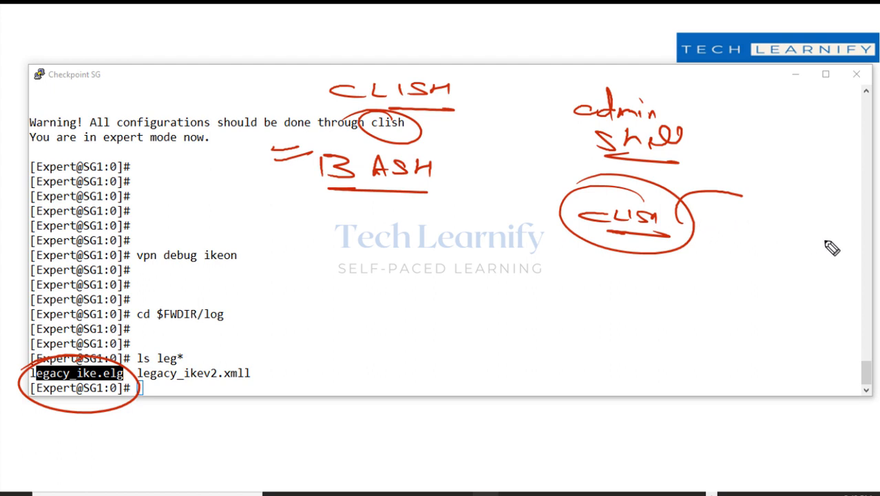
{"action": "key", "text": "Escape"}
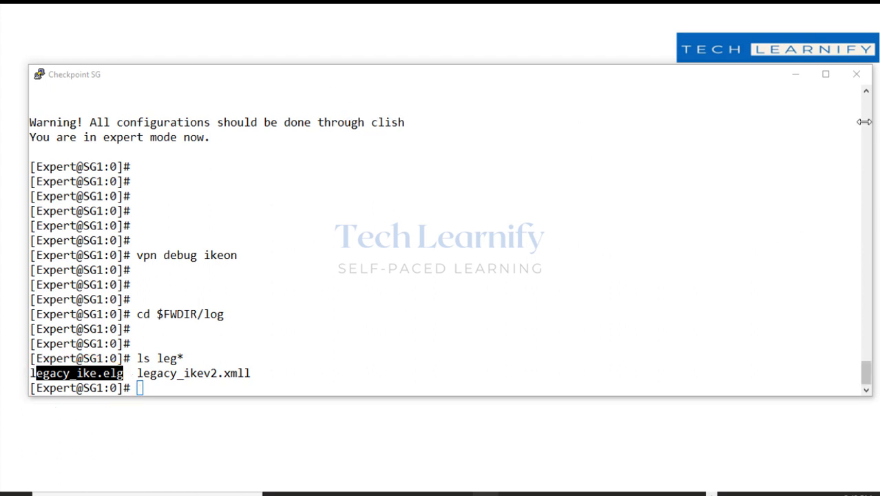
Return to clish and confirm the admin user's current shell is /etc/cli.sh.
{"action": "left_click", "coordinate": [395, 355]}
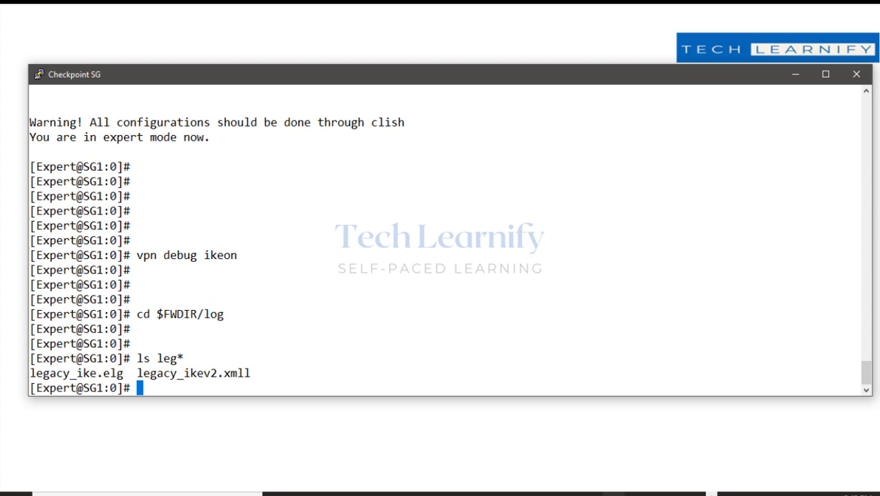
{"action": "key", "text": "Return"}
{"action": "key", "text": "Return"}
{"action": "key", "text": "Return"}
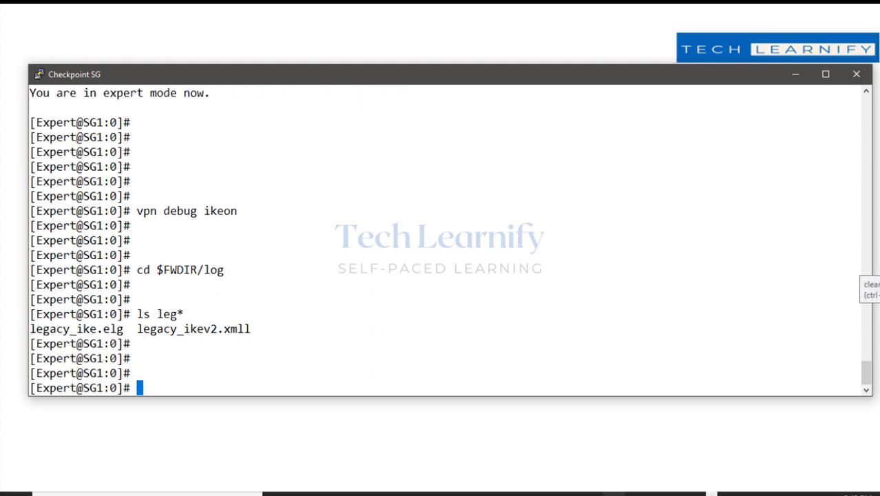
{"action": "type", "text": "exit"}
{"action": "key", "text": "Return"}
{"action": "key", "text": "Return"}
{"action": "key", "text": "Return"}
{"action": "key", "text": "Return"}
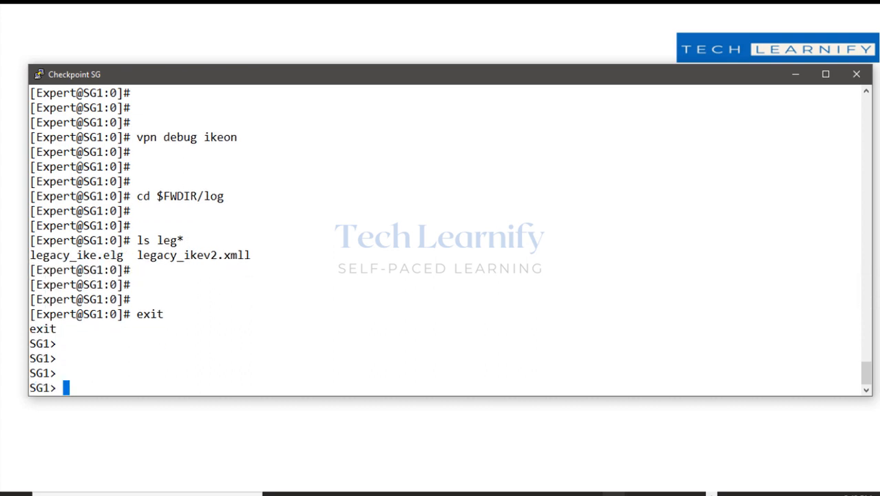
{"action": "type", "text": "show user admi"}
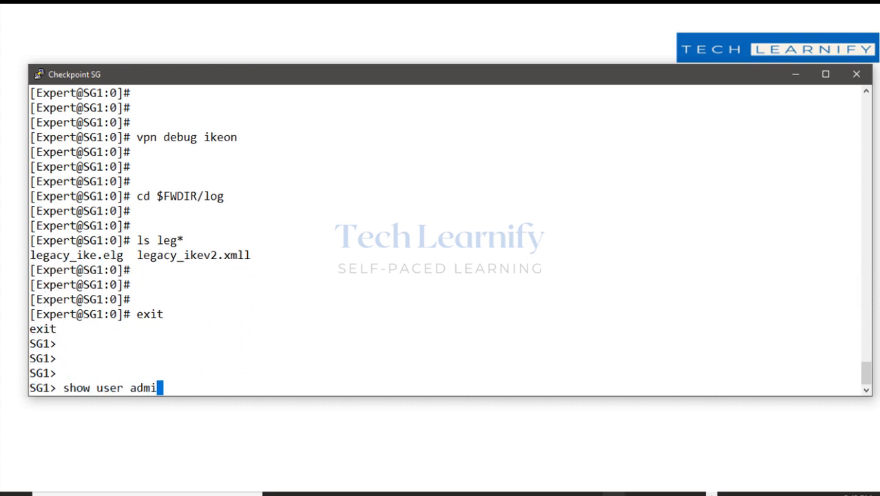
{"action": "type", "text": "n shel"}
{"action": "key", "text": "Tab"}
{"action": "key", "text": "Return"}
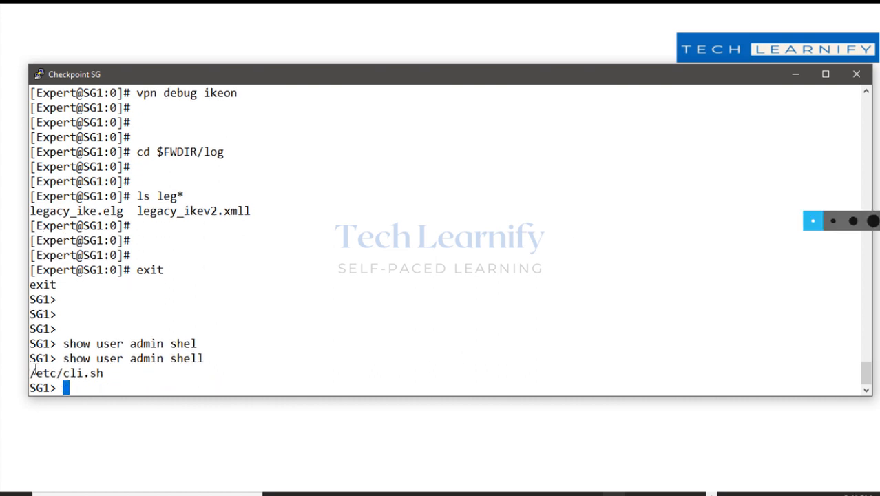
{"action": "left_click_drag", "start_coordinate": [35, 372], "coordinate": [859, 373]}
{"action": "left_click", "coordinate": [834, 312]}
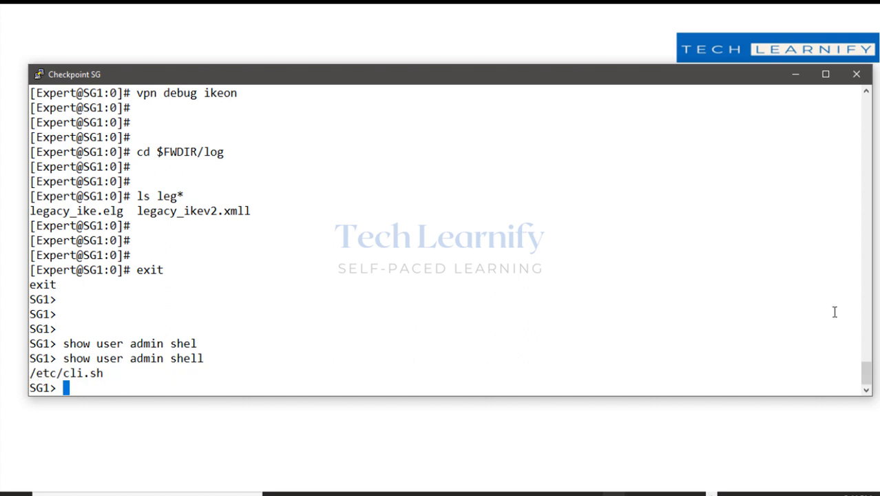
Enter expert mode and change admin's shell with chsh -s /bin/bash.
{"action": "type", "text": "expert"}
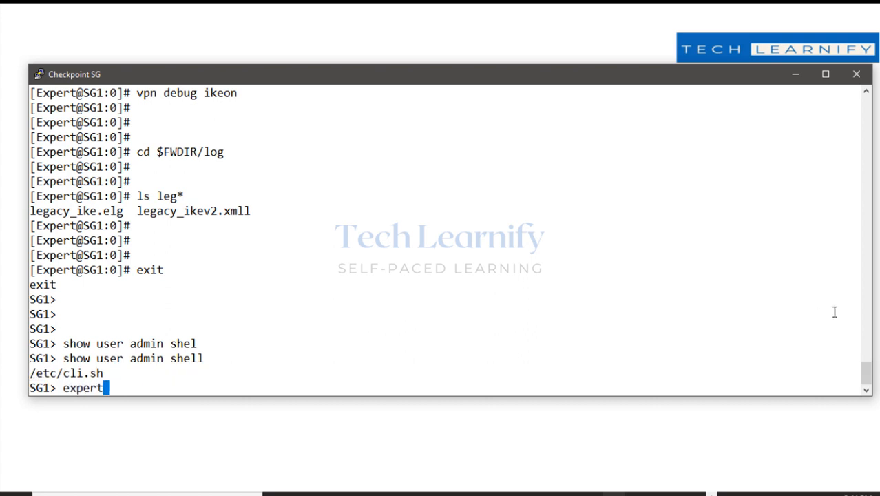
{"action": "key", "text": "Return"}
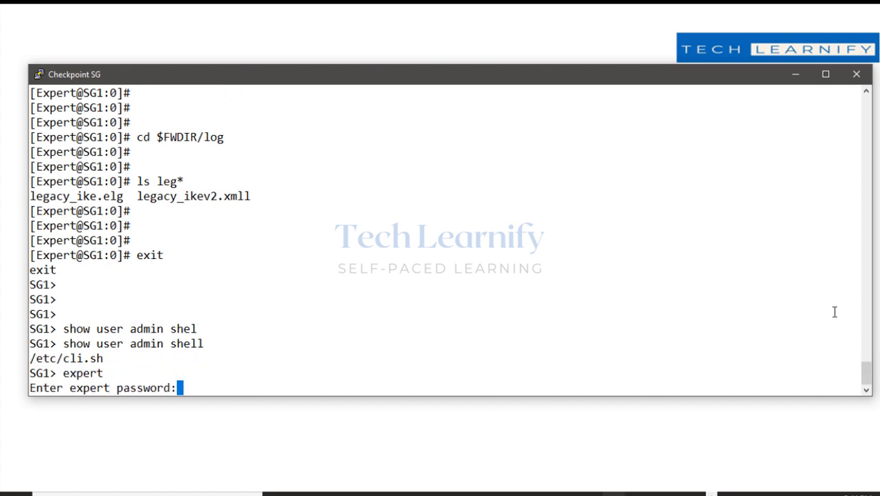
{"action": "key", "text": "Return"}
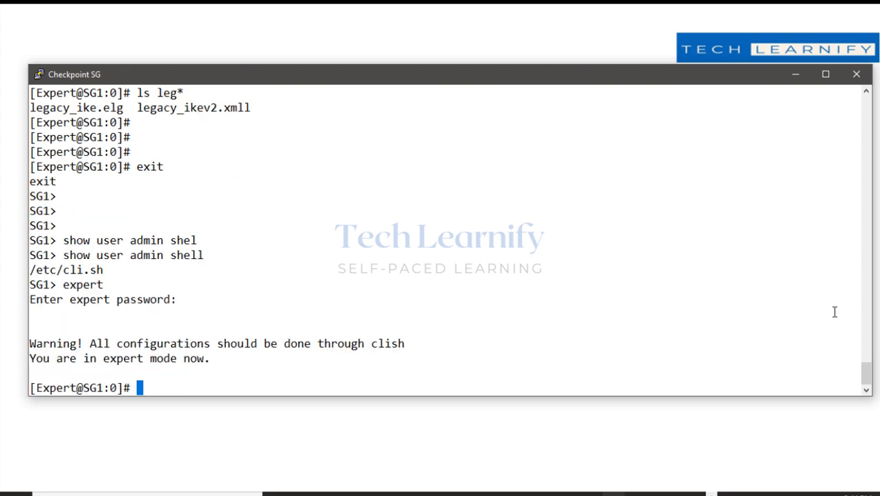
{"action": "key", "text": "Return"}
{"action": "key", "text": "Return"}
{"action": "key", "text": "Return"}
{"action": "type", "text": "chsh"}
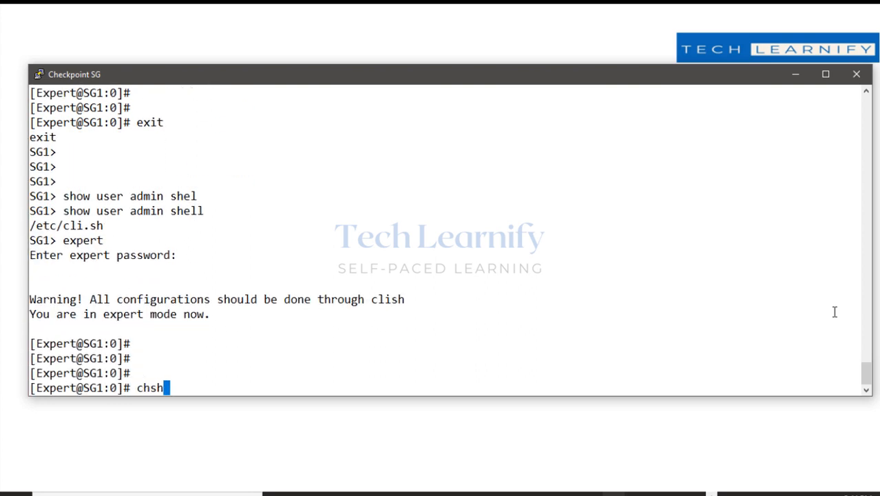
{"action": "type", "text": " -s /bin/"}
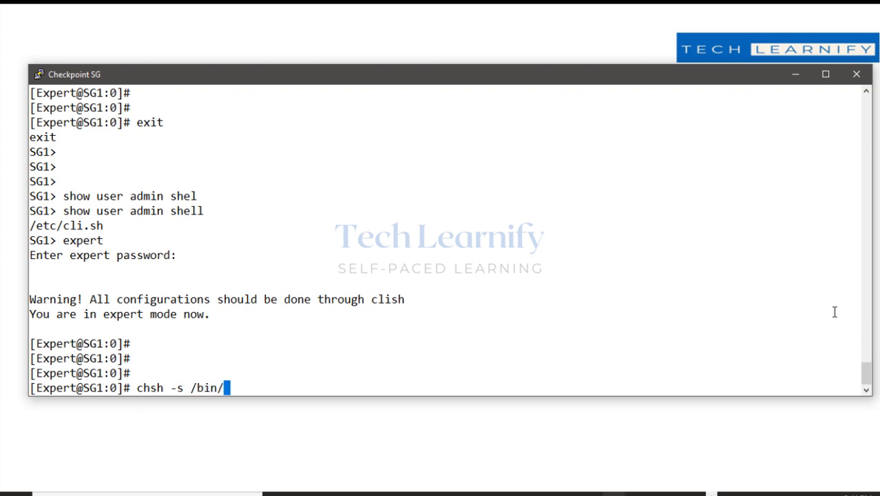
{"action": "type", "text": "bash"}
{"action": "key", "text": "Return"}
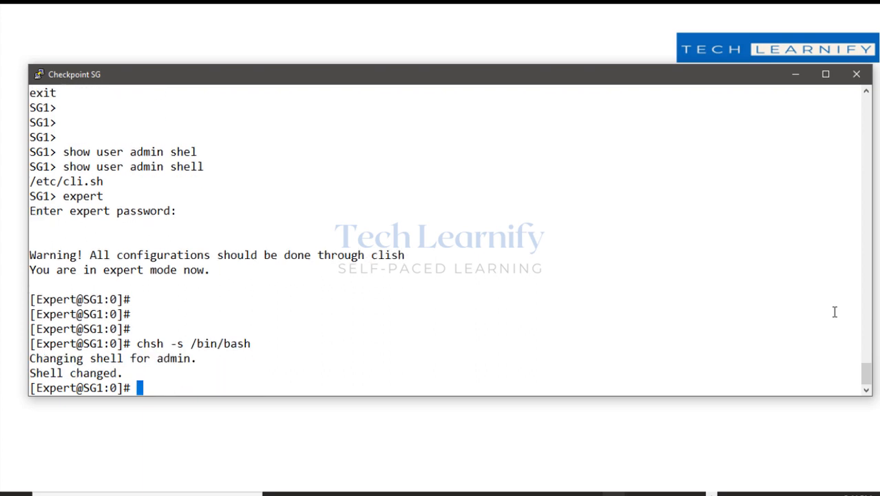
{"action": "key", "text": "Return"}
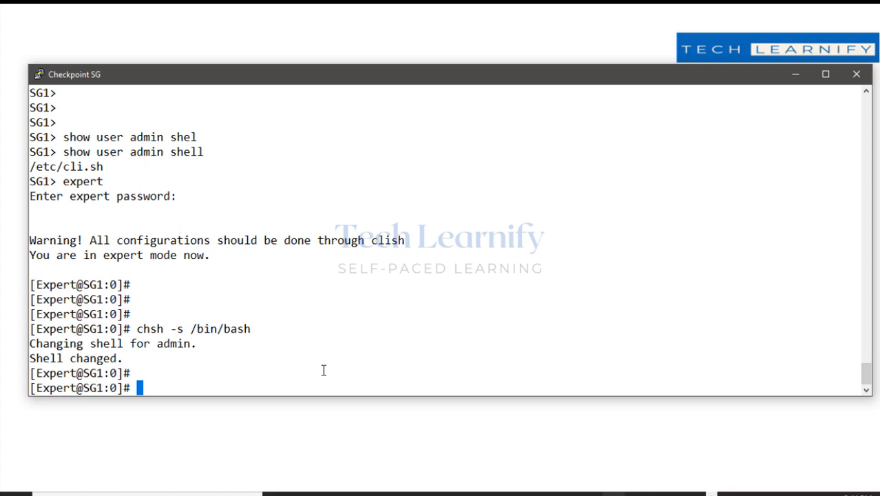
{"action": "left_click_drag", "start_coordinate": [137, 332], "coordinate": [243, 336]}
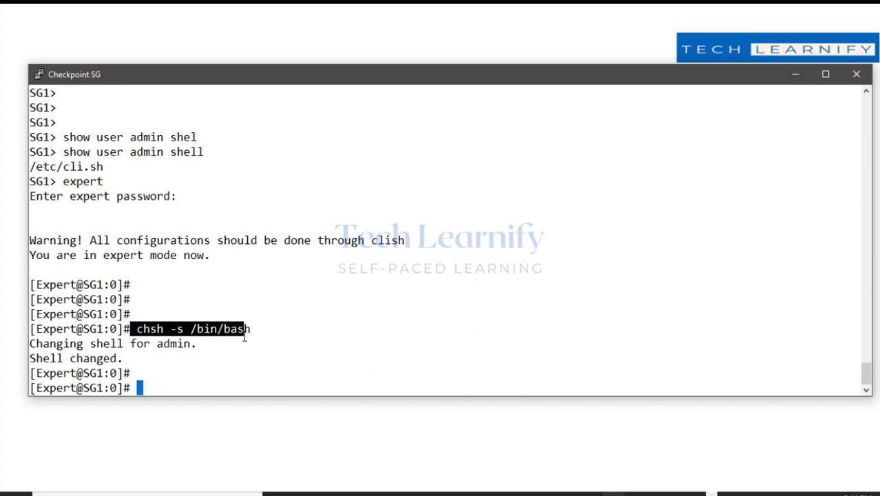
Confirm the directory is /home/admin, highlight $FWDIR/log and legacy_ike.elg, then minimize PuTTY.
{"action": "type", "text": "pwd"}
{"action": "key", "text": "Return"}
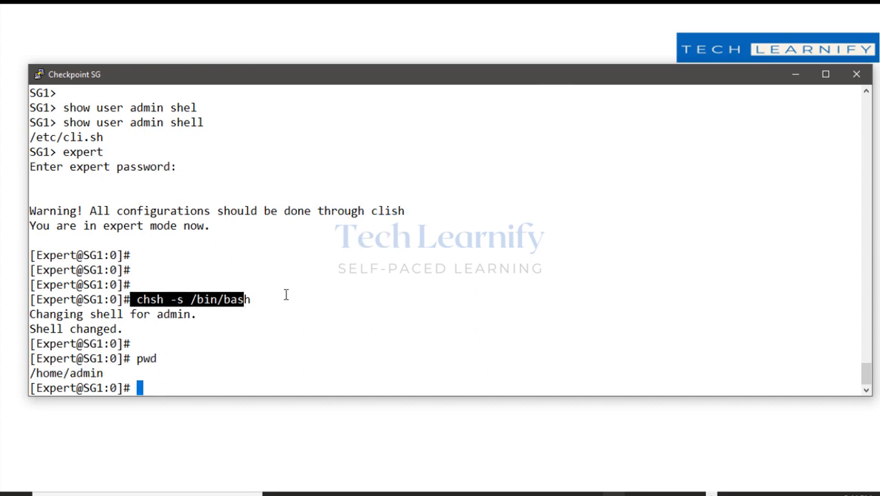
{"action": "scroll", "coordinate": [255, 256], "scroll_direction": "up", "scroll_amount": 7}
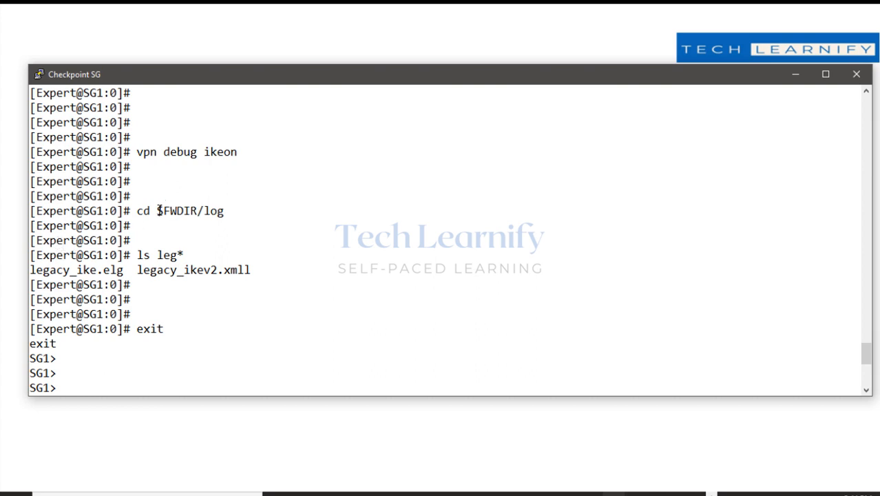
{"action": "left_click_drag", "start_coordinate": [158, 211], "coordinate": [218, 211]}
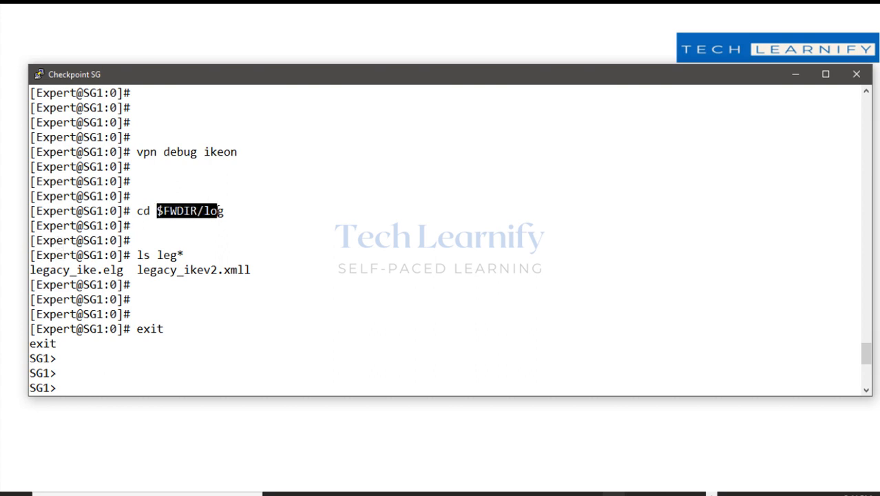
{"action": "left_click_drag", "start_coordinate": [31, 270], "coordinate": [125, 272]}
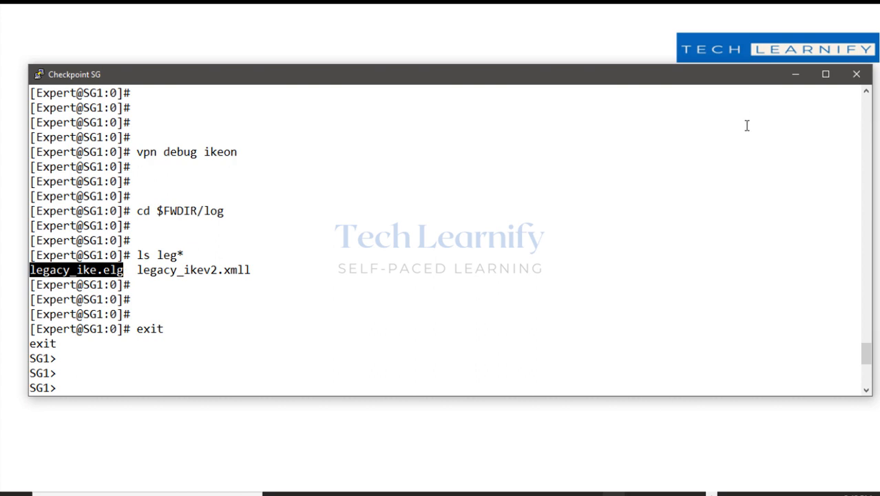
{"action": "left_click", "coordinate": [797, 77]}
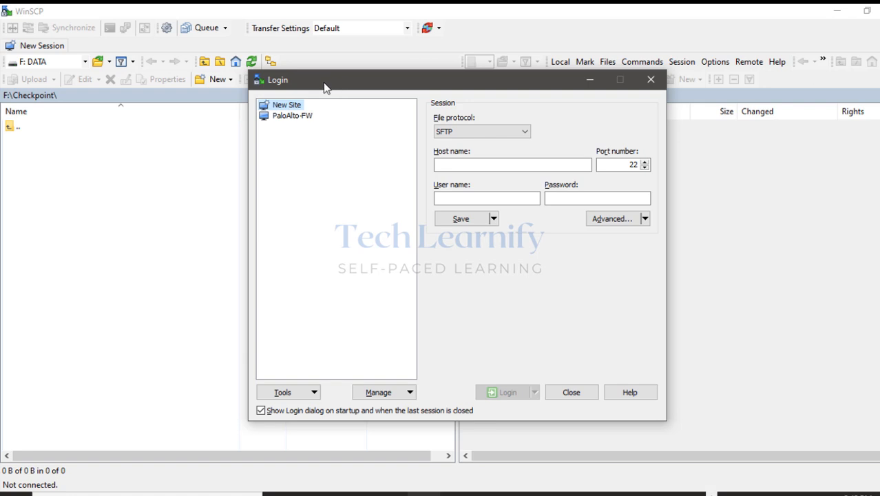
Log in over SFTP to host 10.1.1.1 with the admin credentials and accept the banner.
{"action": "left_click", "coordinate": [451, 165]}
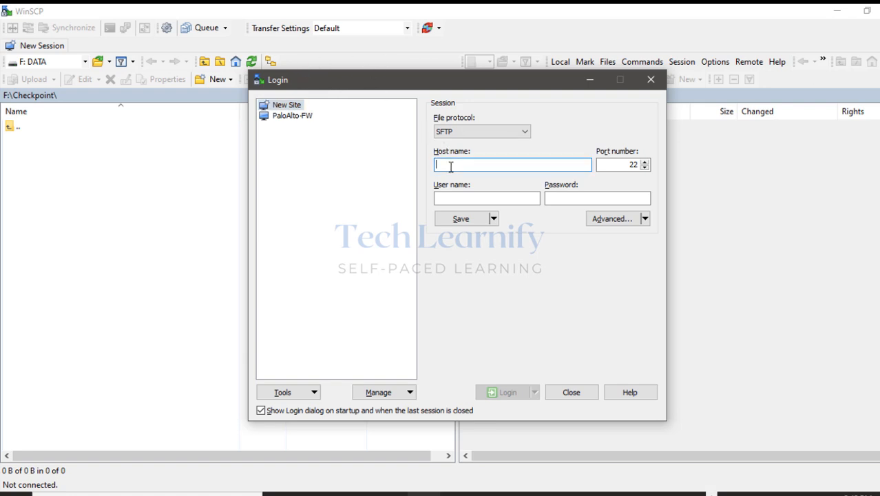
{"action": "type", "text": "10.1.1.1"}
{"action": "key", "text": "Tab"}
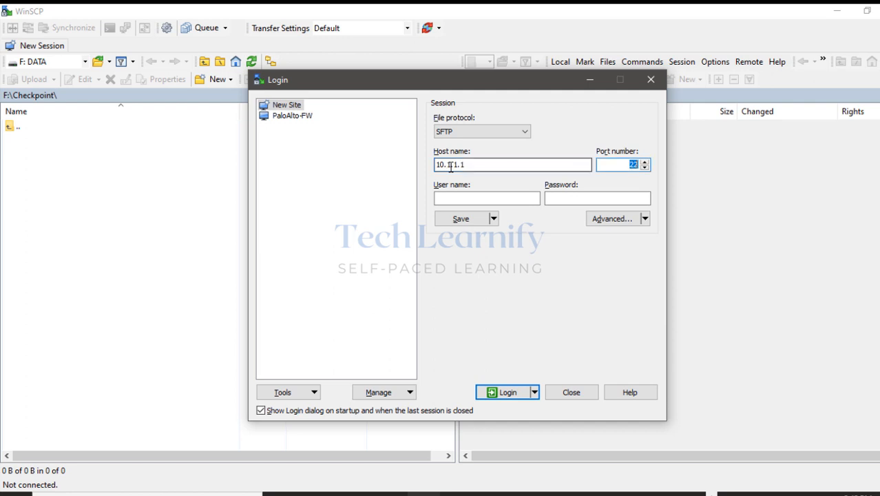
{"action": "key", "text": "Tab"}
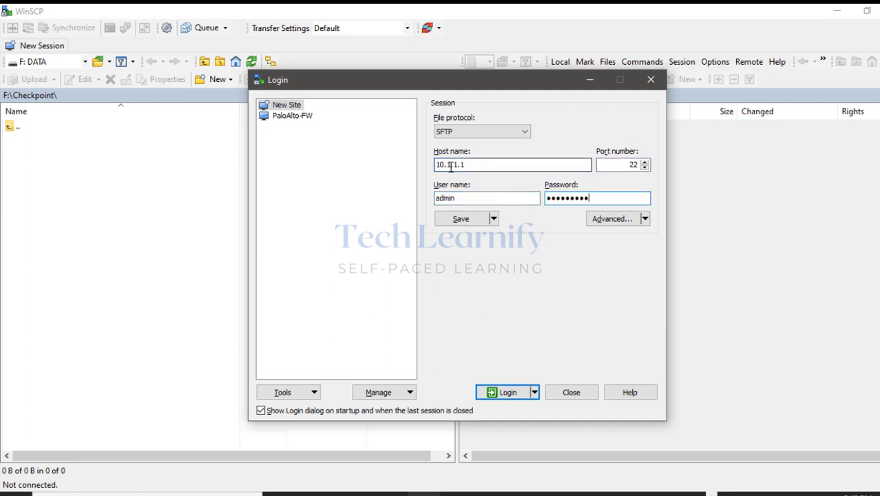
{"action": "key", "text": "Return"}
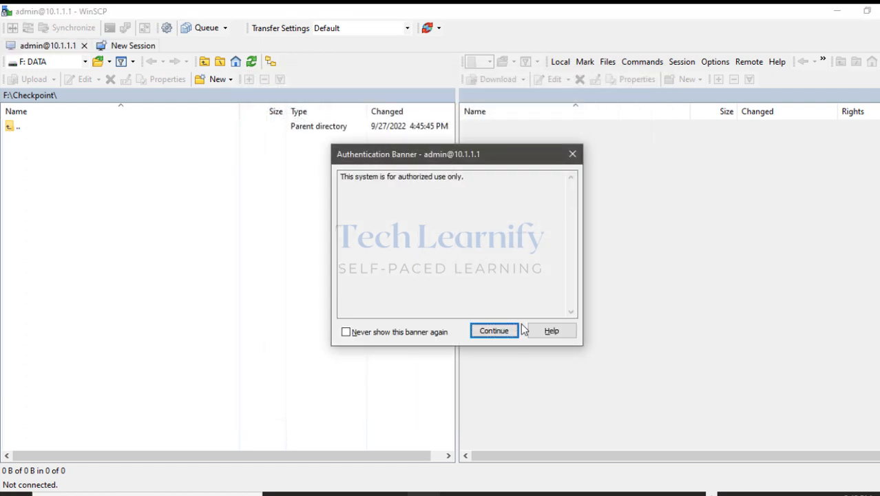
{"action": "left_click", "coordinate": [502, 331]}
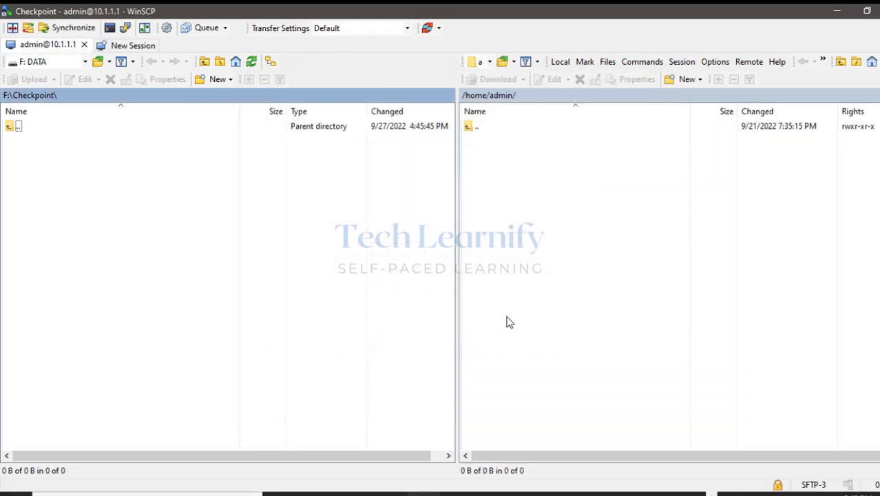
Browse from the remote root into opt, CPsuite-R81.10 and fw1.
{"action": "left_click", "coordinate": [490, 61]}
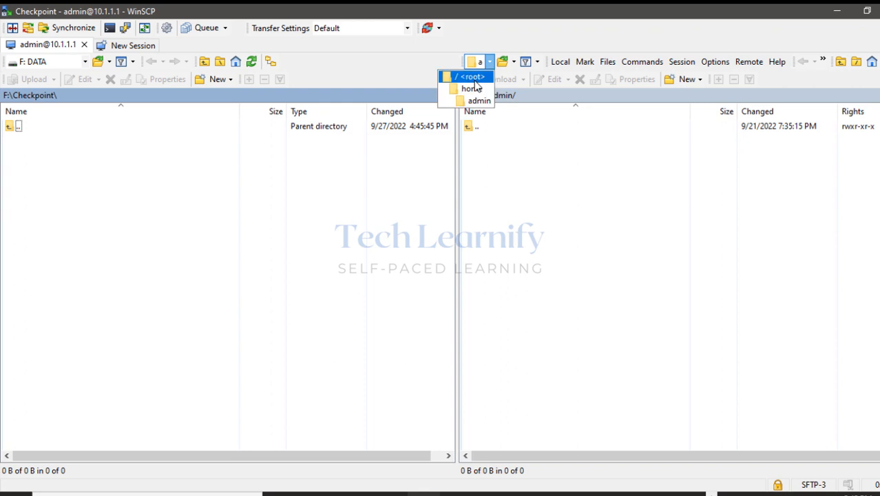
{"action": "left_click", "coordinate": [473, 78]}
{"action": "left_click", "coordinate": [510, 256]}
{"action": "type", "text": "op"}
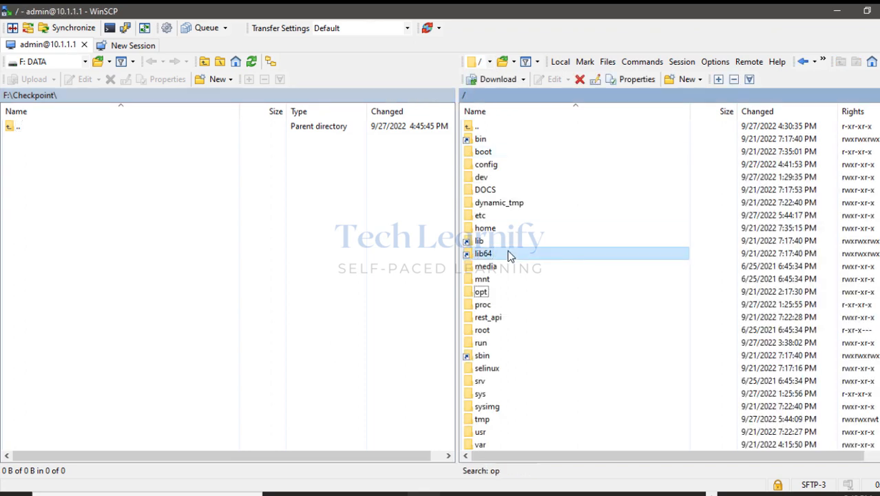
{"action": "key", "text": "Return"}
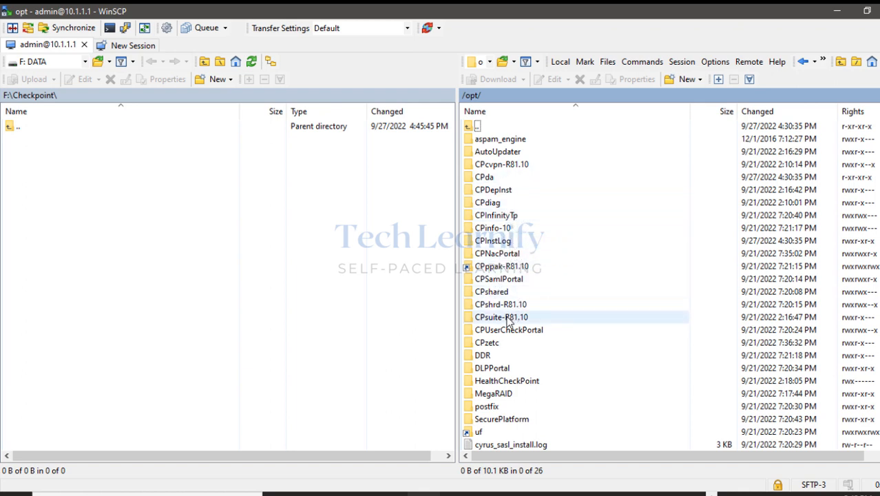
{"action": "double_click", "coordinate": [508, 318]}
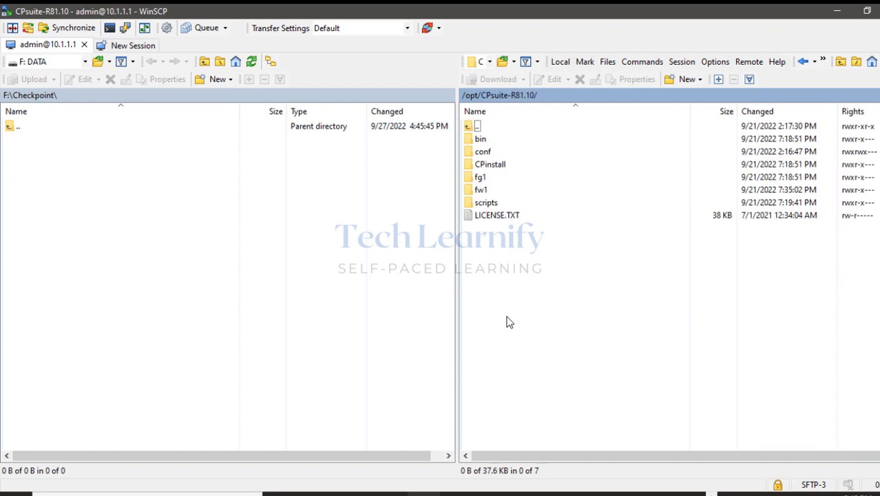
{"action": "double_click", "coordinate": [482, 192]}
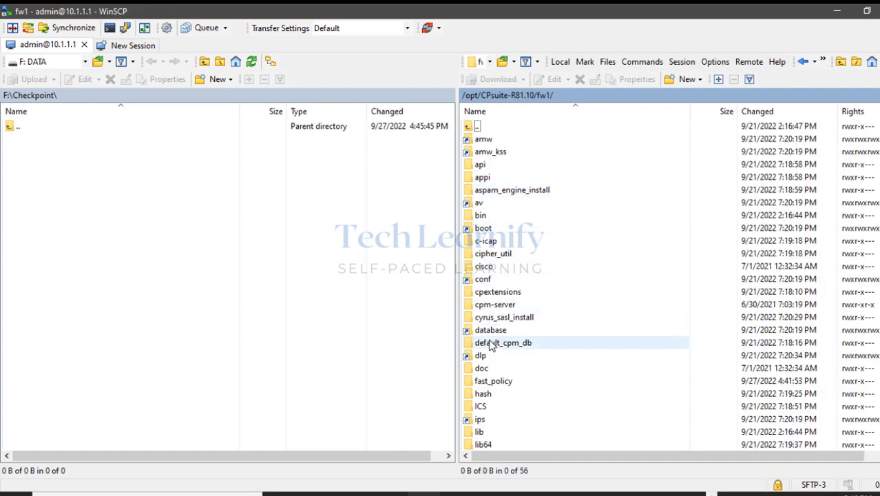
Open the fw1 log folder and select the legacy_ike.elg file.
{"action": "left_click", "coordinate": [490, 345]}
{"action": "type", "text": "l"}
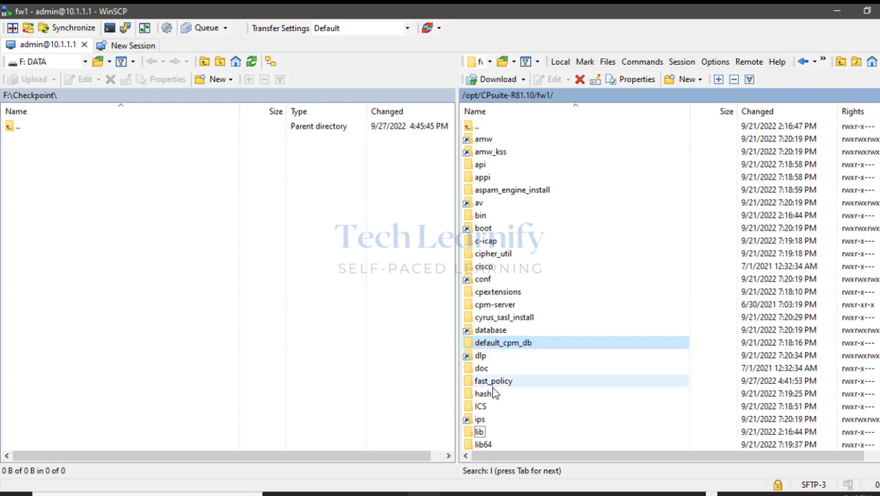
{"action": "scroll", "coordinate": [513, 386], "scroll_direction": "down", "scroll_amount": 2}
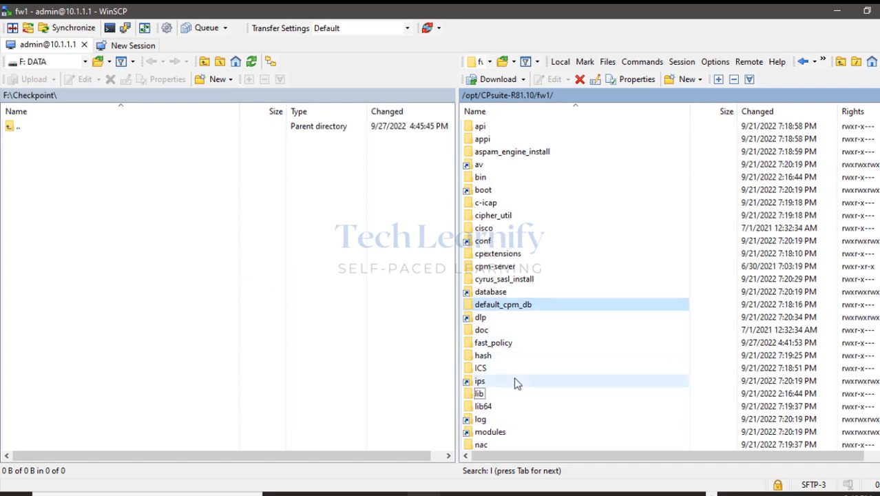
{"action": "left_click", "coordinate": [484, 383]}
{"action": "double_click", "coordinate": [484, 383]}
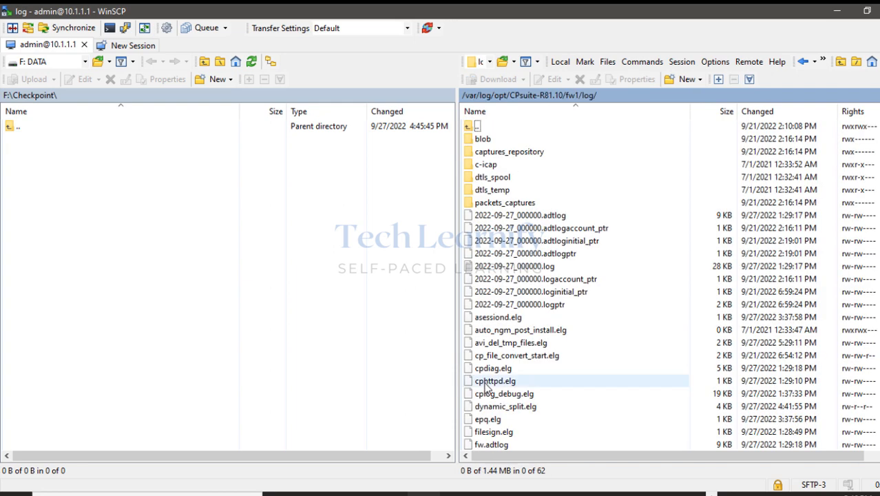
{"action": "left_click", "coordinate": [485, 383]}
{"action": "key", "text": "l"}
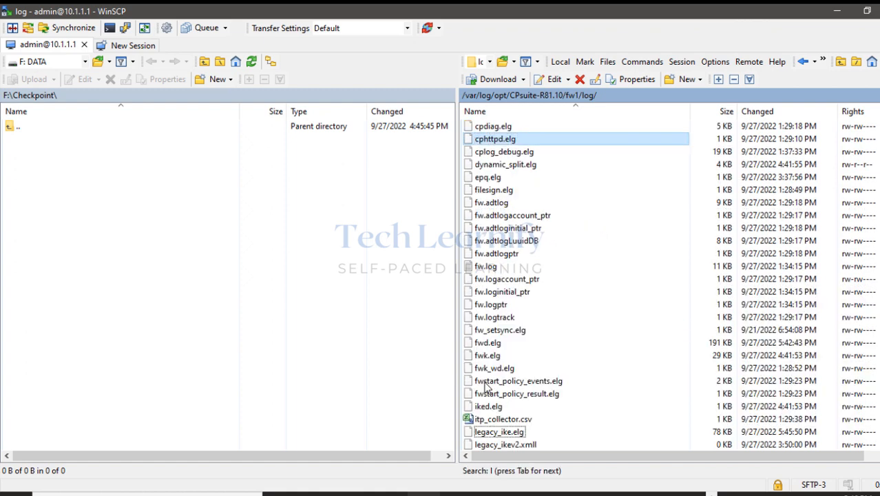
{"action": "left_click", "coordinate": [499, 435]}
{"action": "scroll", "coordinate": [566, 392], "scroll_direction": "down", "scroll_amount": 4}
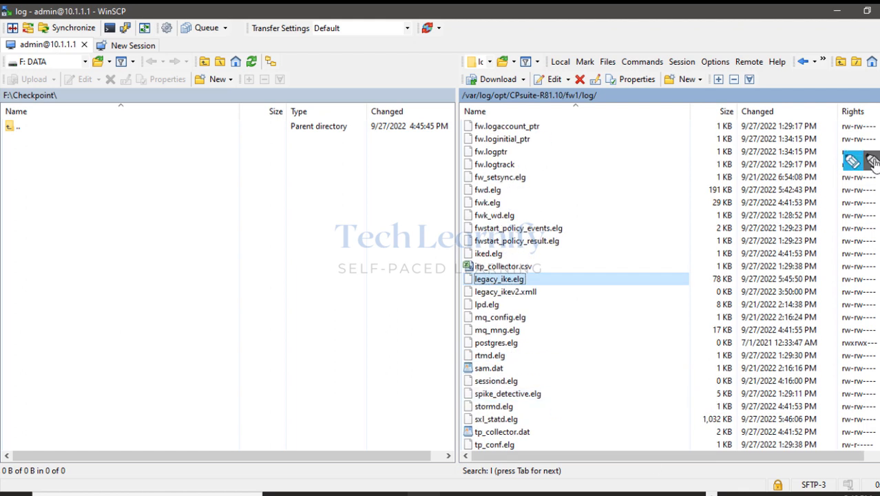
Mark legacy_ike.elg and the remote log folder path in red.
{"action": "left_click", "coordinate": [872, 162]}
{"action": "left_click", "coordinate": [854, 222]}
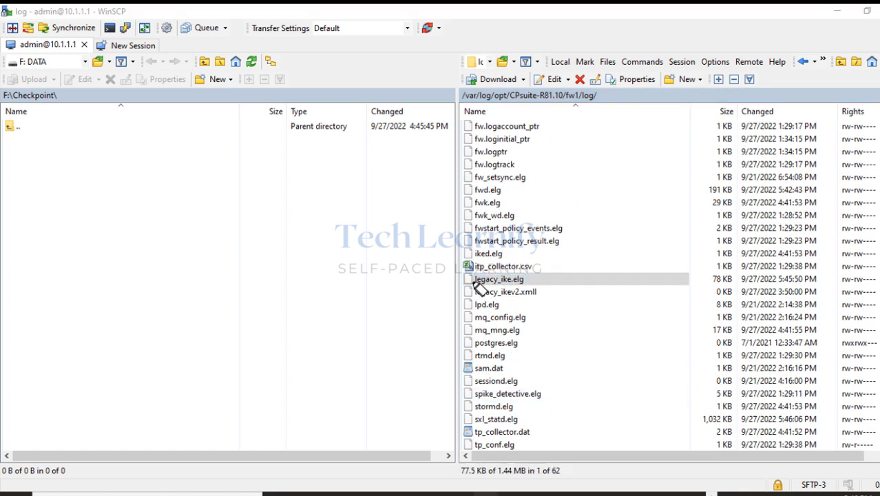
{"action": "left_click_drag", "start_coordinate": [460, 281], "coordinate": [529, 280]}
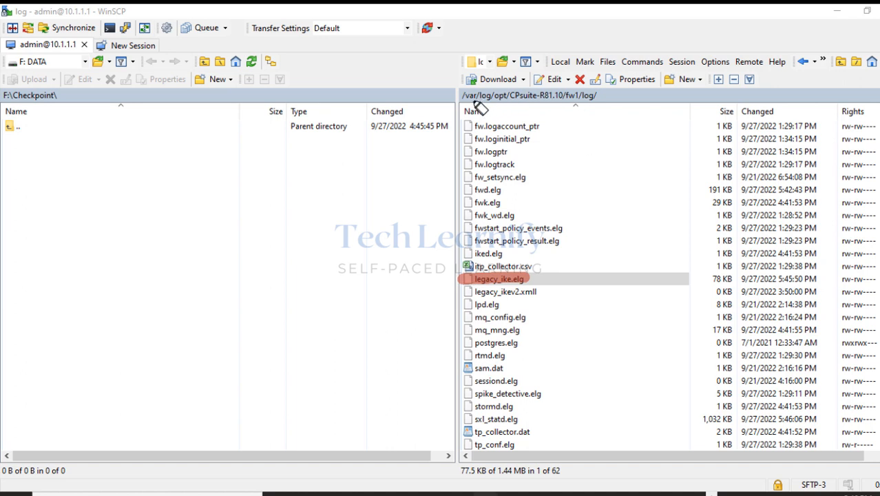
{"action": "left_click_drag", "start_coordinate": [461, 95], "coordinate": [599, 96]}
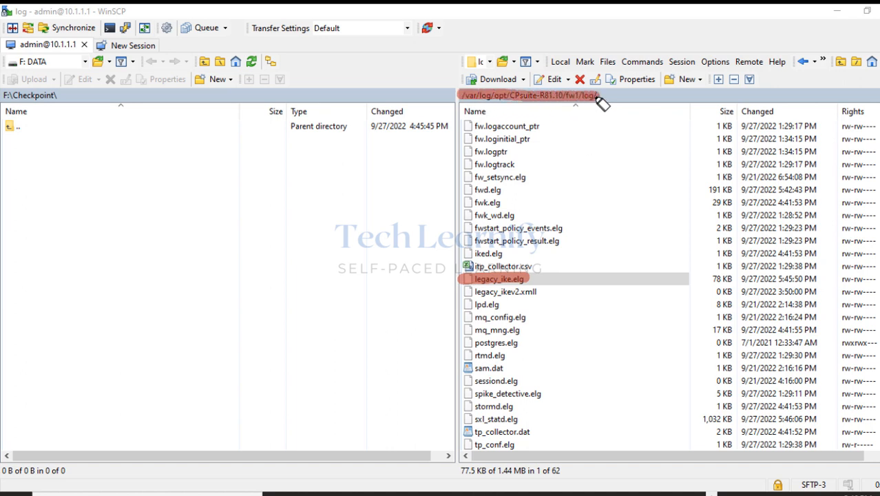
{"action": "mouse_move", "coordinate": [516, 95]}
{"action": "left_mouse_down"}
{"action": "mouse_move", "coordinate": [484, 95]}
{"action": "mouse_move", "coordinate": [601, 95]}
{"action": "left_mouse_up"}
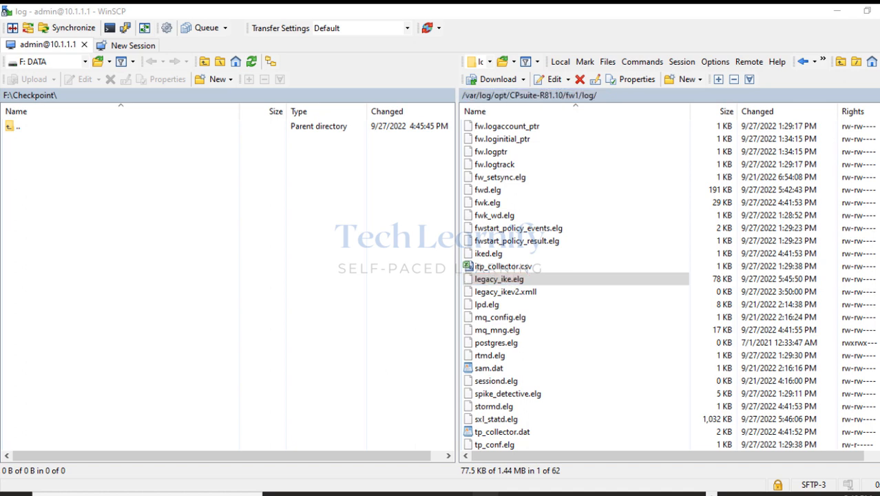
Drag legacy_ike.elg into the local F:\Checkpoint folder and select the copy.
{"action": "left_click", "coordinate": [497, 281]}
{"action": "left_click_drag", "start_coordinate": [497, 283], "coordinate": [82, 217]}
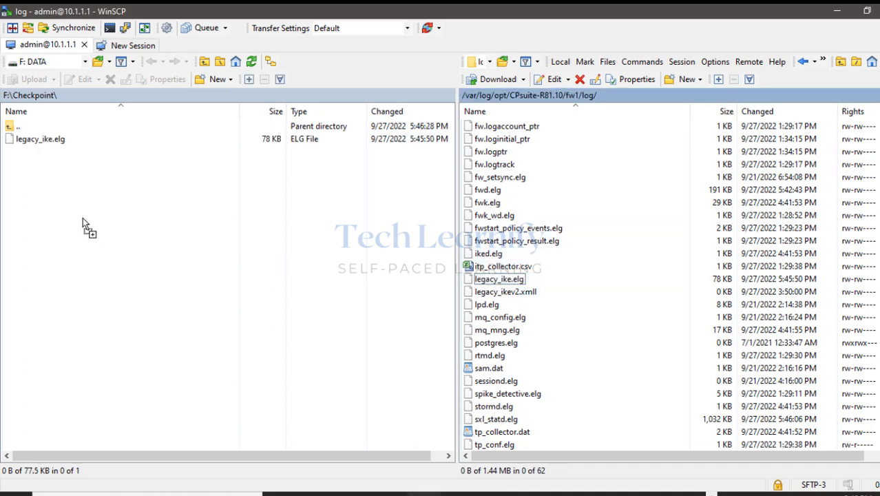
{"action": "left_click", "coordinate": [45, 144]}
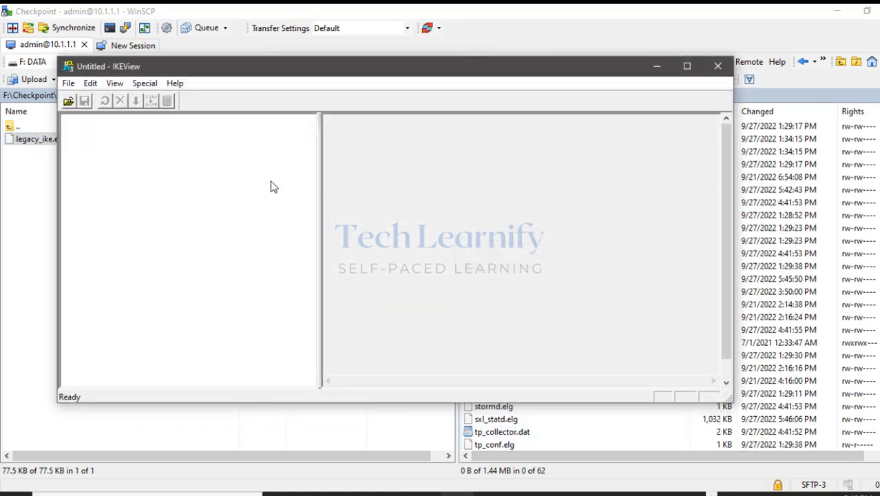
Open legacy_ike.elg in IKEView and expand peer 192.168.1.152's Phase 1 attempts.
{"action": "left_click_drag", "start_coordinate": [301, 72], "coordinate": [373, 67]}
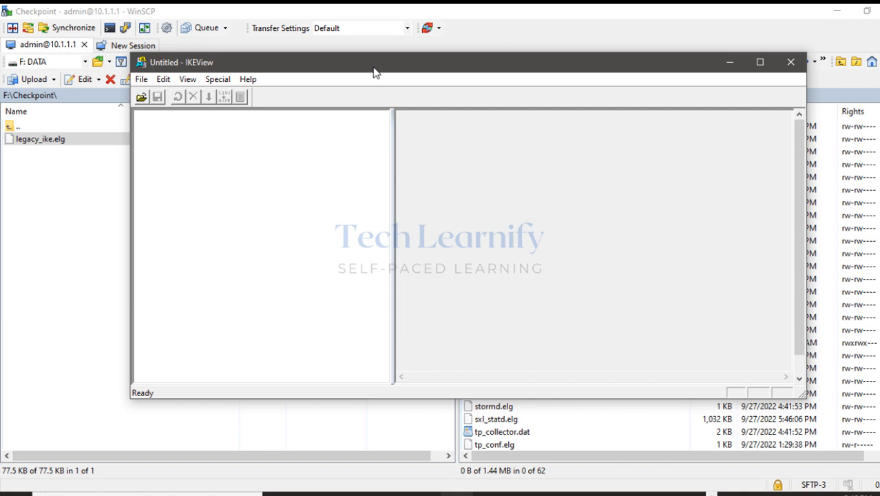
{"action": "left_click", "coordinate": [142, 79]}
{"action": "left_click", "coordinate": [160, 95]}
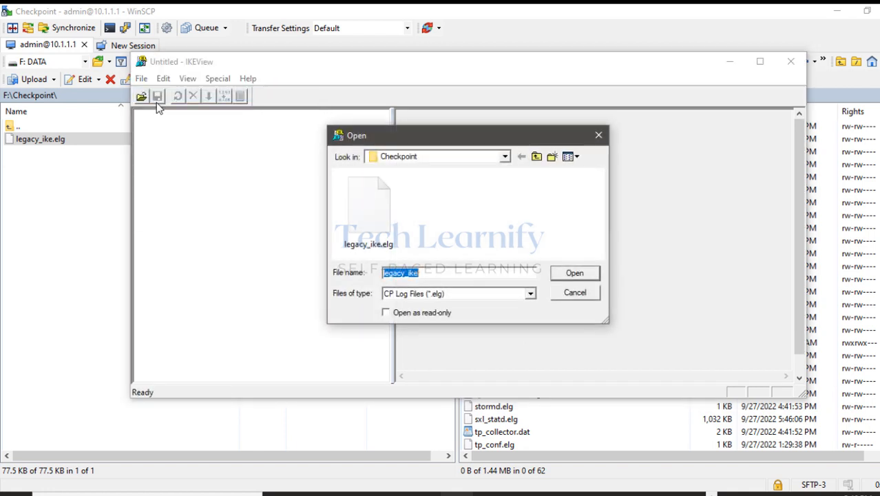
{"action": "left_click", "coordinate": [369, 222]}
{"action": "left_click", "coordinate": [579, 277]}
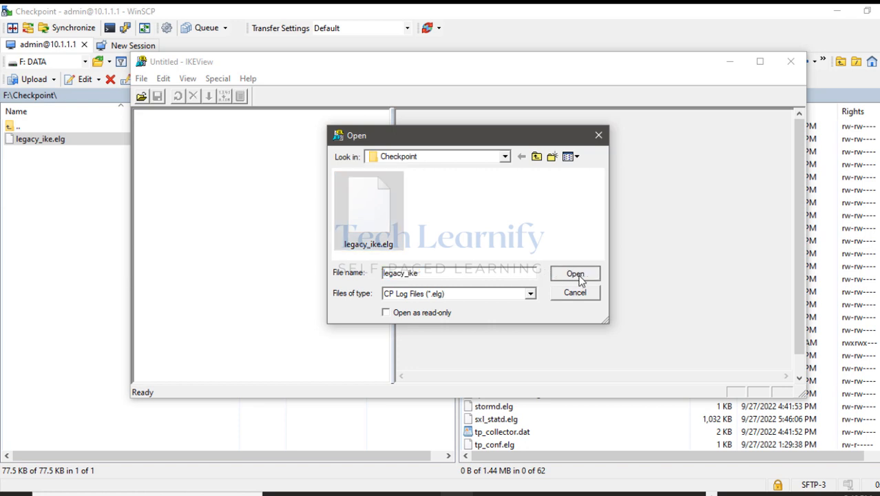
{"action": "left_click", "coordinate": [152, 126]}
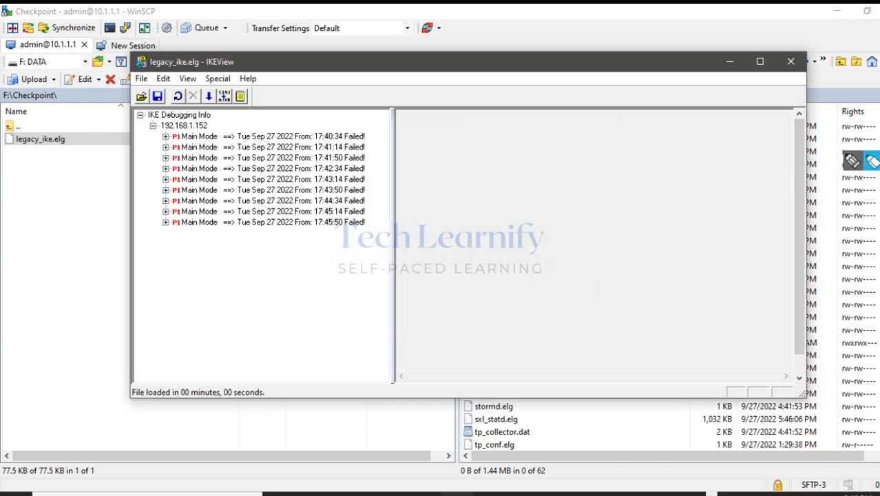
Highlight the failed Main Mode attempts, then expand the 17:45:50 attempt into its packets.
{"action": "left_click", "coordinate": [871, 162]}
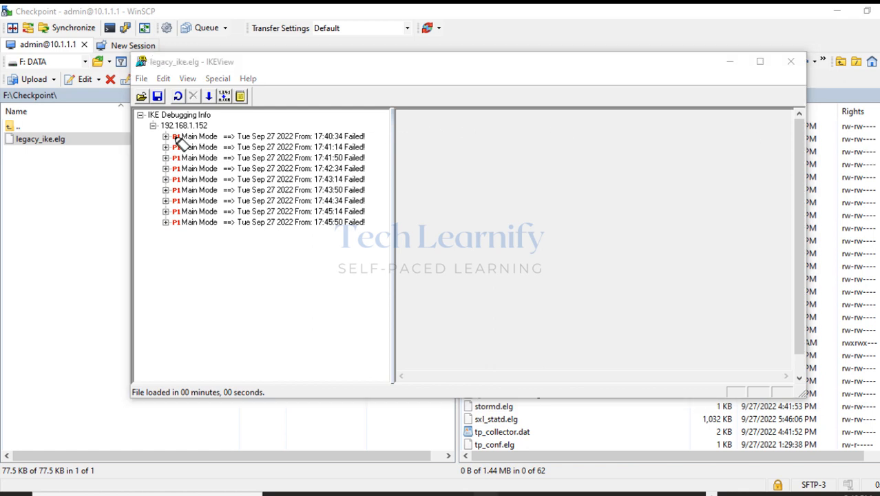
{"action": "mouse_move", "coordinate": [172, 136]}
{"action": "left_mouse_down"}
{"action": "mouse_move", "coordinate": [216, 137]}
{"action": "mouse_move", "coordinate": [215, 148]}
{"action": "left_mouse_up"}
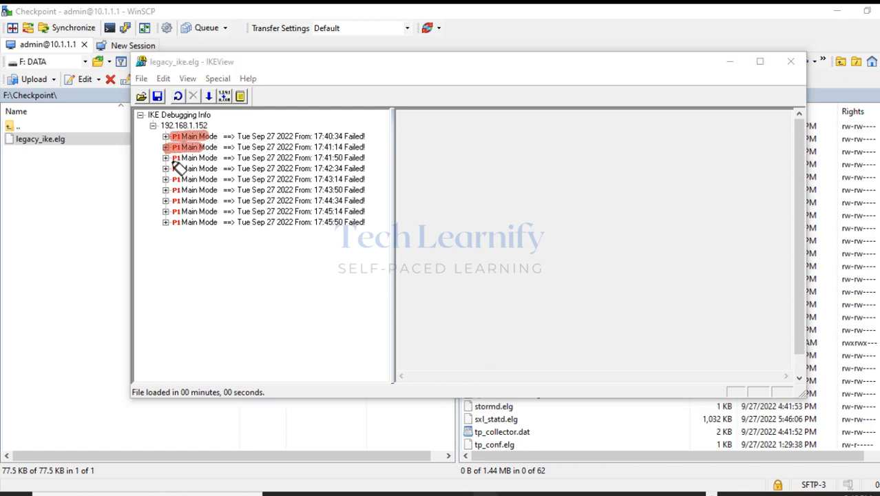
{"action": "mouse_move", "coordinate": [165, 158]}
{"action": "left_mouse_down"}
{"action": "mouse_move", "coordinate": [204, 162]}
{"action": "mouse_move", "coordinate": [206, 180]}
{"action": "left_mouse_up"}
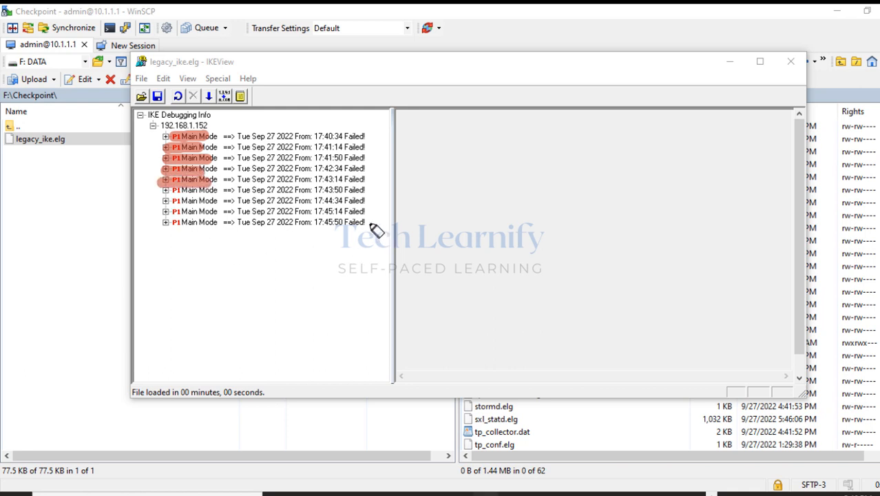
{"action": "mouse_move", "coordinate": [371, 222]}
{"action": "left_mouse_down"}
{"action": "mouse_move", "coordinate": [331, 222]}
{"action": "mouse_move", "coordinate": [349, 233]}
{"action": "left_mouse_up"}
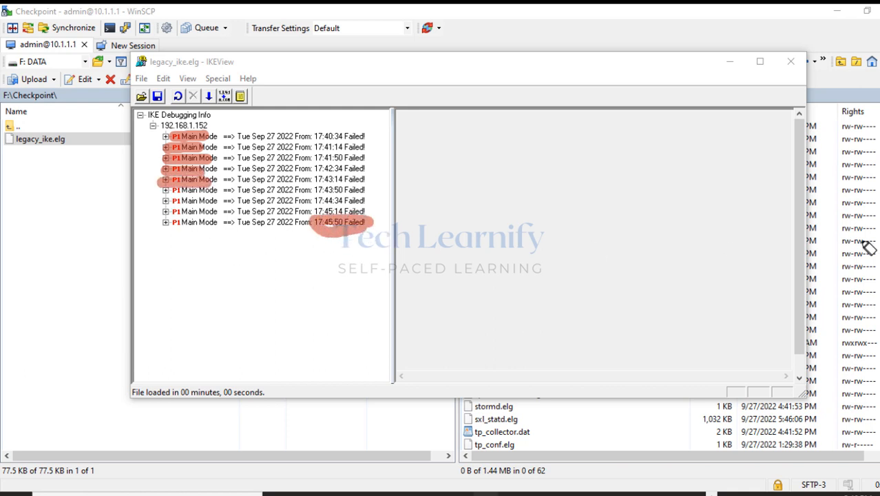
{"action": "key", "text": "Escape"}
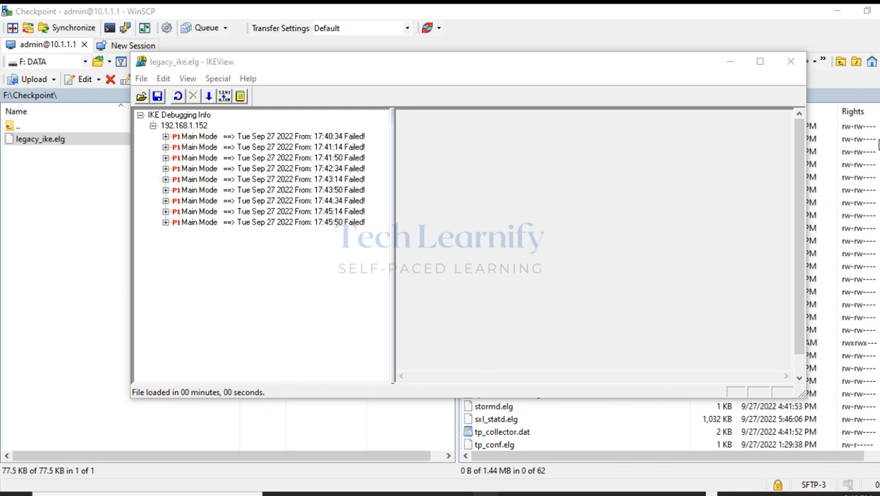
{"action": "left_click", "coordinate": [165, 223]}
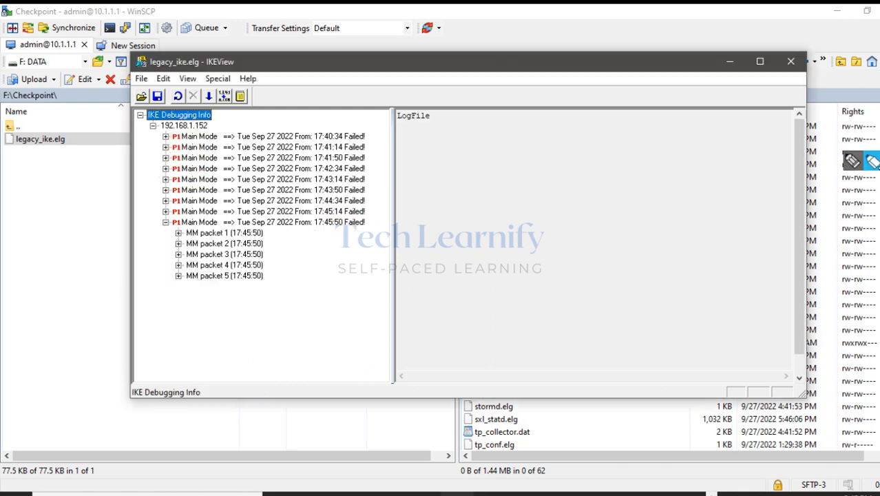
{"action": "left_click", "coordinate": [865, 167]}
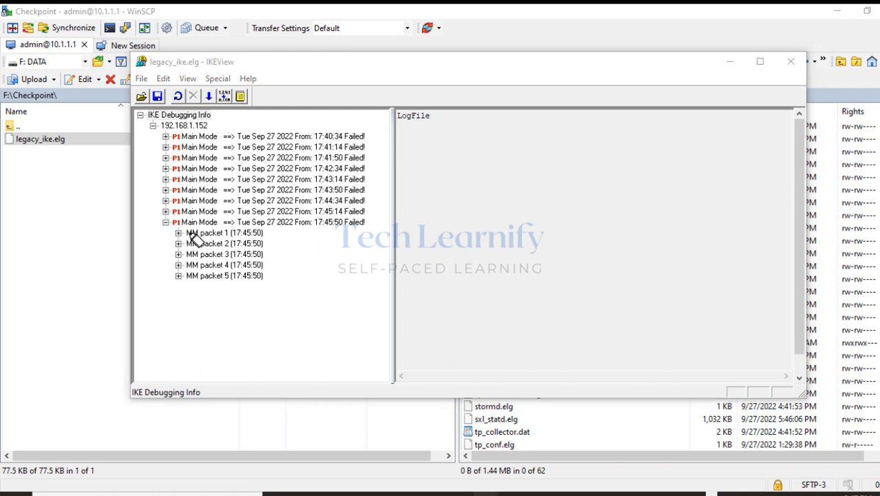
{"action": "left_click_drag", "start_coordinate": [184, 233], "coordinate": [263, 233]}
{"action": "left_click_drag", "start_coordinate": [188, 244], "coordinate": [263, 244]}
{"action": "left_click_drag", "start_coordinate": [184, 254], "coordinate": [249, 255]}
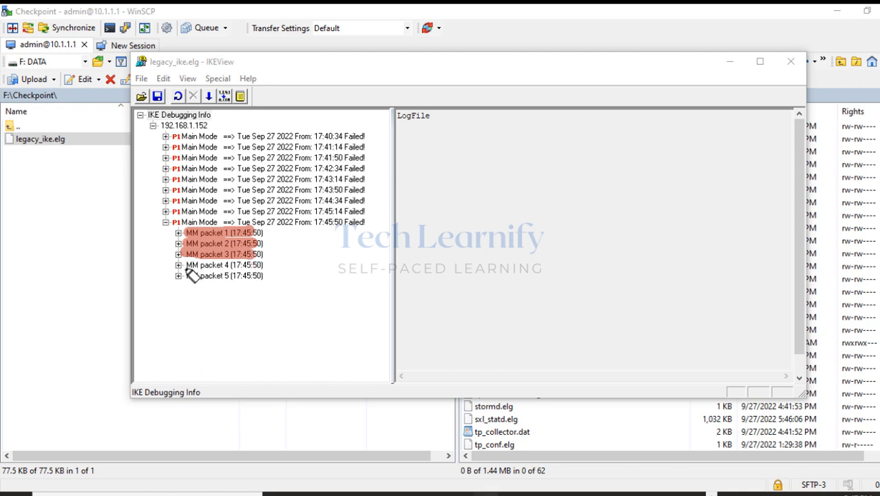
{"action": "left_click_drag", "start_coordinate": [185, 265], "coordinate": [261, 266]}
{"action": "left_click_drag", "start_coordinate": [186, 276], "coordinate": [256, 277]}
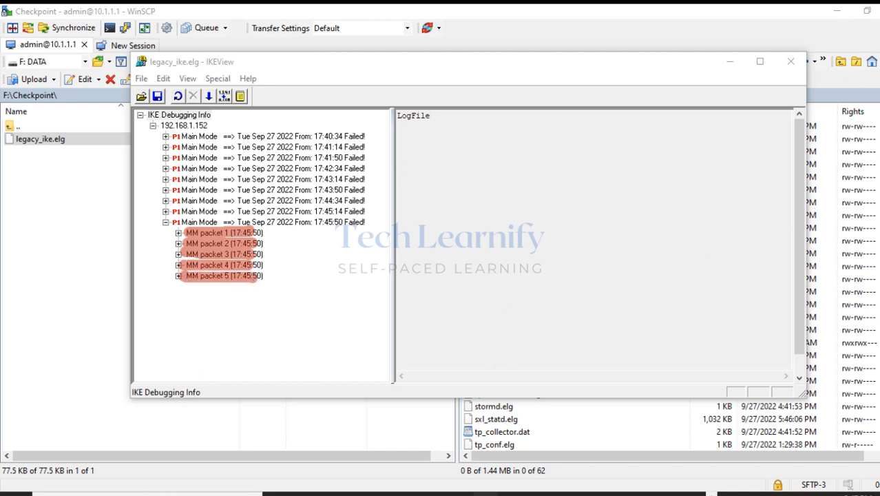
{"action": "mouse_move", "coordinate": [852, 164]}
{"action": "mouse_move", "coordinate": [281, 234]}
{"action": "left_mouse_down"}
{"action": "mouse_move", "coordinate": [309, 226]}
{"action": "mouse_move", "coordinate": [287, 261]}
{"action": "mouse_move", "coordinate": [301, 281]}
{"action": "left_mouse_up"}
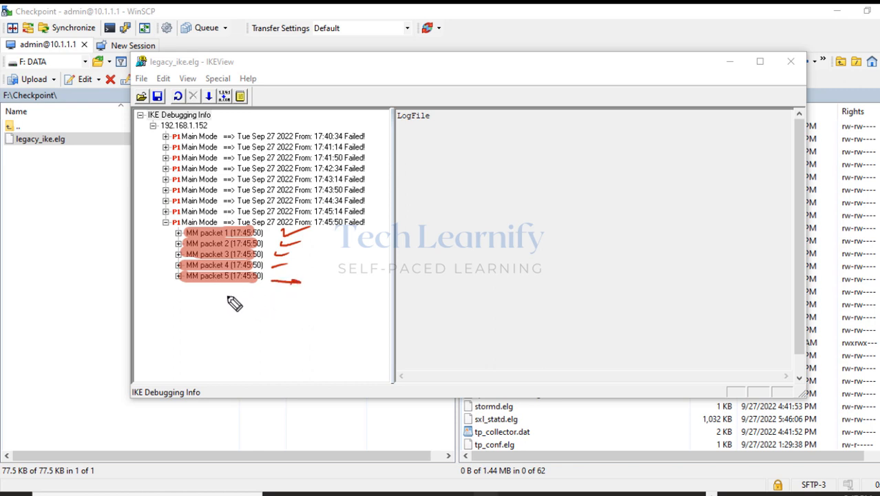
{"action": "mouse_move", "coordinate": [236, 291]}
{"action": "left_mouse_down"}
{"action": "mouse_move", "coordinate": [230, 303]}
{"action": "mouse_move", "coordinate": [210, 303]}
{"action": "left_mouse_up"}
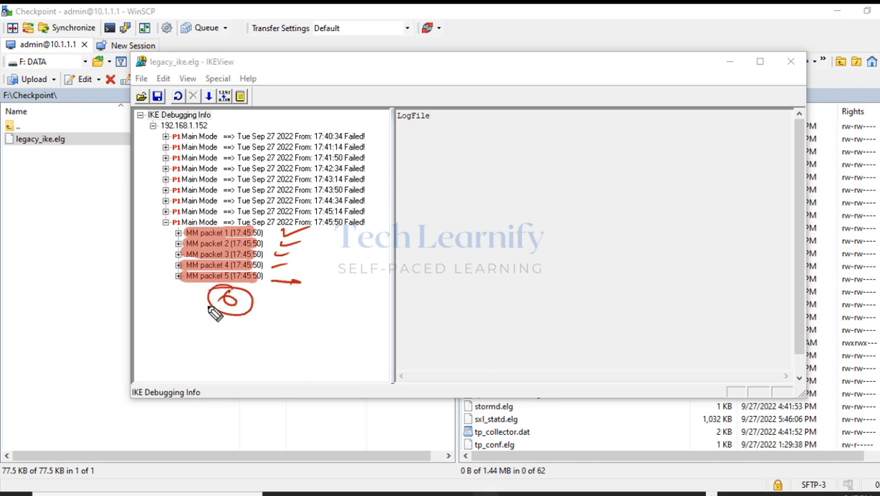
{"action": "mouse_move", "coordinate": [157, 328]}
{"action": "left_mouse_down"}
{"action": "mouse_move", "coordinate": [187, 329]}
{"action": "mouse_move", "coordinate": [167, 338]}
{"action": "mouse_move", "coordinate": [201, 344]}
{"action": "mouse_move", "coordinate": [202, 332]}
{"action": "left_mouse_up"}
{"action": "left_click_drag", "start_coordinate": [221, 332], "coordinate": [242, 343]}
{"action": "left_click_drag", "start_coordinate": [198, 352], "coordinate": [345, 345]}
{"action": "mouse_move", "coordinate": [253, 332]}
{"action": "left_mouse_down"}
{"action": "mouse_move", "coordinate": [250, 367]}
{"action": "mouse_move", "coordinate": [221, 413]}
{"action": "mouse_move", "coordinate": [251, 386]}
{"action": "mouse_move", "coordinate": [248, 394]}
{"action": "left_mouse_up"}
{"action": "left_click_drag", "start_coordinate": [143, 224], "coordinate": [172, 218]}
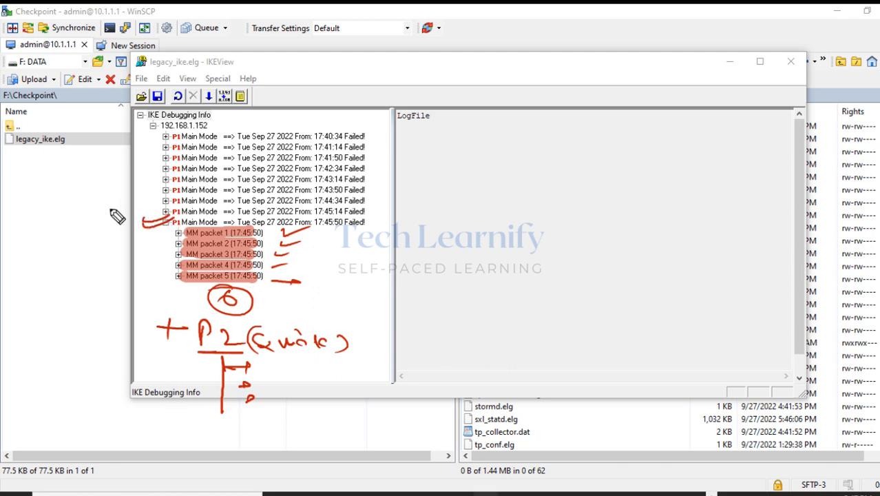
{"action": "key", "text": "Escape"}
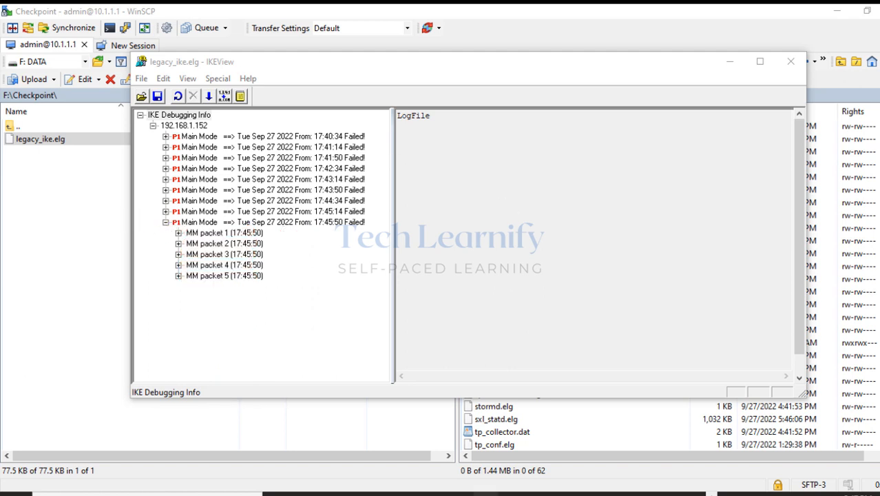
Drill into MM packet 1's Security Association proposal to show the tran1 KEY_IKE transform.
{"action": "left_click", "coordinate": [179, 233]}
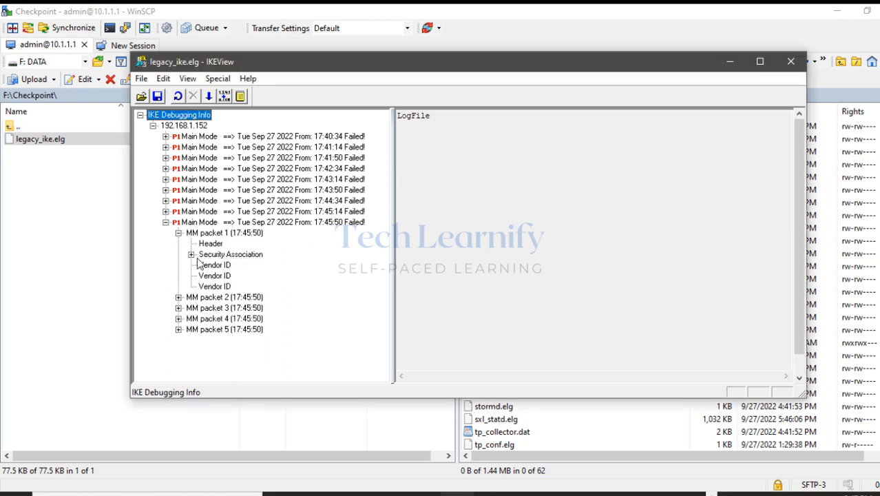
{"action": "left_click", "coordinate": [192, 255]}
{"action": "left_click", "coordinate": [204, 265]}
{"action": "left_click", "coordinate": [241, 266]}
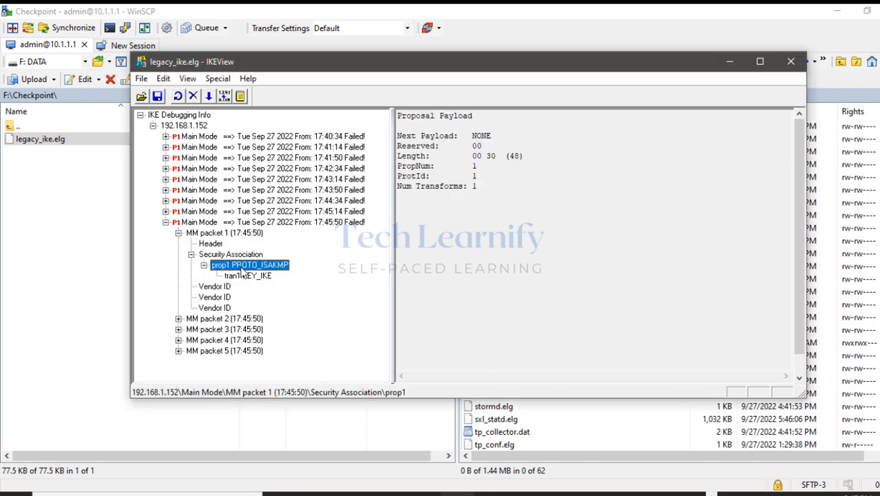
{"action": "left_click", "coordinate": [245, 276]}
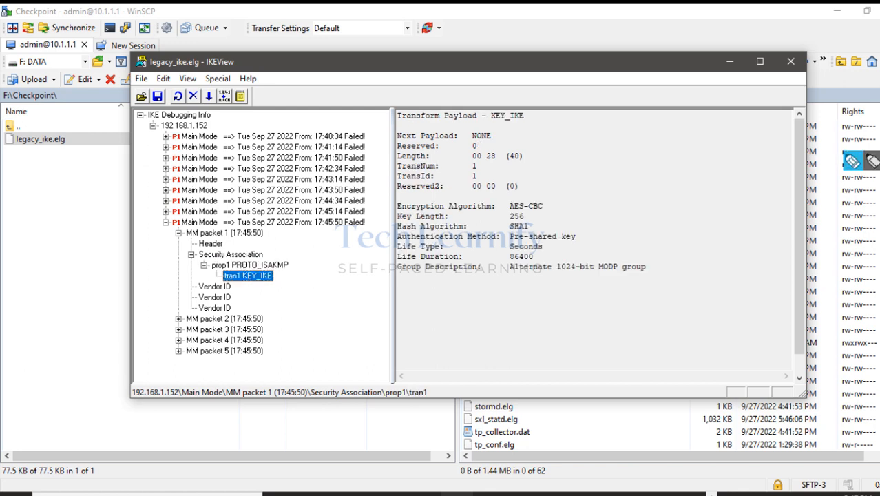
Highlight AES-CBC, pre-shared key, 86400 lifetime and 1024-bit MODP group, then show packet 1's summary.
{"action": "left_click", "coordinate": [872, 161]}
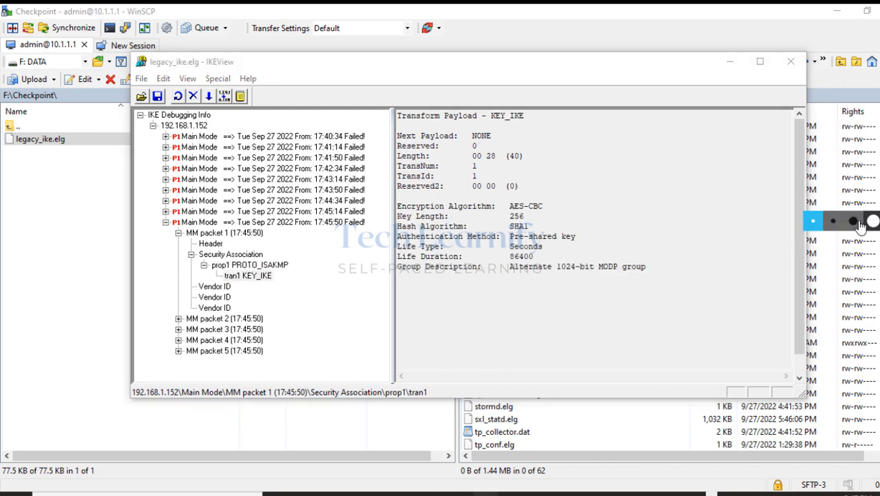
{"action": "mouse_move", "coordinate": [509, 207]}
{"action": "left_mouse_down"}
{"action": "mouse_move", "coordinate": [544, 216]}
{"action": "mouse_move", "coordinate": [526, 216]}
{"action": "mouse_move", "coordinate": [529, 227]}
{"action": "mouse_move", "coordinate": [575, 237]}
{"action": "left_mouse_up"}
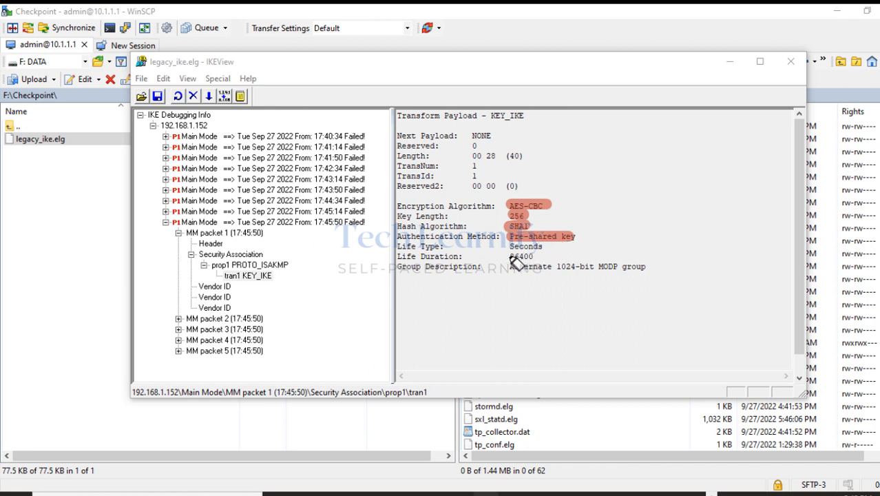
{"action": "left_click_drag", "start_coordinate": [508, 256], "coordinate": [538, 257]}
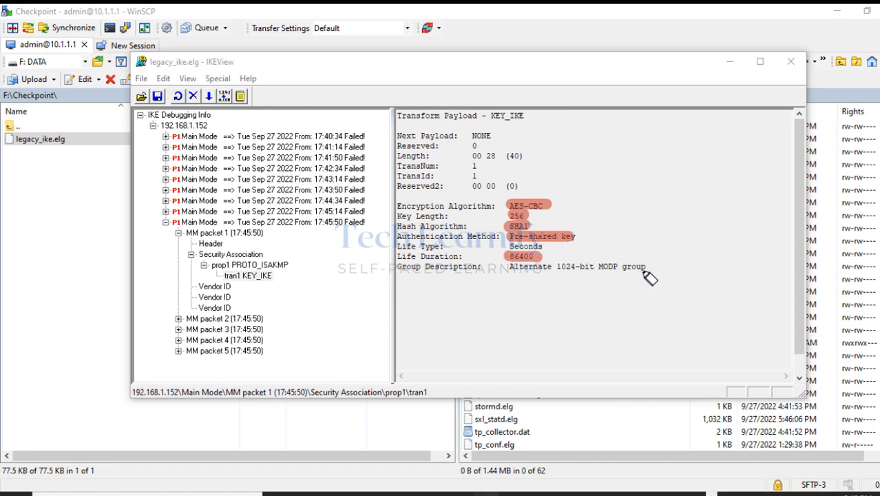
{"action": "left_click_drag", "start_coordinate": [646, 266], "coordinate": [496, 267]}
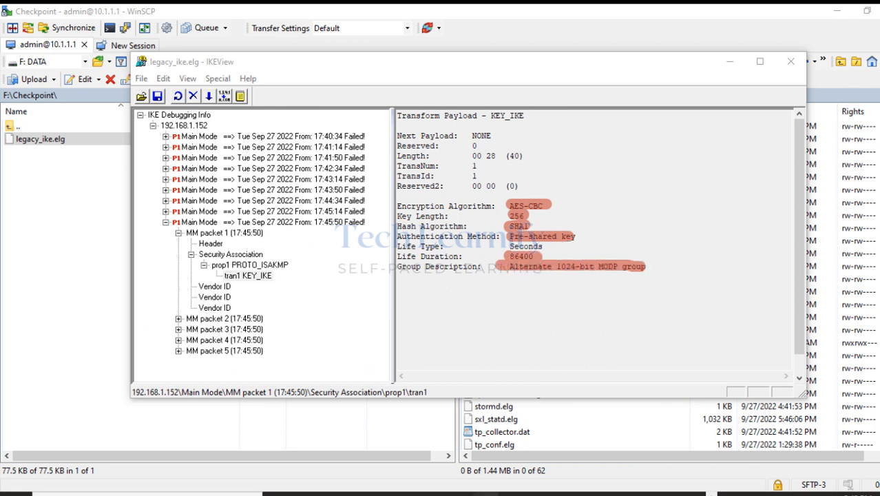
{"action": "key", "text": "Escape"}
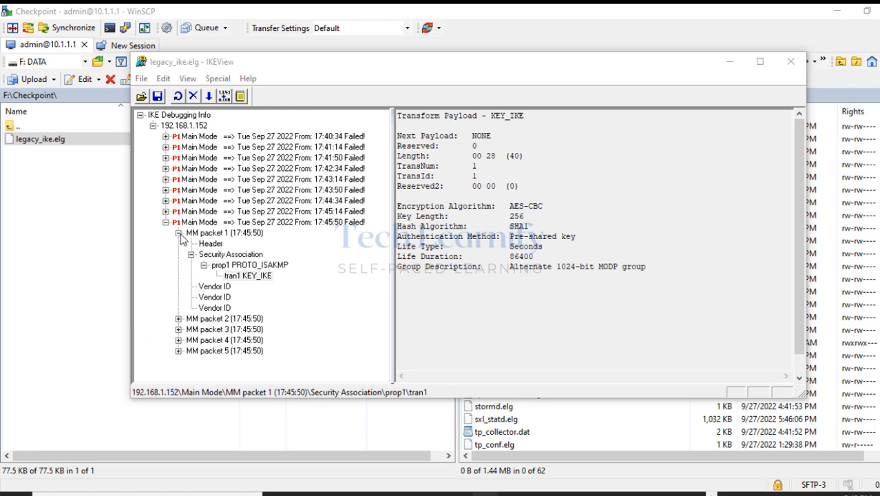
{"action": "left_click", "coordinate": [178, 233]}
{"action": "left_click", "coordinate": [177, 243]}
{"action": "left_click", "coordinate": [176, 244]}
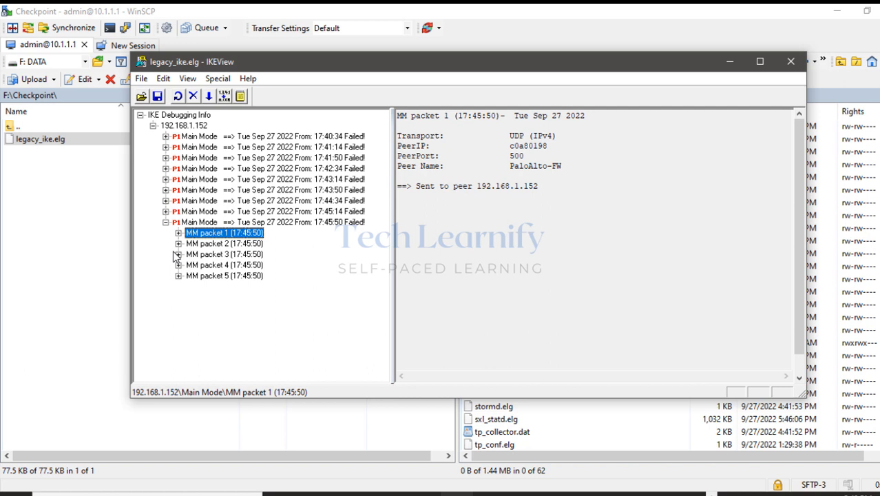
Inspect MM packet 3's Nonce payload.
{"action": "left_click", "coordinate": [178, 255]}
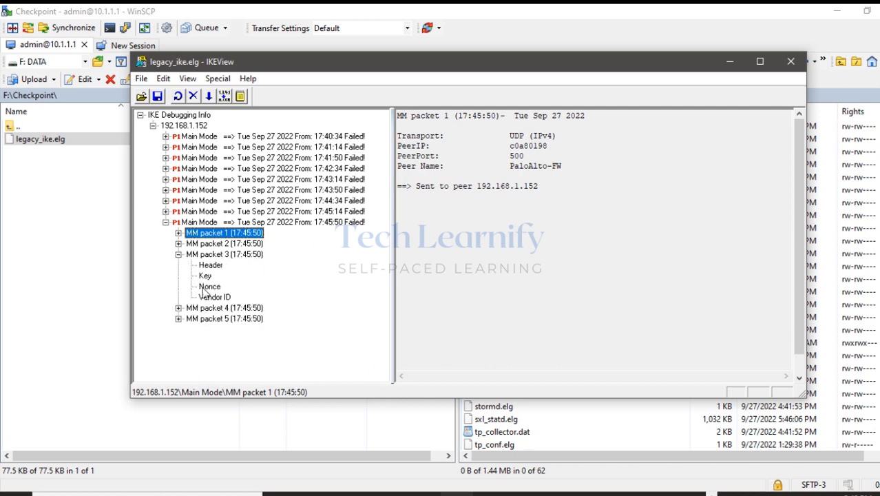
{"action": "left_click", "coordinate": [208, 287]}
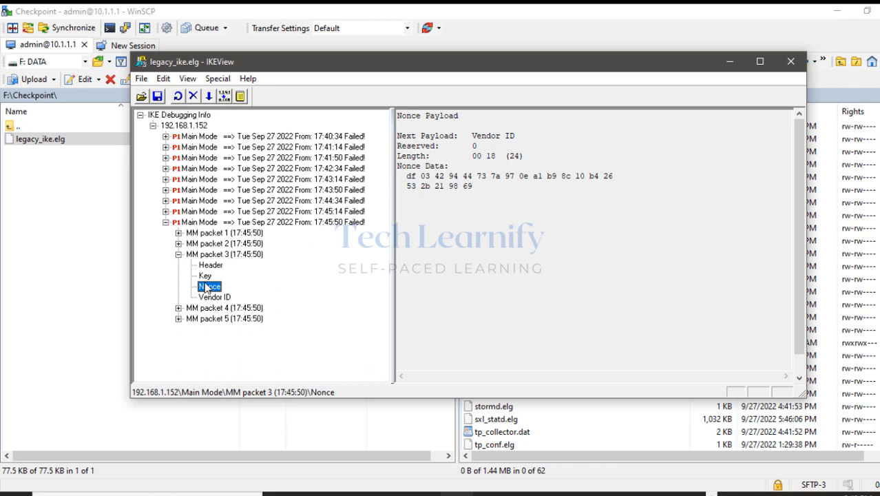
{"action": "left_click_drag", "start_coordinate": [399, 167], "coordinate": [422, 167]}
{"action": "left_click", "coordinate": [178, 255]}
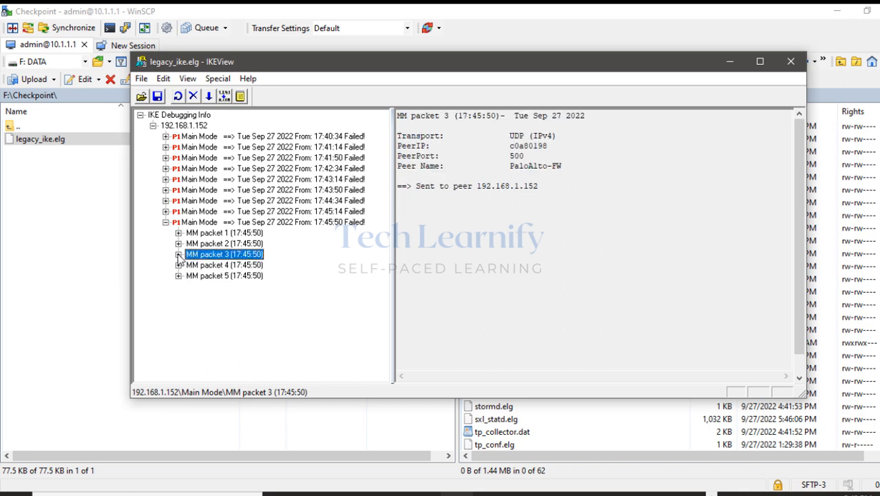
Review MM packets 4 and 5's Hash, ID and Header, then minimize IKEView and WinSCP.
{"action": "left_click", "coordinate": [179, 266]}
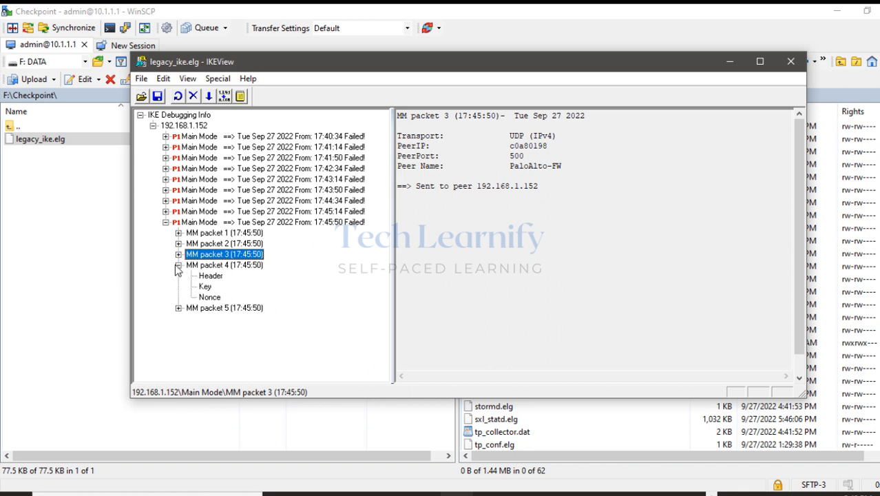
{"action": "left_click", "coordinate": [178, 265]}
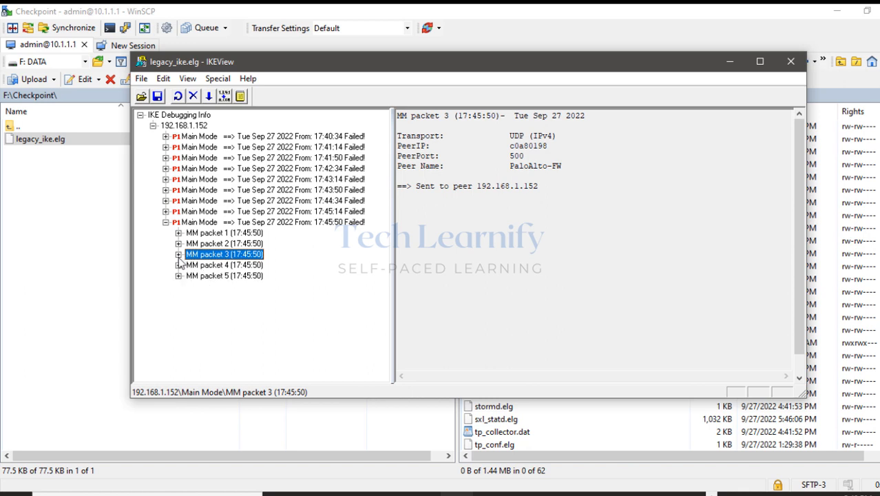
{"action": "left_click", "coordinate": [179, 275]}
{"action": "left_click", "coordinate": [206, 309]}
{"action": "left_click", "coordinate": [202, 297]}
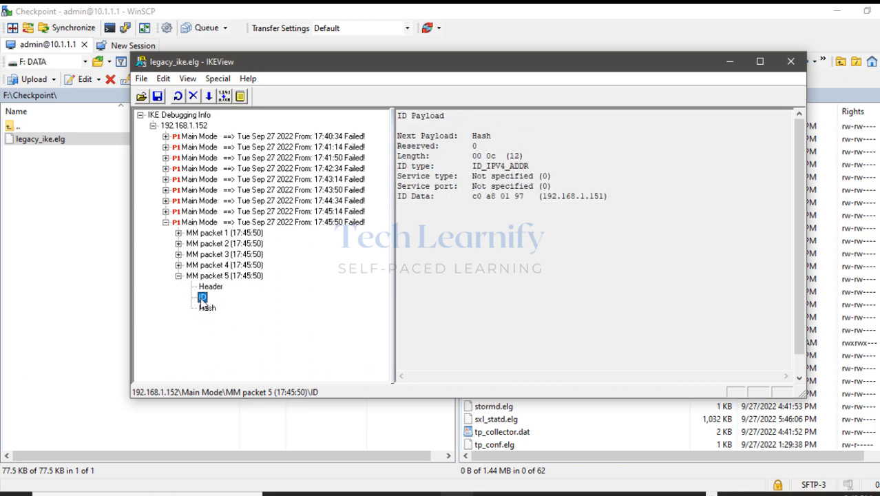
{"action": "left_click", "coordinate": [209, 289]}
{"action": "left_click", "coordinate": [179, 276]}
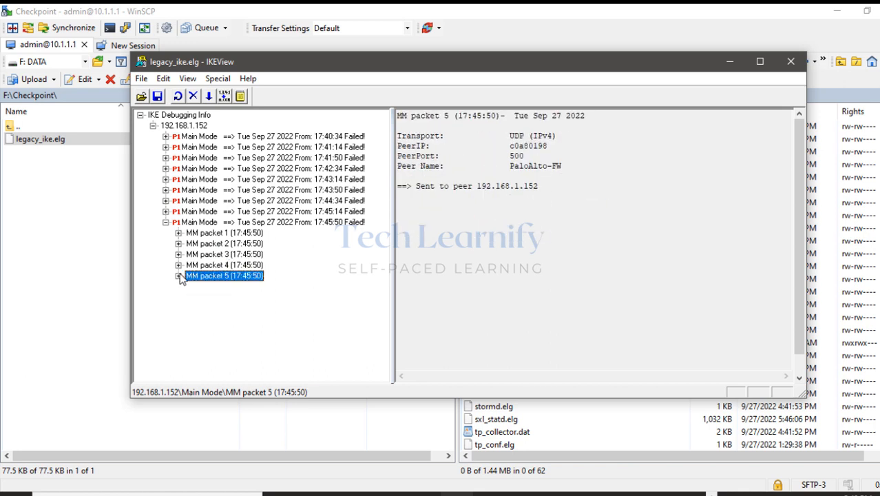
{"action": "left_click", "coordinate": [165, 222]}
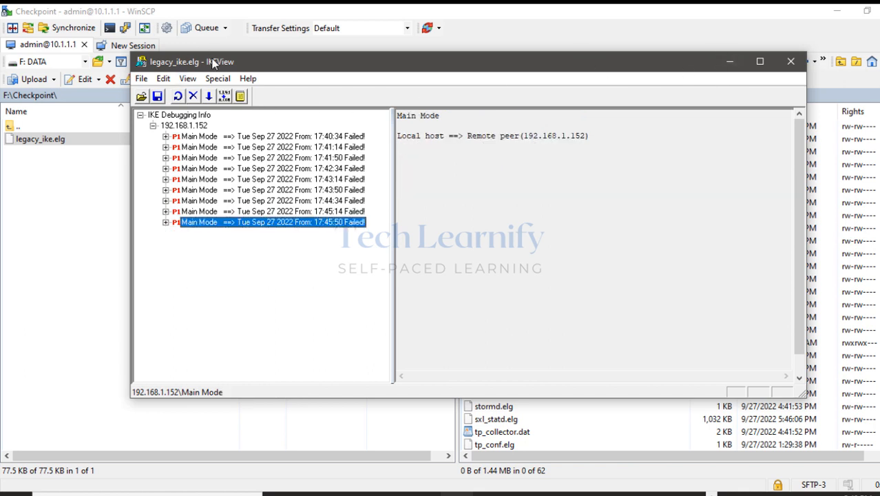
{"action": "left_click", "coordinate": [729, 63]}
{"action": "left_click", "coordinate": [839, 14]}
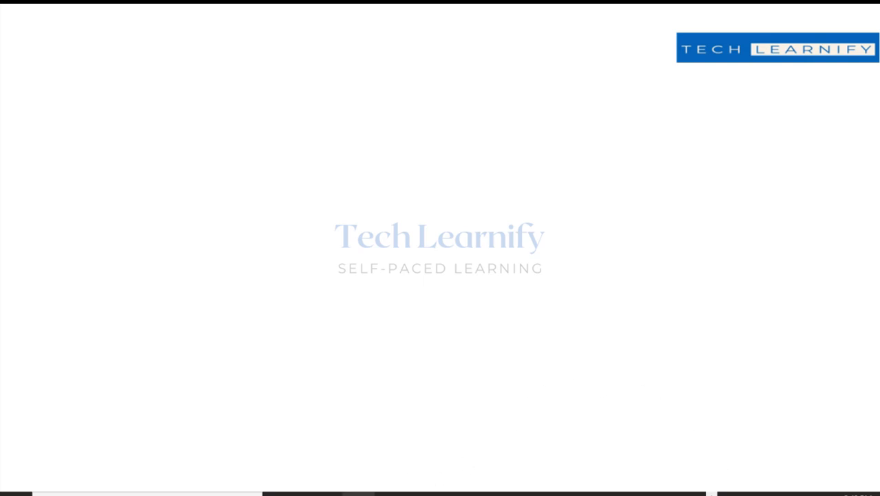
Restore SmartConsole from the taskbar to show the Access Control policy rules.
{"action": "left_click", "coordinate": [357, 494]}
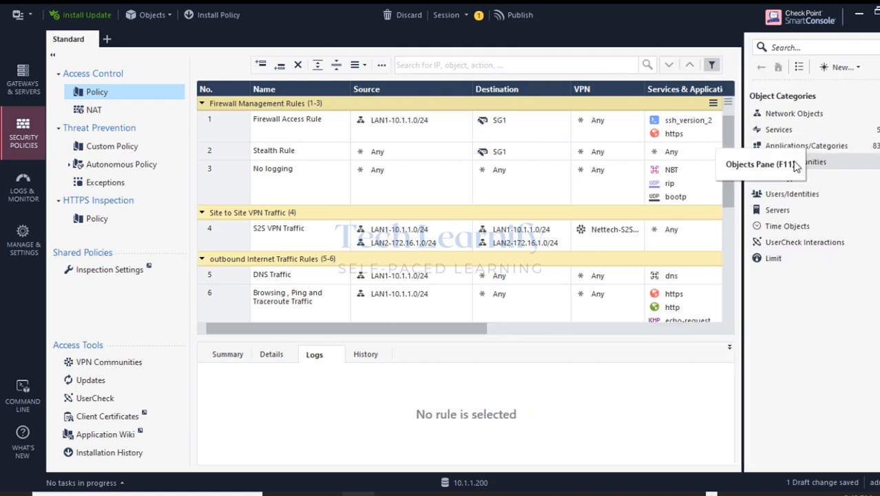
List the VPN communities and open Nettech-S2SVPN-Community's settings, closing them unchanged.
{"action": "left_click", "coordinate": [792, 162]}
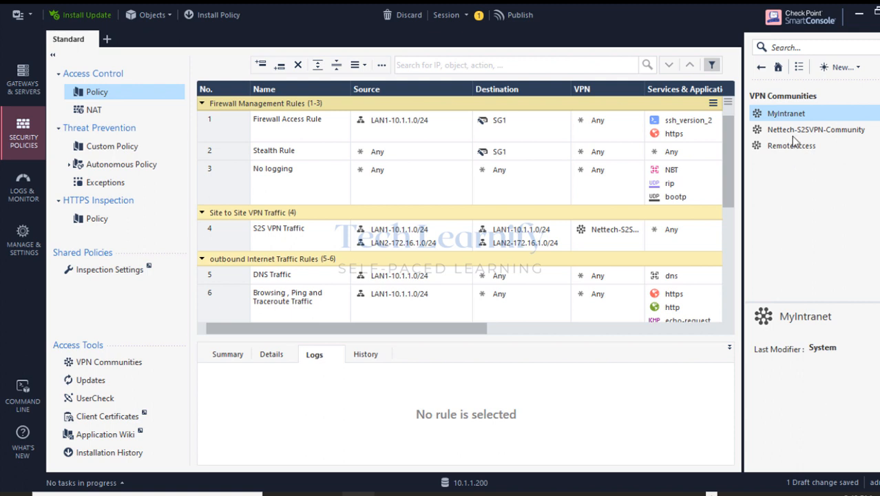
{"action": "left_click", "coordinate": [793, 131]}
{"action": "right_click", "coordinate": [792, 135]}
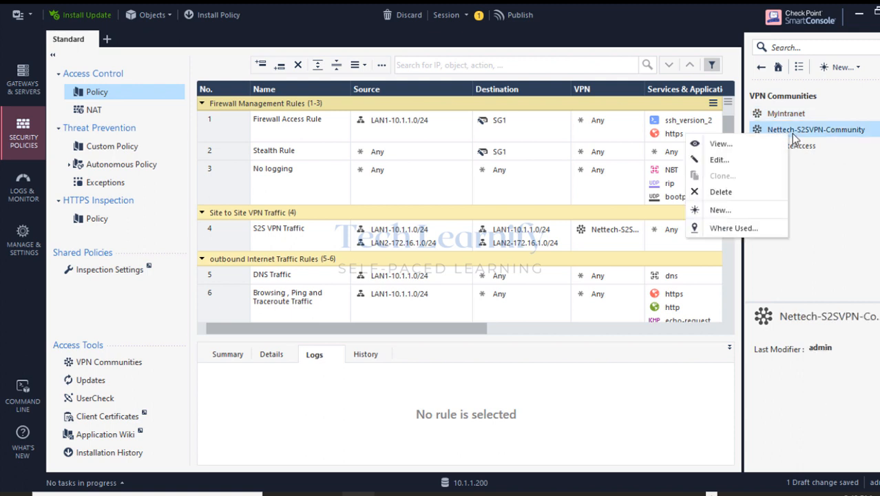
{"action": "left_click", "coordinate": [718, 160]}
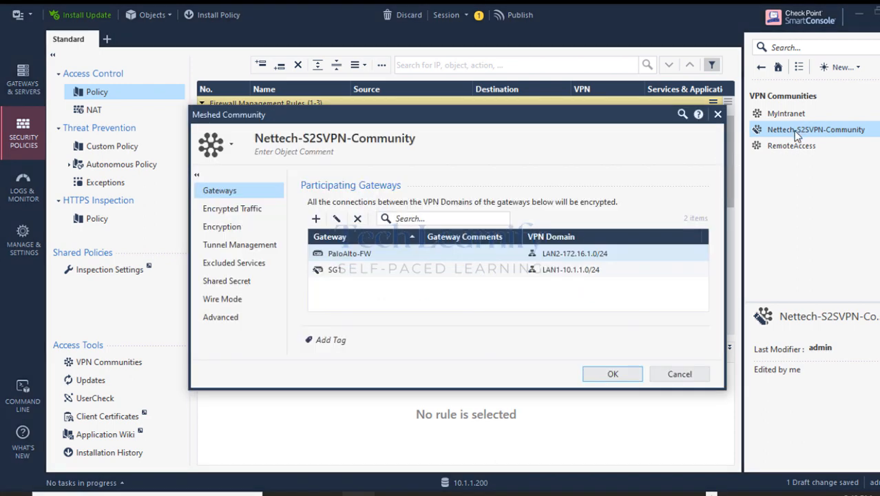
{"action": "left_click", "coordinate": [678, 374]}
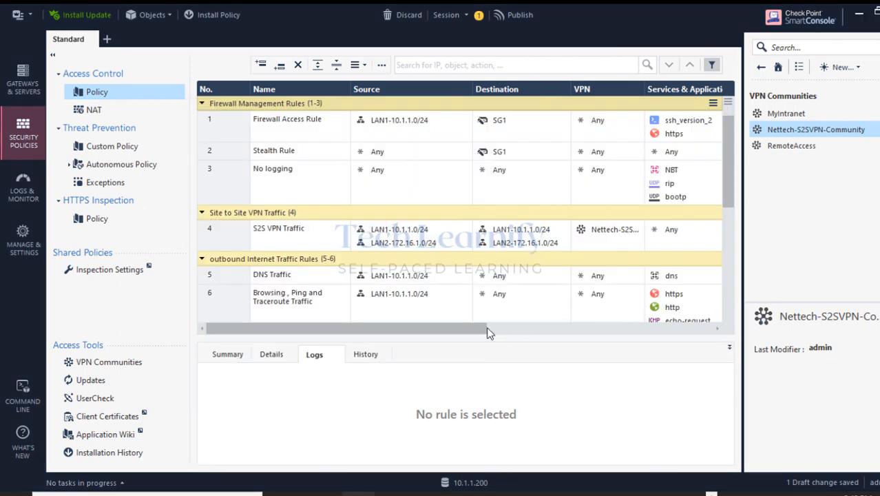
Widen the rulebase VPN column until rule 4's community name is fully visible, then edit Nettech-S2SVPN-Community again.
{"action": "left_click_drag", "start_coordinate": [418, 334], "coordinate": [494, 334]}
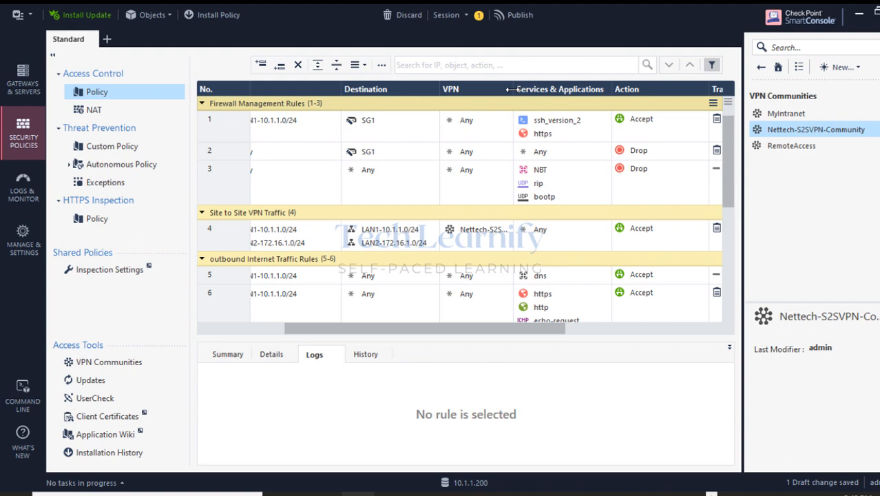
{"action": "left_click_drag", "start_coordinate": [510, 89], "coordinate": [610, 86]}
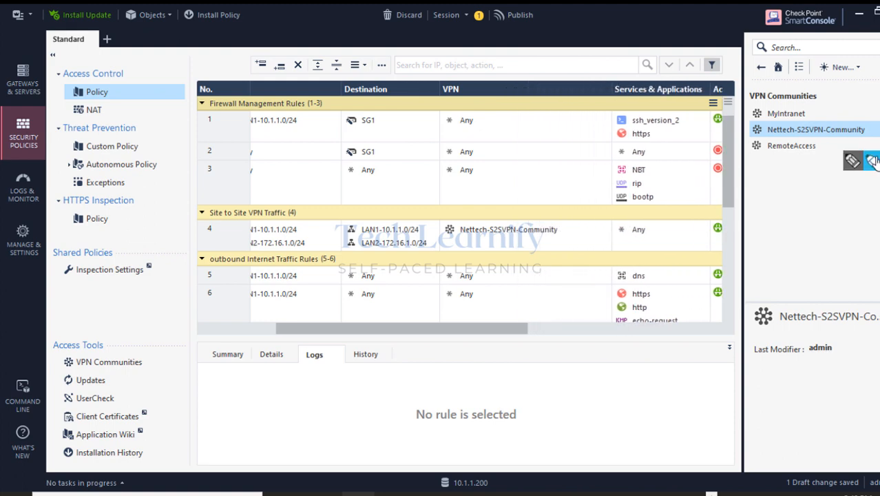
{"action": "mouse_move", "coordinate": [458, 229]}
{"action": "left_mouse_down"}
{"action": "mouse_move", "coordinate": [558, 226]}
{"action": "mouse_move", "coordinate": [459, 239]}
{"action": "mouse_move", "coordinate": [471, 228]}
{"action": "mouse_move", "coordinate": [552, 232]}
{"action": "left_mouse_up"}
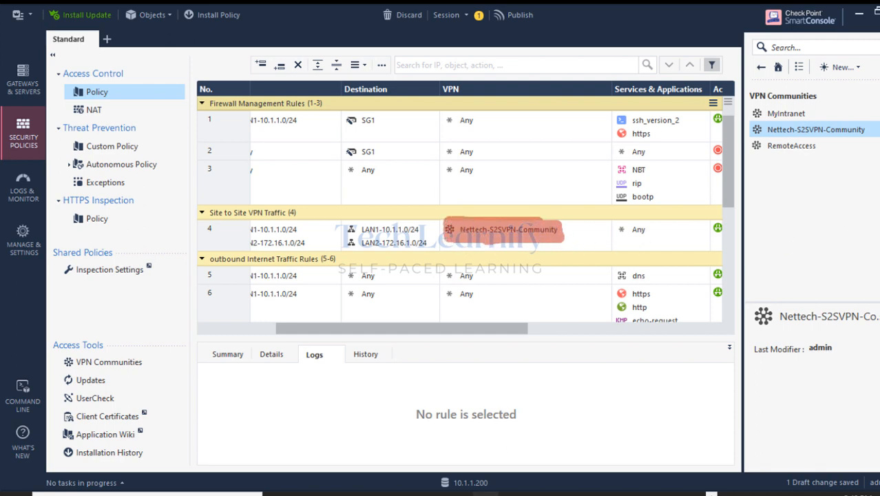
{"action": "right_click", "coordinate": [802, 132]}
{"action": "left_click", "coordinate": [735, 157]}
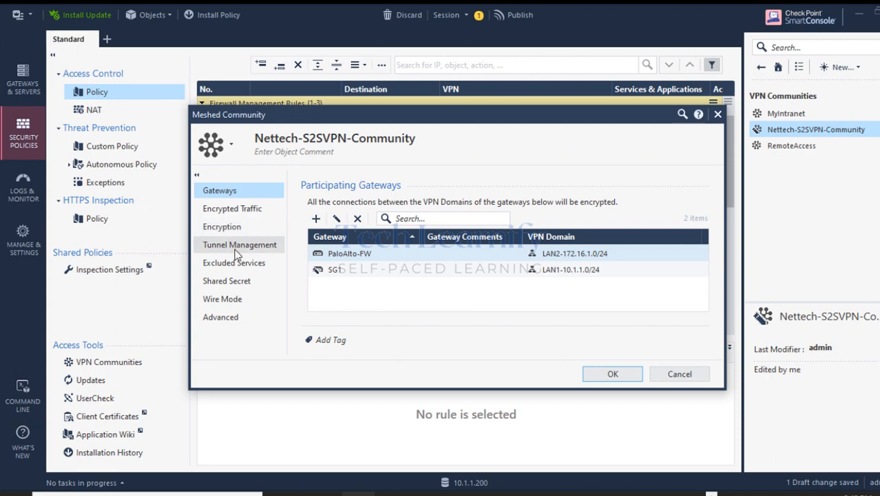
Clear and re-enter the PaloAlto-FW shared secret on the Shared Secret page, accepting the short-secret warning.
{"action": "left_click", "coordinate": [226, 282]}
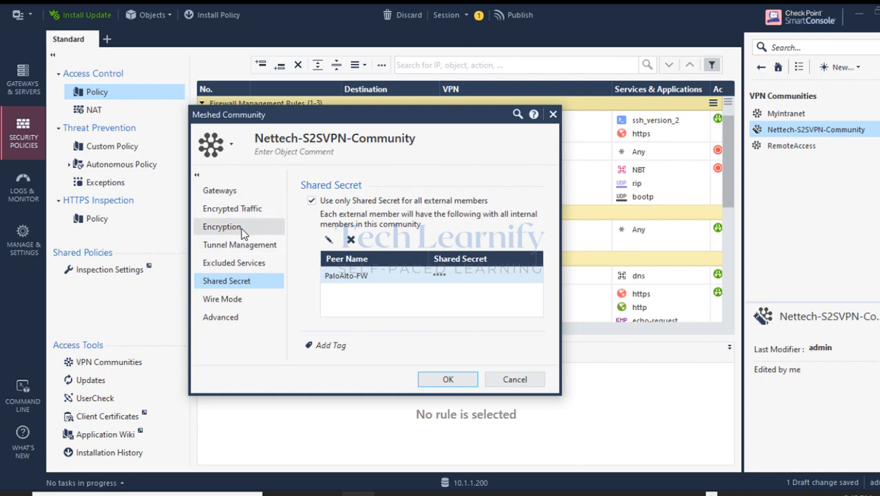
{"action": "double_click", "coordinate": [339, 275]}
{"action": "left_click", "coordinate": [399, 241]}
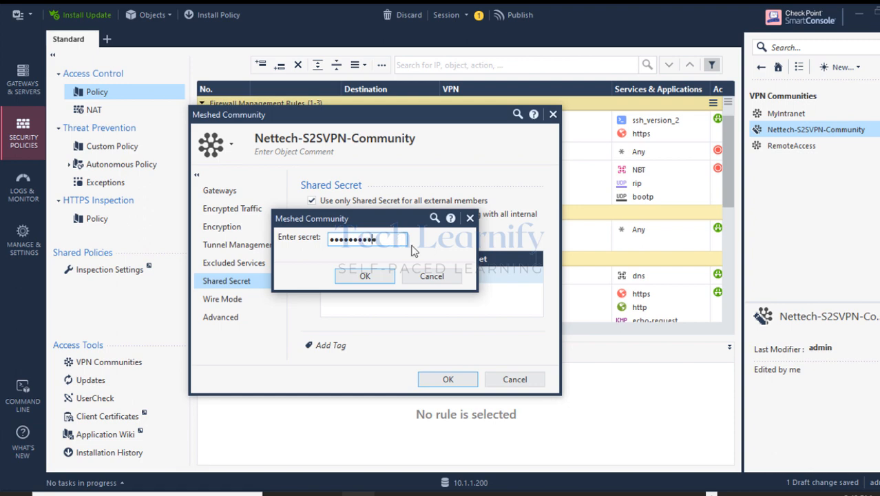
{"action": "left_click", "coordinate": [364, 276]}
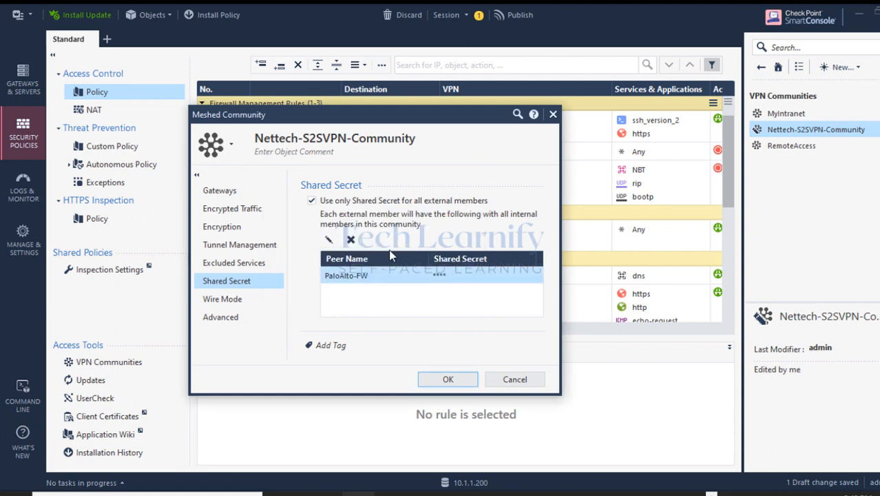
{"action": "left_click", "coordinate": [446, 379]}
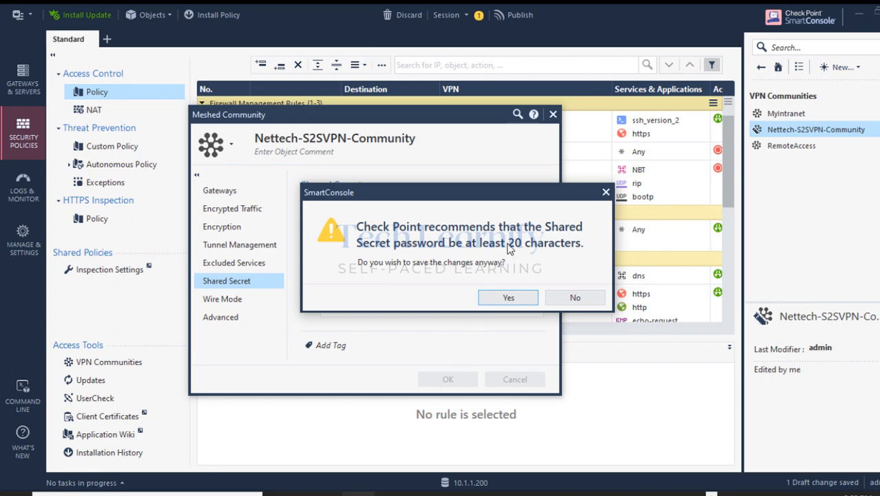
{"action": "left_click", "coordinate": [509, 297]}
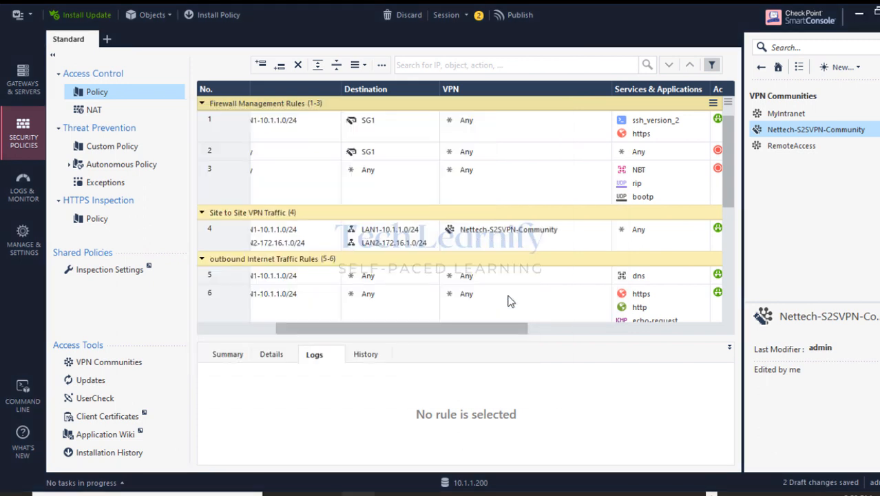
Publish the two draft changes and install the Standard policy on gateway SG1.
{"action": "left_click", "coordinate": [204, 12]}
{"action": "left_click", "coordinate": [516, 335]}
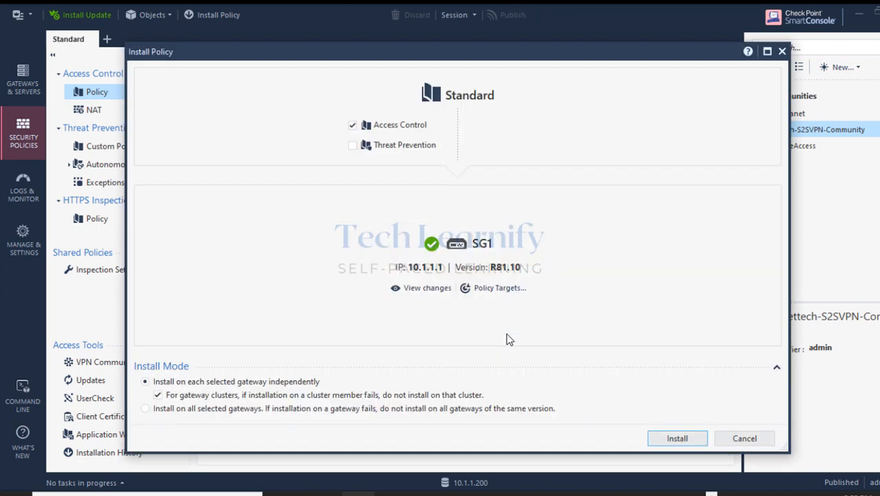
{"action": "left_click", "coordinate": [682, 441]}
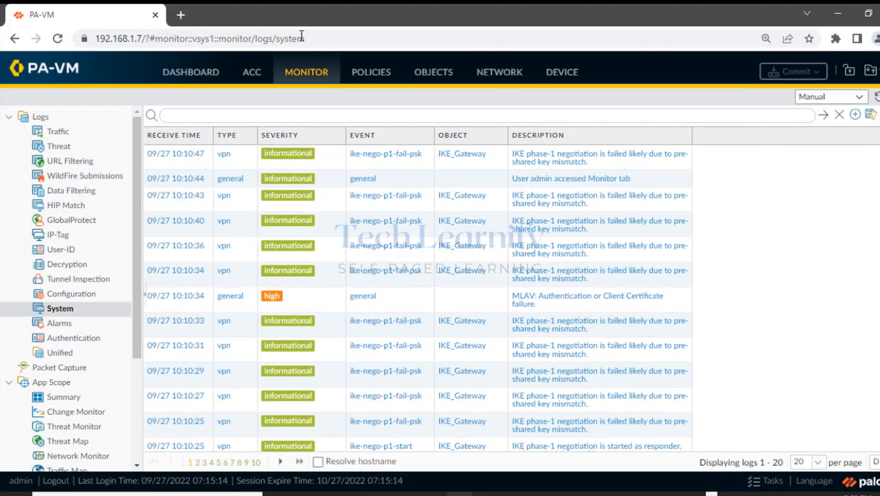
Go to PA-VM's Network IPSec Tunnels, dismiss the connection error, reload and accept the self-signed certificate.
{"action": "left_click", "coordinate": [507, 81]}
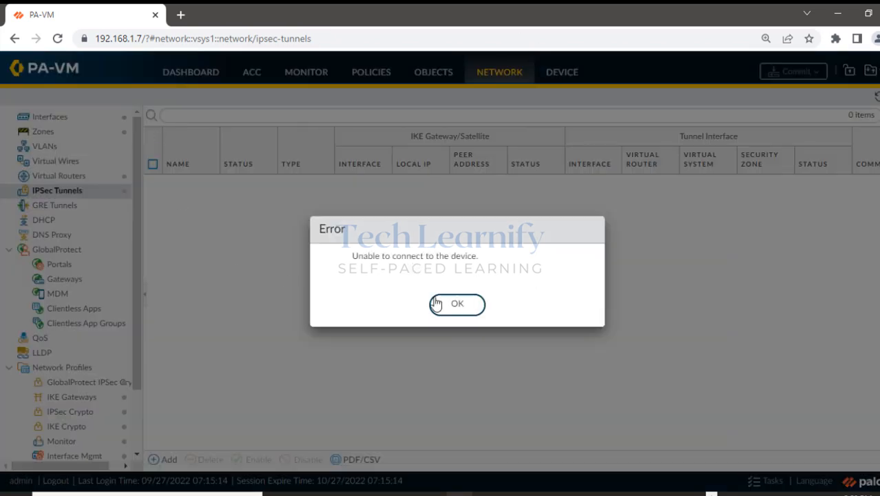
{"action": "left_click", "coordinate": [447, 311]}
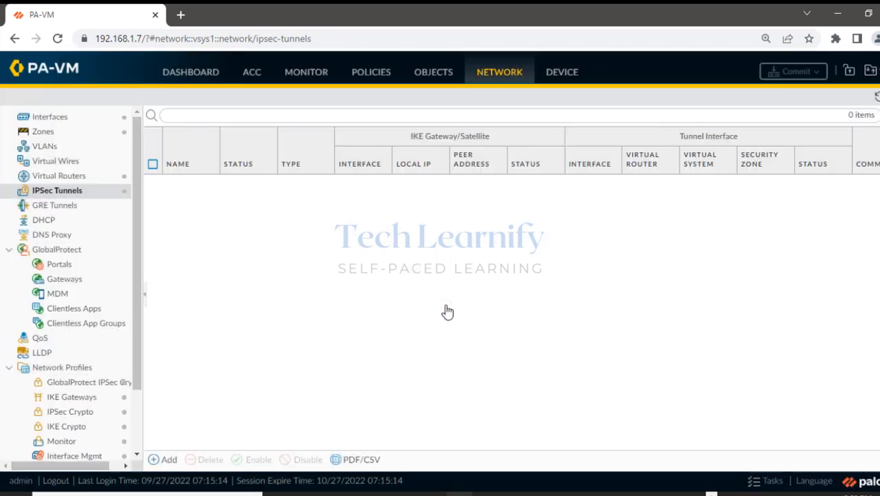
{"action": "left_click", "coordinate": [56, 37]}
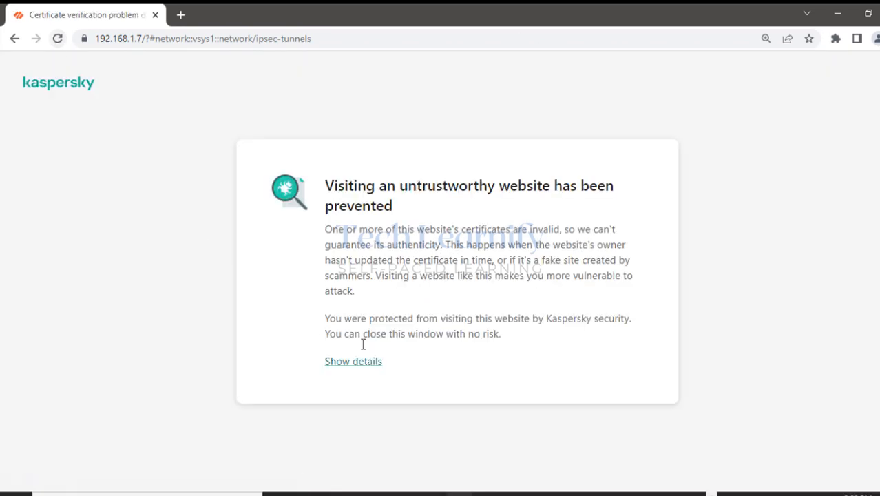
{"action": "left_click", "coordinate": [352, 364]}
{"action": "left_click", "coordinate": [468, 424]}
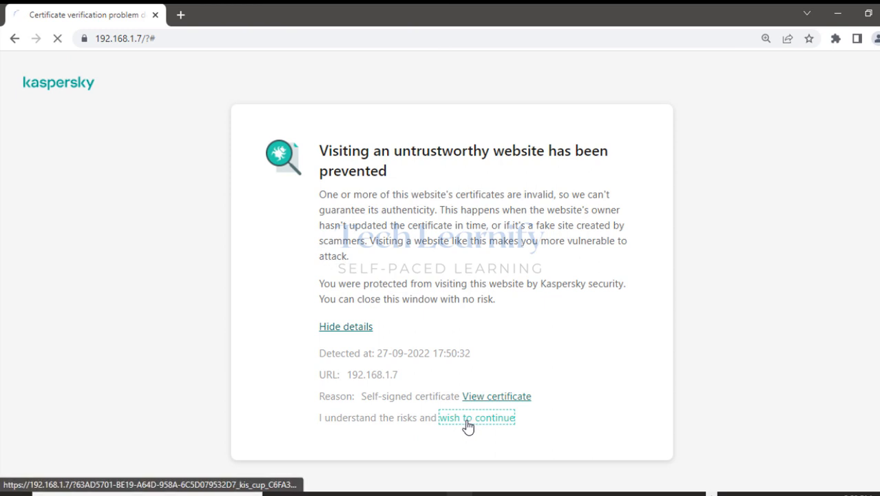
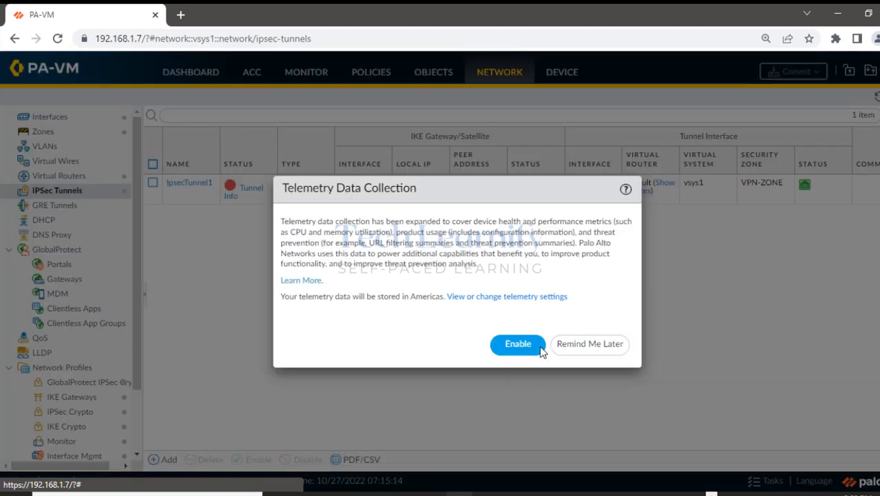
Dismiss the telemetry prompt and open IKE_Gateway from Network > IKE Gateways.
{"action": "left_click", "coordinate": [596, 344]}
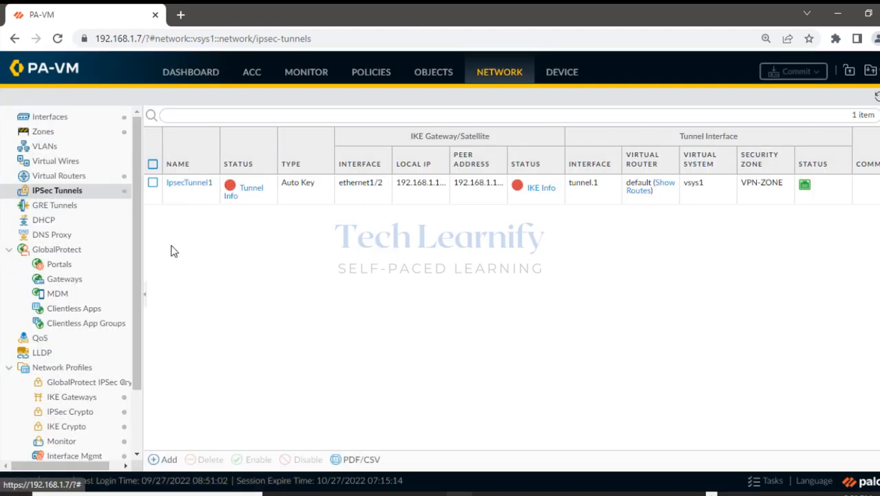
{"action": "left_click_drag", "start_coordinate": [137, 292], "coordinate": [135, 350]}
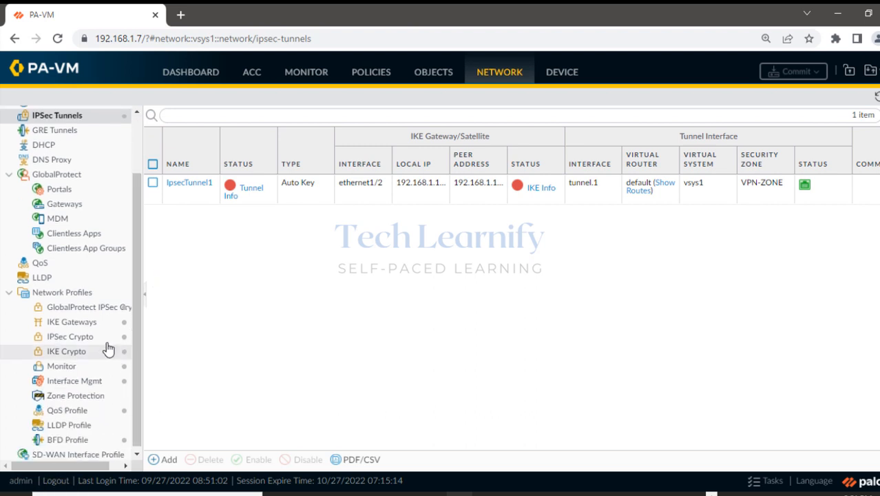
{"action": "left_click", "coordinate": [73, 323]}
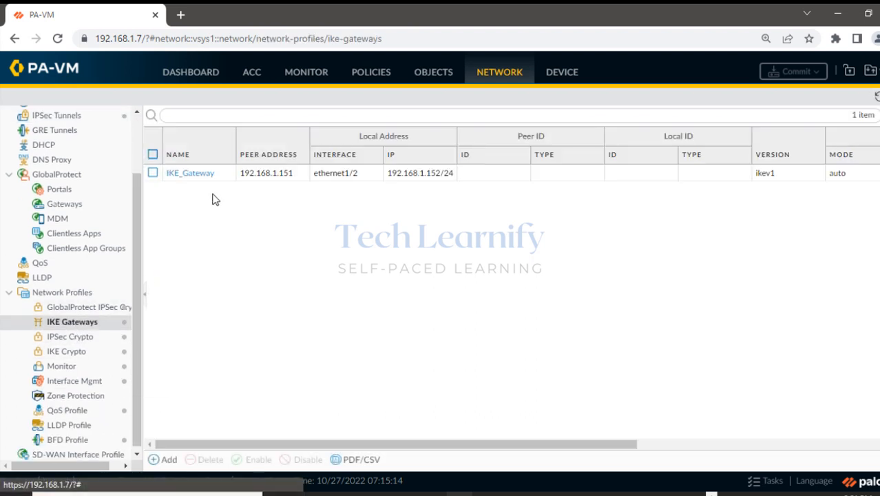
{"action": "left_click", "coordinate": [195, 178]}
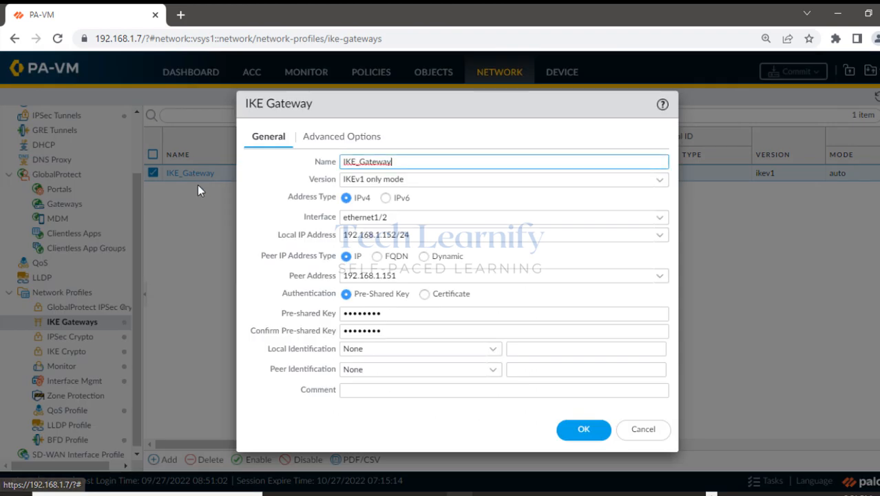
Replace IKE_Gateway's pre-shared key and confirmation, save it, and bring up Commit.
{"action": "left_click", "coordinate": [386, 316]}
{"action": "left_click_drag", "start_coordinate": [386, 315], "coordinate": [328, 316]}
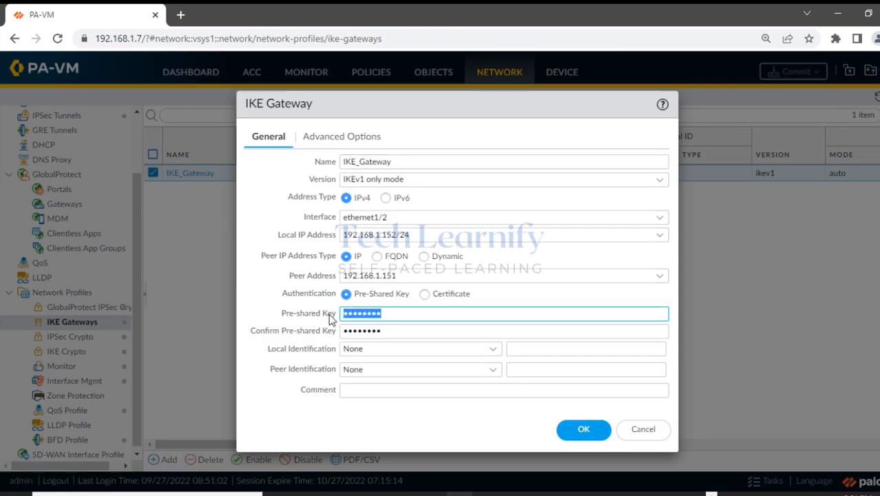
{"action": "type", "text": "••••••••••"}
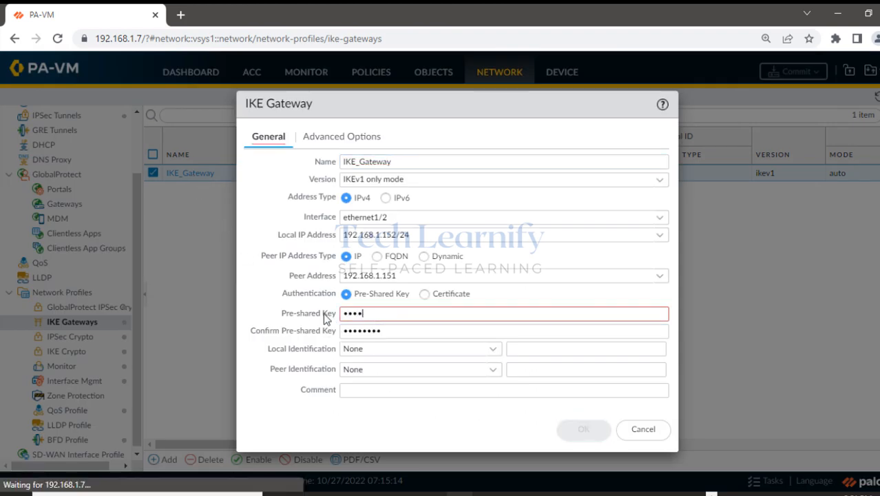
{"action": "key", "text": "Tab"}
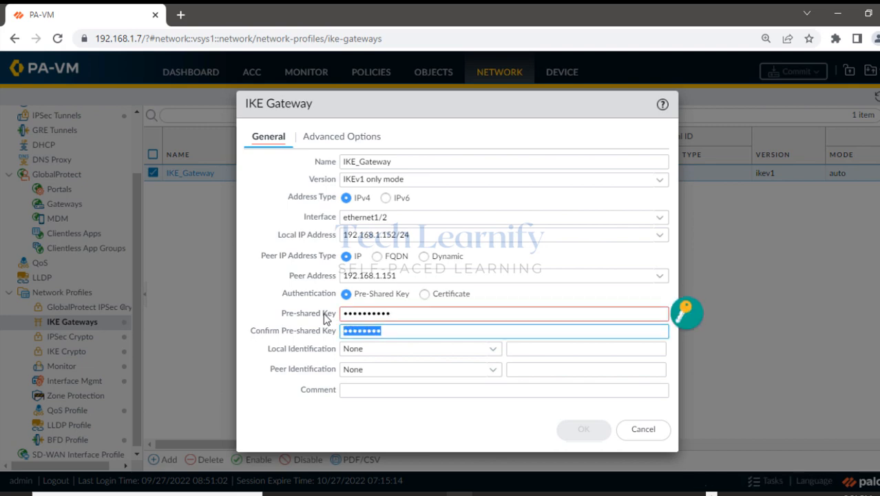
{"action": "type", "text": "••••••"}
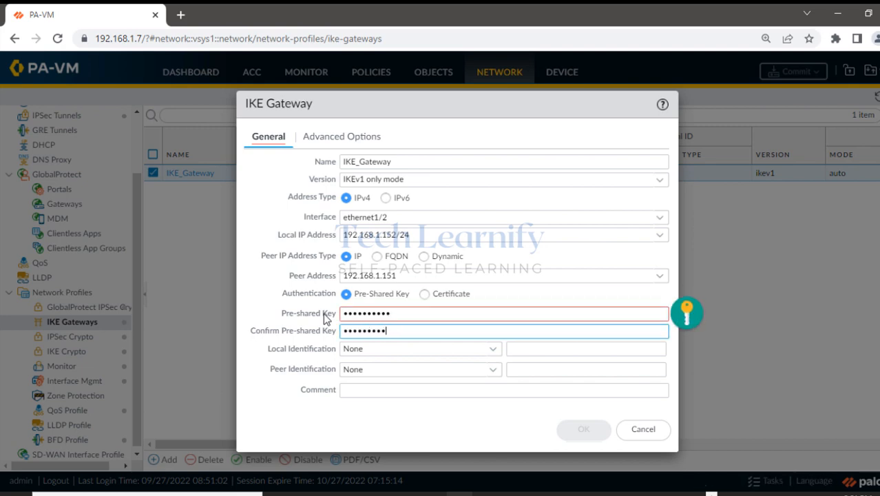
{"action": "type", "text": "•"}
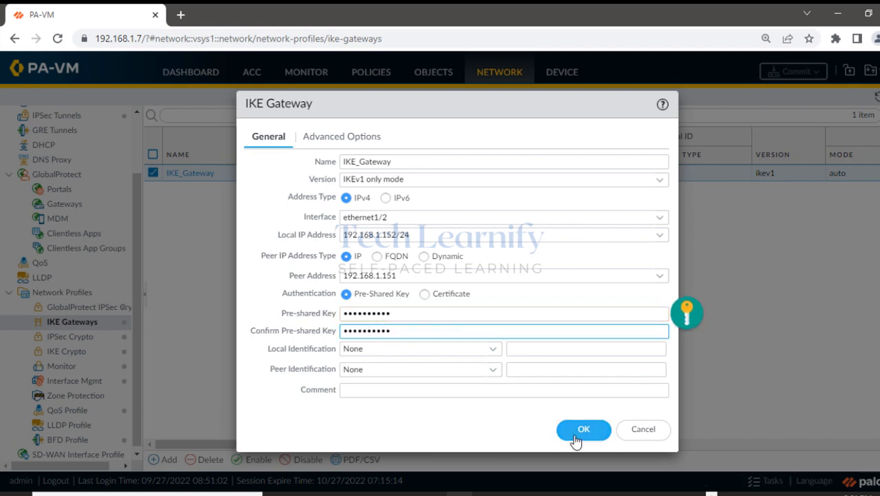
{"action": "left_click", "coordinate": [576, 437]}
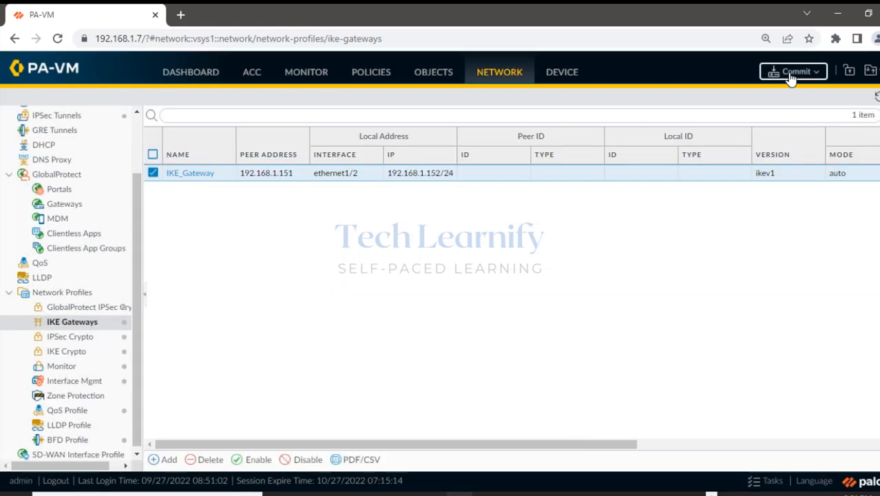
{"action": "left_click", "coordinate": [784, 73]}
Start the PA-VM commit and check SmartConsole's recent tasks for SG1's Standard policy install.
{"action": "left_click", "coordinate": [586, 434]}
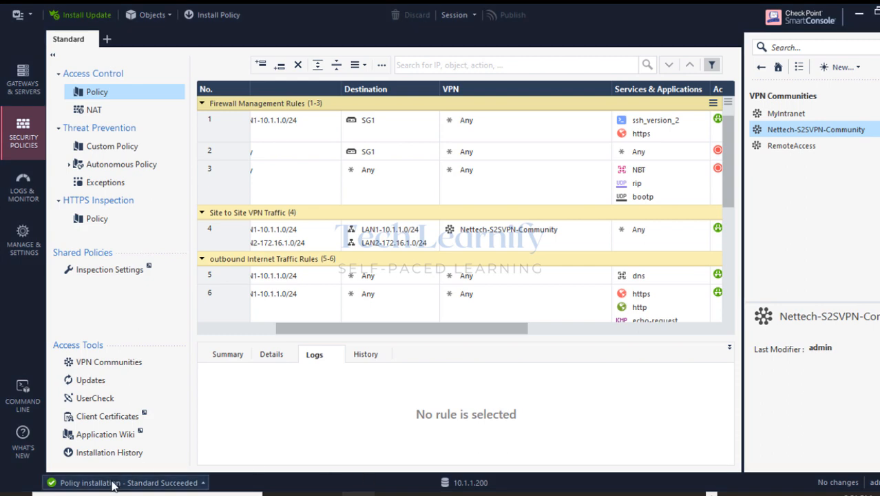
{"action": "left_click", "coordinate": [118, 481]}
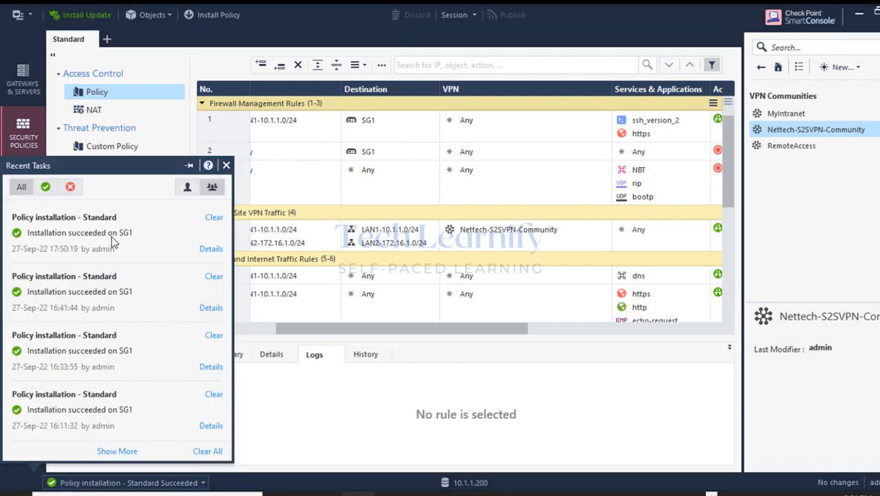
{"action": "left_click", "coordinate": [224, 166]}
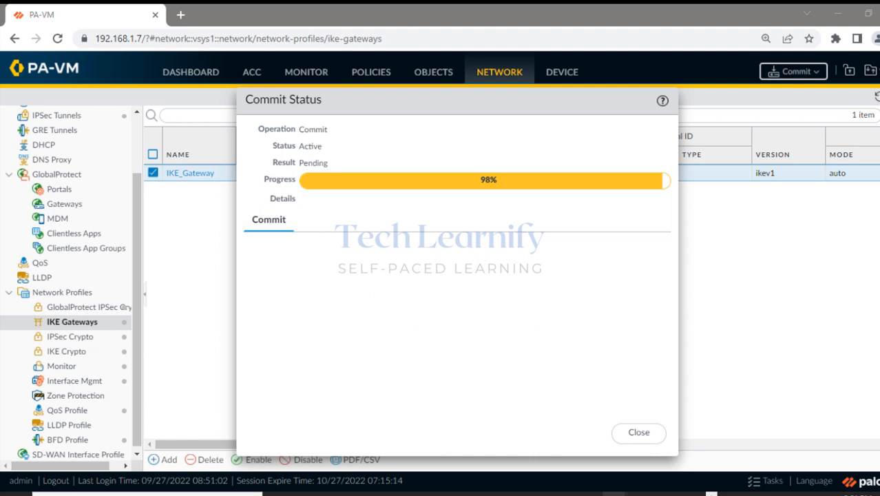
Restart the continuous ping to 172.16.1.2 in the 10.1.1.2 session.
{"action": "mouse_move", "coordinate": [637, 493]}
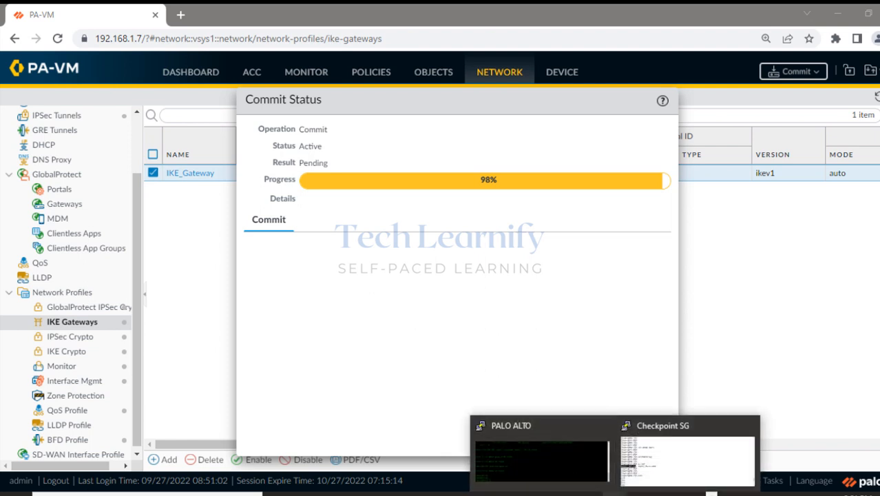
{"action": "left_click", "coordinate": [566, 448]}
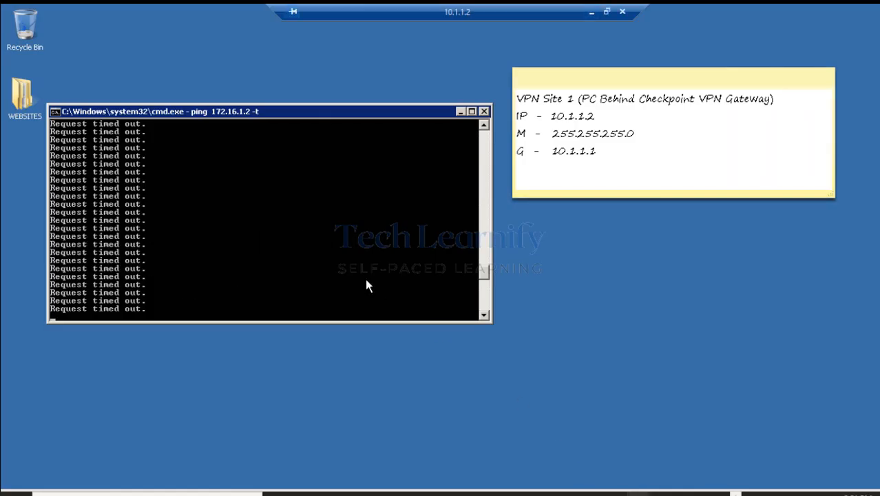
{"action": "key", "text": "ctrl+c"}
{"action": "key", "text": "Return"}
{"action": "key", "text": "Return"}
{"action": "key", "text": "Return"}
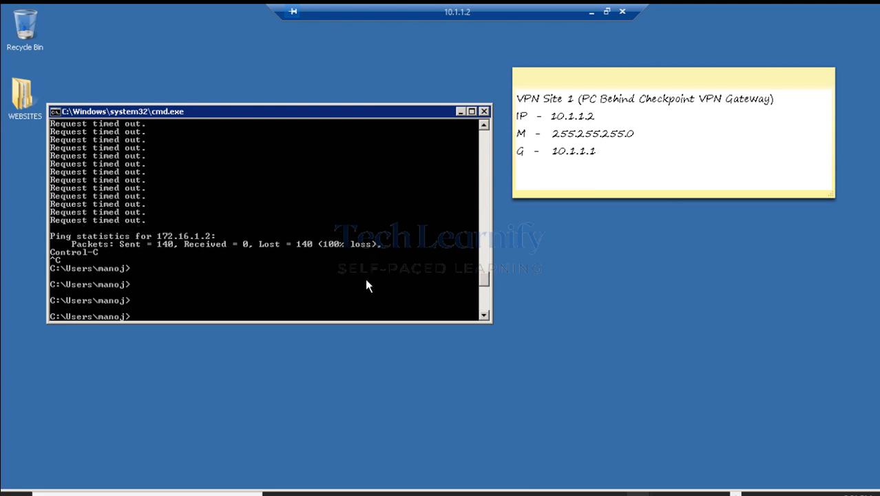
{"action": "key", "text": "Up"}
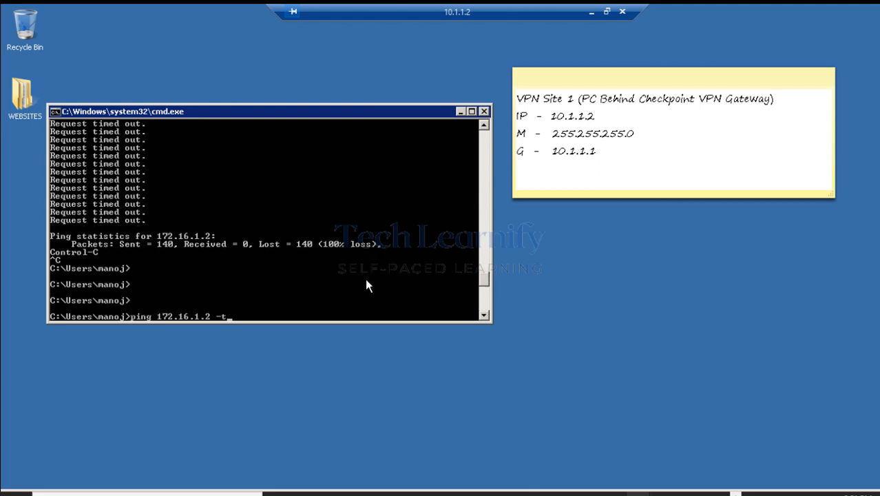
{"action": "key", "text": "Return"}
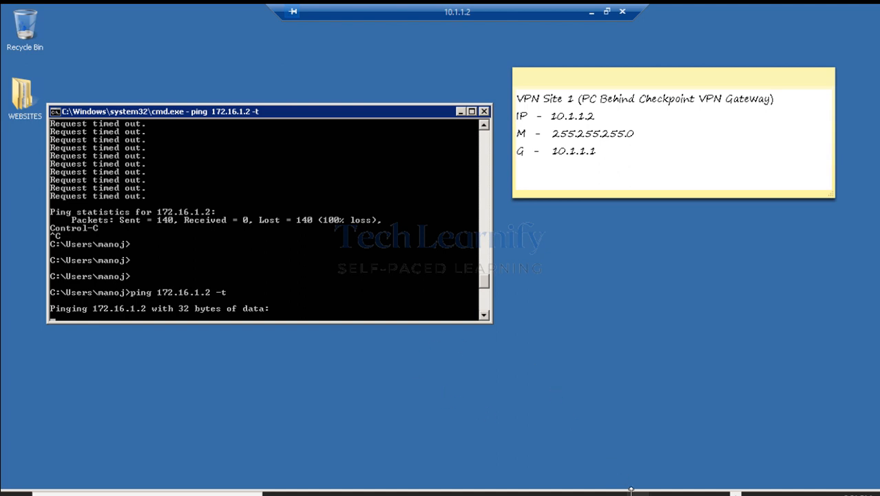
Restart the continuous ping to 10.1.1.2 in the 172.16.1.2 session and hide it.
{"action": "mouse_move", "coordinate": [637, 491]}
{"action": "left_click", "coordinate": [693, 466]}
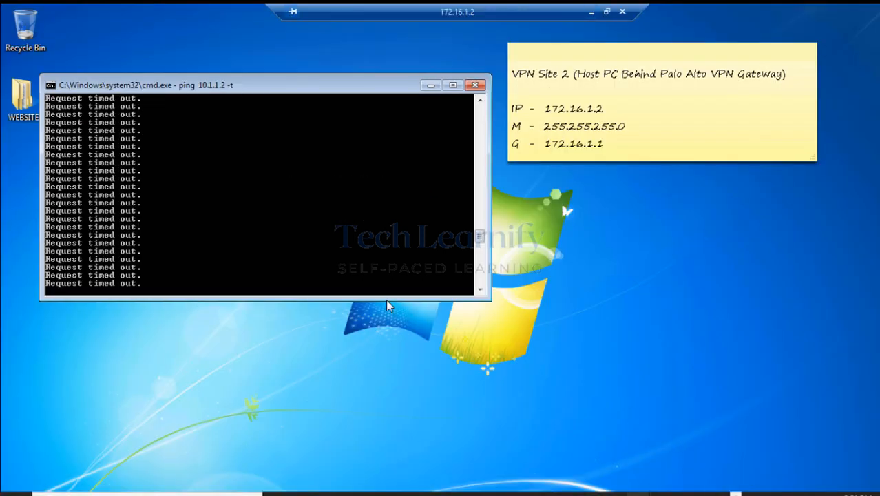
{"action": "key", "text": "ctrl+c"}
{"action": "key", "text": "Up"}
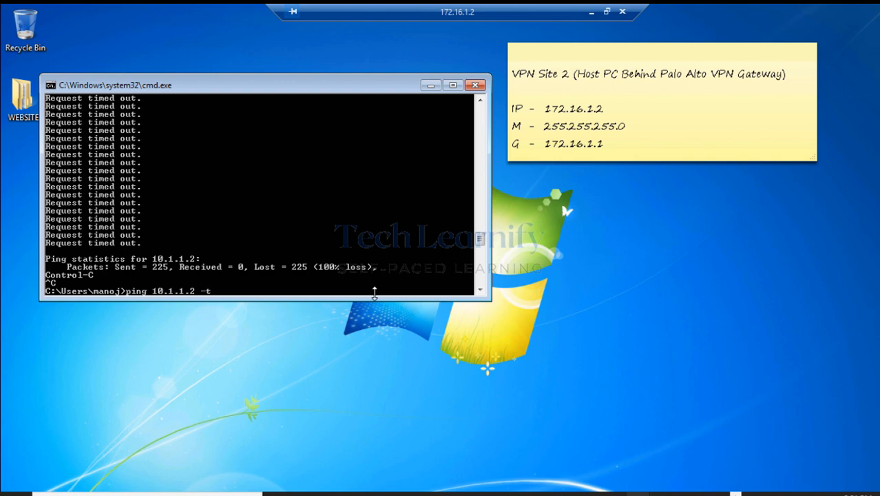
{"action": "key", "text": "Return"}
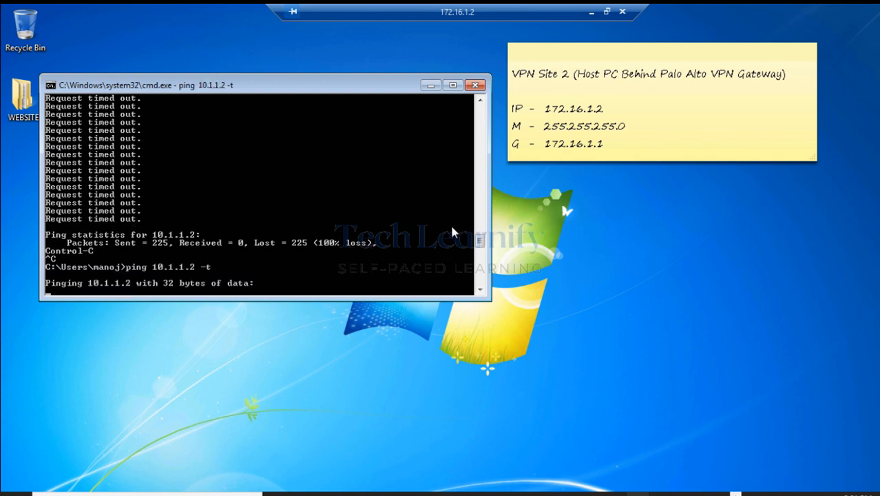
{"action": "left_click", "coordinate": [590, 15]}
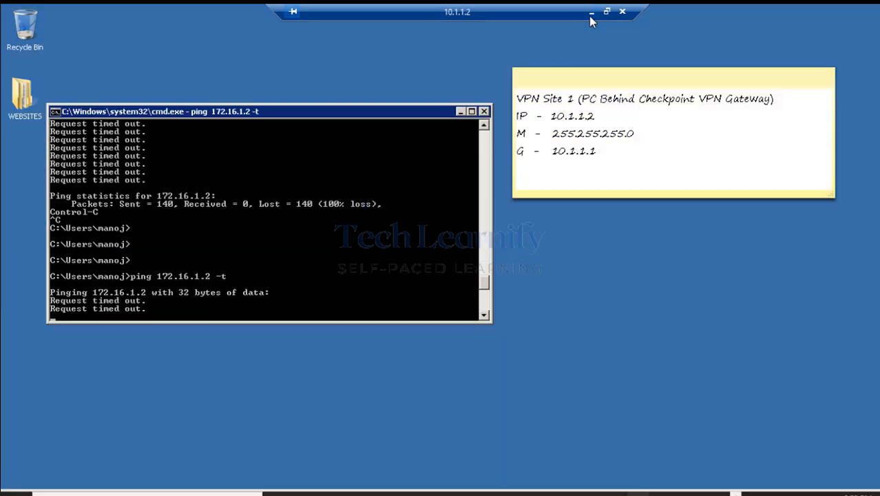
Hide the 10.1.1.2 session, close the commit status, and refresh PA-VM's System logs.
{"action": "left_click", "coordinate": [591, 13]}
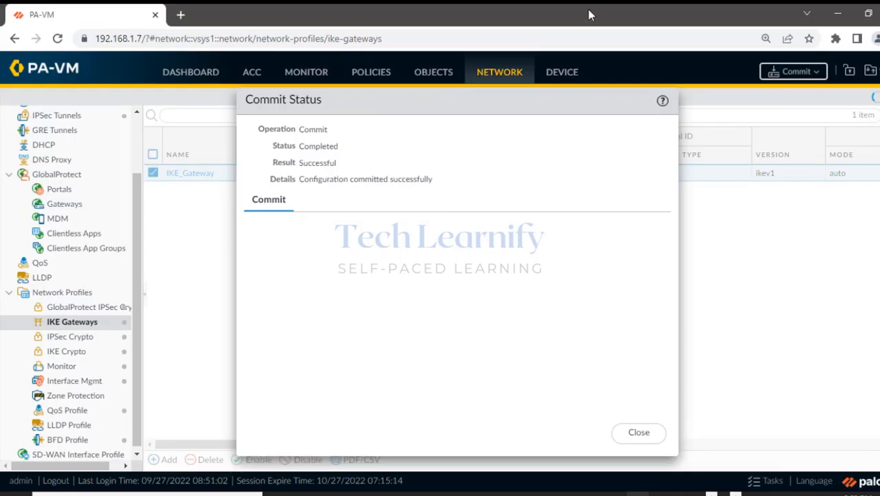
{"action": "left_click", "coordinate": [639, 434]}
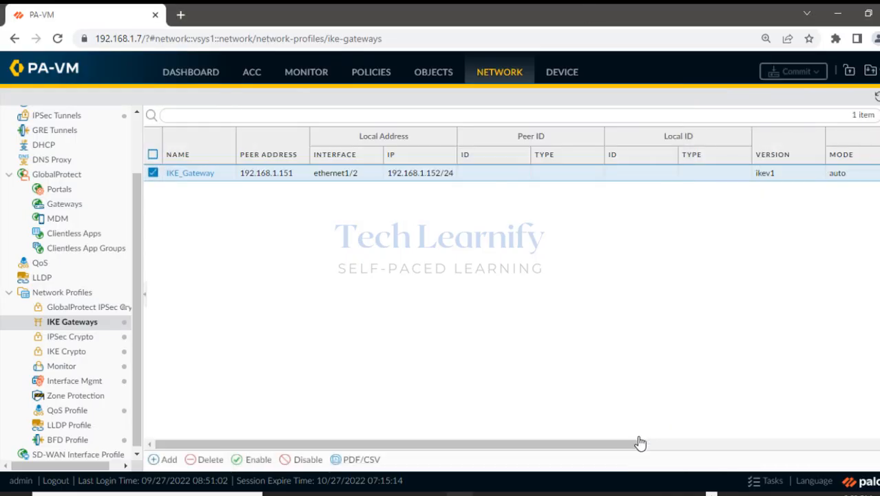
{"action": "left_click", "coordinate": [306, 72]}
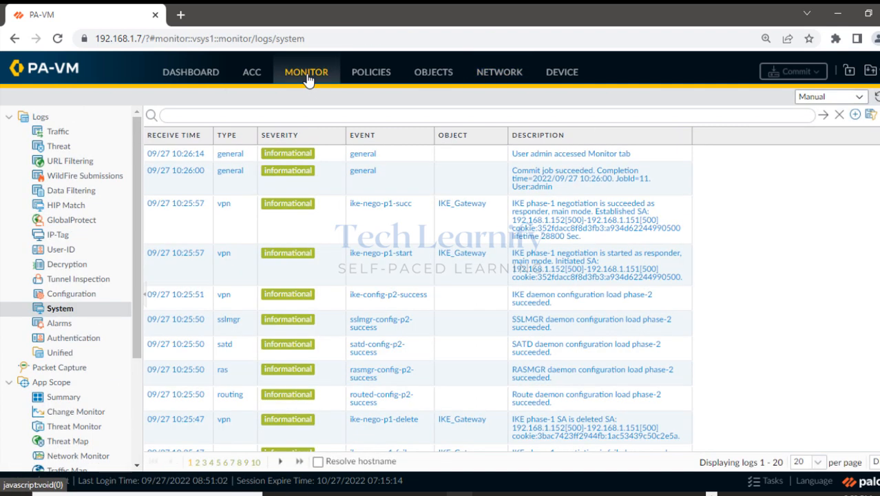
{"action": "left_click", "coordinate": [876, 97]}
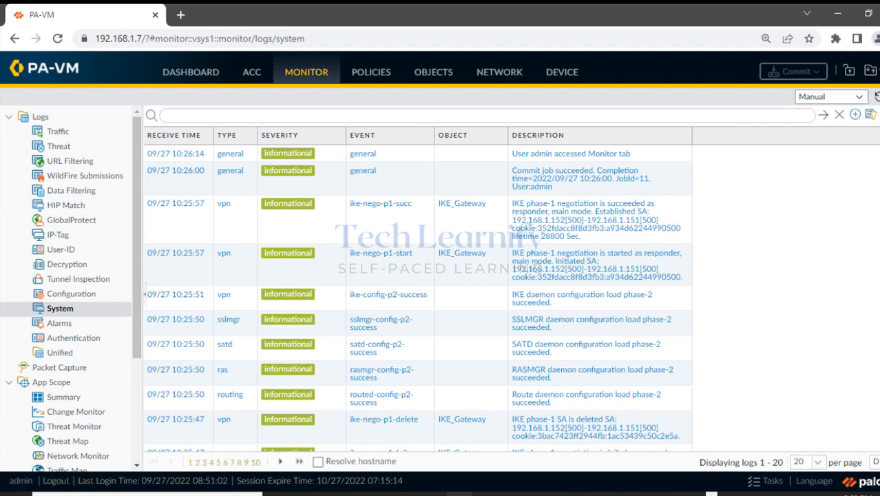
{"action": "left_click", "coordinate": [877, 98]}
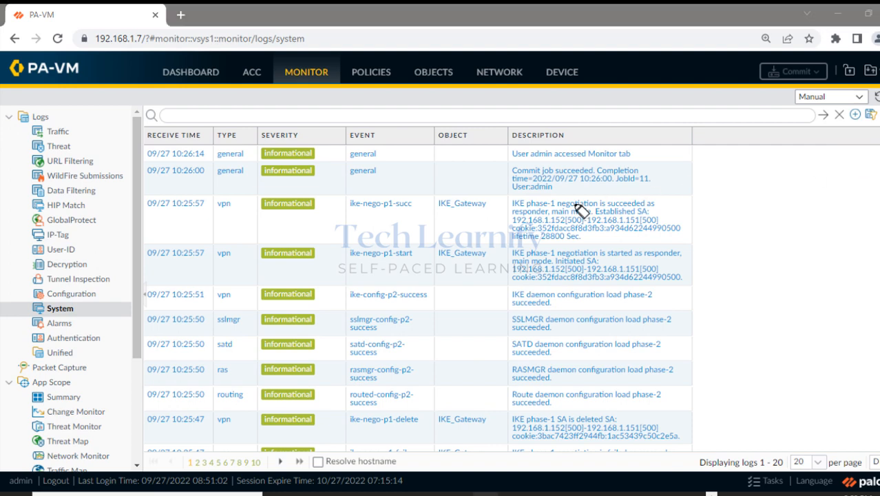
Mark the phase-1 success, responder-established and 192.168.1.152 log entries.
{"action": "left_click_drag", "start_coordinate": [515, 204], "coordinate": [658, 206]}
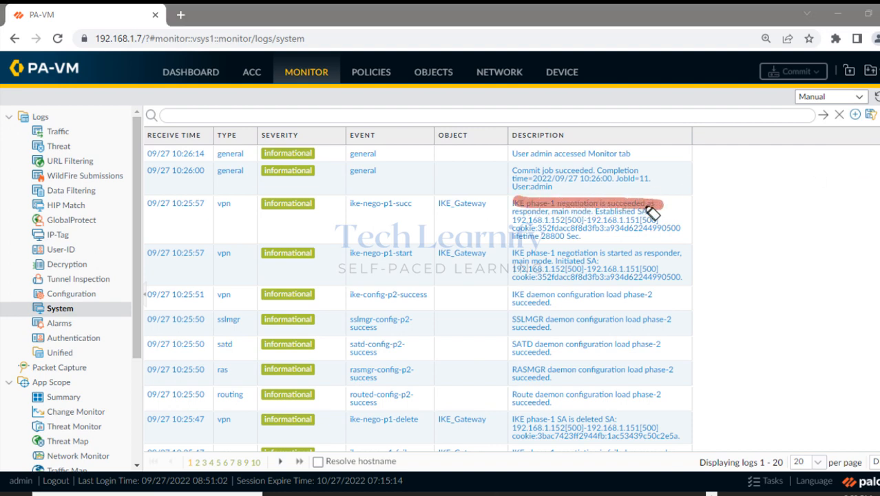
{"action": "left_click_drag", "start_coordinate": [501, 213], "coordinate": [628, 213]}
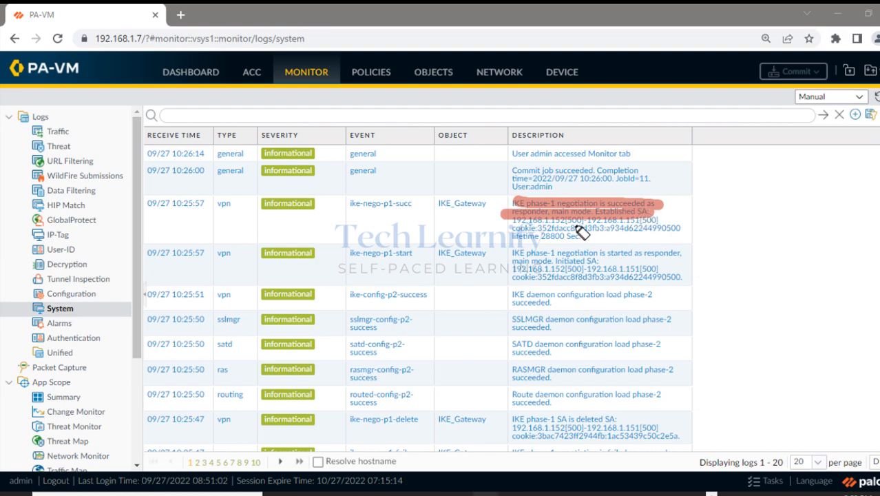
{"action": "mouse_move", "coordinate": [503, 220]}
{"action": "left_mouse_down"}
{"action": "mouse_move", "coordinate": [588, 224]}
{"action": "mouse_move", "coordinate": [576, 222]}
{"action": "left_mouse_up"}
{"action": "left_click", "coordinate": [877, 246]}
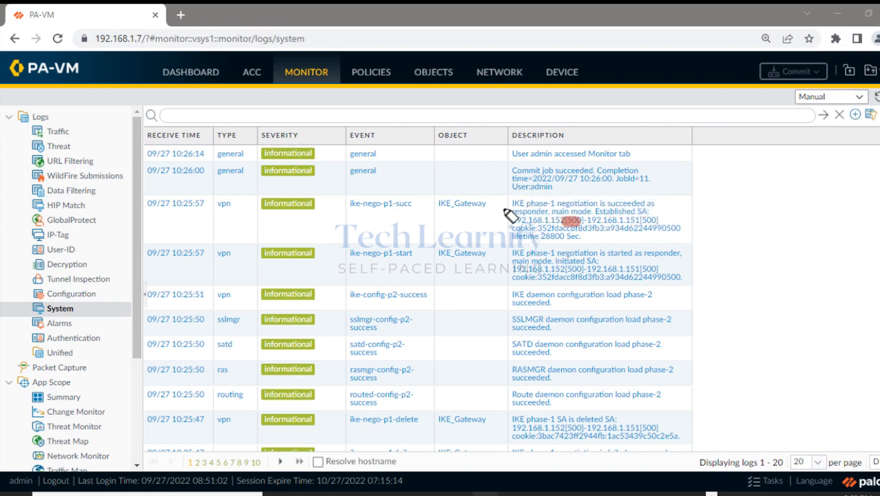
{"action": "left_click_drag", "start_coordinate": [512, 205], "coordinate": [659, 206]}
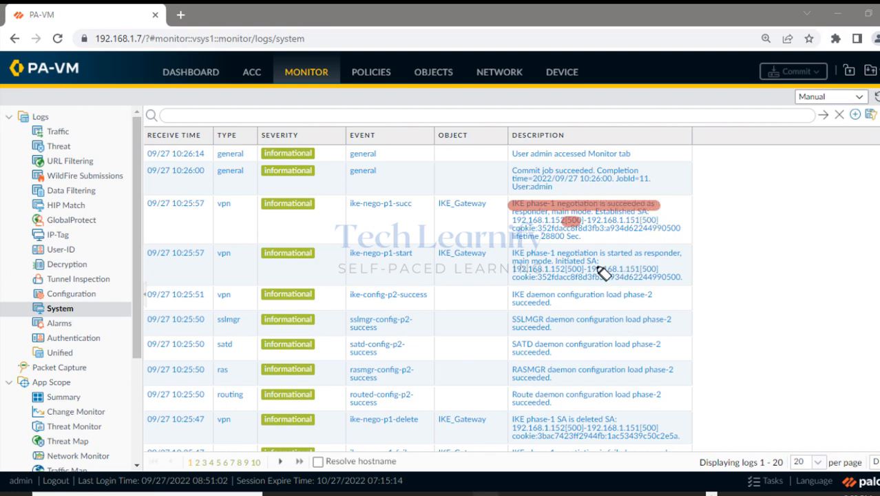
{"action": "left_click", "coordinate": [507, 255]}
{"action": "left_click", "coordinate": [878, 246]}
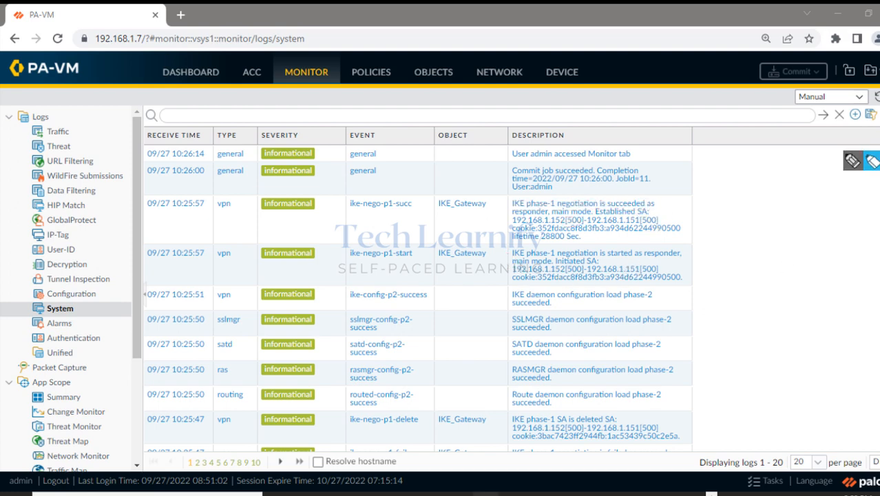
Show Network > IPSec Tunnels with IpsecTunnel1 down while IKE is up.
{"action": "left_click", "coordinate": [502, 73]}
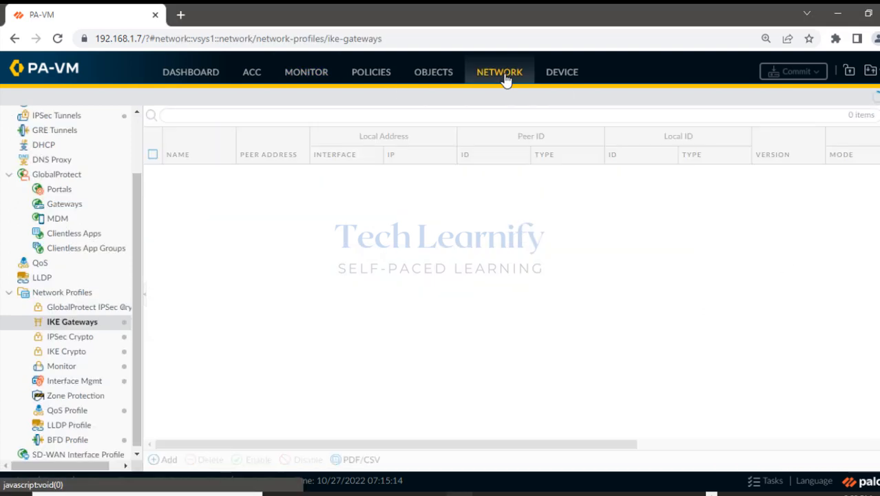
{"action": "scroll", "coordinate": [69, 169], "scroll_direction": "up", "scroll_amount": 2}
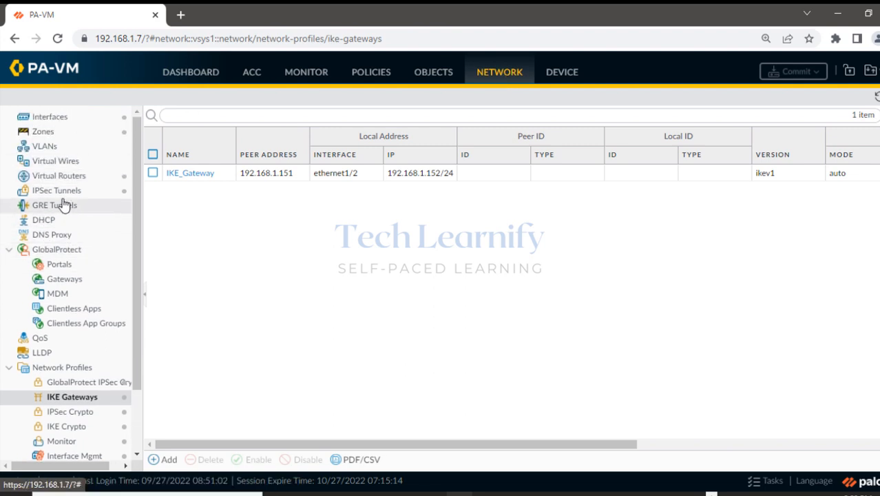
{"action": "left_click", "coordinate": [58, 192]}
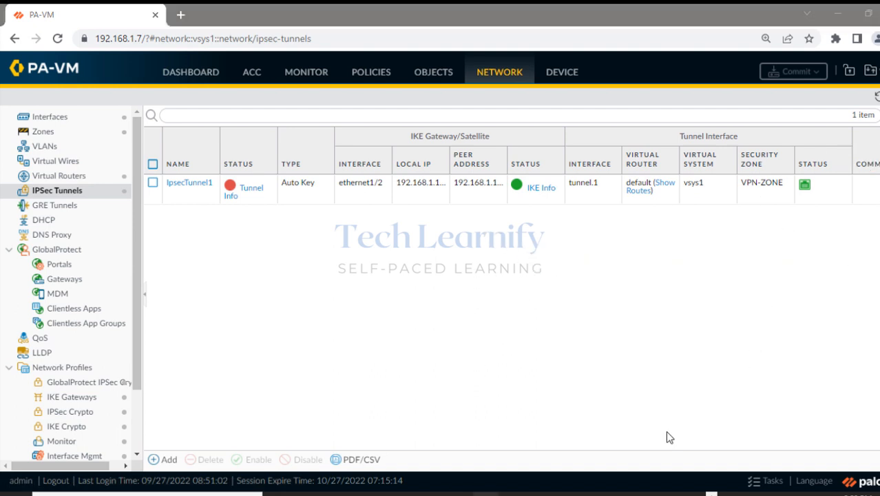
{"action": "mouse_move", "coordinate": [615, 493]}
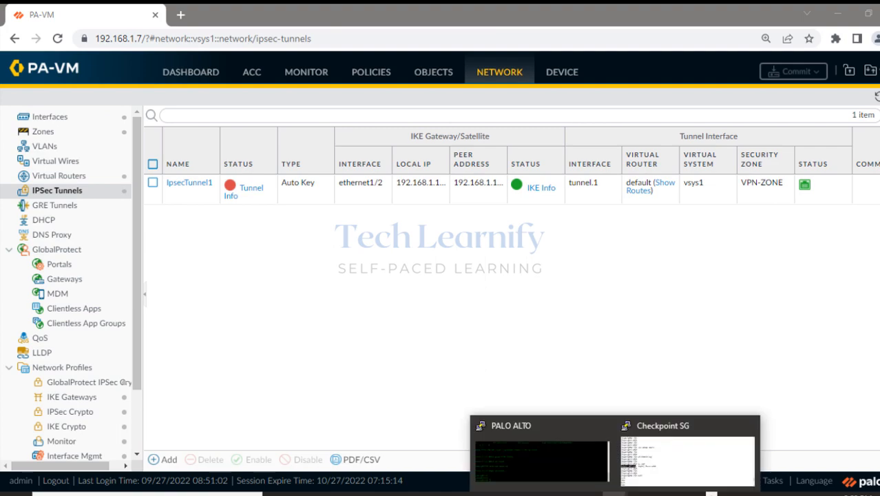
{"action": "left_click", "coordinate": [544, 458]}
Run 'show vpn ike-sa' on PA-VM and highlight the empty Phase2 column.
{"action": "left_click", "coordinate": [837, 15]}
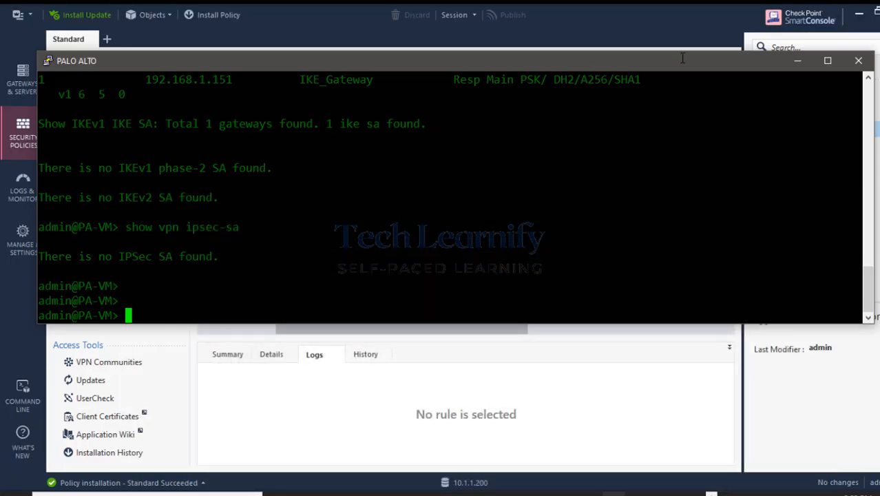
{"action": "left_click", "coordinate": [857, 12]}
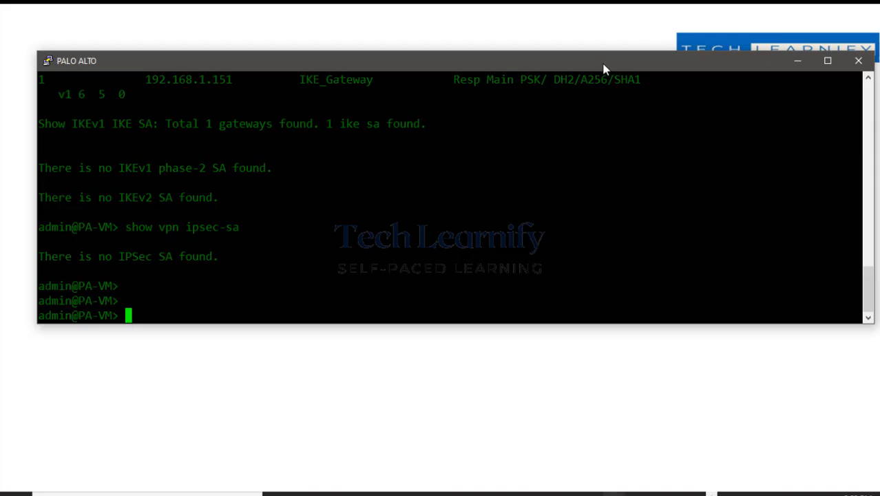
{"action": "left_click_drag", "start_coordinate": [603, 69], "coordinate": [602, 114]}
{"action": "type", "text": "sh"}
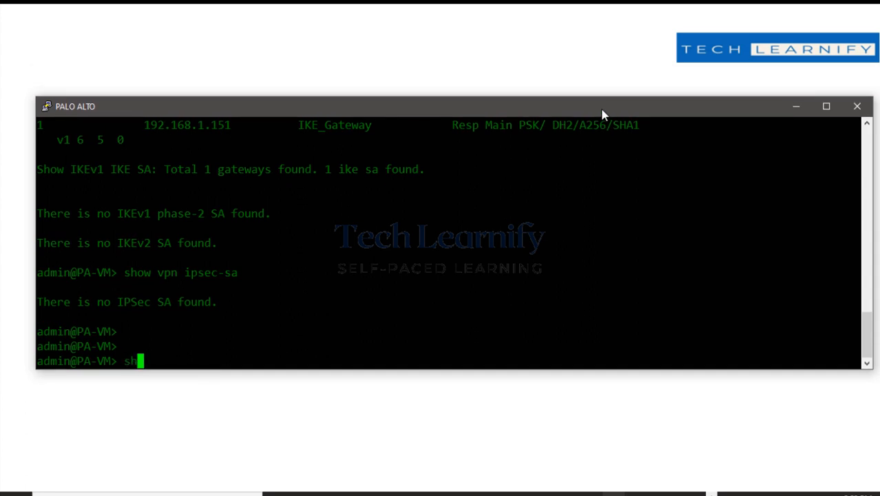
{"action": "type", "text": "ow vpn ike-sa"}
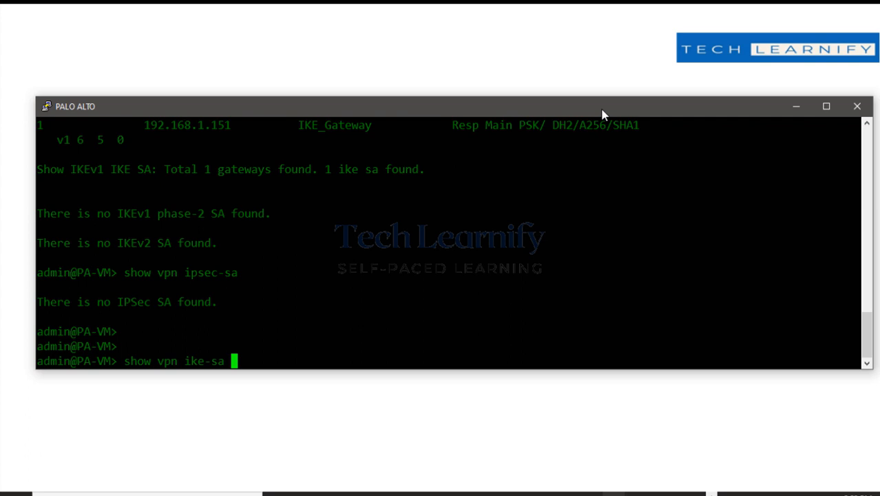
{"action": "key", "text": "Return"}
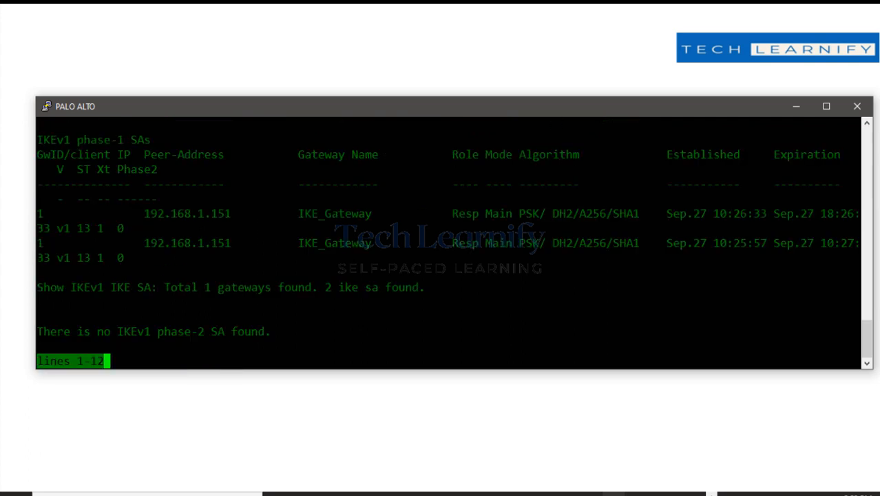
{"action": "double_click", "coordinate": [117, 257]}
{"action": "left_click_drag", "start_coordinate": [111, 168], "coordinate": [168, 169]}
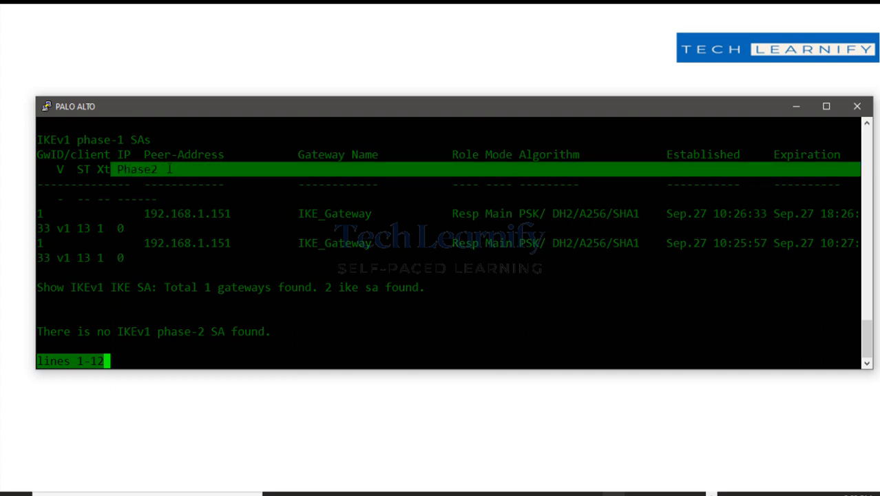
{"action": "key", "text": "space"}
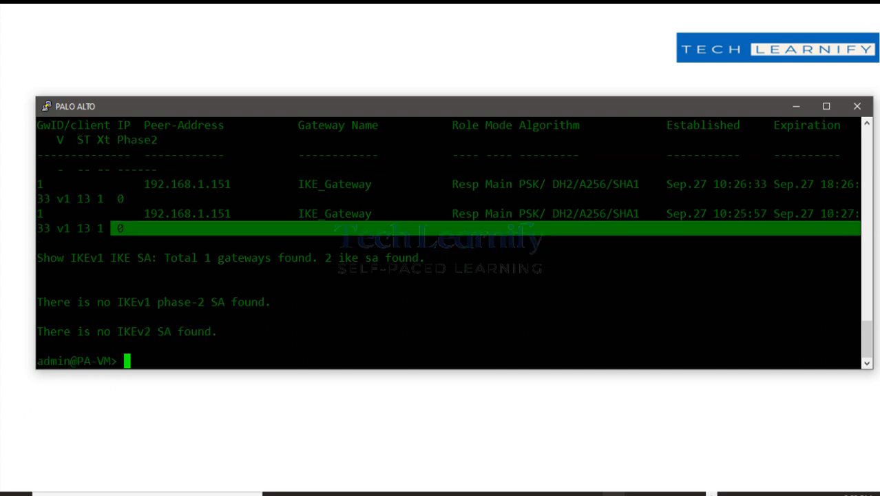
Run 'show vpn ipsec-sa', confirming no IPSec SA, and minimize PuTTY.
{"action": "type", "text": "show vpn ipsec-s"}
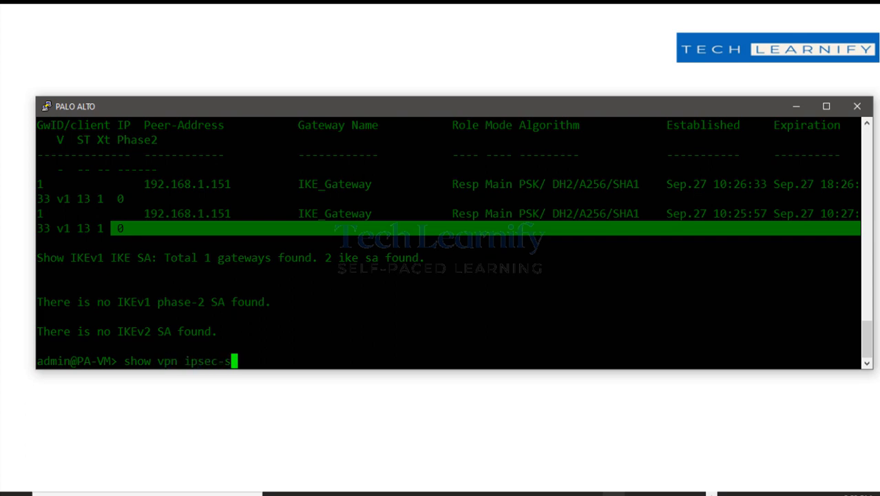
{"action": "type", "text": "a"}
{"action": "key", "text": "Return"}
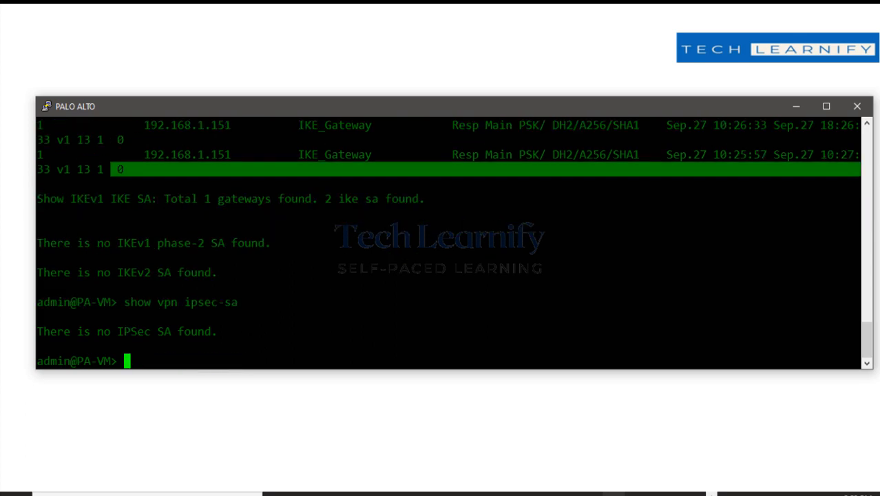
{"action": "left_click", "coordinate": [794, 108]}
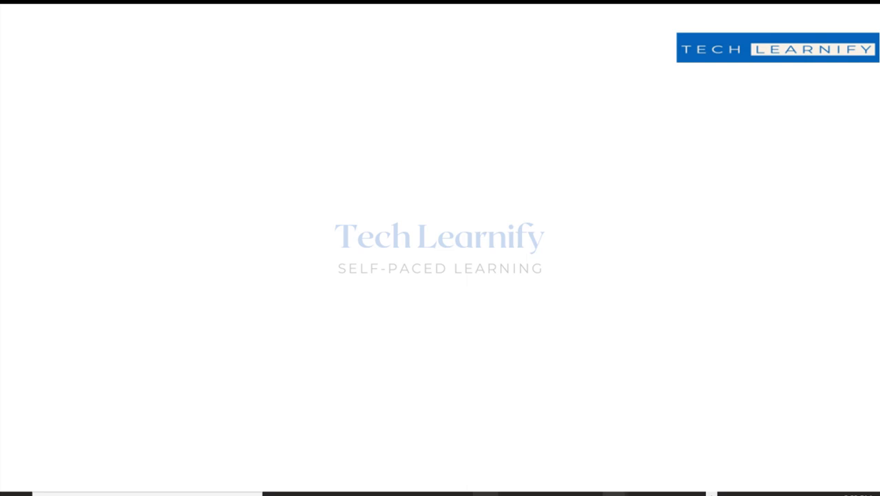
On the Check Point gateway, run 'vpn tu' and list IKE SAs with option 1.
{"action": "left_click", "coordinate": [663, 460]}
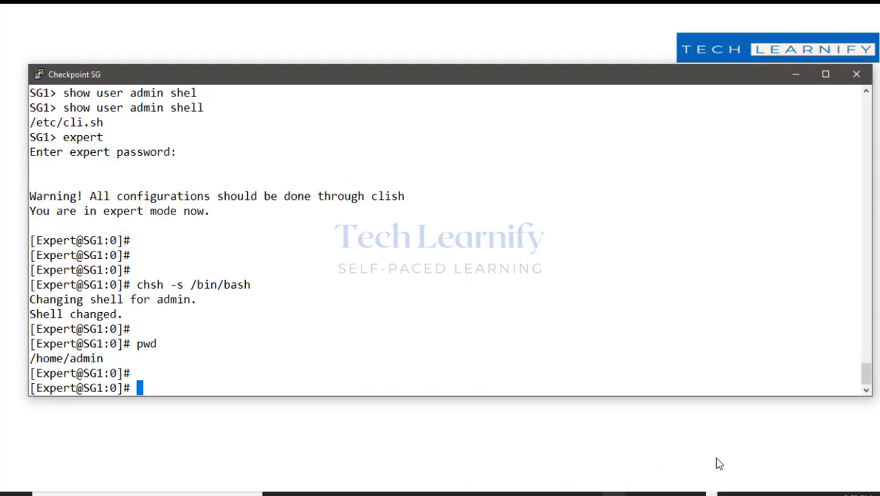
{"action": "key", "text": "Return"}
{"action": "key", "text": "Return"}
{"action": "type", "text": "vp"}
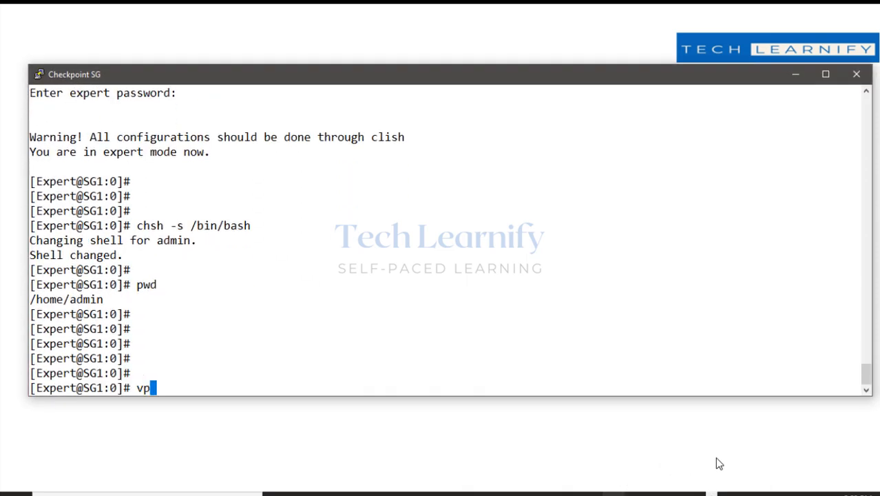
{"action": "type", "text": "n tu"}
{"action": "key", "text": "Return"}
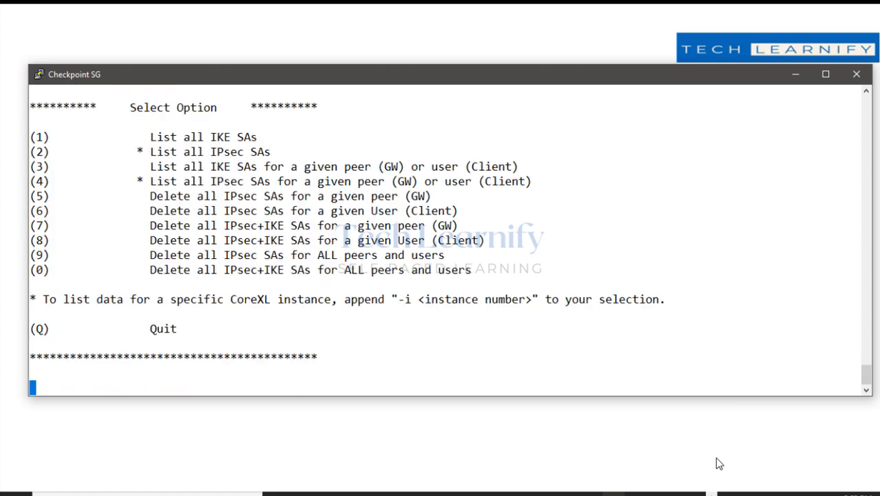
{"action": "type", "text": "1"}
{"action": "key", "text": "Return"}
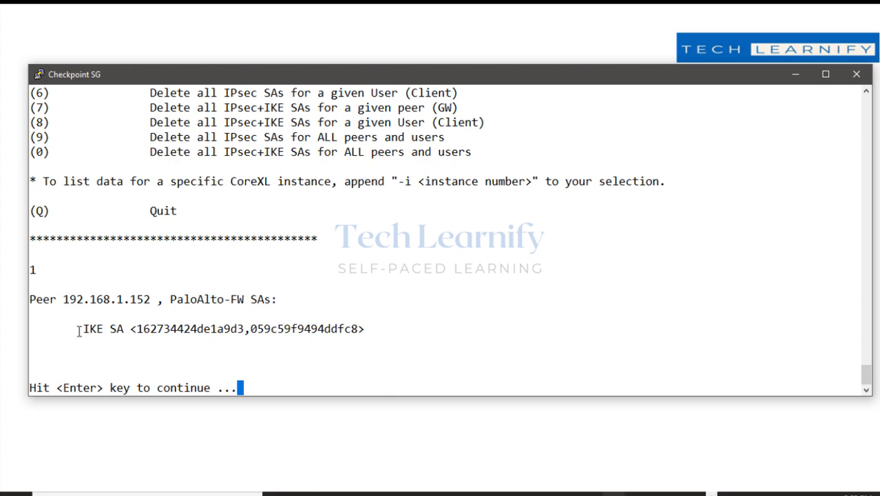
{"action": "left_click_drag", "start_coordinate": [77, 329], "coordinate": [344, 330]}
{"action": "left_click", "coordinate": [440, 340]}
List all IPsec SAs with option 2, highlighting '(No IPSec SAs)'.
{"action": "key", "text": "Return"}
{"action": "type", "text": "2"}
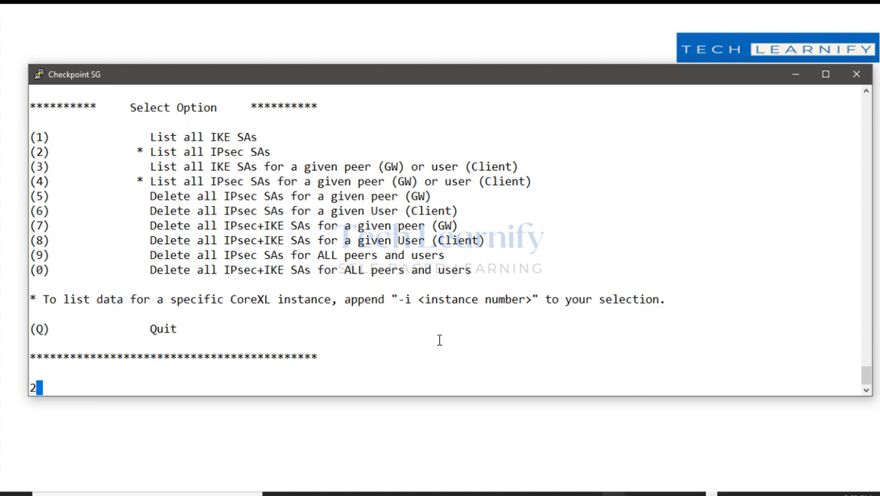
{"action": "key", "text": "Return"}
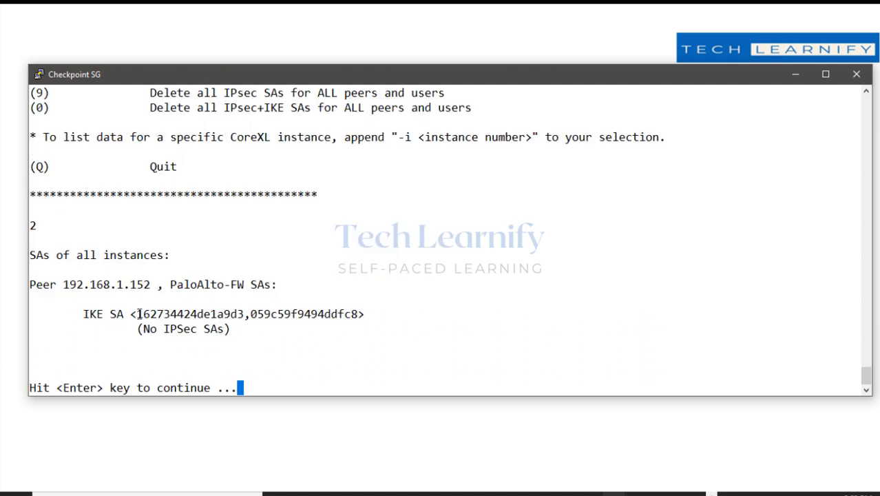
{"action": "left_click_drag", "start_coordinate": [145, 328], "coordinate": [238, 330]}
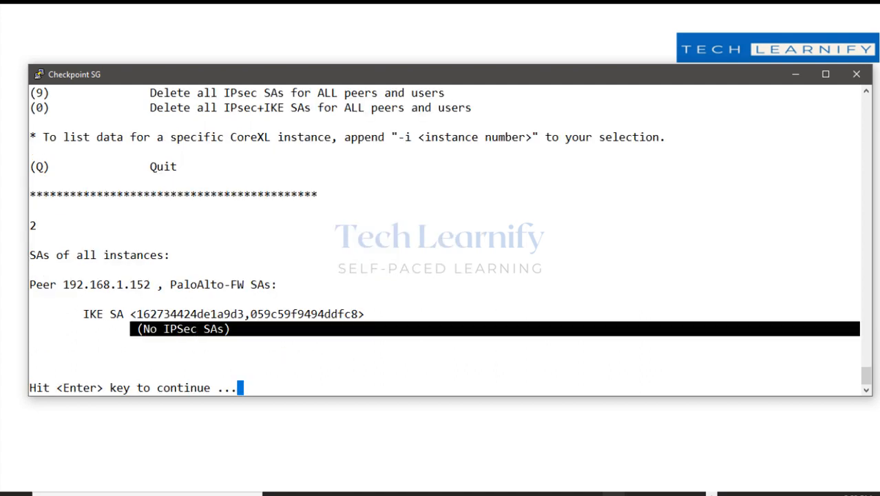
{"action": "left_click", "coordinate": [269, 379]}
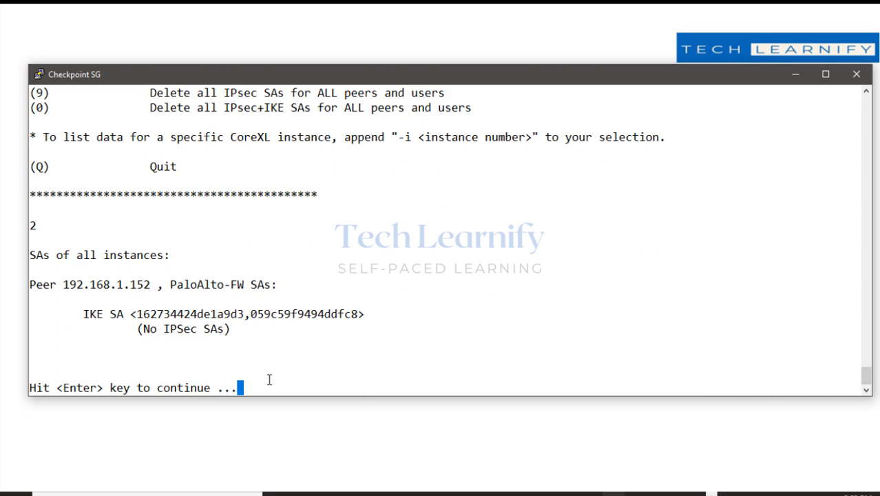
Quit the tunnel utility with 'q' and minimize the Check Point terminal.
{"action": "key", "text": "Return"}
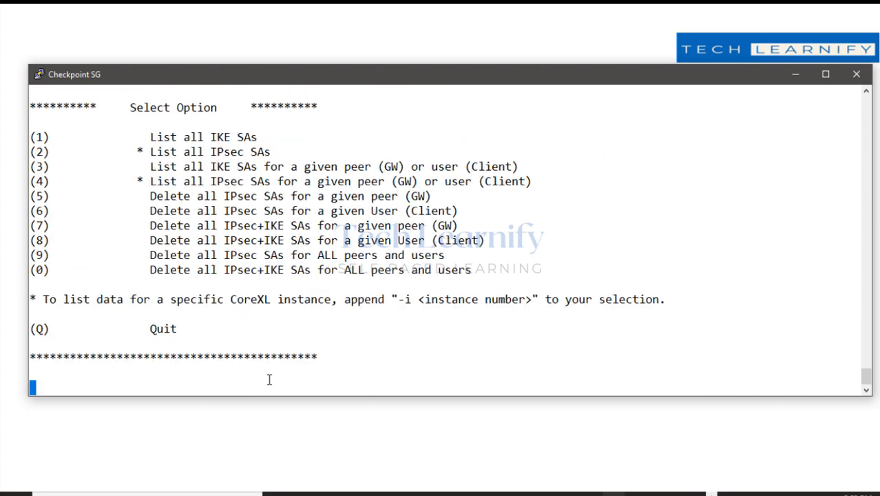
{"action": "type", "text": "q"}
{"action": "key", "text": "Return"}
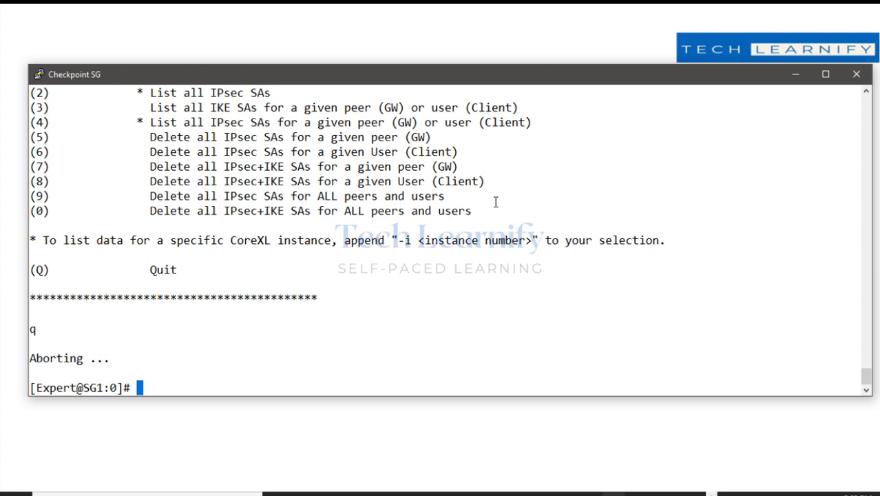
{"action": "left_click", "coordinate": [794, 77]}
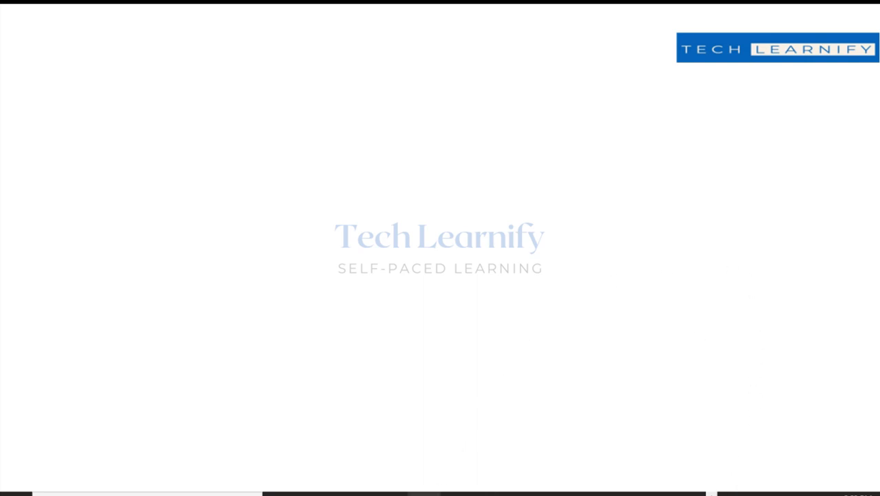
Copy the remote legacy_ike.elg into F:\Checkpoint, overwriting the old copy, then switch to IKEView.
{"action": "left_click", "coordinate": [446, 491]}
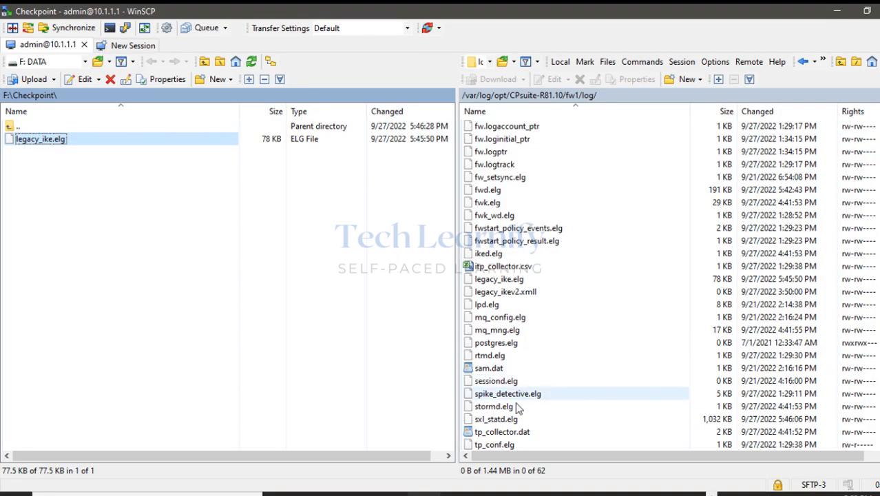
{"action": "left_click", "coordinate": [501, 279]}
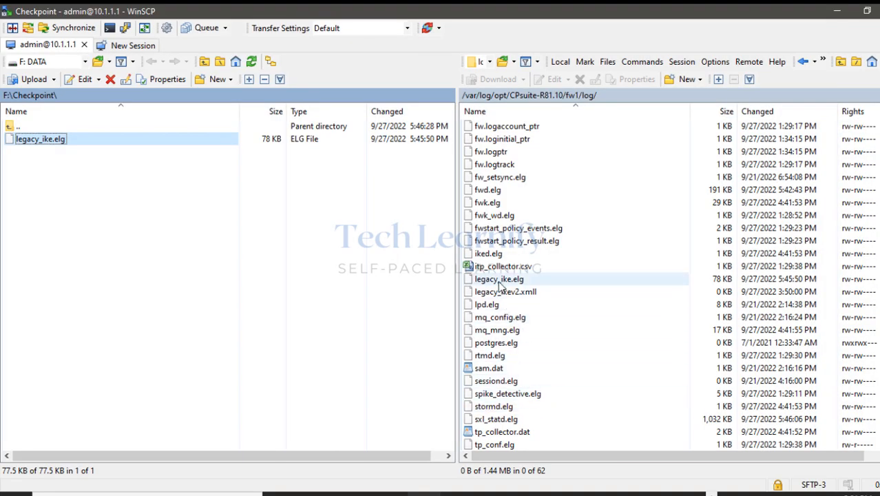
{"action": "left_click_drag", "start_coordinate": [500, 284], "coordinate": [197, 200]}
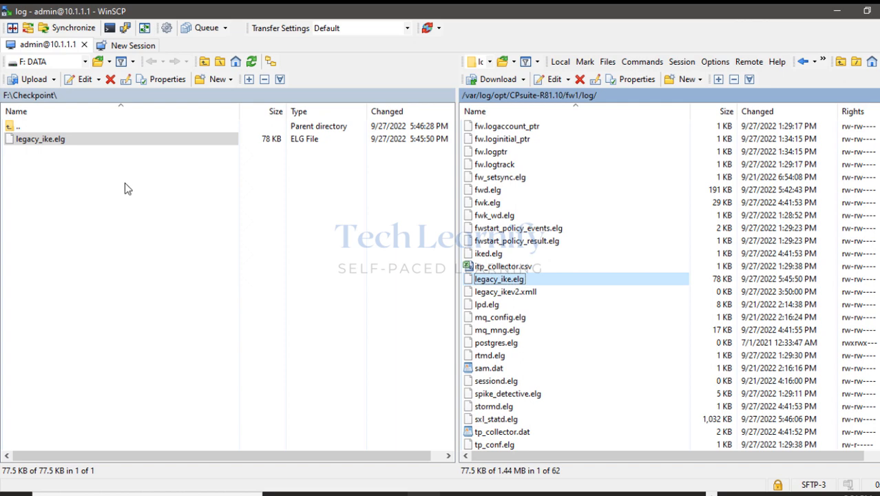
{"action": "left_click", "coordinate": [407, 301]}
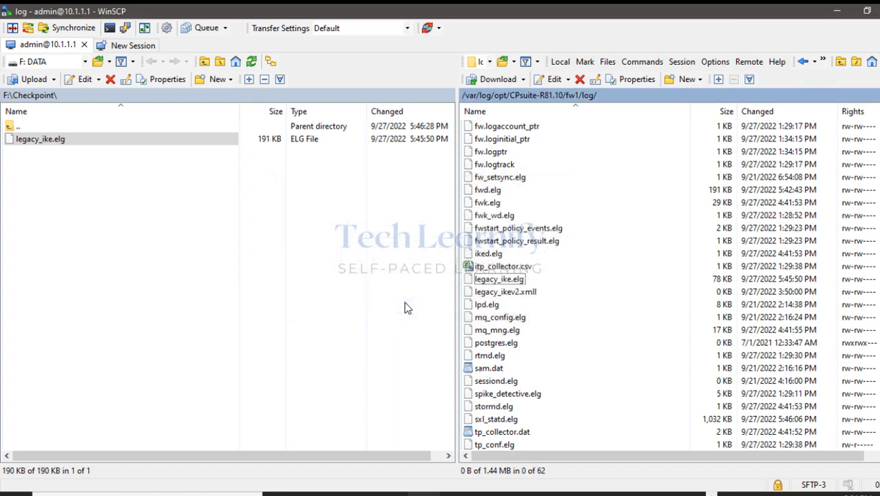
{"action": "left_click", "coordinate": [457, 493]}
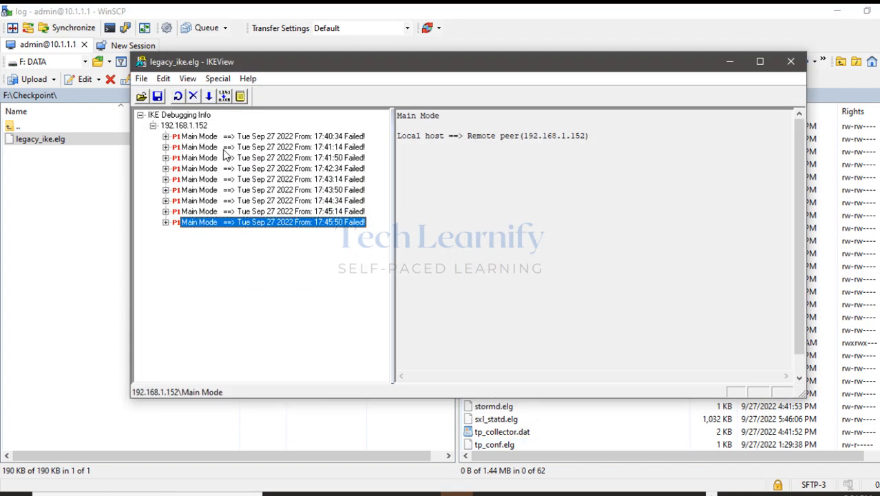
Reopen and refresh legacy_ike.elg, expanding peer 192.168.1.152 and the 17:53:09 Main Mode.
{"action": "left_click", "coordinate": [141, 79]}
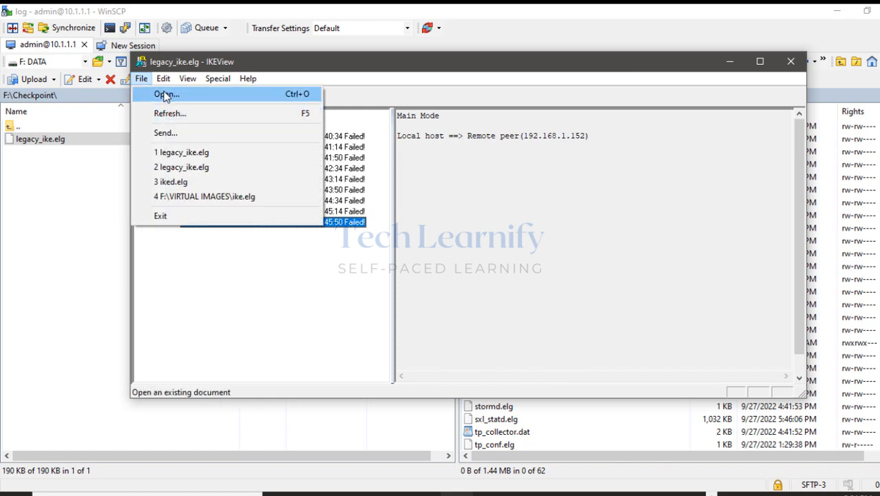
{"action": "left_click", "coordinate": [164, 95]}
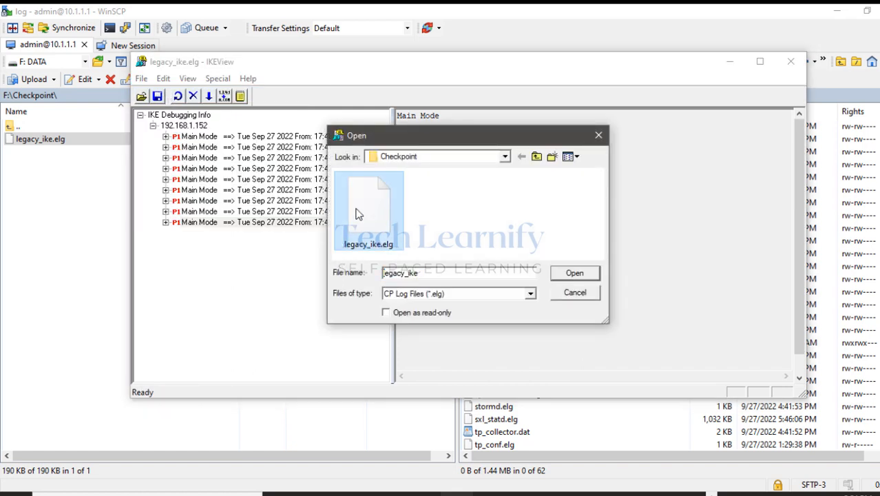
{"action": "double_click", "coordinate": [358, 196]}
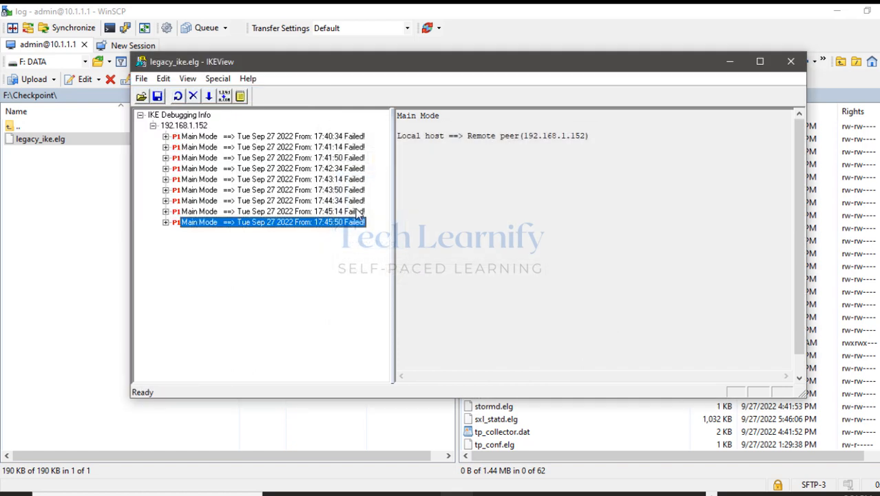
{"action": "left_click", "coordinate": [141, 79]}
{"action": "left_click", "coordinate": [160, 115]}
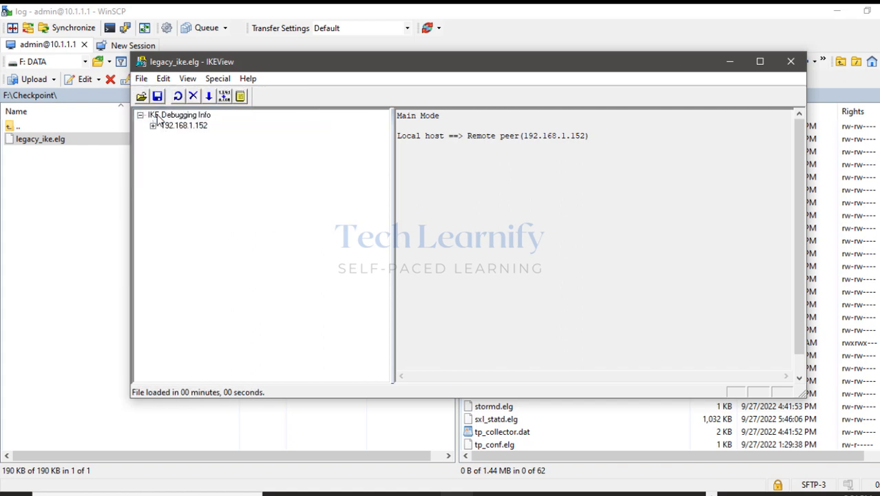
{"action": "left_click", "coordinate": [152, 128]}
{"action": "scroll", "coordinate": [251, 310], "scroll_direction": "down", "scroll_amount": 1}
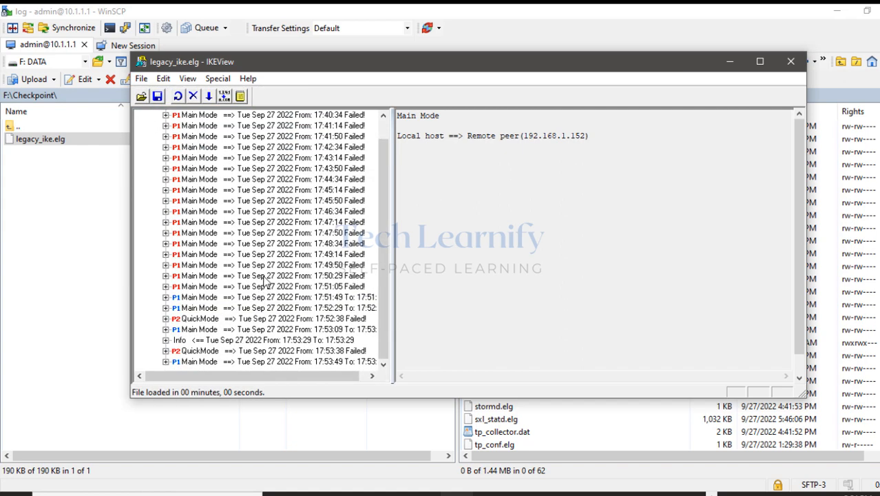
{"action": "left_click", "coordinate": [165, 329]}
{"action": "scroll", "coordinate": [388, 305], "scroll_direction": "down", "scroll_amount": 2}
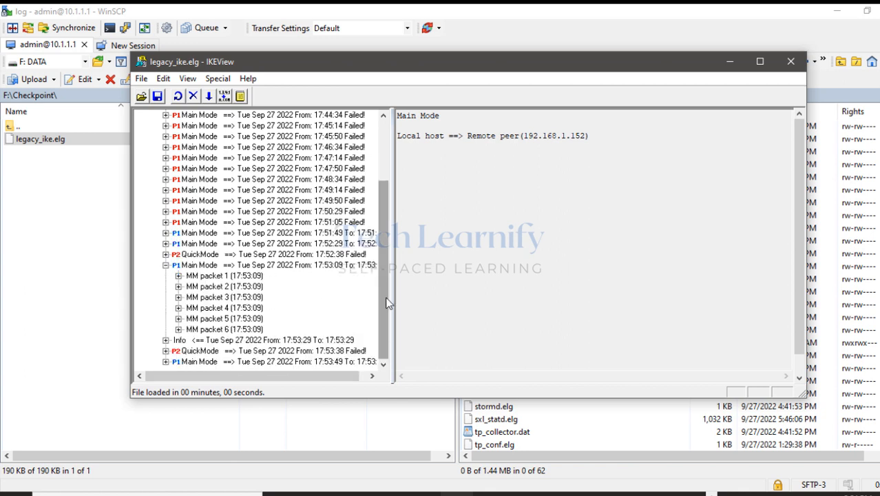
Annotate the 17:53:09 Main Mode and its six MM packets, then clear and collapse.
{"action": "left_click", "coordinate": [872, 159]}
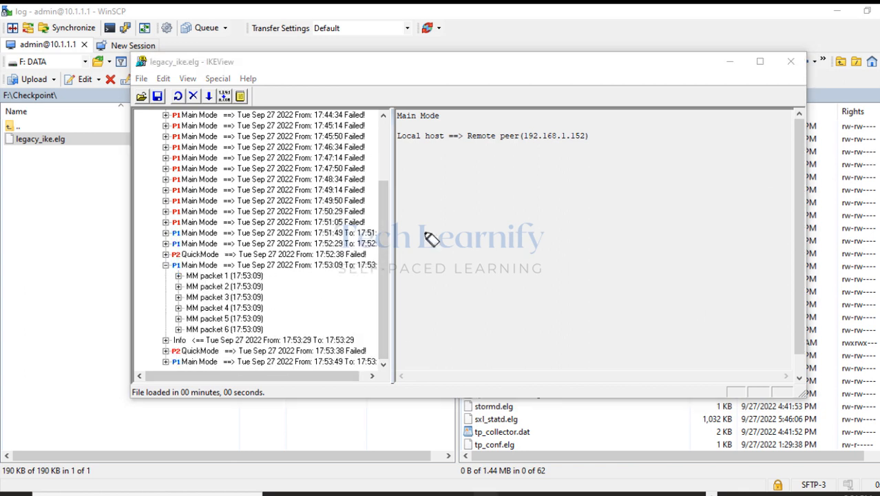
{"action": "left_click_drag", "start_coordinate": [158, 267], "coordinate": [282, 269]}
{"action": "left_click", "coordinate": [225, 275]}
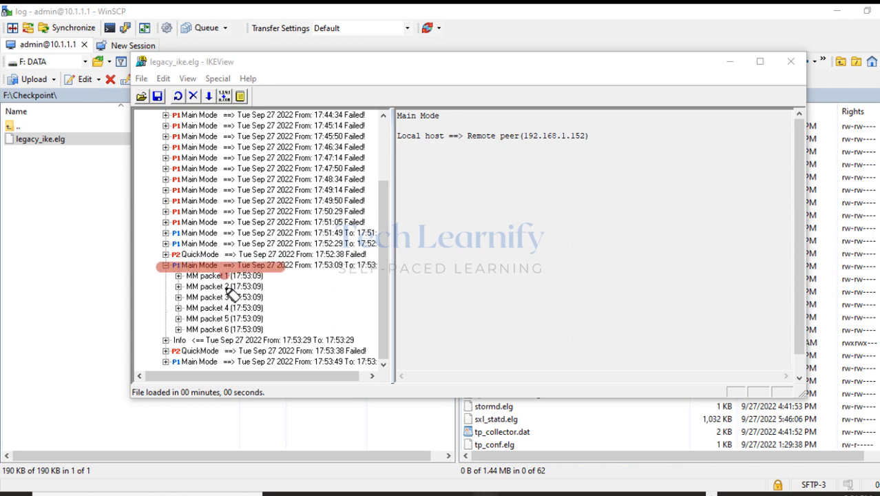
{"action": "left_click", "coordinate": [225, 286]}
{"action": "left_click", "coordinate": [226, 297]}
{"action": "left_click", "coordinate": [226, 308]}
{"action": "left_click", "coordinate": [226, 318]}
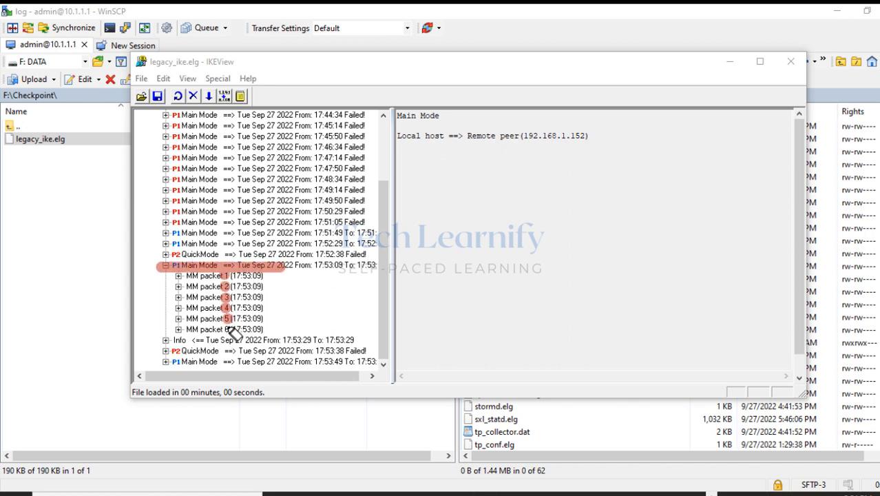
{"action": "left_click", "coordinate": [226, 329]}
{"action": "mouse_move", "coordinate": [263, 330]}
{"action": "left_mouse_down"}
{"action": "mouse_move", "coordinate": [181, 329]}
{"action": "mouse_move", "coordinate": [178, 282]}
{"action": "mouse_move", "coordinate": [293, 274]}
{"action": "left_mouse_up"}
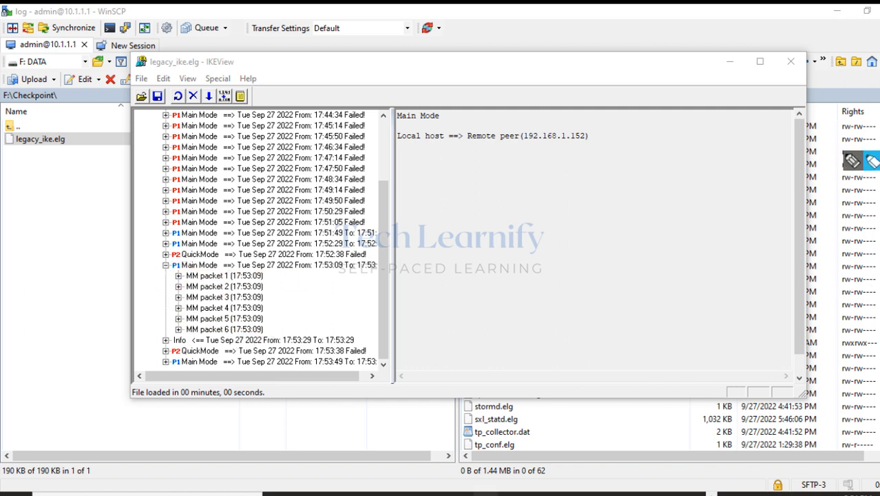
{"action": "left_click", "coordinate": [165, 265]}
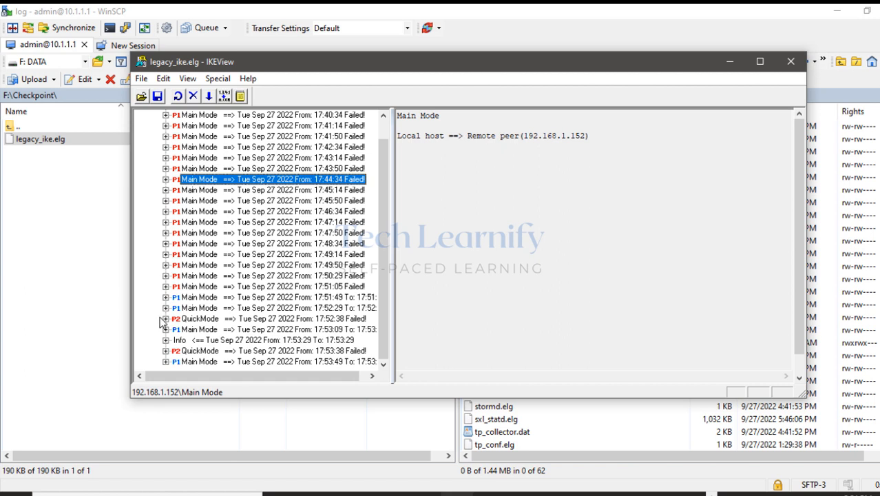
Drill into QuickMode 17:53:38 QM packet 1's Security Association prop1 to transform ESP_AES.
{"action": "left_click", "coordinate": [165, 350]}
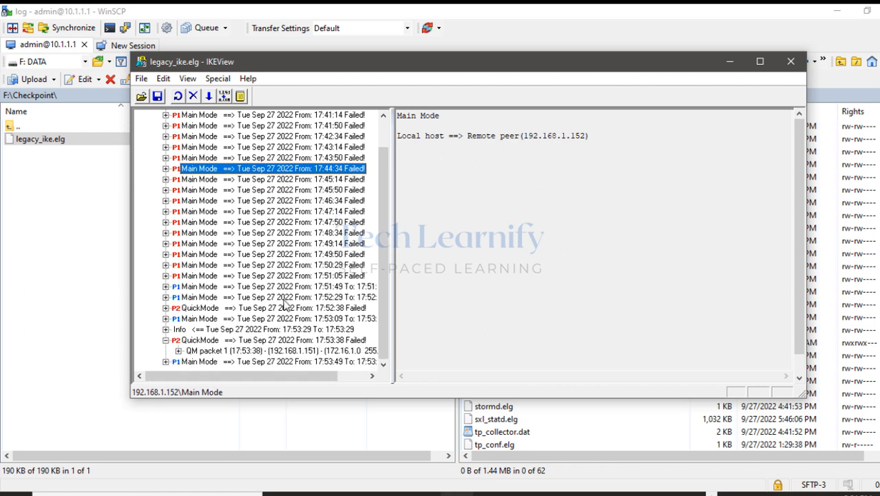
{"action": "left_click", "coordinate": [178, 361]}
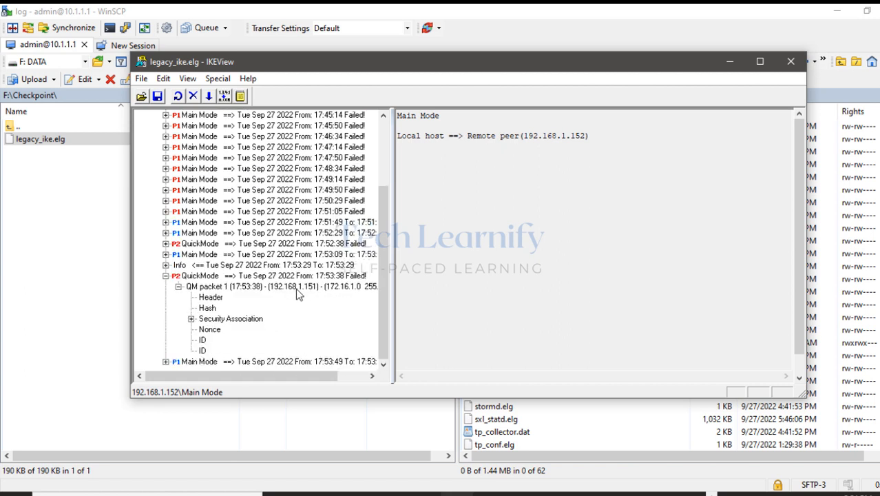
{"action": "left_click", "coordinate": [259, 287]}
{"action": "left_click", "coordinate": [228, 319]}
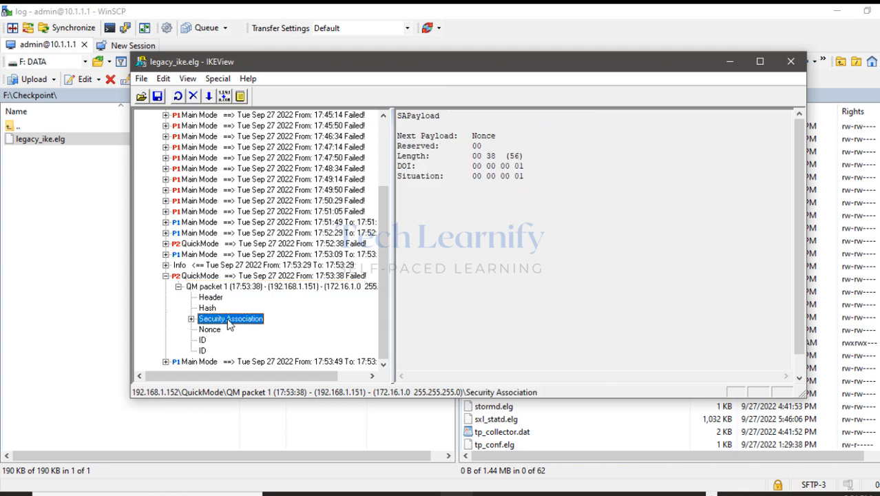
{"action": "left_click", "coordinate": [191, 319]}
{"action": "left_click", "coordinate": [232, 331]}
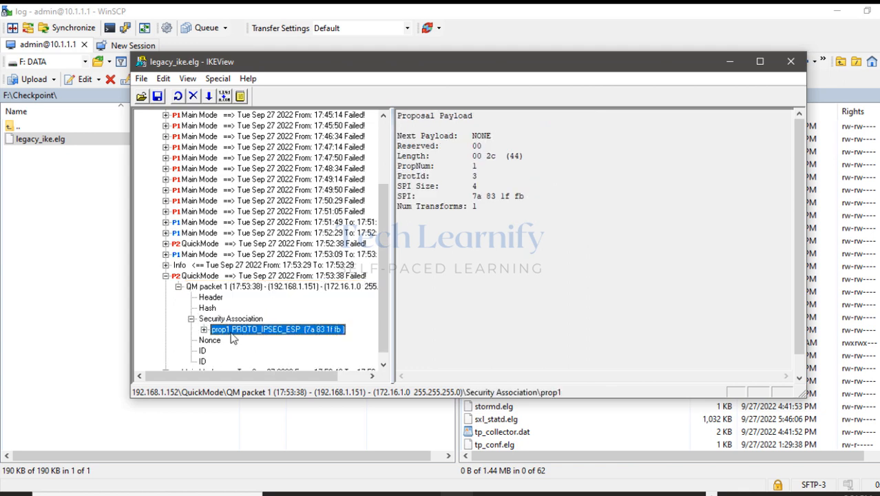
{"action": "left_click", "coordinate": [204, 330]}
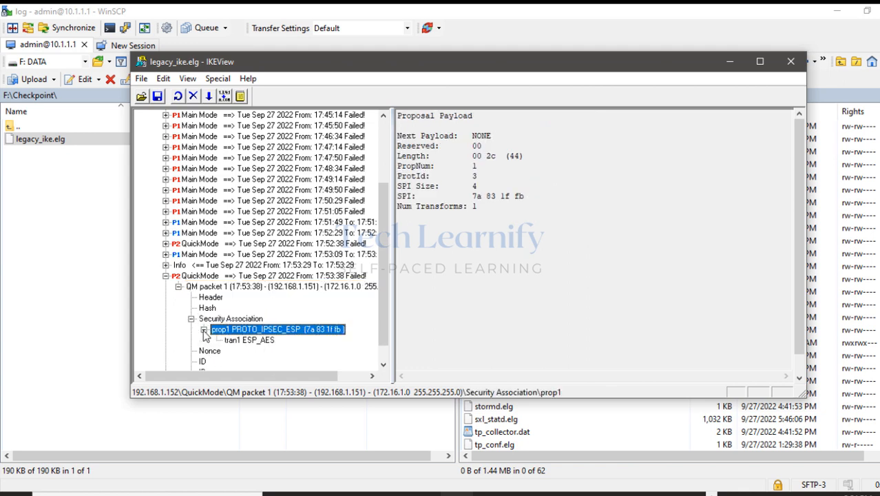
{"action": "left_click", "coordinate": [240, 341]}
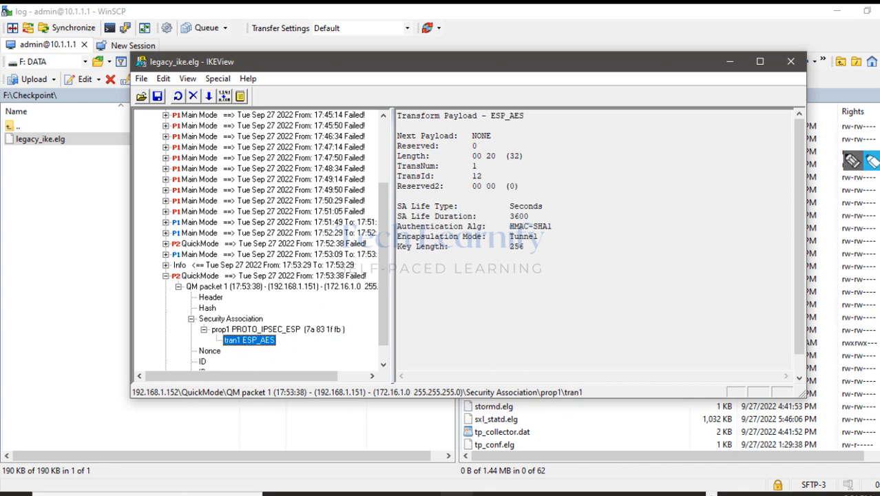
Highlight the ESP_AES transform name and Tunnel encapsulation mode.
{"action": "left_click", "coordinate": [872, 161]}
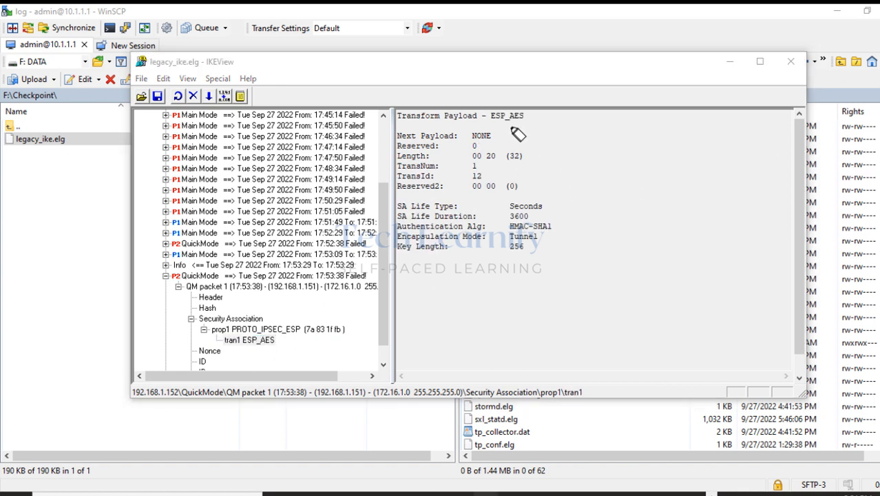
{"action": "mouse_move", "coordinate": [490, 117]}
{"action": "left_mouse_down"}
{"action": "mouse_move", "coordinate": [523, 119]}
{"action": "mouse_move", "coordinate": [490, 125]}
{"action": "mouse_move", "coordinate": [505, 121]}
{"action": "left_mouse_up"}
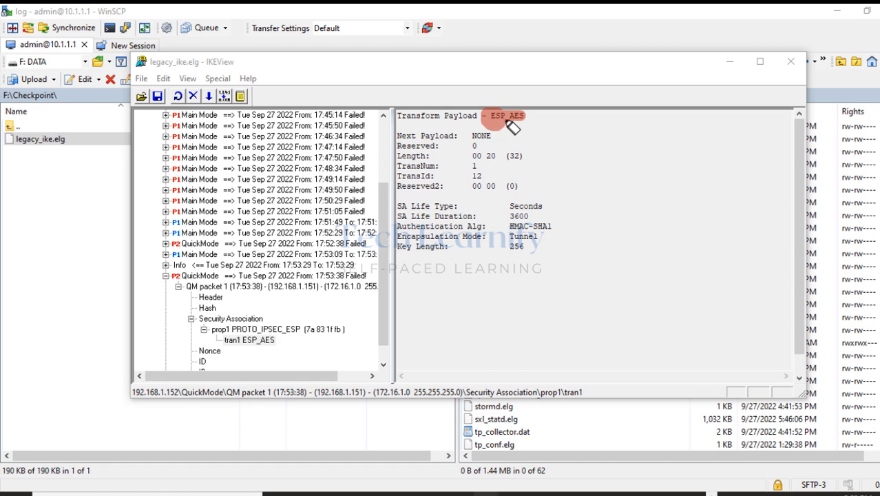
{"action": "mouse_move", "coordinate": [534, 238]}
{"action": "left_mouse_down"}
{"action": "mouse_move", "coordinate": [511, 236]}
{"action": "mouse_move", "coordinate": [532, 234]}
{"action": "left_mouse_up"}
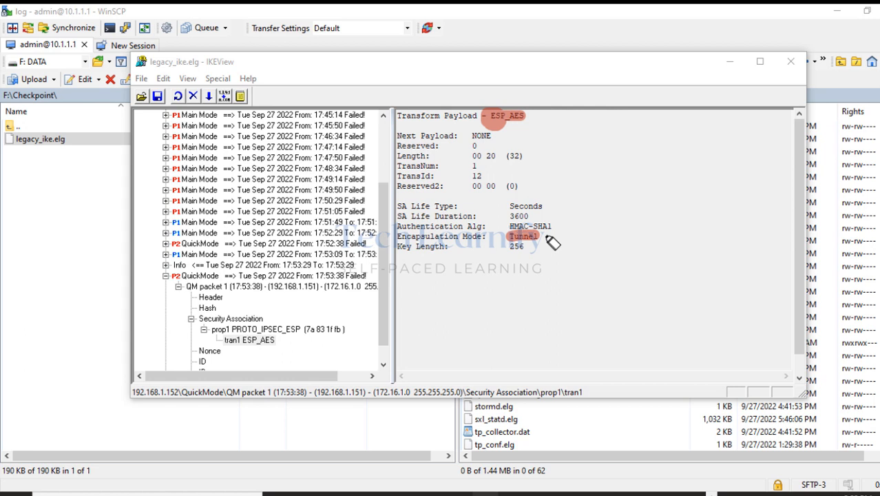
{"action": "mouse_move", "coordinate": [879, 167]}
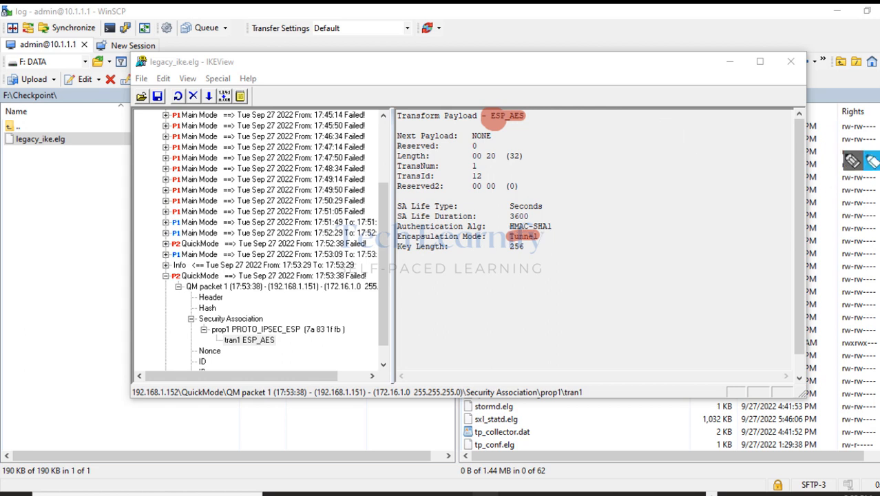
{"action": "left_click", "coordinate": [852, 164]}
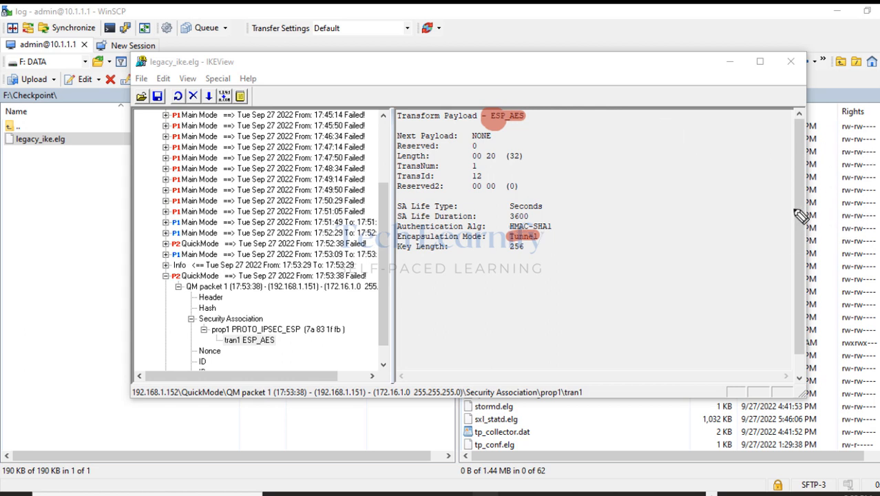
Write the heading 'IKE Phase 2 ⇒ Data Plane' and an Encryption method note.
{"action": "mouse_move", "coordinate": [564, 131]}
{"action": "left_mouse_down"}
{"action": "mouse_move", "coordinate": [753, 142]}
{"action": "mouse_move", "coordinate": [745, 135]}
{"action": "left_mouse_up"}
{"action": "mouse_move", "coordinate": [574, 49]}
{"action": "left_mouse_down"}
{"action": "mouse_move", "coordinate": [573, 77]}
{"action": "mouse_move", "coordinate": [632, 64]}
{"action": "mouse_move", "coordinate": [659, 69]}
{"action": "mouse_move", "coordinate": [648, 69]}
{"action": "left_mouse_up"}
{"action": "left_click_drag", "start_coordinate": [661, 68], "coordinate": [683, 69]}
{"action": "left_click_drag", "start_coordinate": [472, 50], "coordinate": [473, 77]}
{"action": "mouse_move", "coordinate": [490, 55]}
{"action": "left_mouse_down"}
{"action": "mouse_move", "coordinate": [493, 78]}
{"action": "mouse_move", "coordinate": [549, 84]}
{"action": "left_mouse_up"}
{"action": "left_click_drag", "start_coordinate": [493, 87], "coordinate": [672, 84]}
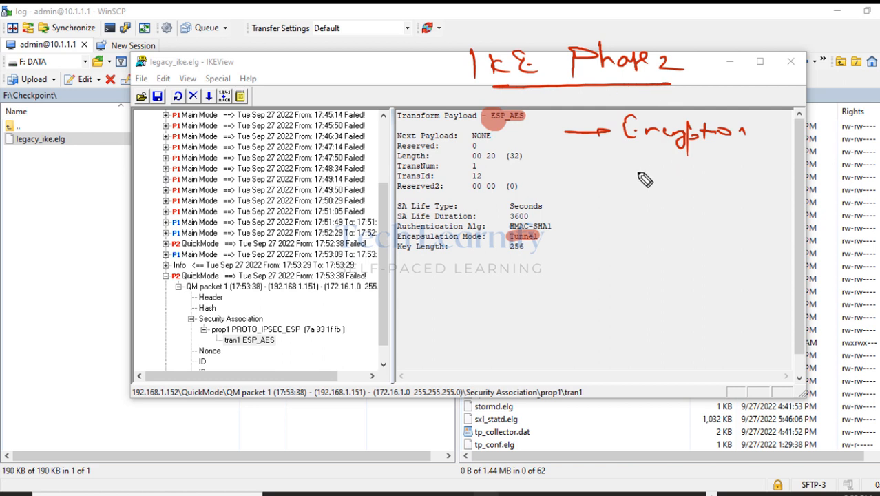
{"action": "left_click_drag", "start_coordinate": [628, 121], "coordinate": [645, 120]}
{"action": "mouse_move", "coordinate": [628, 131]}
{"action": "left_mouse_down"}
{"action": "mouse_move", "coordinate": [642, 131]}
{"action": "mouse_move", "coordinate": [659, 179]}
{"action": "mouse_move", "coordinate": [707, 165]}
{"action": "mouse_move", "coordinate": [727, 171]}
{"action": "mouse_move", "coordinate": [692, 170]}
{"action": "left_mouse_up"}
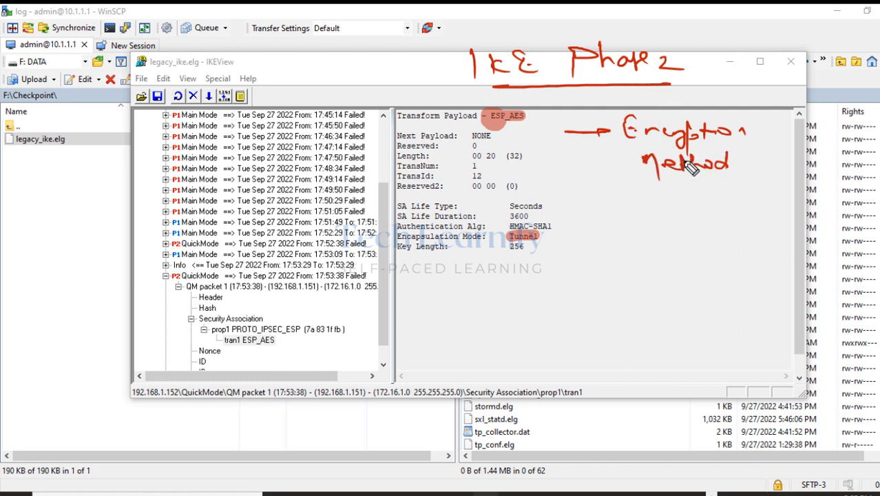
{"action": "left_click_drag", "start_coordinate": [688, 64], "coordinate": [716, 70]}
{"action": "mouse_move", "coordinate": [710, 59]}
{"action": "left_mouse_down"}
{"action": "mouse_move", "coordinate": [738, 72]}
{"action": "mouse_move", "coordinate": [798, 69]}
{"action": "left_mouse_up"}
{"action": "mouse_move", "coordinate": [764, 102]}
{"action": "left_mouse_down"}
{"action": "mouse_move", "coordinate": [778, 85]}
{"action": "mouse_move", "coordinate": [806, 96]}
{"action": "mouse_move", "coordinate": [825, 89]}
{"action": "mouse_move", "coordinate": [803, 103]}
{"action": "left_mouse_up"}
{"action": "left_click_drag", "start_coordinate": [736, 55], "coordinate": [728, 82]}
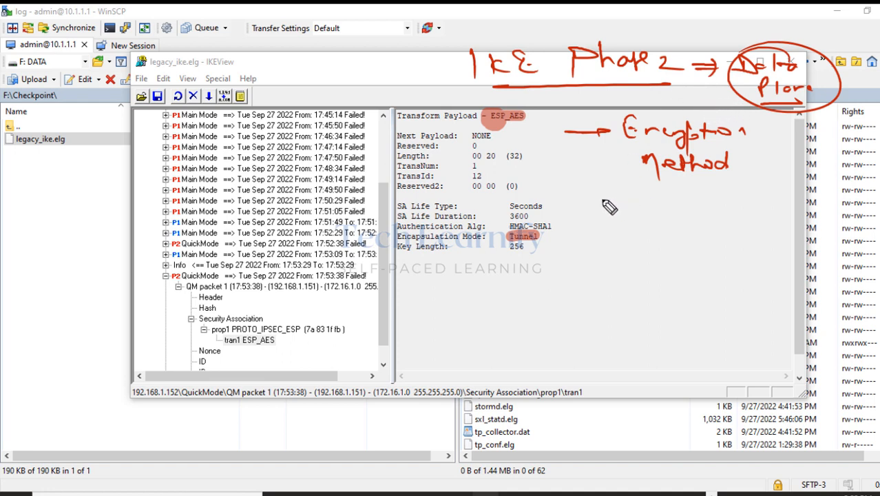
Add Hashing, LifeTime, DH group and PFS notes, starring the DH group.
{"action": "mouse_move", "coordinate": [578, 201]}
{"action": "left_mouse_down"}
{"action": "mouse_move", "coordinate": [719, 206]}
{"action": "mouse_move", "coordinate": [731, 224]}
{"action": "left_mouse_up"}
{"action": "mouse_move", "coordinate": [566, 252]}
{"action": "left_mouse_down"}
{"action": "mouse_move", "coordinate": [697, 265]}
{"action": "mouse_move", "coordinate": [720, 251]}
{"action": "mouse_move", "coordinate": [737, 263]}
{"action": "mouse_move", "coordinate": [733, 256]}
{"action": "left_mouse_up"}
{"action": "mouse_move", "coordinate": [566, 298]}
{"action": "left_mouse_down"}
{"action": "mouse_move", "coordinate": [716, 303]}
{"action": "mouse_move", "coordinate": [731, 316]}
{"action": "left_mouse_up"}
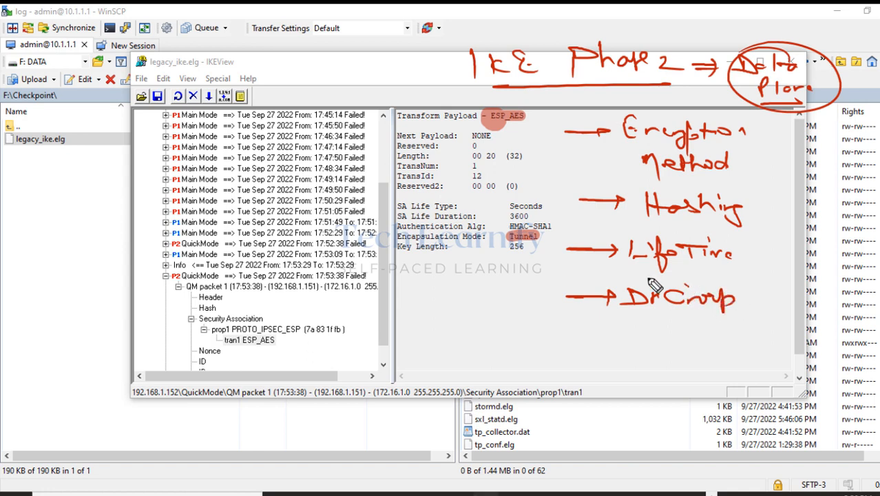
{"action": "mouse_move", "coordinate": [654, 286]}
{"action": "left_mouse_down"}
{"action": "mouse_move", "coordinate": [513, 289]}
{"action": "mouse_move", "coordinate": [486, 303]}
{"action": "left_mouse_up"}
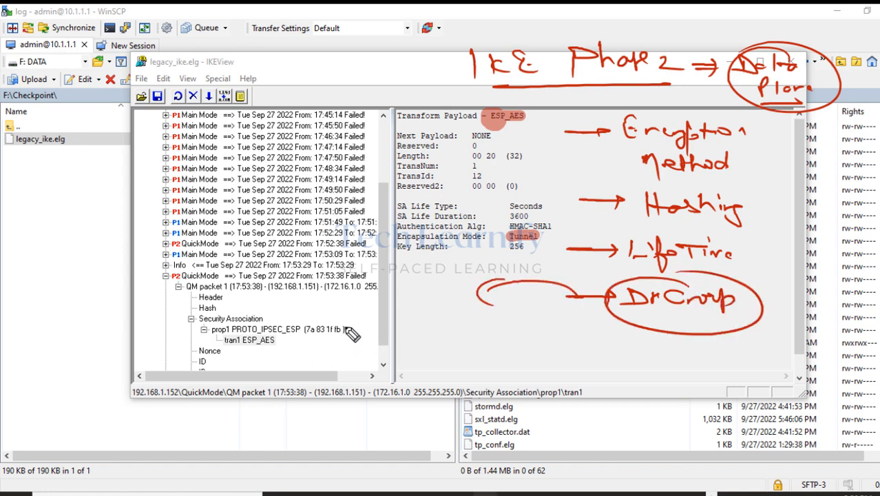
{"action": "mouse_move", "coordinate": [344, 348]}
{"action": "left_mouse_down"}
{"action": "mouse_move", "coordinate": [359, 325]}
{"action": "mouse_move", "coordinate": [376, 348]}
{"action": "left_mouse_up"}
{"action": "mouse_move", "coordinate": [396, 320]}
{"action": "left_mouse_down"}
{"action": "mouse_move", "coordinate": [348, 351]}
{"action": "mouse_move", "coordinate": [398, 348]}
{"action": "left_mouse_up"}
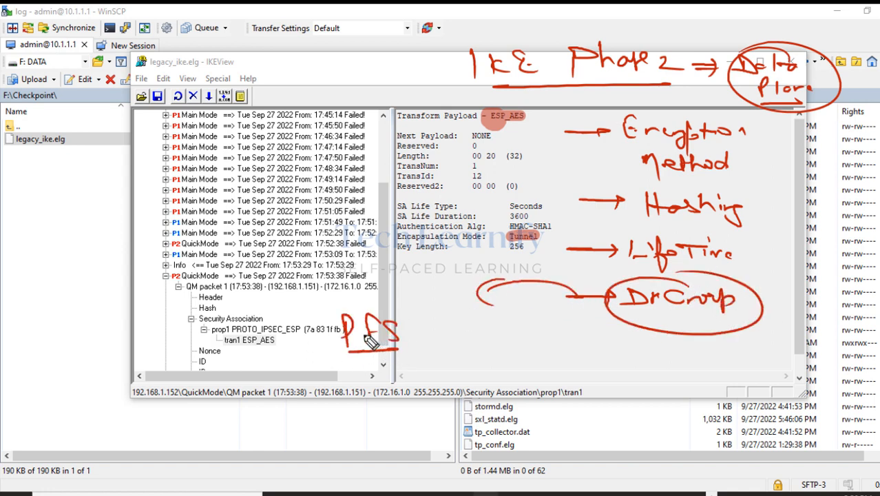
{"action": "left_click_drag", "start_coordinate": [348, 310], "coordinate": [393, 353]}
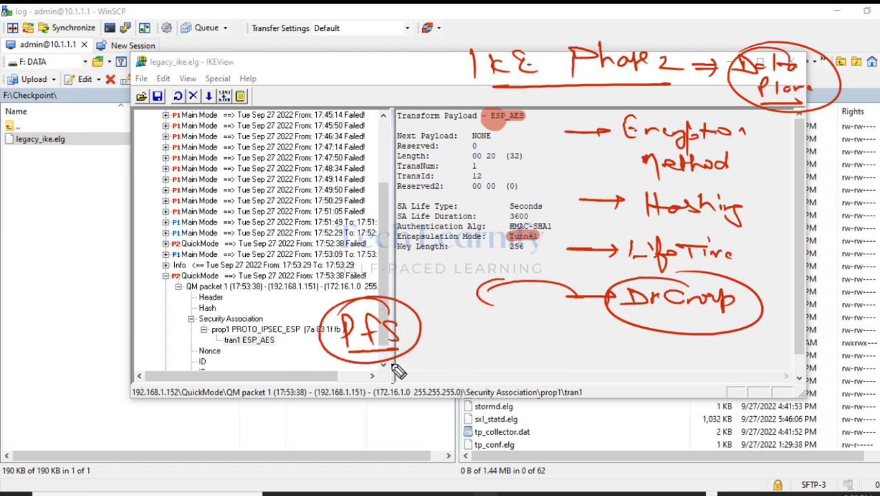
{"action": "mouse_move", "coordinate": [769, 288]}
{"action": "left_mouse_down"}
{"action": "mouse_move", "coordinate": [780, 300]}
{"action": "mouse_move", "coordinate": [769, 301]}
{"action": "left_mouse_up"}
{"action": "left_click_drag", "start_coordinate": [763, 296], "coordinate": [786, 294]}
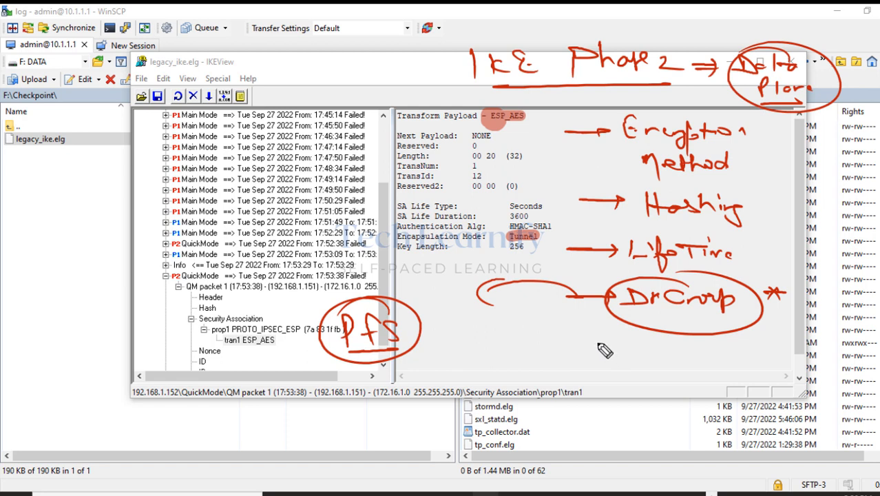
Add ESP/AH and Tunnel/Transport notes, circling ESP and the encapsulation lines.
{"action": "mouse_move", "coordinate": [573, 342]}
{"action": "left_mouse_down"}
{"action": "mouse_move", "coordinate": [673, 343]}
{"action": "mouse_move", "coordinate": [691, 360]}
{"action": "mouse_move", "coordinate": [733, 354]}
{"action": "mouse_move", "coordinate": [696, 362]}
{"action": "left_mouse_up"}
{"action": "left_click_drag", "start_coordinate": [626, 364], "coordinate": [649, 367]}
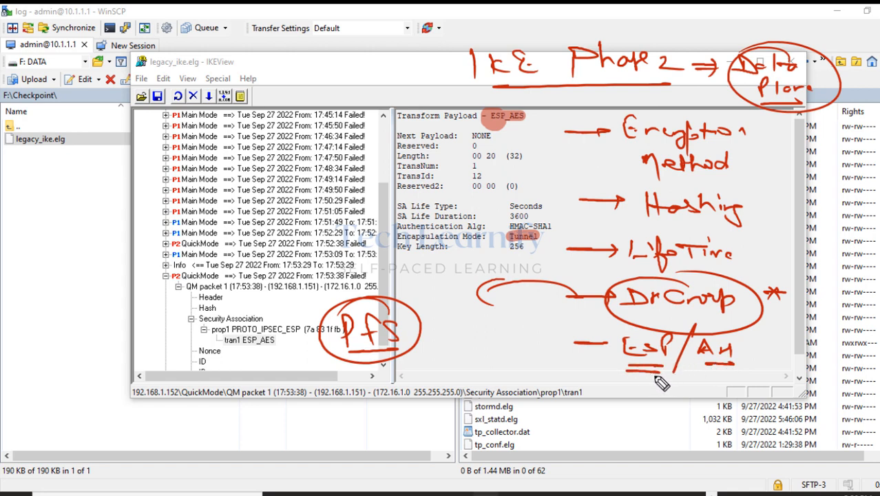
{"action": "left_click_drag", "start_coordinate": [660, 328], "coordinate": [677, 338]}
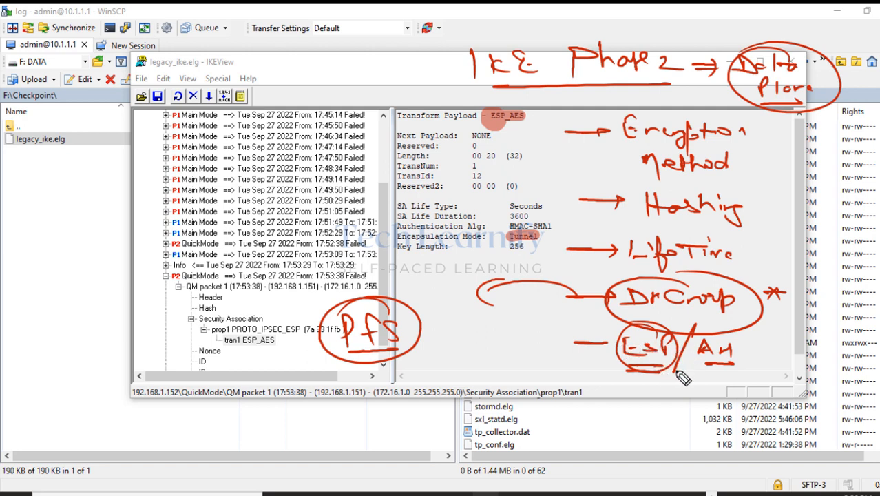
{"action": "mouse_move", "coordinate": [583, 389]}
{"action": "left_mouse_down"}
{"action": "mouse_move", "coordinate": [624, 387]}
{"action": "mouse_move", "coordinate": [632, 398]}
{"action": "mouse_move", "coordinate": [660, 386]}
{"action": "mouse_move", "coordinate": [774, 387]}
{"action": "mouse_move", "coordinate": [785, 375]}
{"action": "left_mouse_up"}
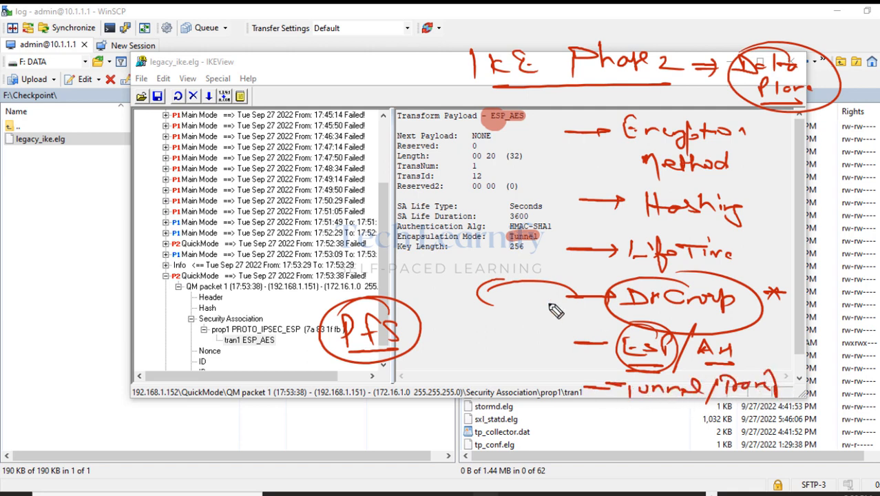
{"action": "mouse_move", "coordinate": [515, 241]}
{"action": "left_mouse_down"}
{"action": "mouse_move", "coordinate": [482, 241]}
{"action": "mouse_move", "coordinate": [501, 273]}
{"action": "left_mouse_up"}
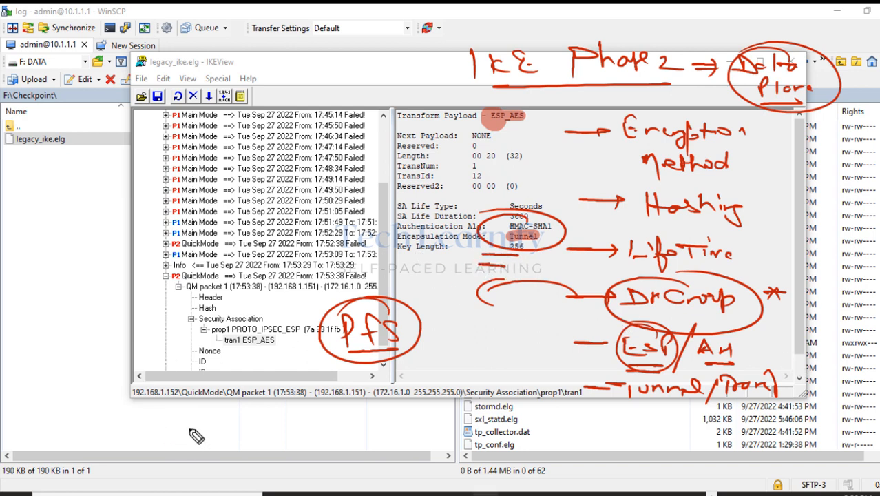
Finish the layer sketch with its 'L3 & Above' note below the log window.
{"action": "mouse_move", "coordinate": [187, 413]}
{"action": "left_mouse_down"}
{"action": "mouse_move", "coordinate": [186, 435]}
{"action": "mouse_move", "coordinate": [296, 433]}
{"action": "mouse_move", "coordinate": [201, 438]}
{"action": "left_mouse_up"}
{"action": "mouse_move", "coordinate": [197, 370]}
{"action": "left_mouse_down"}
{"action": "mouse_move", "coordinate": [217, 383]}
{"action": "mouse_move", "coordinate": [256, 384]}
{"action": "mouse_move", "coordinate": [331, 374]}
{"action": "left_mouse_up"}
{"action": "left_click_drag", "start_coordinate": [265, 397], "coordinate": [343, 395]}
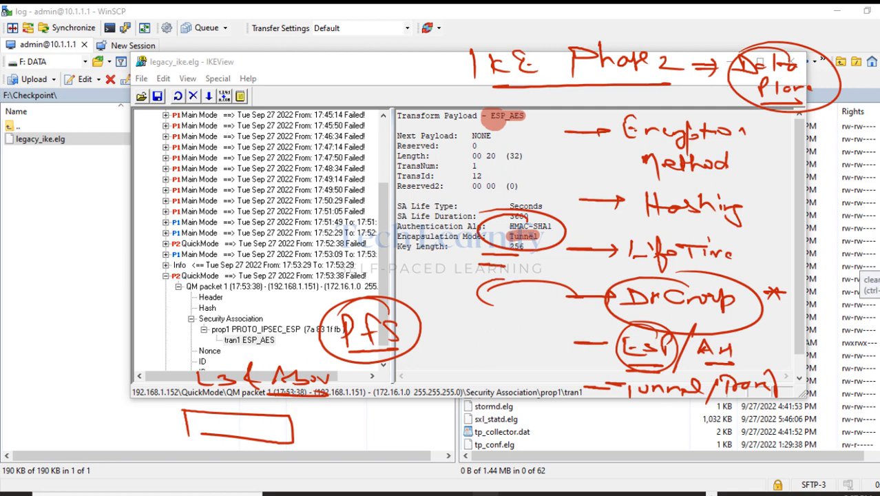
Clear the old notes, circle the 3600-second lifetime marked '= 1 hr', and circle ESP_AES.
{"action": "left_click", "coordinate": [866, 278]}
{"action": "mouse_move", "coordinate": [548, 238]}
{"action": "left_mouse_down"}
{"action": "mouse_move", "coordinate": [558, 245]}
{"action": "mouse_move", "coordinate": [585, 221]}
{"action": "mouse_move", "coordinate": [540, 209]}
{"action": "mouse_move", "coordinate": [615, 226]}
{"action": "mouse_move", "coordinate": [665, 219]}
{"action": "left_mouse_up"}
{"action": "left_click", "coordinate": [653, 222]}
{"action": "left_click_drag", "start_coordinate": [665, 239], "coordinate": [633, 240]}
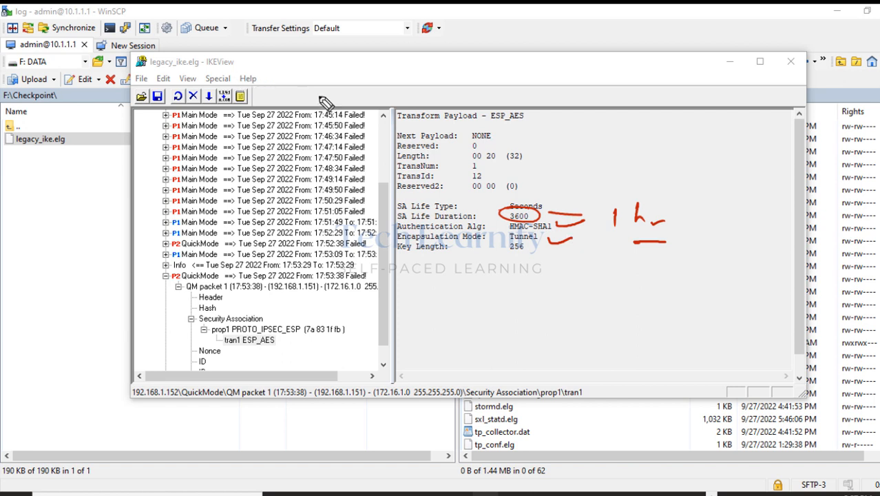
{"action": "left_click_drag", "start_coordinate": [511, 111], "coordinate": [479, 119]}
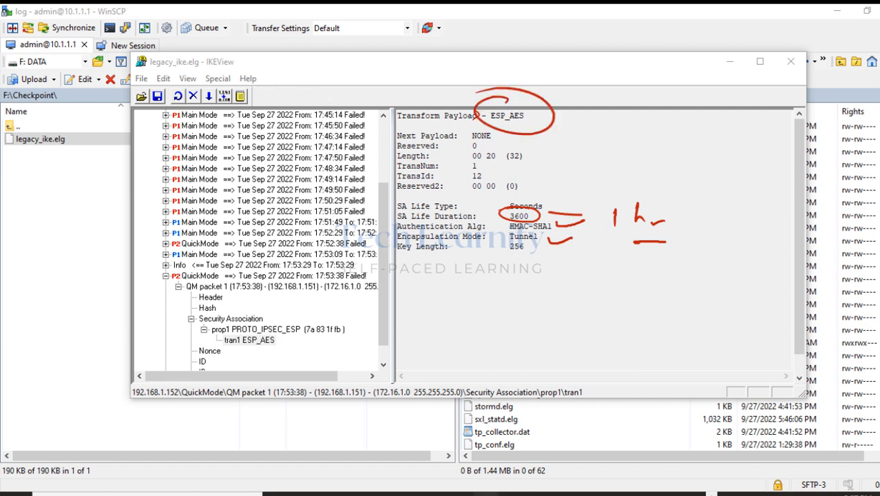
Erase all pen annotations and click back in the transform details pane.
{"action": "left_click", "coordinate": [879, 281]}
{"action": "left_click", "coordinate": [879, 162]}
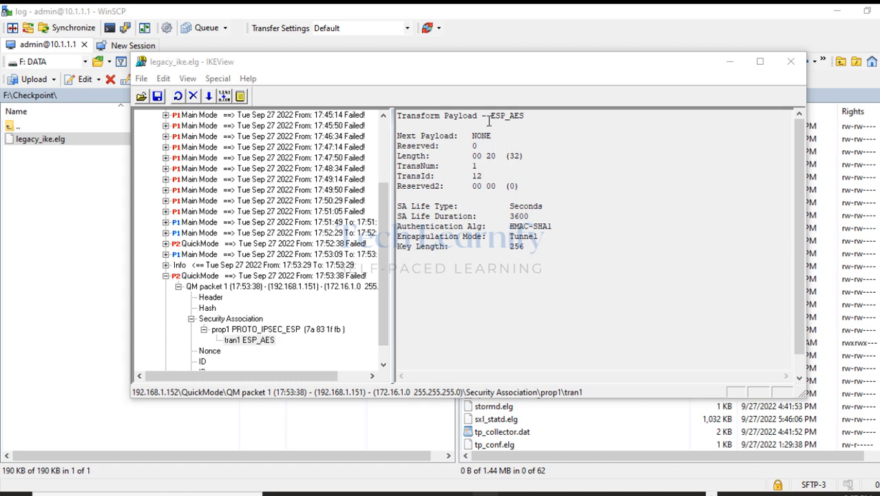
{"action": "left_click_drag", "start_coordinate": [490, 121], "coordinate": [549, 248]}
{"action": "left_click", "coordinate": [532, 291]}
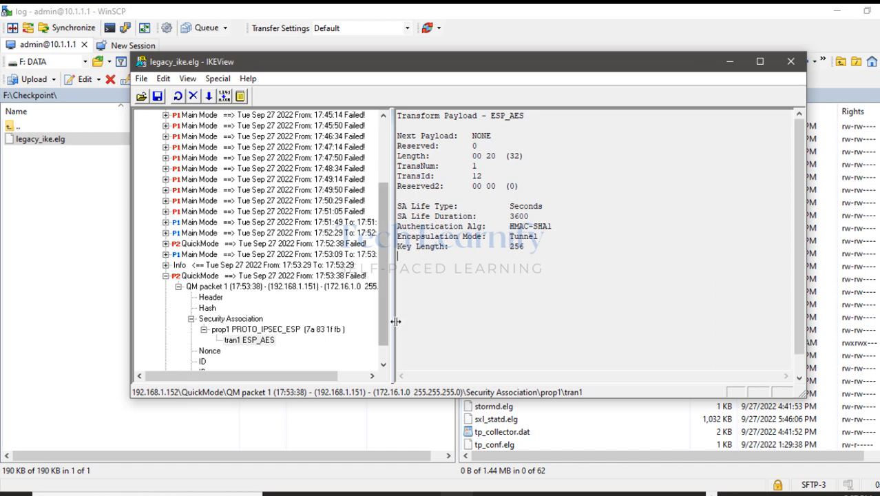
Collapse the 17:53:38 Quick Mode entry and show the 17:52:38 QM packet 1 details.
{"action": "left_click", "coordinate": [384, 367]}
{"action": "left_click", "coordinate": [383, 367]}
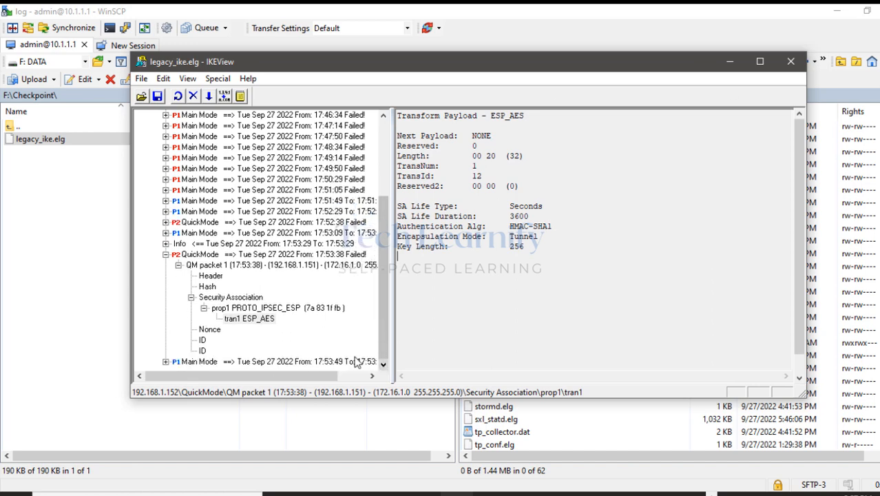
{"action": "left_click", "coordinate": [177, 265]}
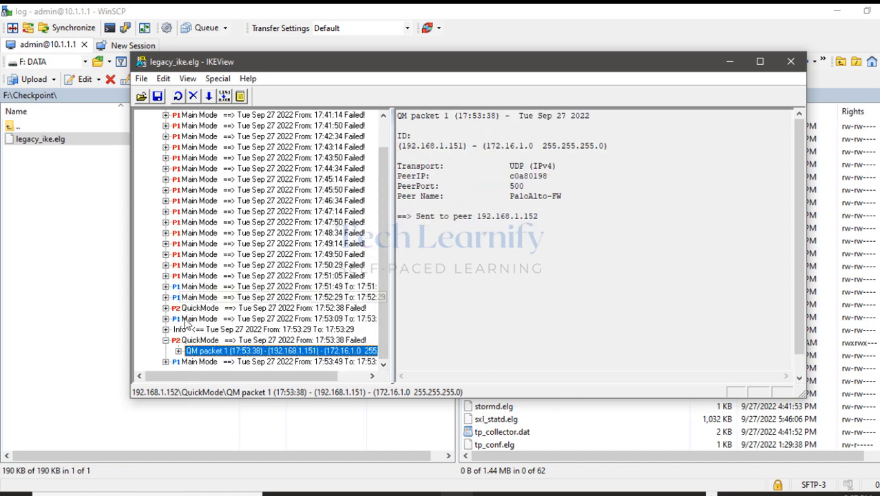
{"action": "left_click", "coordinate": [166, 340]}
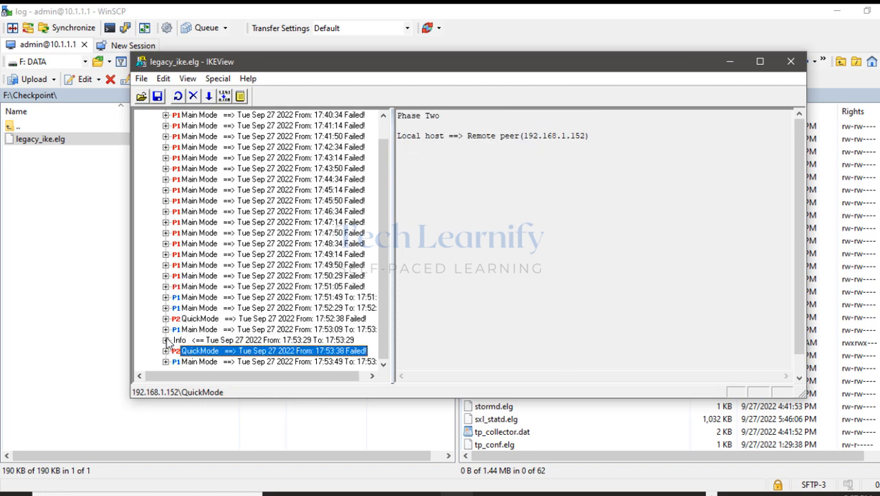
{"action": "left_click", "coordinate": [166, 319]}
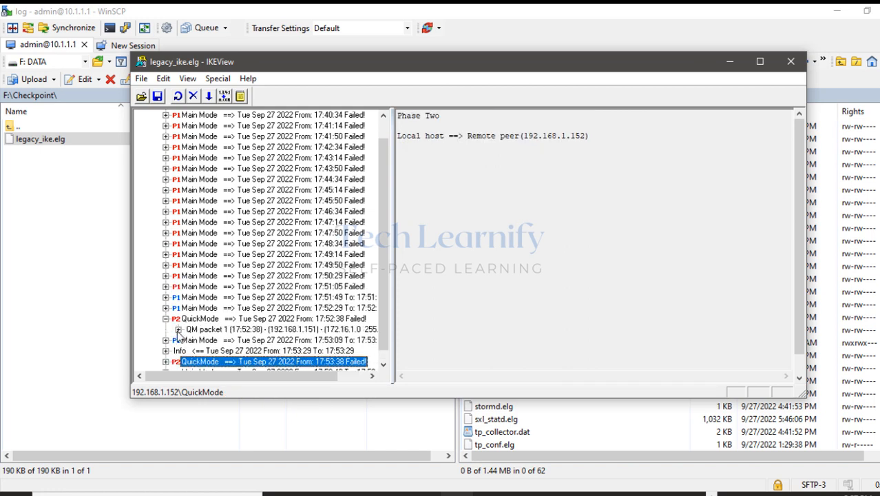
{"action": "left_click", "coordinate": [178, 330]}
{"action": "left_click", "coordinate": [210, 298]}
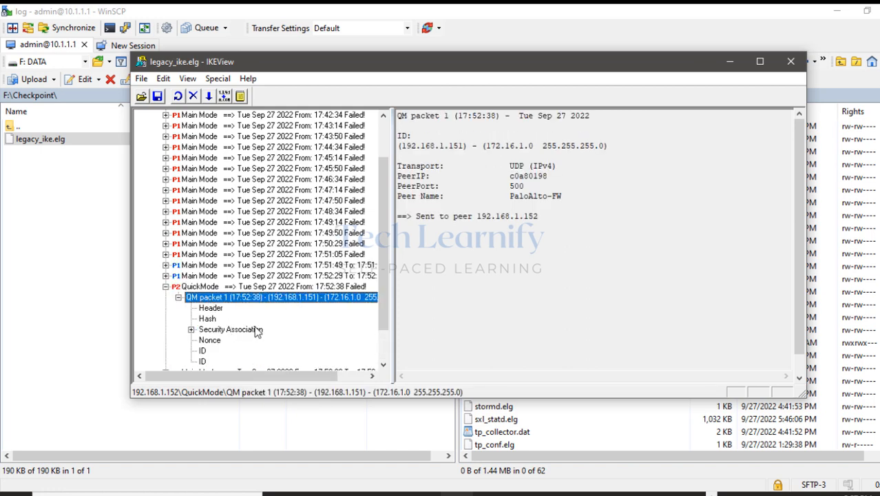
{"action": "scroll", "coordinate": [257, 331], "scroll_direction": "down", "scroll_amount": 2}
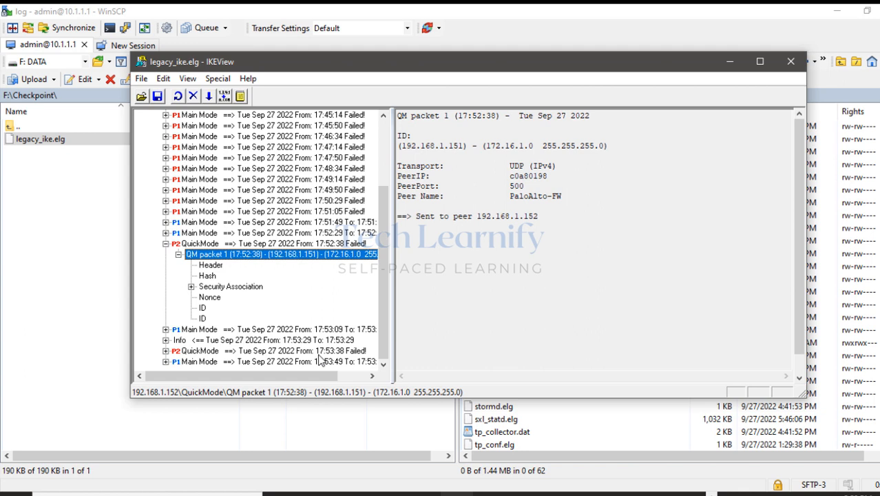
Open that packet's Security Association prop1 proposal, then minimize IKEView.
{"action": "left_click_drag", "start_coordinate": [400, 118], "coordinate": [581, 112]}
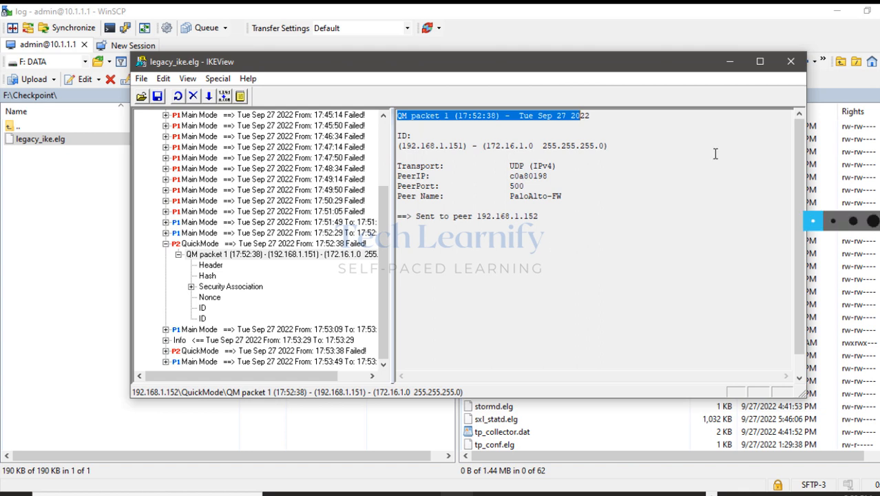
{"action": "left_click", "coordinate": [192, 287]}
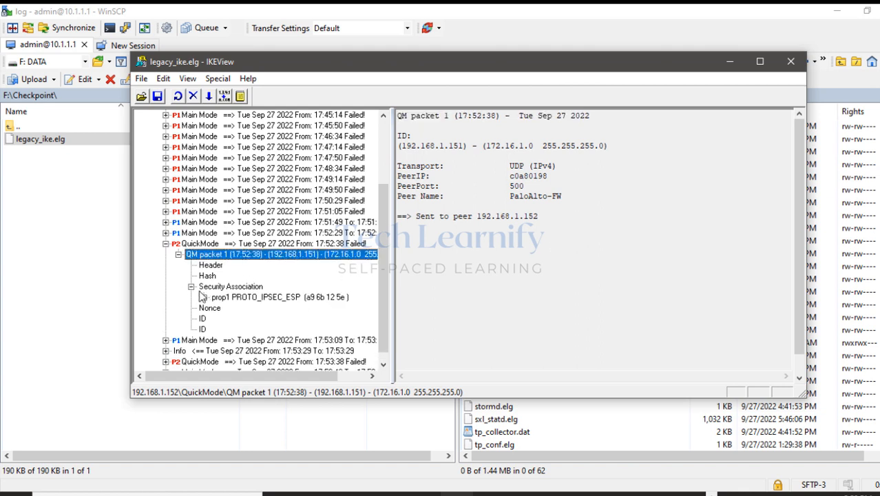
{"action": "left_click", "coordinate": [225, 299]}
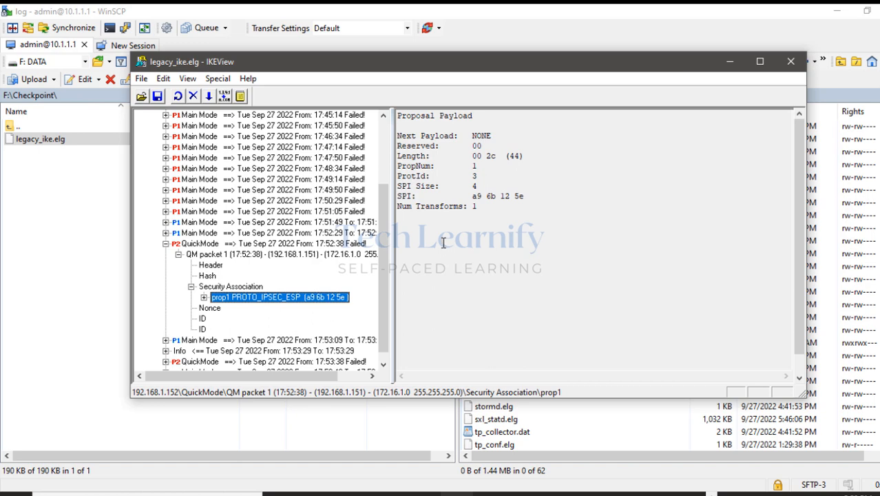
{"action": "left_click", "coordinate": [730, 61]}
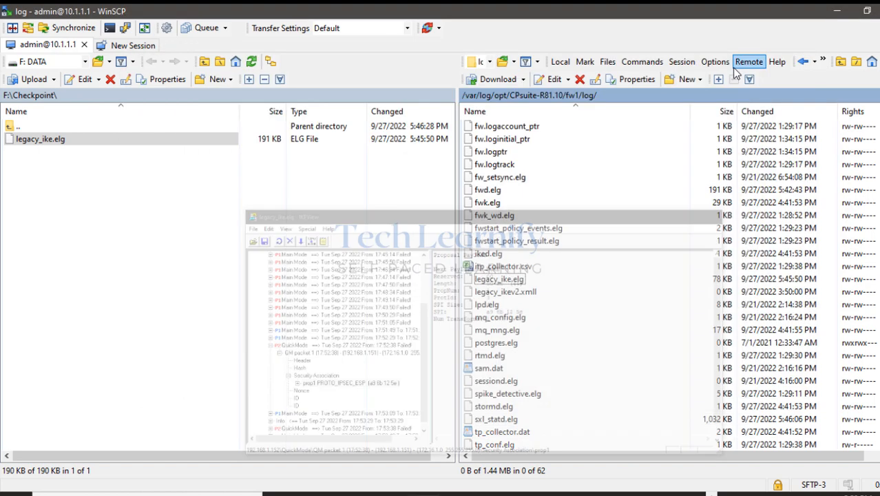
Return to the PA-VM page, glance at IPSec Crypto profiles, then go back to IPSec Tunnels.
{"action": "left_click", "coordinate": [837, 12]}
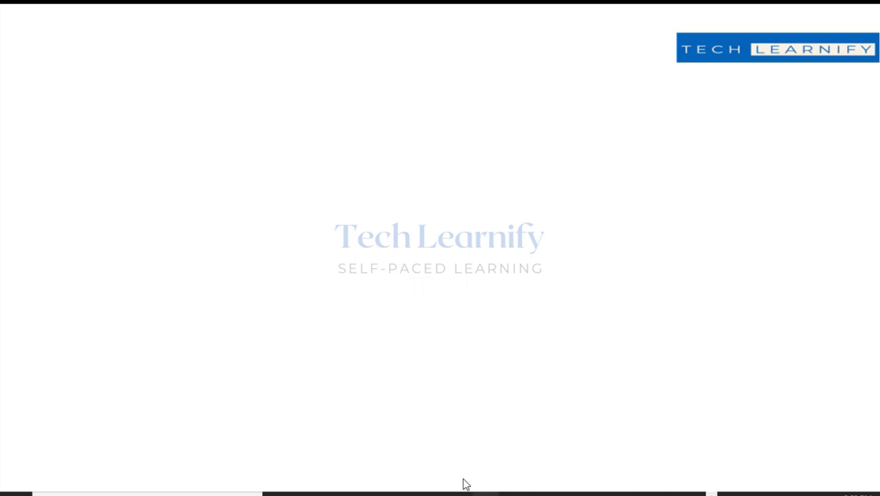
{"action": "left_click", "coordinate": [460, 493]}
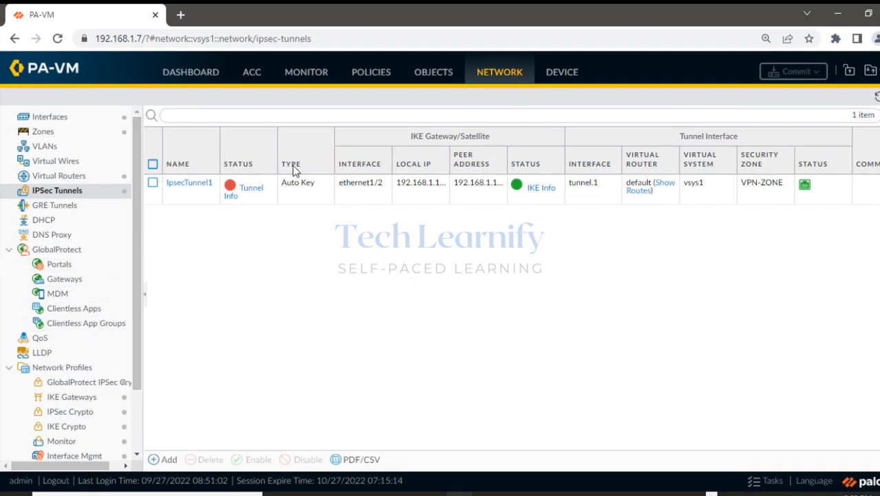
{"action": "left_click_drag", "start_coordinate": [135, 291], "coordinate": [136, 375]}
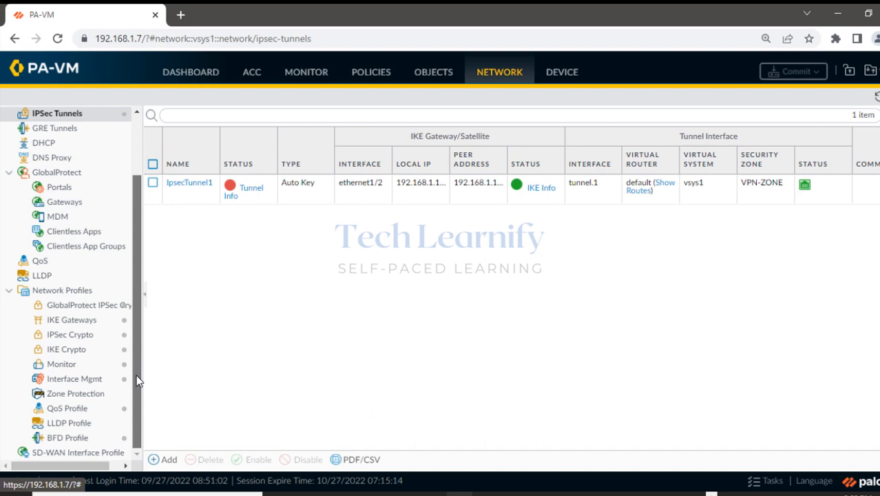
{"action": "left_click", "coordinate": [74, 337]}
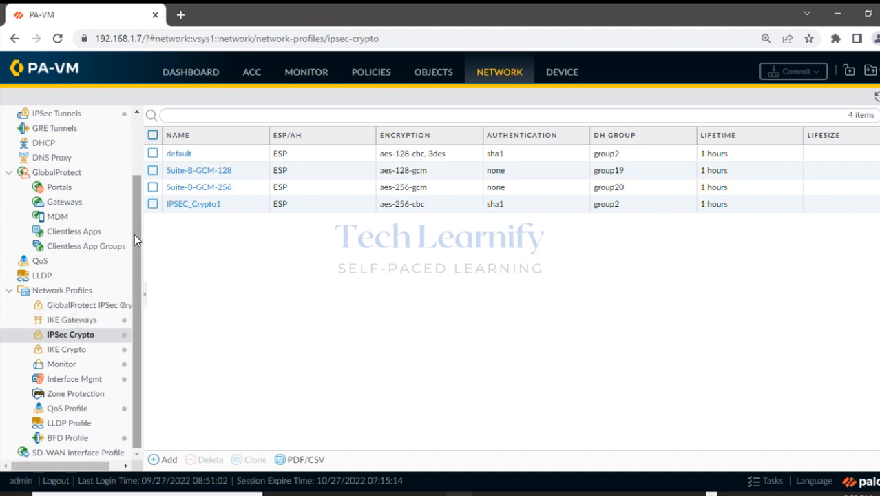
{"action": "left_click_drag", "start_coordinate": [134, 234], "coordinate": [134, 118]}
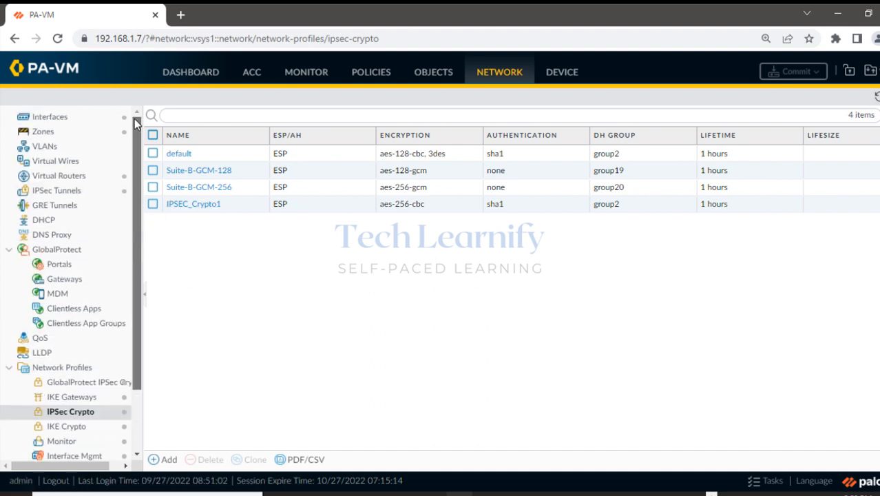
{"action": "left_click", "coordinate": [72, 197]}
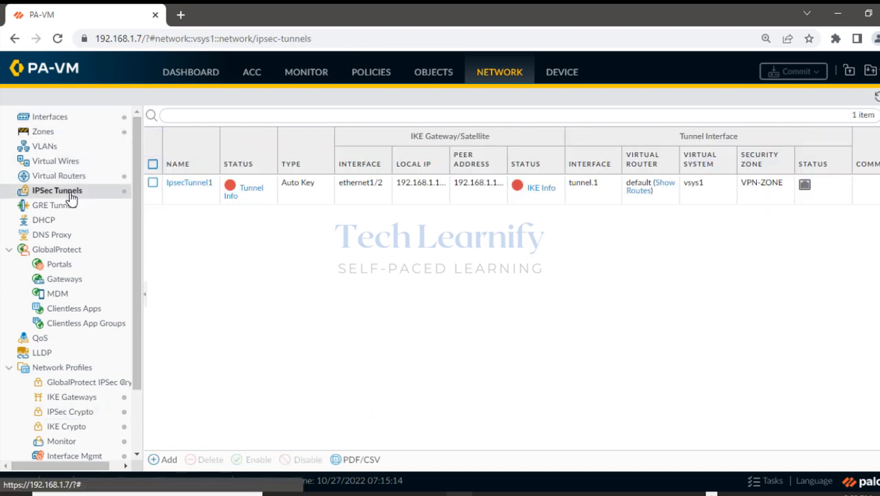
Open IpsecTunnel1, mark its IPSEC_Crypto1 crypto profile, and close without saving.
{"action": "left_click", "coordinate": [186, 188]}
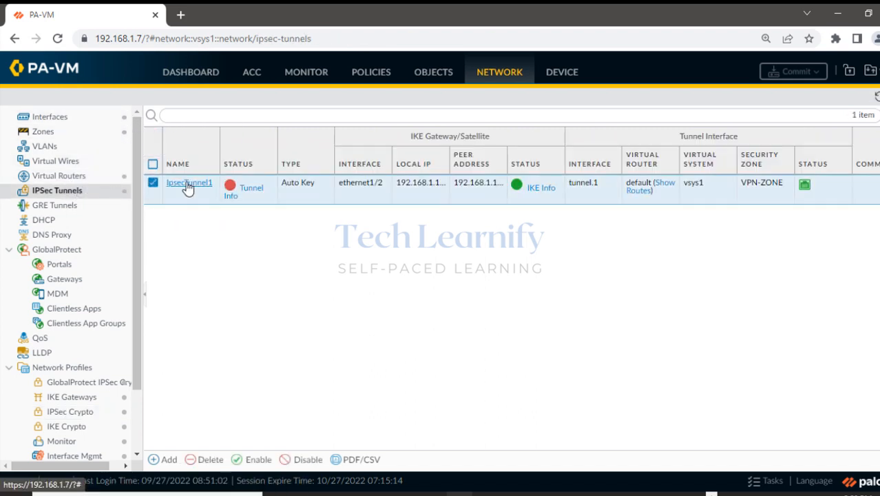
{"action": "left_click", "coordinate": [186, 185]}
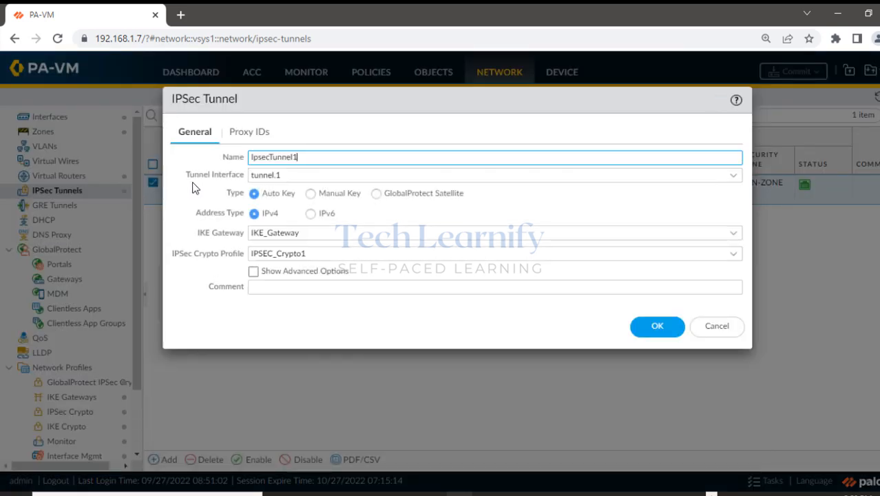
{"action": "left_click_drag", "start_coordinate": [173, 255], "coordinate": [250, 261]}
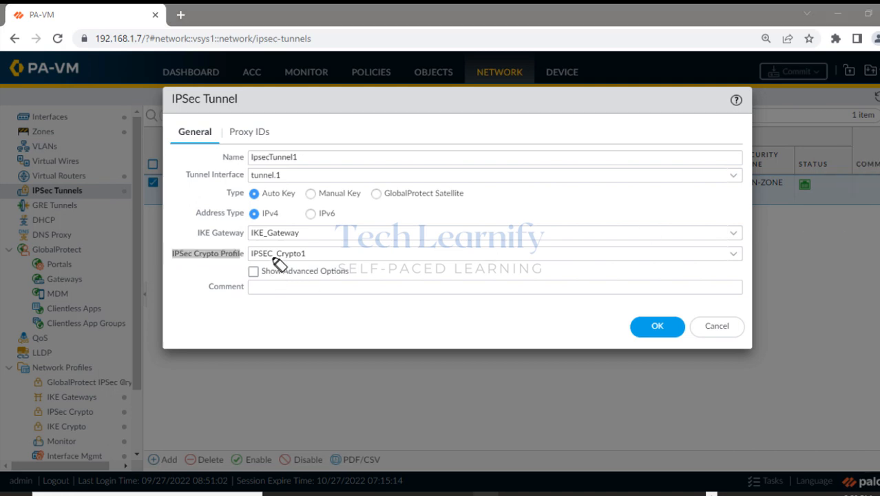
{"action": "left_click_drag", "start_coordinate": [246, 254], "coordinate": [295, 256]}
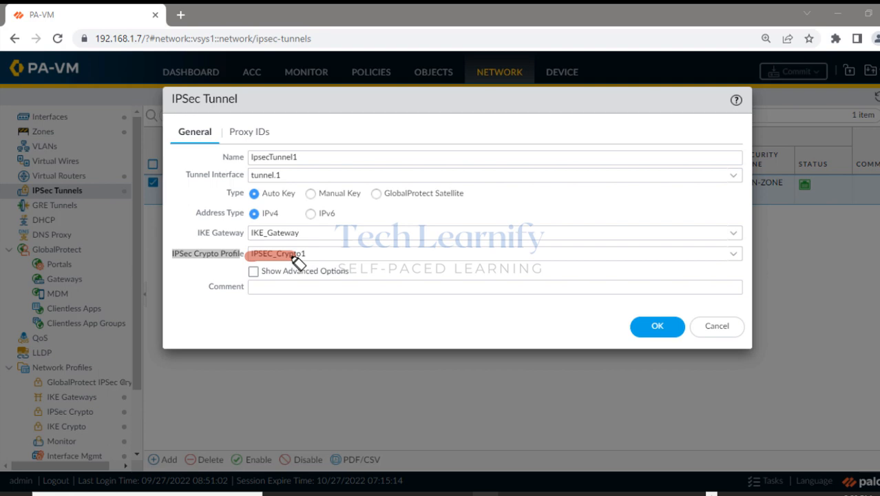
{"action": "mouse_move", "coordinate": [294, 258]}
{"action": "left_mouse_down"}
{"action": "mouse_move", "coordinate": [310, 259]}
{"action": "mouse_move", "coordinate": [249, 254]}
{"action": "left_mouse_up"}
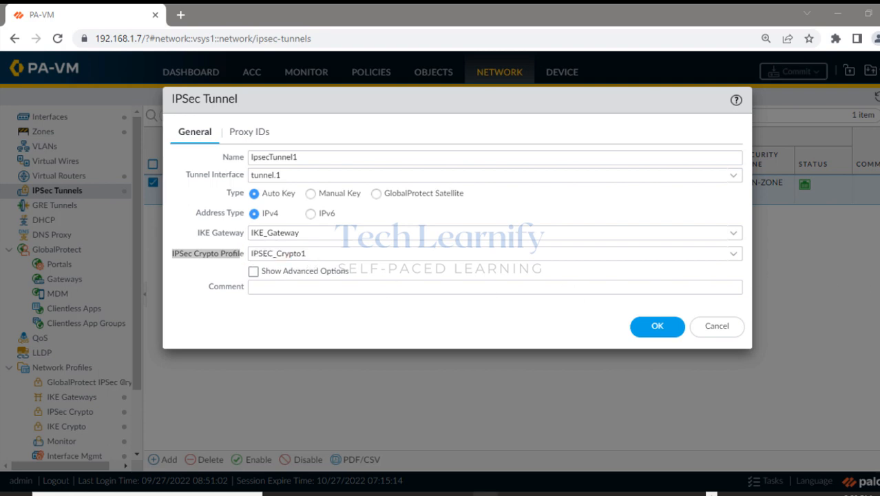
{"action": "left_click", "coordinate": [723, 327]}
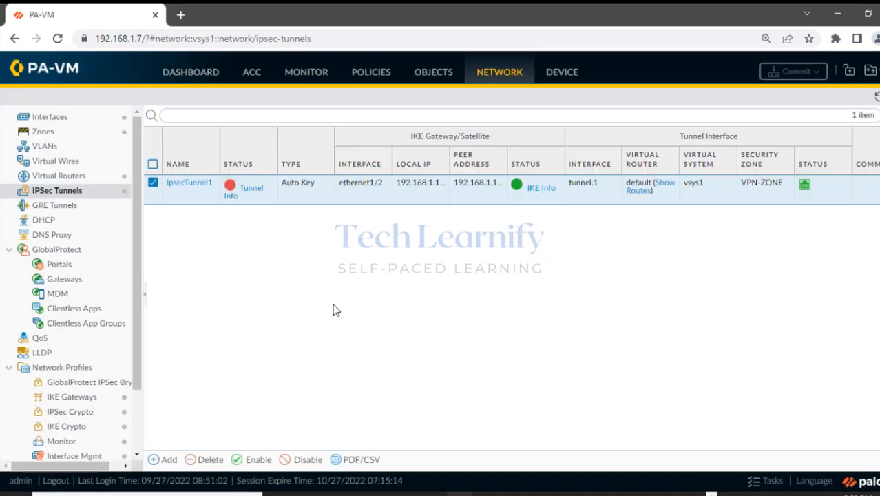
Show the IPSec Crypto profiles list and select IPSEC_Crypto1.
{"action": "scroll", "coordinate": [131, 365], "scroll_direction": "down", "scroll_amount": 1}
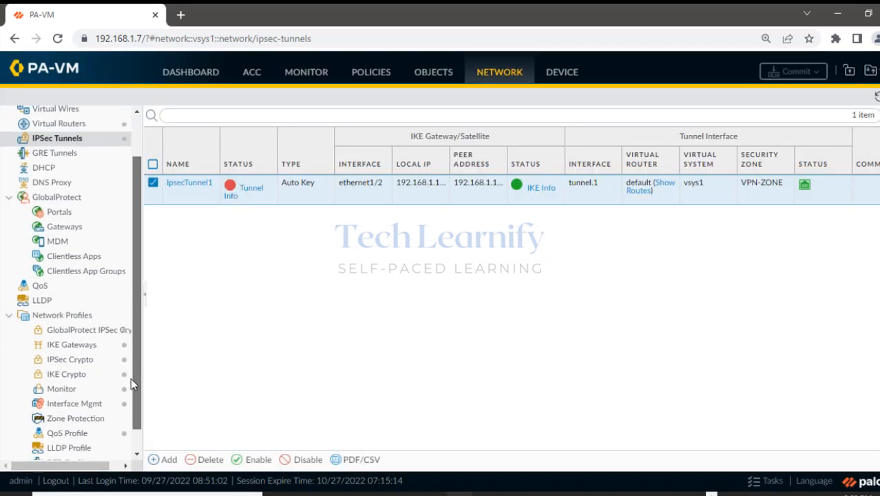
{"action": "left_click", "coordinate": [69, 356]}
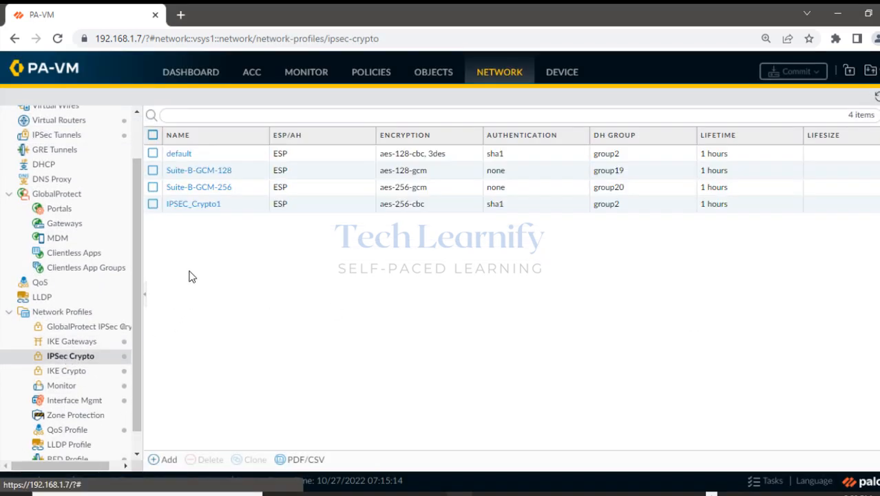
{"action": "left_click", "coordinate": [189, 210]}
Open IPSEC_Crypto1 and mark ESP, aes-256-cbc, sha1, the 1-hour lifetime and DH group2.
{"action": "left_click", "coordinate": [185, 206]}
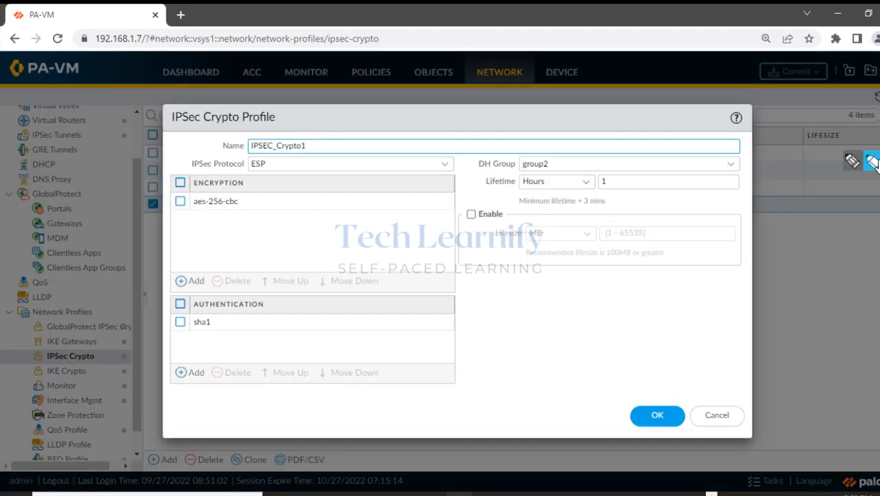
{"action": "left_click_drag", "start_coordinate": [191, 202], "coordinate": [237, 201]}
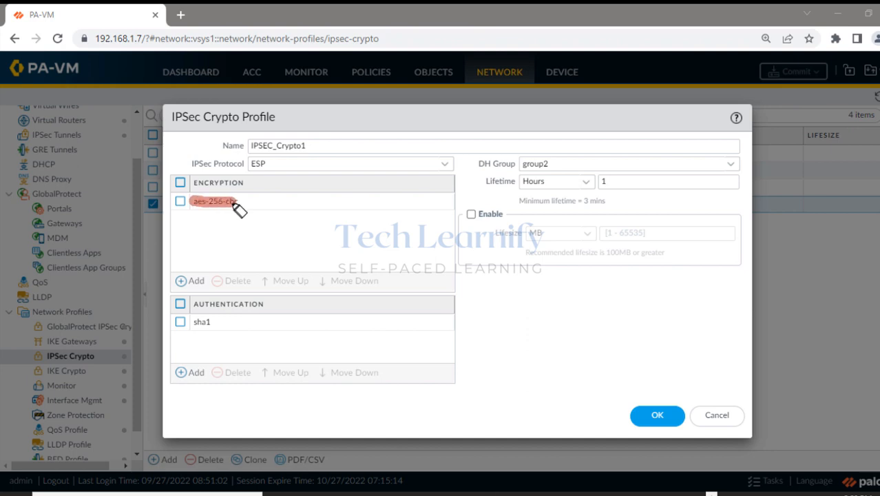
{"action": "left_click_drag", "start_coordinate": [275, 164], "coordinate": [223, 164]}
{"action": "left_click_drag", "start_coordinate": [216, 319], "coordinate": [186, 320]}
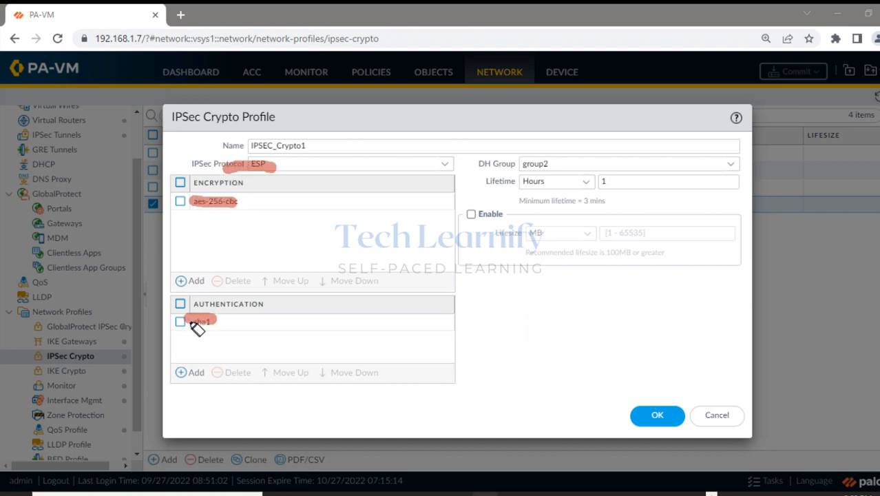
{"action": "left_click_drag", "start_coordinate": [486, 180], "coordinate": [625, 183]}
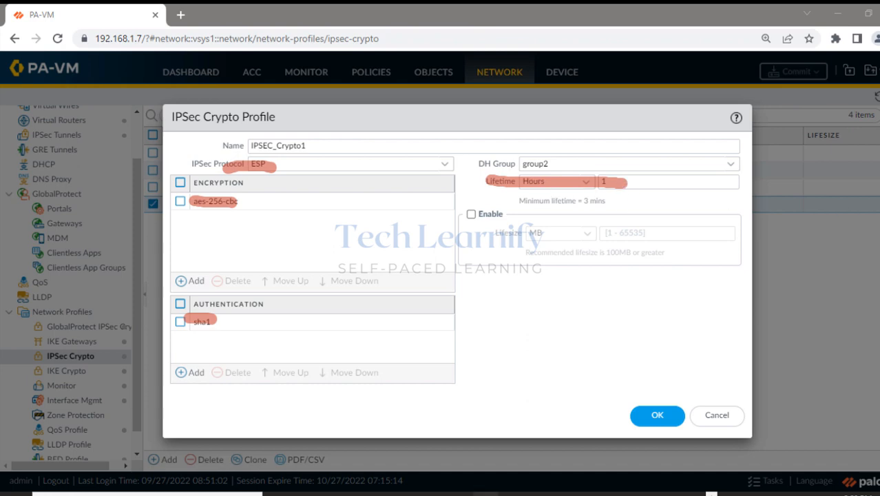
{"action": "mouse_move", "coordinate": [479, 163]}
{"action": "left_mouse_down"}
{"action": "mouse_move", "coordinate": [558, 163]}
{"action": "mouse_move", "coordinate": [475, 166]}
{"action": "mouse_move", "coordinate": [562, 172]}
{"action": "mouse_move", "coordinate": [571, 163]}
{"action": "mouse_move", "coordinate": [486, 165]}
{"action": "mouse_move", "coordinate": [560, 154]}
{"action": "left_mouse_up"}
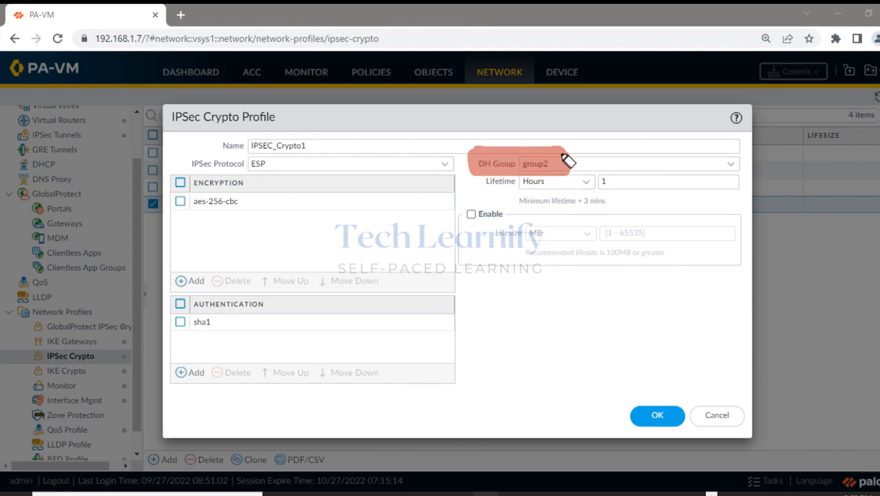
Write and underline 'PFS' with a check mark beside DH group2, then clear the annotations.
{"action": "mouse_move", "coordinate": [486, 255]}
{"action": "left_mouse_down"}
{"action": "mouse_move", "coordinate": [495, 330]}
{"action": "mouse_move", "coordinate": [497, 271]}
{"action": "left_mouse_up"}
{"action": "left_click_drag", "start_coordinate": [550, 306], "coordinate": [577, 232]}
{"action": "left_click_drag", "start_coordinate": [551, 267], "coordinate": [594, 265]}
{"action": "left_click_drag", "start_coordinate": [644, 224], "coordinate": [623, 288]}
{"action": "left_click_drag", "start_coordinate": [476, 360], "coordinate": [687, 305]}
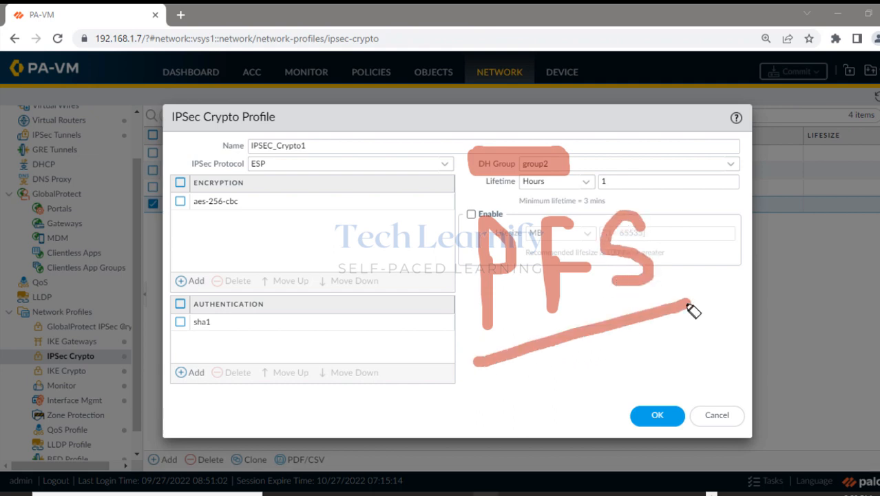
{"action": "left_click_drag", "start_coordinate": [609, 145], "coordinate": [698, 124]}
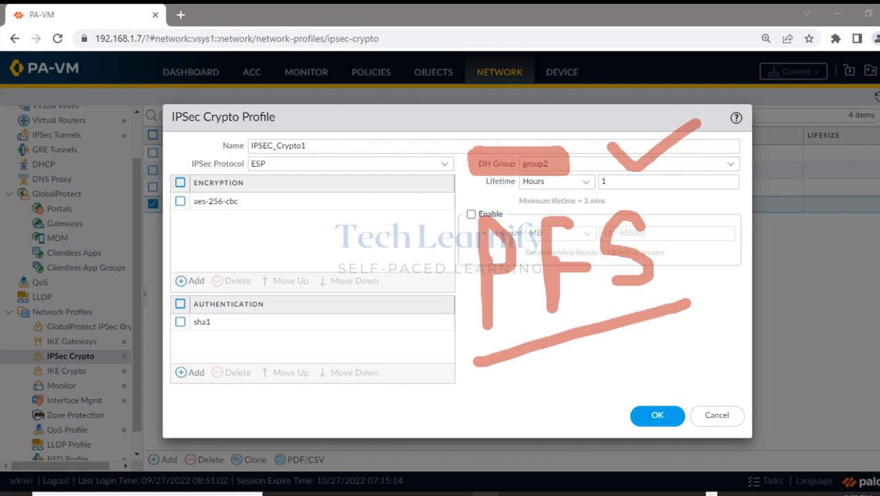
{"action": "key", "text": "Escape"}
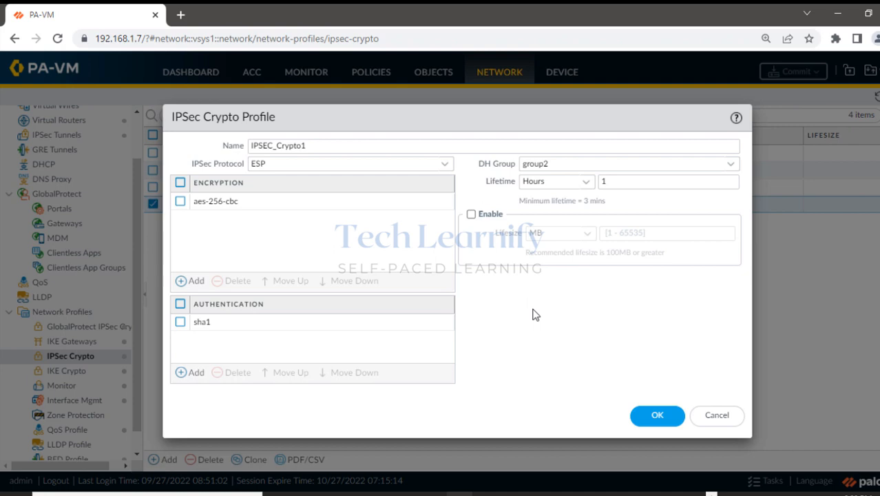
Set IPSEC_Crypto1's DH group to no-pfs and save the profile.
{"action": "left_click", "coordinate": [734, 166]}
{"action": "left_click", "coordinate": [580, 183]}
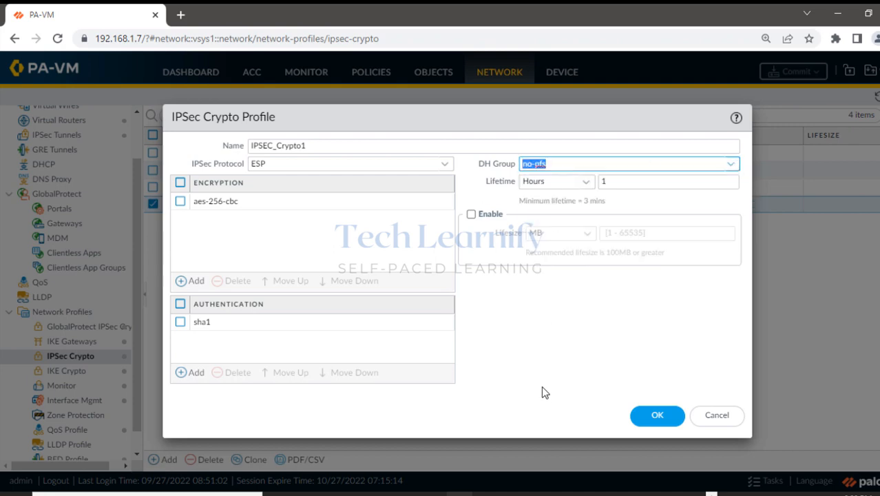
{"action": "left_click", "coordinate": [654, 413]}
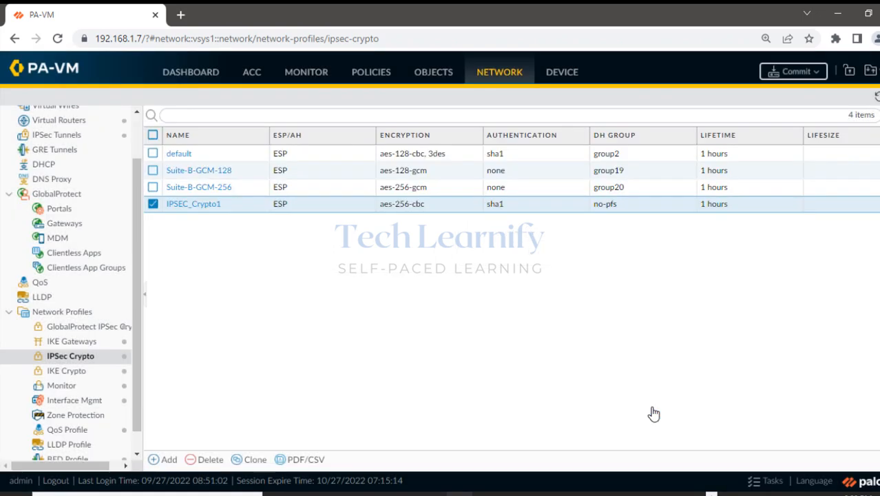
Commit the configuration to the firewall and view the system logs.
{"action": "left_click", "coordinate": [793, 71]}
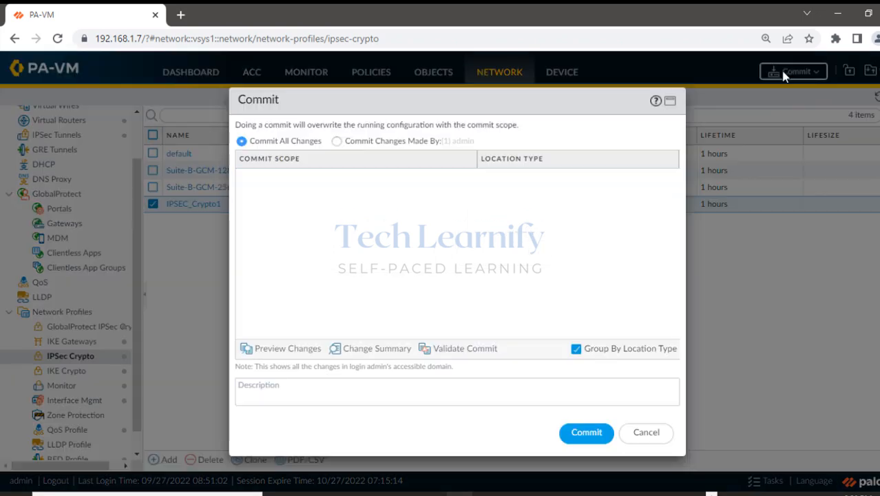
{"action": "left_click", "coordinate": [578, 437]}
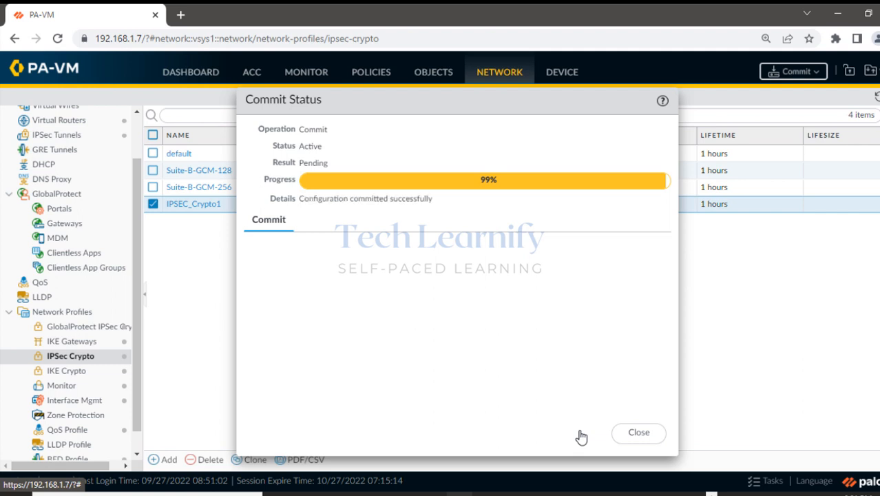
{"action": "left_click", "coordinate": [633, 432]}
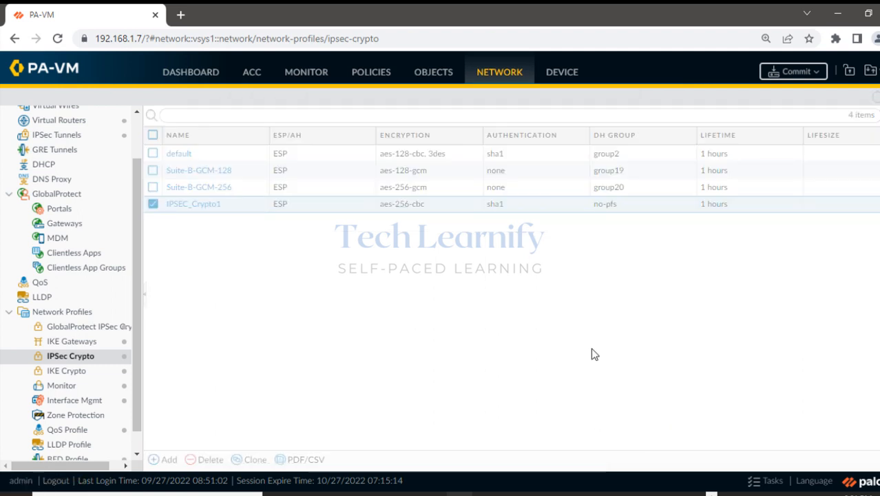
{"action": "left_click", "coordinate": [312, 78]}
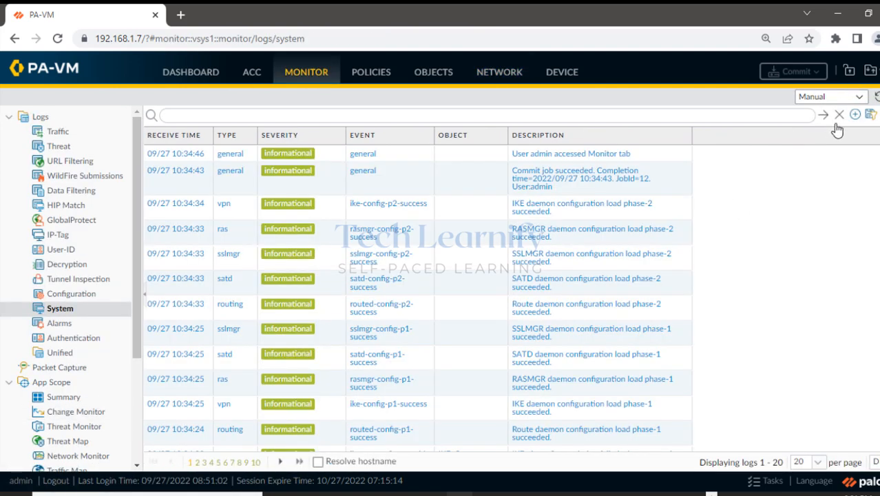
{"action": "left_click", "coordinate": [876, 98]}
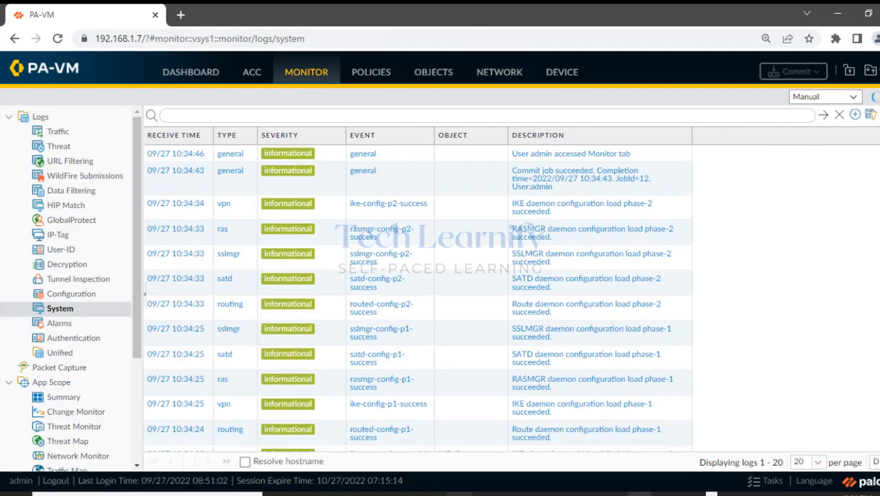
In the 10.1.1.2 session, stop the old ping and rerun 'ping 172.16.1.2 -t'.
{"action": "mouse_move", "coordinate": [643, 491]}
{"action": "left_click", "coordinate": [578, 471]}
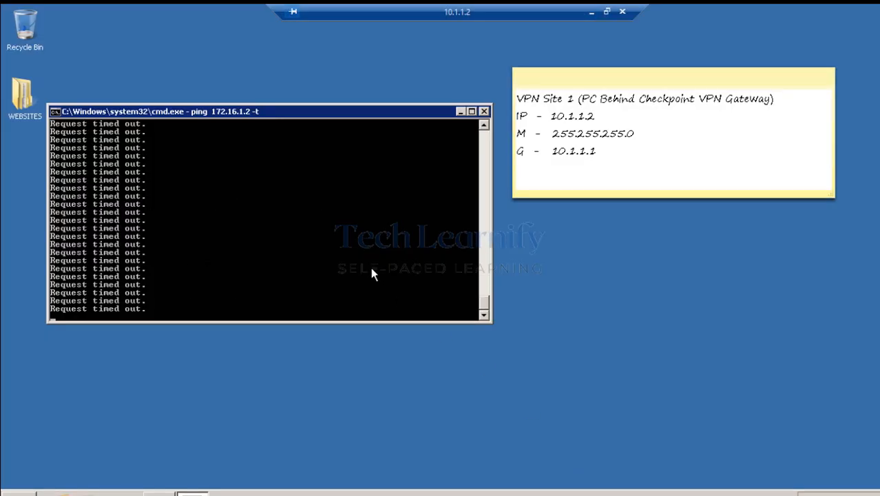
{"action": "key", "text": "ctrl+c"}
{"action": "key", "text": "Up"}
{"action": "key", "text": "Return"}
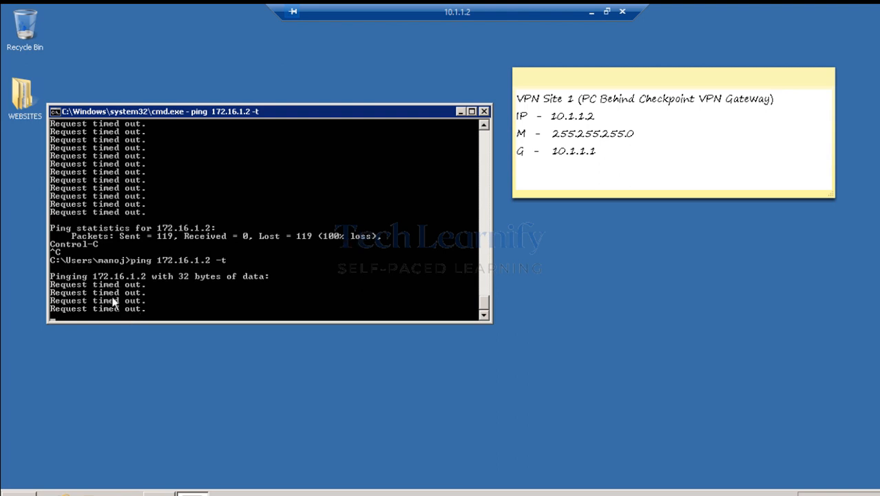
In the Palo Alto PuTTY session, run 'show vpn ike-sa' and 'show vpn ipsec-sa'.
{"action": "left_click", "coordinate": [591, 13]}
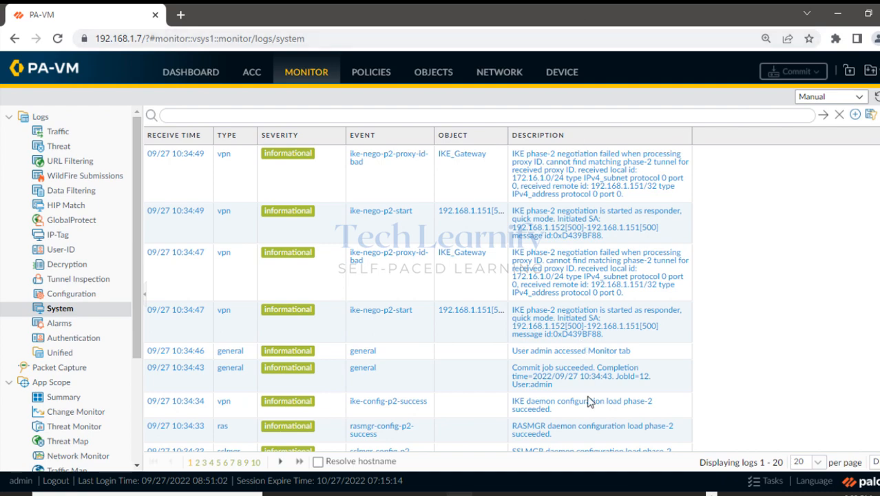
{"action": "left_click", "coordinate": [612, 488]}
{"action": "left_click", "coordinate": [569, 463]}
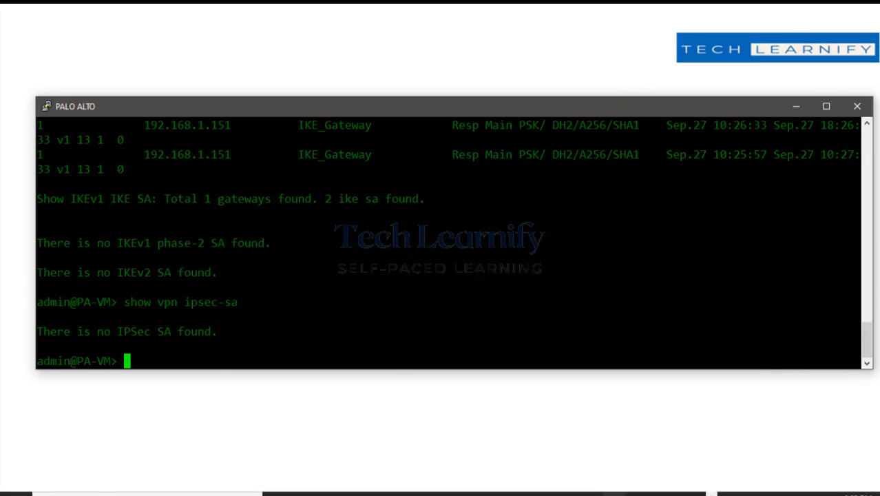
{"action": "type", "text": "show vpn ike"}
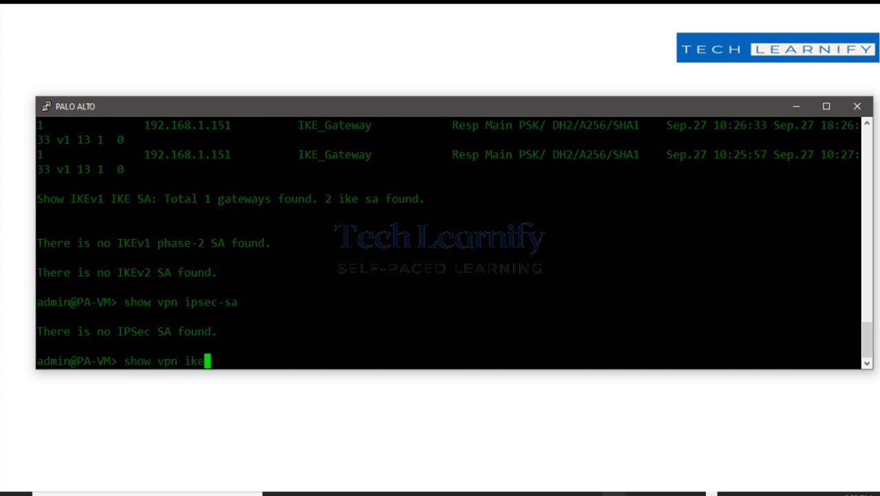
{"action": "type", "text": "-sa"}
{"action": "key", "text": "Return"}
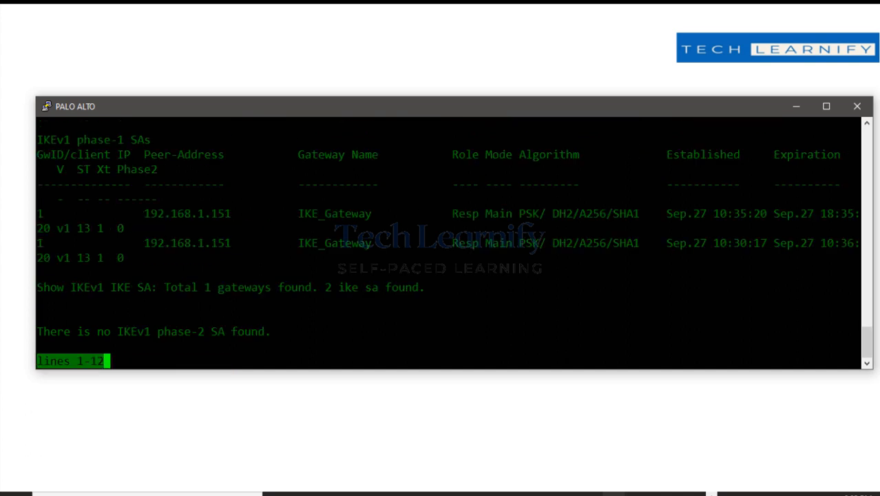
{"action": "key", "text": "space"}
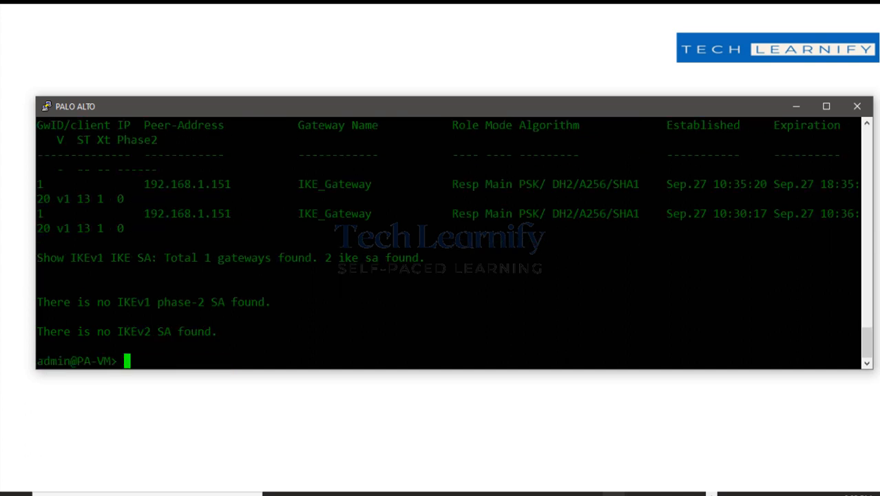
{"action": "type", "text": "show vpn ipsec-sa"}
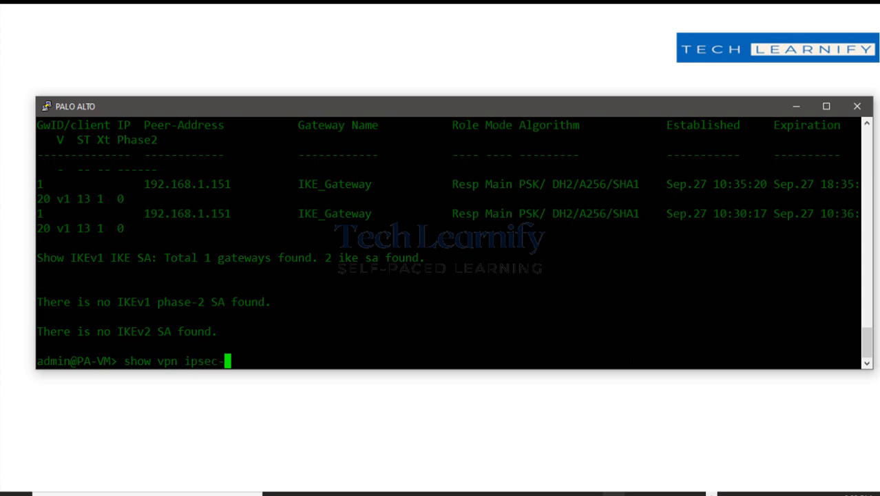
{"action": "key", "text": "Return"}
{"action": "key", "text": "Return"}
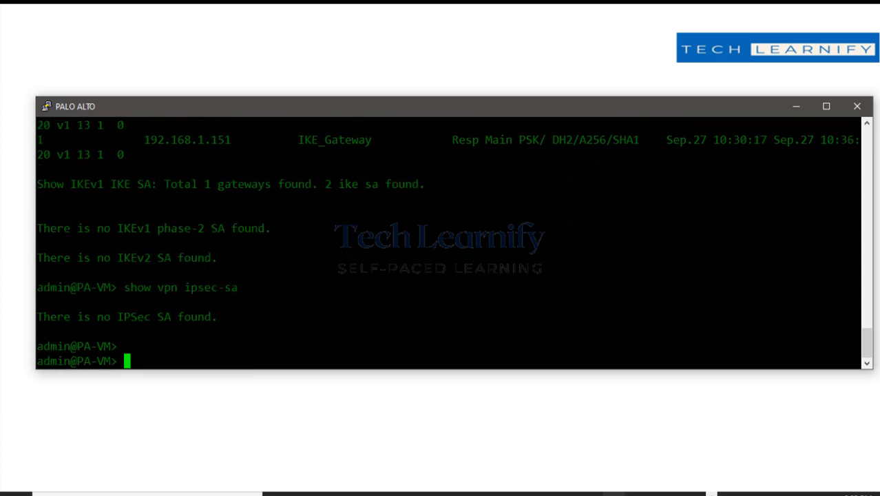
On the Check Point gateway, run 'vpn tu' and list all IKE SAs (option 1).
{"action": "left_click", "coordinate": [794, 108]}
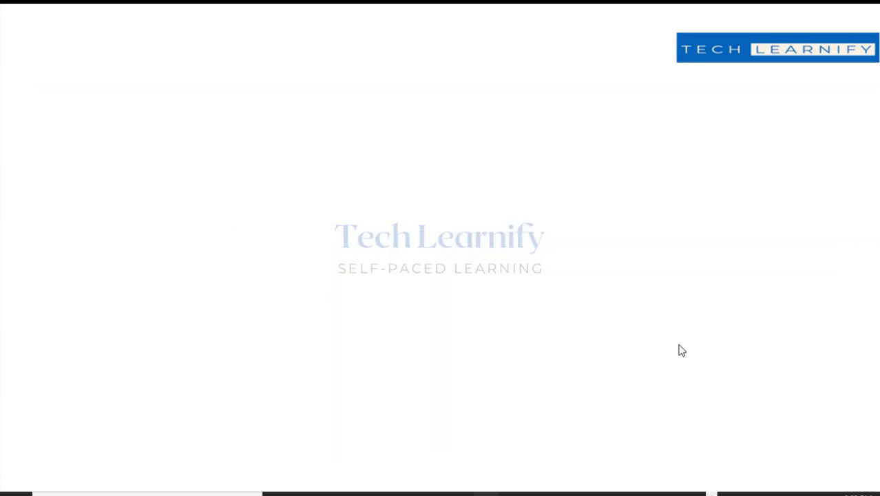
{"action": "left_click", "coordinate": [672, 459]}
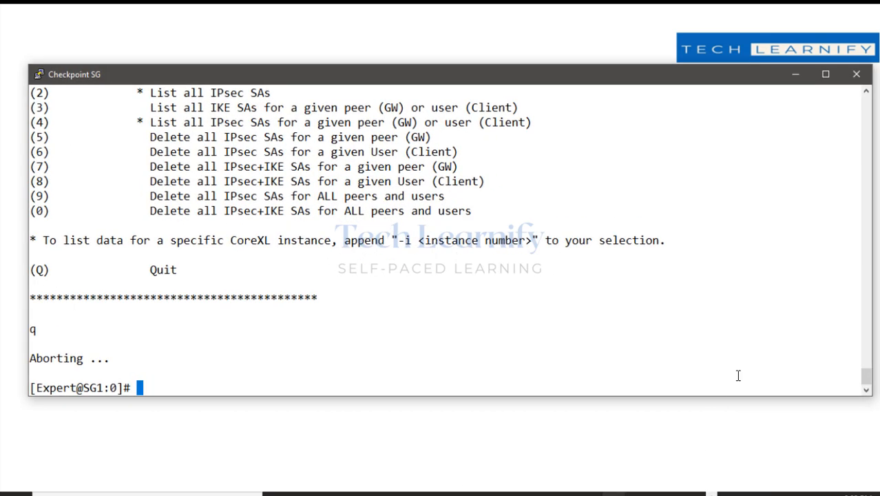
{"action": "type", "text": "vpn tu"}
{"action": "key", "text": "Return"}
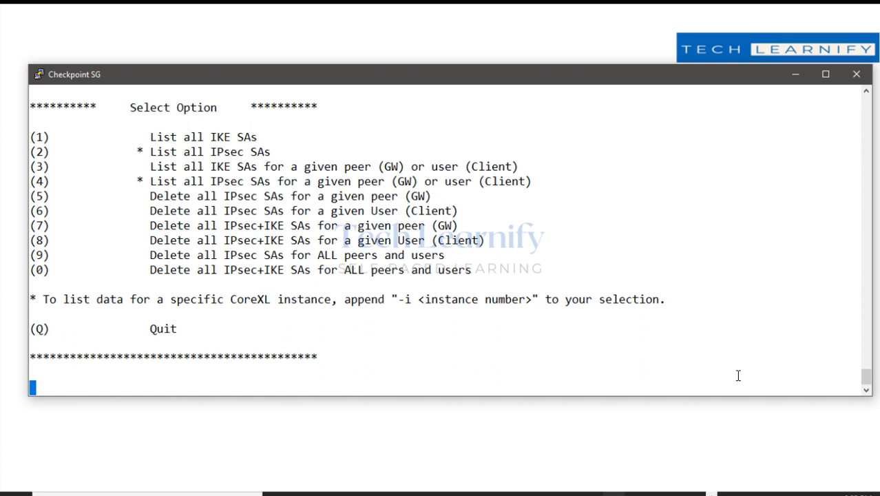
{"action": "type", "text": "1"}
{"action": "key", "text": "Return"}
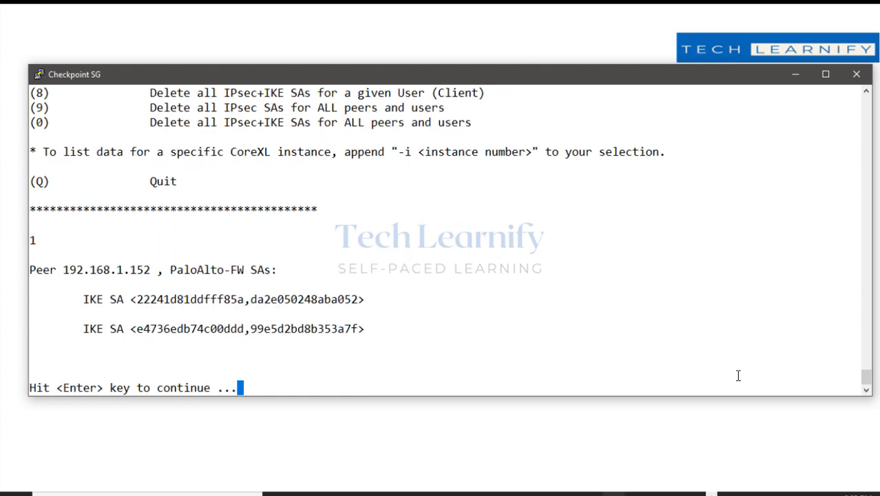
List all IPsec SAs (option 2), note none exist, quit the utility and minimize PuTTY.
{"action": "key", "text": "Return"}
{"action": "type", "text": "2"}
{"action": "key", "text": "Return"}
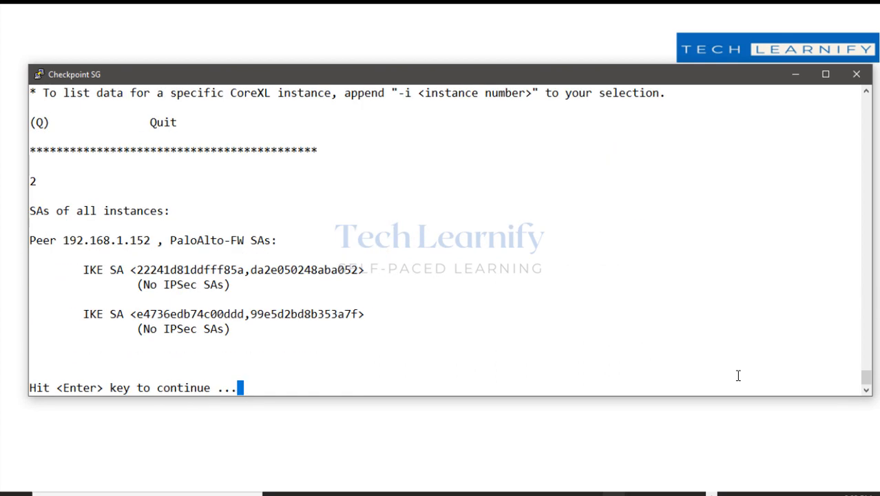
{"action": "left_click_drag", "start_coordinate": [247, 332], "coordinate": [71, 315]}
{"action": "left_click", "coordinate": [241, 339]}
{"action": "key", "text": "Return"}
{"action": "type", "text": "q"}
{"action": "key", "text": "Return"}
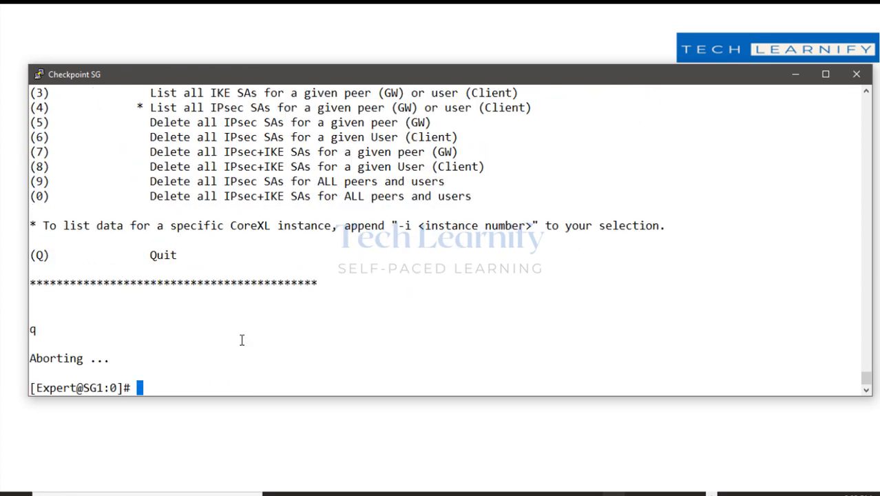
{"action": "left_click", "coordinate": [786, 81]}
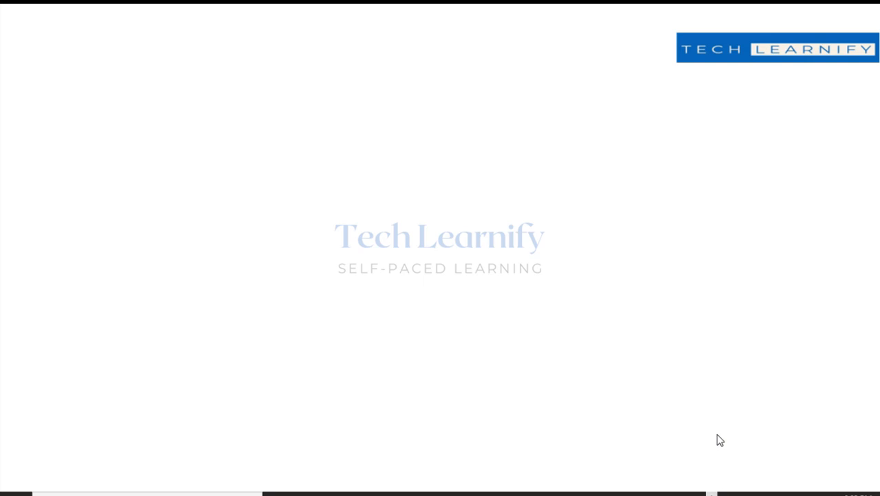
Refresh the system log and highlight the proxy-ID mismatch: local 172.16.1.0/24, remote 192.168.1.151/32.
{"action": "left_click", "coordinate": [474, 493]}
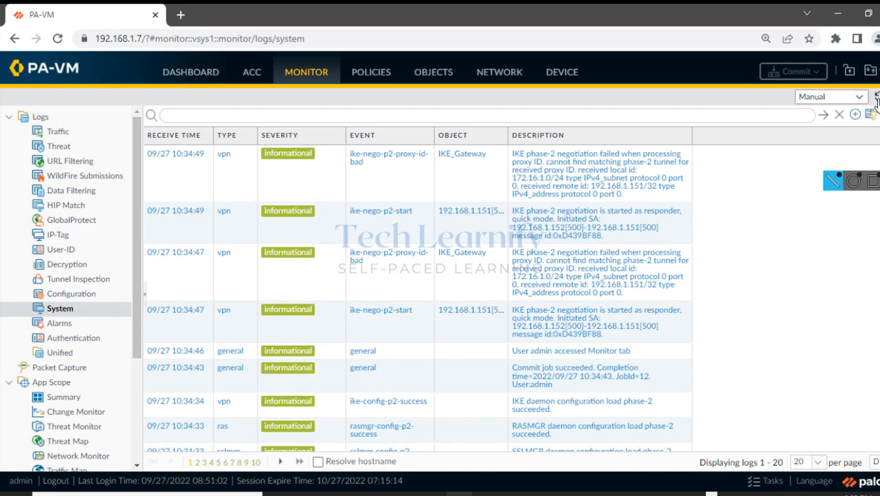
{"action": "left_click", "coordinate": [876, 98]}
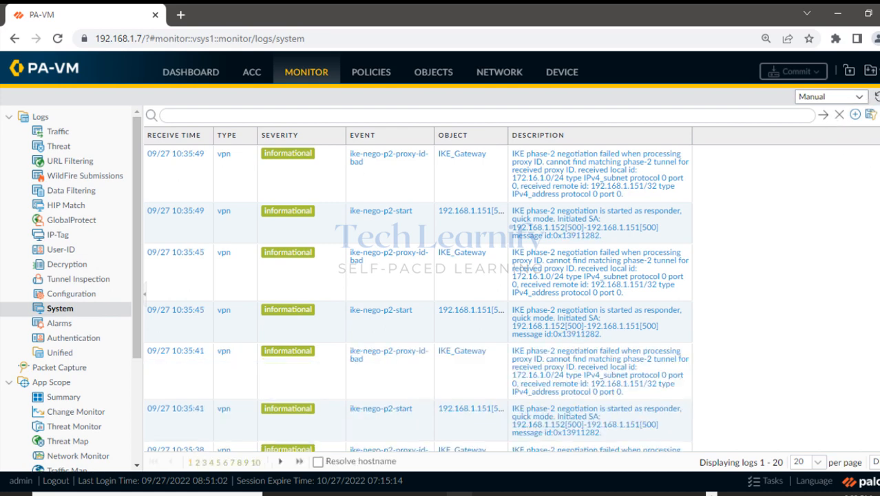
{"action": "left_click", "coordinate": [872, 162]}
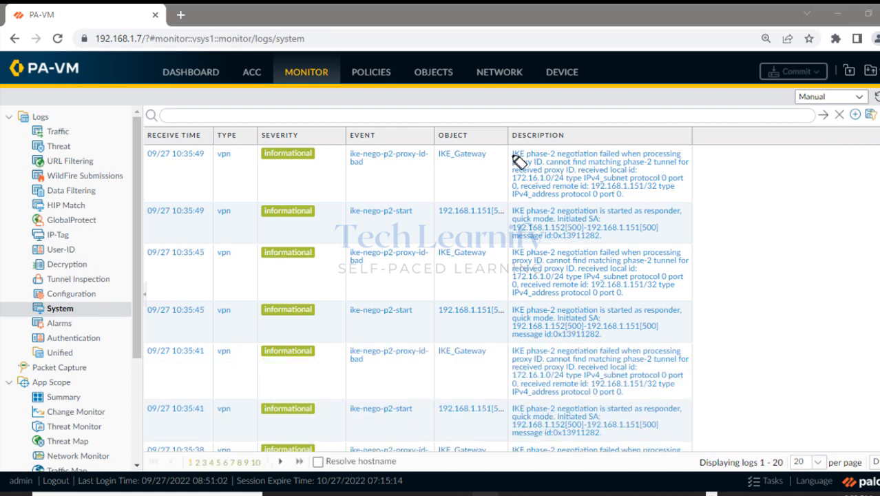
{"action": "left_click_drag", "start_coordinate": [509, 155], "coordinate": [680, 157]}
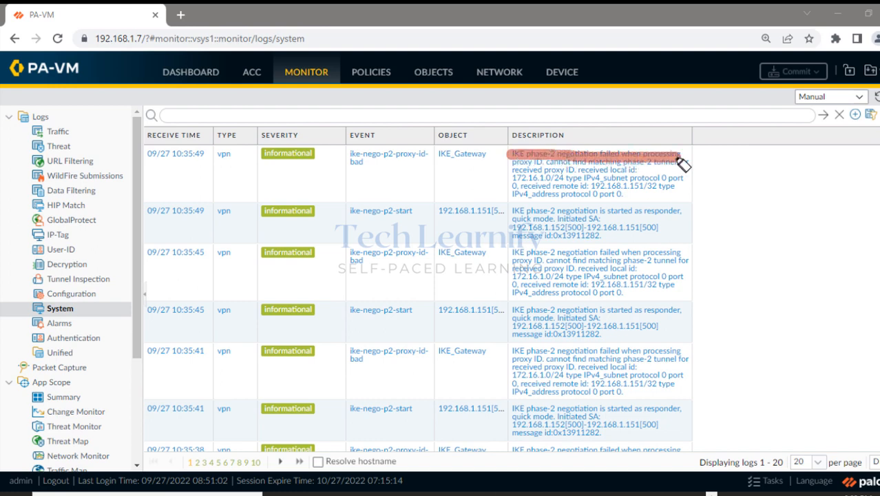
{"action": "left_click_drag", "start_coordinate": [513, 168], "coordinate": [691, 171]}
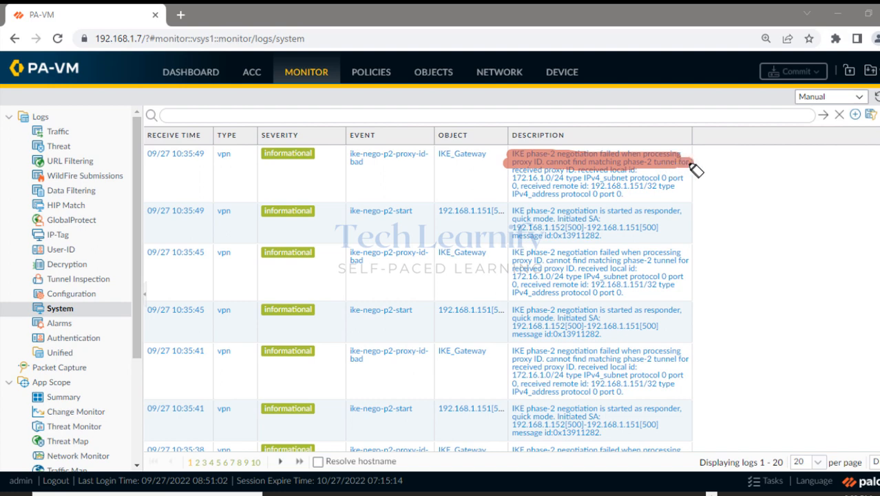
{"action": "left_click_drag", "start_coordinate": [513, 170], "coordinate": [641, 171]}
{"action": "left_click_drag", "start_coordinate": [520, 181], "coordinate": [673, 180]}
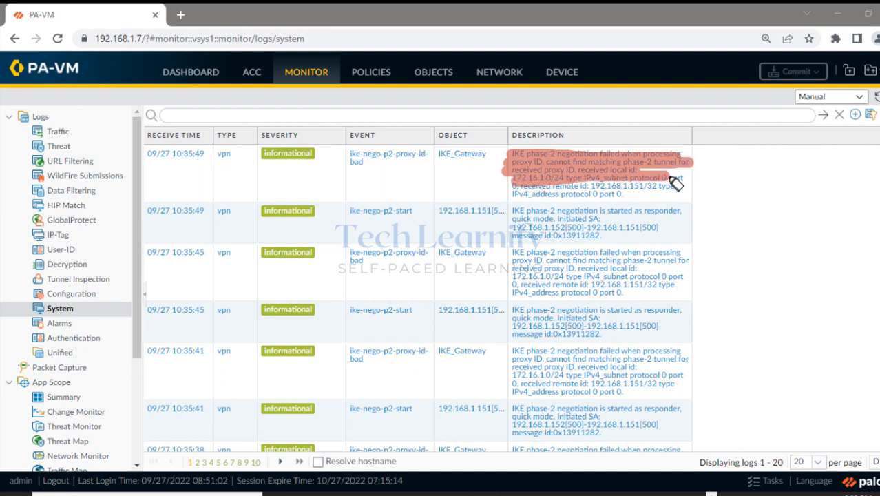
{"action": "mouse_move", "coordinate": [530, 196]}
{"action": "left_mouse_down"}
{"action": "mouse_move", "coordinate": [662, 192]}
{"action": "mouse_move", "coordinate": [586, 217]}
{"action": "mouse_move", "coordinate": [688, 207]}
{"action": "mouse_move", "coordinate": [689, 184]}
{"action": "left_mouse_up"}
Clear the highlights, switch to the Paint VPN diagram, and pick a pen colour.
{"action": "key", "text": "Escape"}
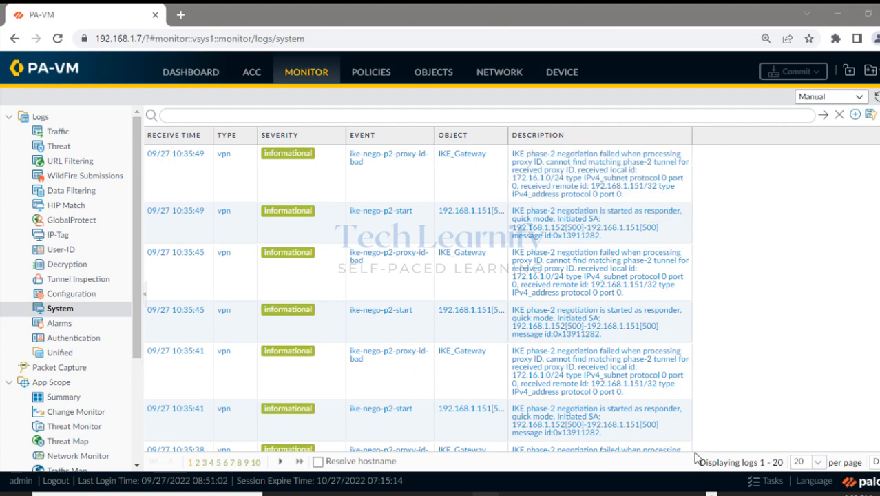
{"action": "key", "text": "alt+Tab"}
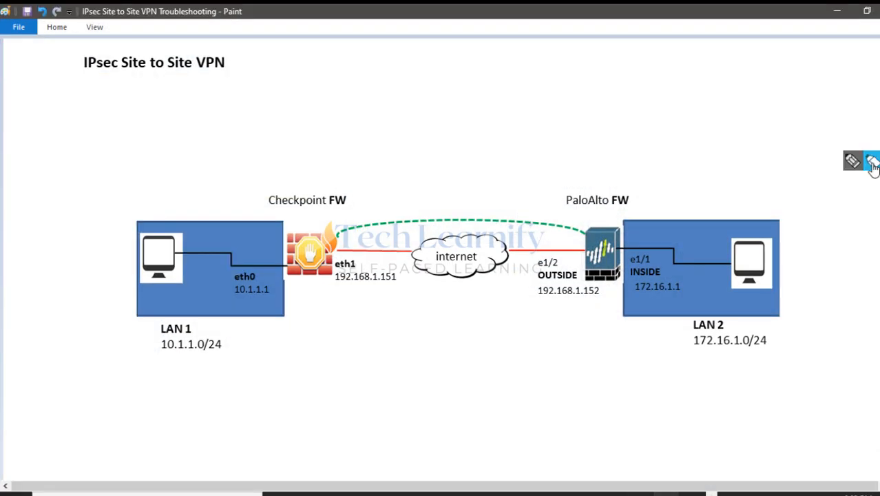
{"action": "left_click", "coordinate": [852, 160]}
{"action": "left_click", "coordinate": [833, 216]}
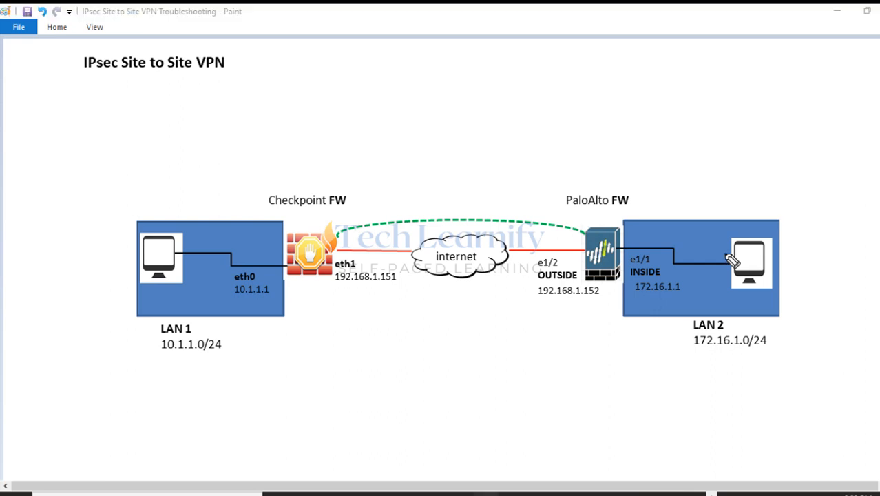
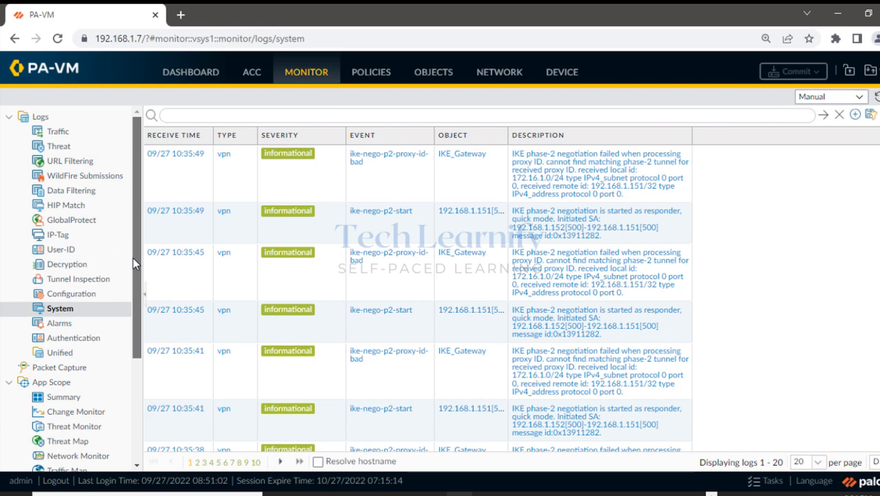
Go to the Network tab to see the IPSec Crypto profiles, including IPSEC_Crypto1.
{"action": "left_click", "coordinate": [486, 79]}
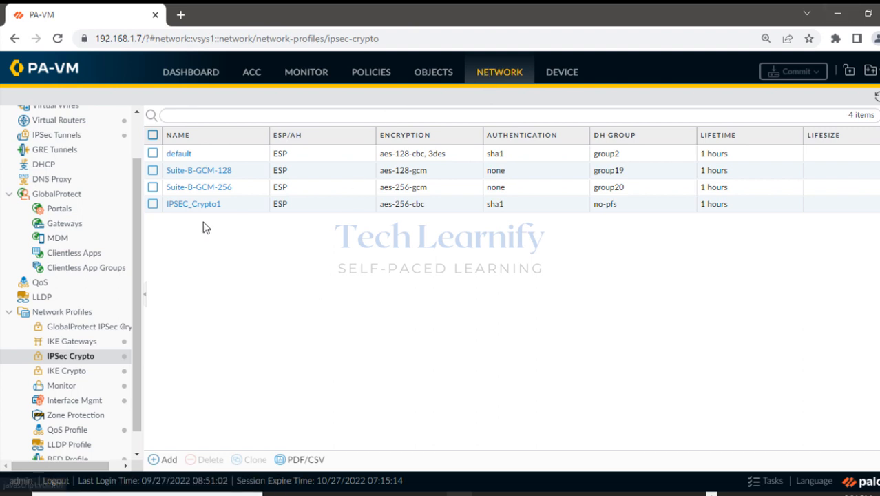
Open IpsecTunnel1 from IPSec Tunnels and highlight its empty Proxy IDs list.
{"action": "scroll", "coordinate": [111, 206], "scroll_direction": "up", "scroll_amount": 2}
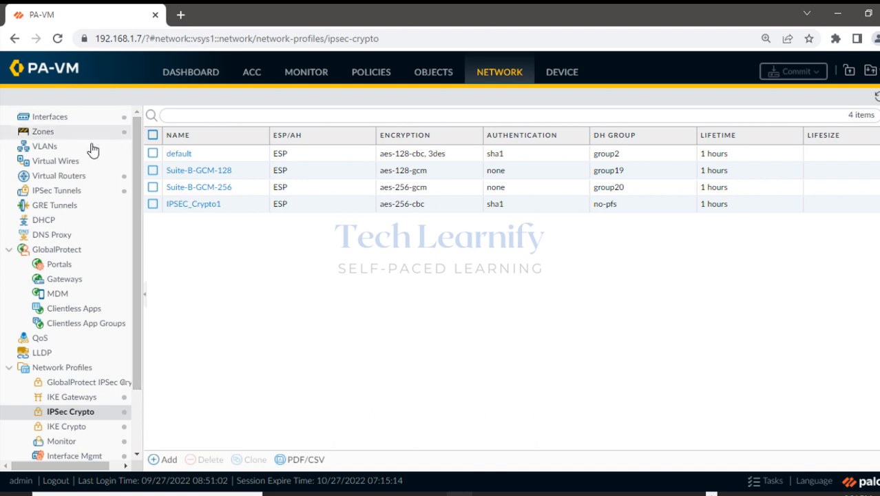
{"action": "left_click", "coordinate": [69, 192]}
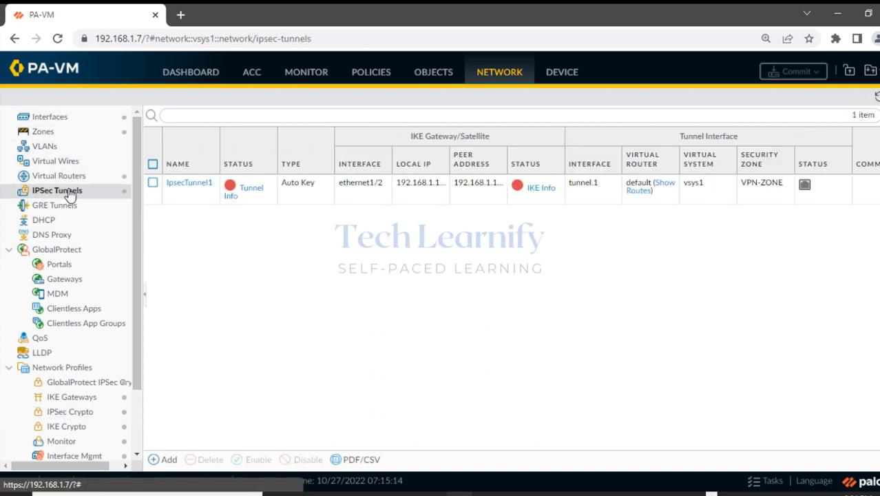
{"action": "left_click", "coordinate": [186, 186]}
{"action": "left_click", "coordinate": [186, 184]}
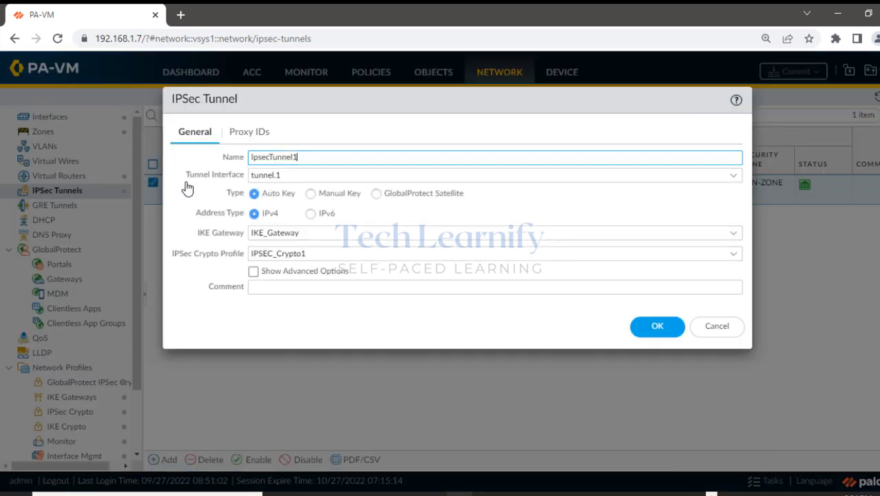
{"action": "left_click", "coordinate": [242, 134]}
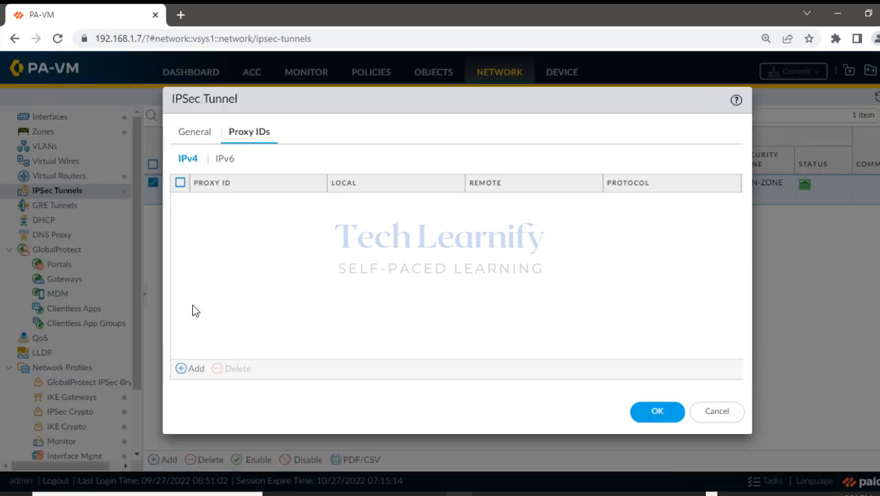
{"action": "left_click", "coordinate": [852, 161]}
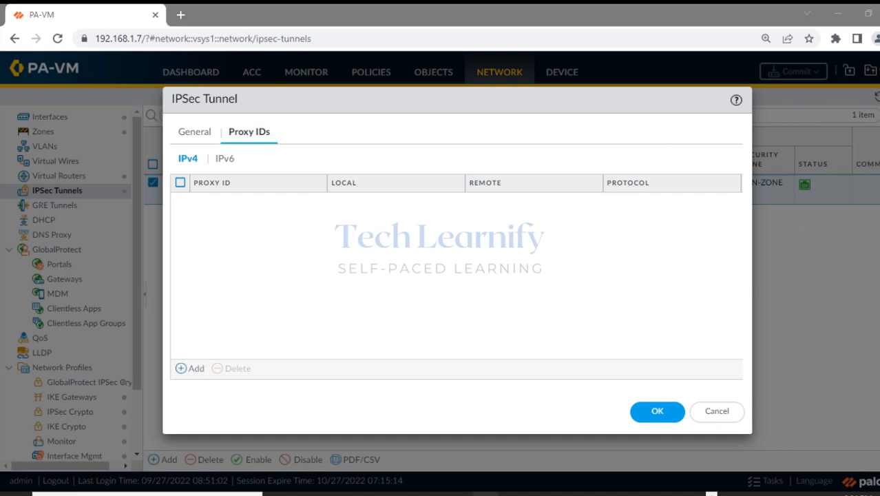
{"action": "mouse_move", "coordinate": [227, 134]}
{"action": "left_mouse_down"}
{"action": "mouse_move", "coordinate": [274, 139]}
{"action": "mouse_move", "coordinate": [238, 144]}
{"action": "left_mouse_up"}
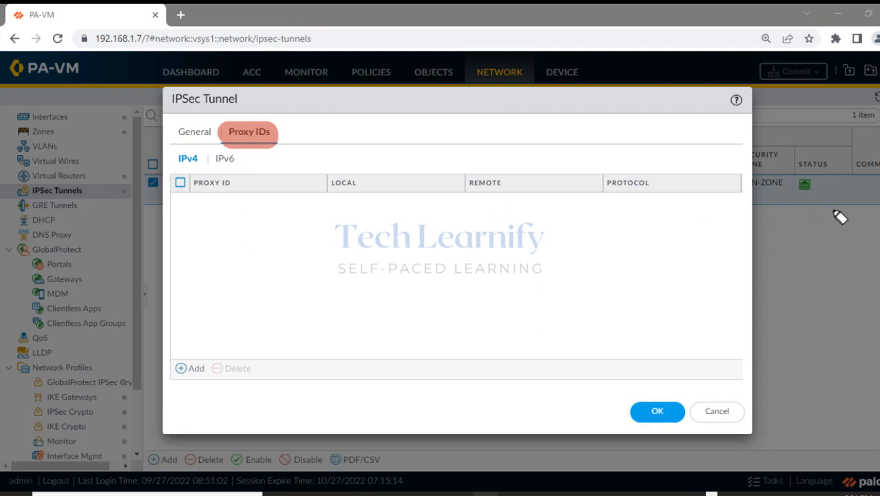
{"action": "left_click", "coordinate": [853, 180]}
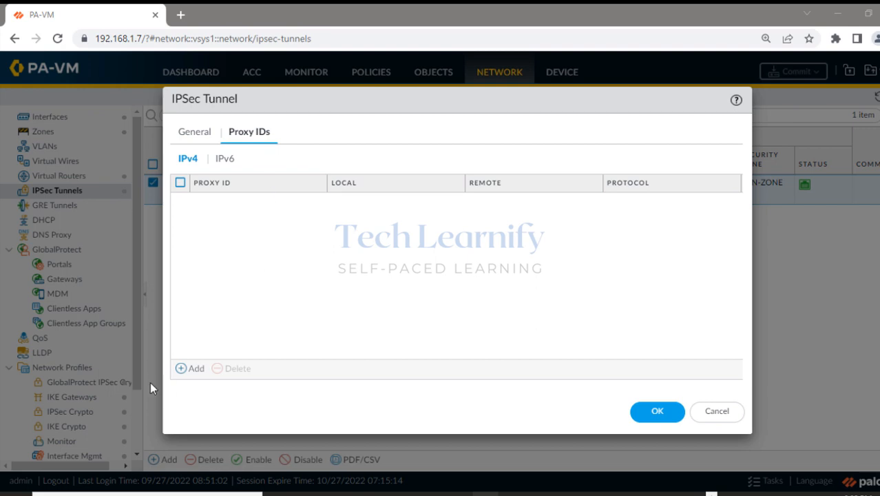
Add a proxy ID named ProxyID1 with local network 10.1.1.0/24.
{"action": "left_click", "coordinate": [181, 369]}
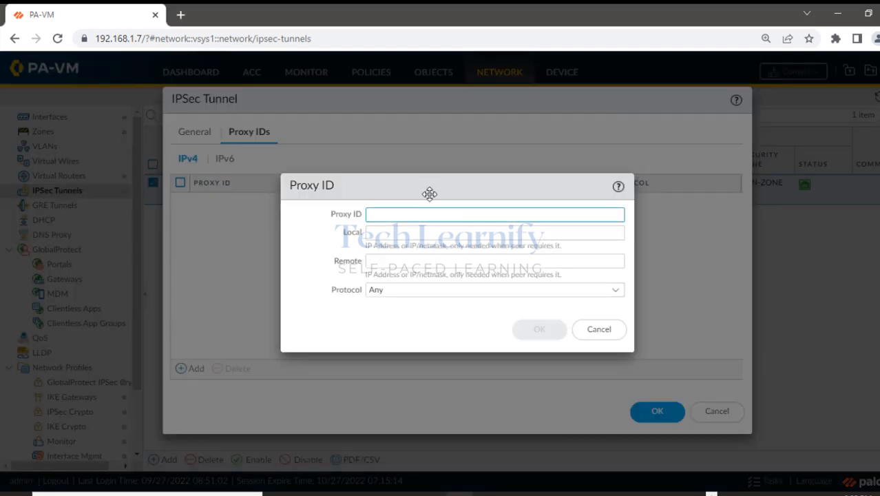
{"action": "type", "text": "Pro"}
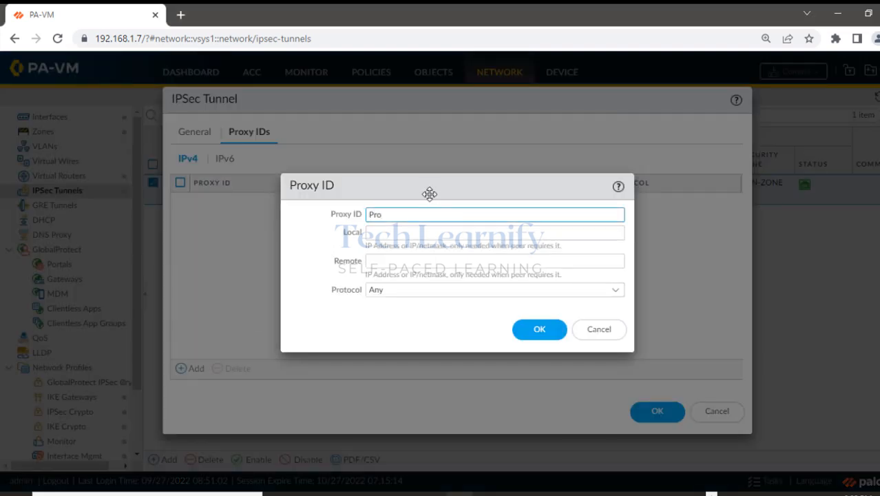
{"action": "type", "text": "syID1"}
{"action": "key", "text": "BackSpace"}
{"action": "key", "text": "BackSpace"}
{"action": "key", "text": "BackSpace"}
{"action": "key", "text": "BackSpace"}
{"action": "key", "text": "BackSpace"}
{"action": "type", "text": "xyID1"}
{"action": "left_click", "coordinate": [397, 235]}
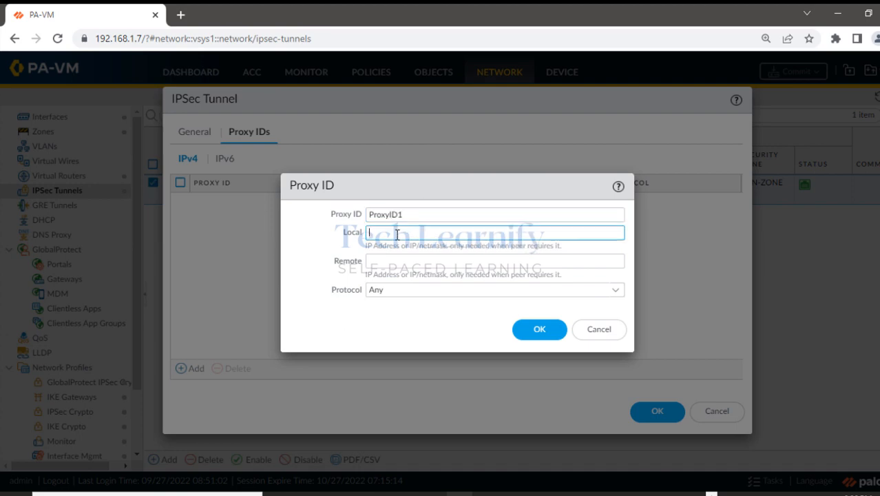
{"action": "type", "text": "10.1.1"}
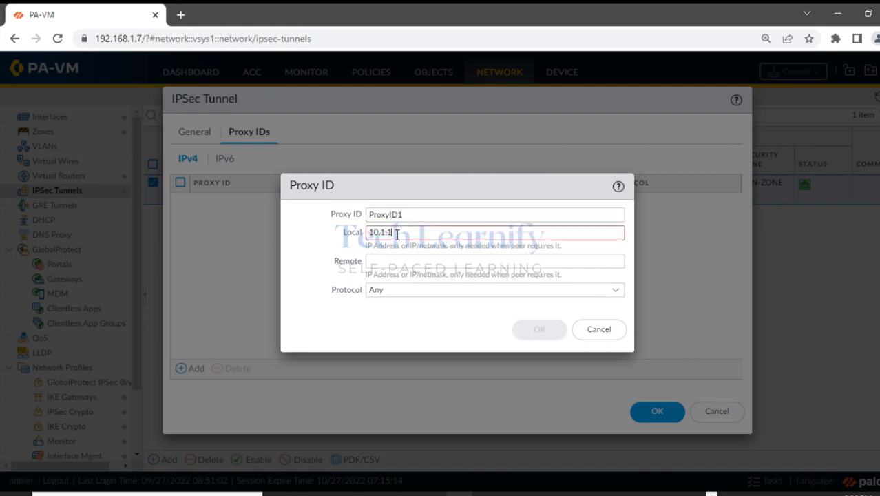
{"action": "type", "text": ".0/24"}
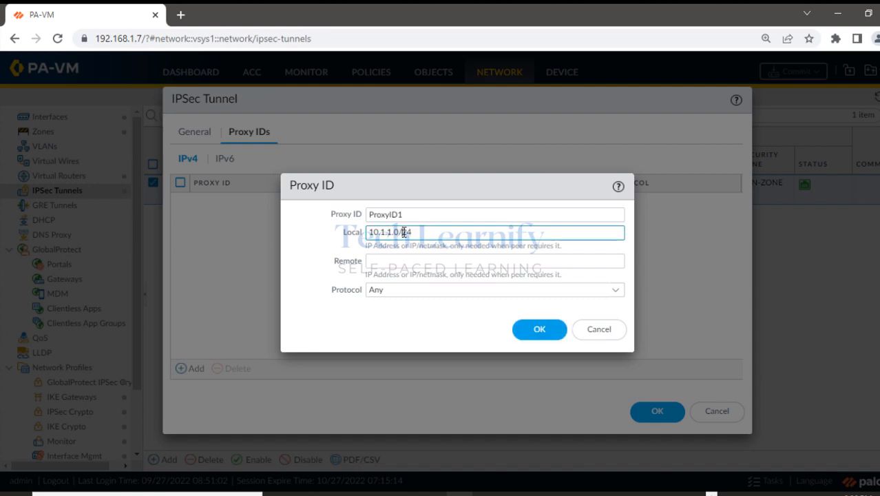
{"action": "left_click_drag", "start_coordinate": [402, 233], "coordinate": [417, 231]}
{"action": "left_click", "coordinate": [397, 259]}
{"action": "left_click_drag", "start_coordinate": [399, 234], "coordinate": [371, 229]}
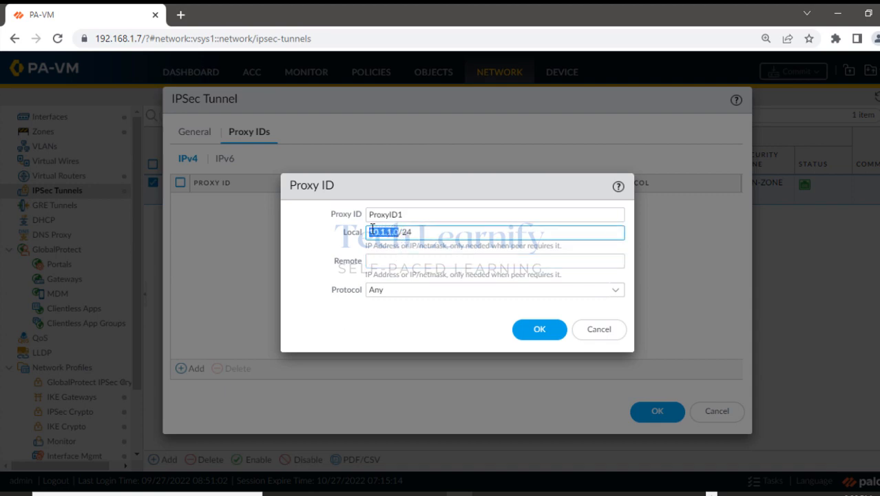
Set ProxyID1's remote network to 172.16.1.0/24, then save it and the tunnel.
{"action": "left_click", "coordinate": [381, 261]}
{"action": "type", "text": "1"}
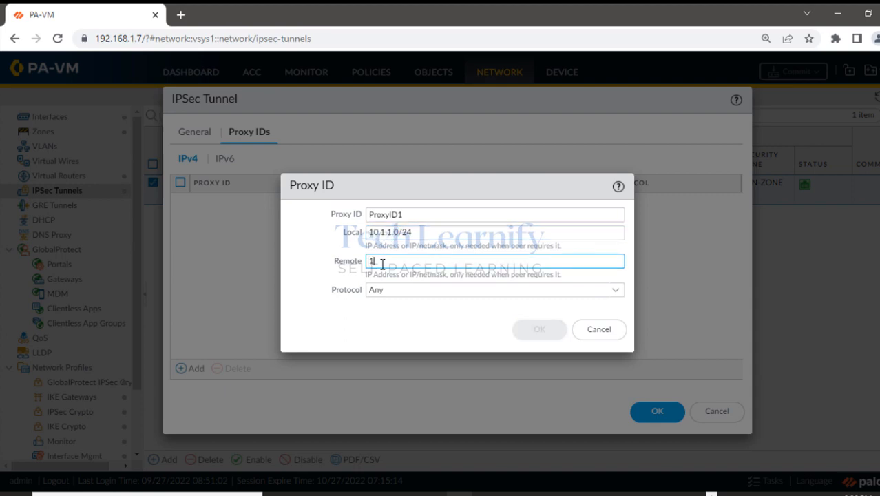
{"action": "type", "text": "72.16.1.1"}
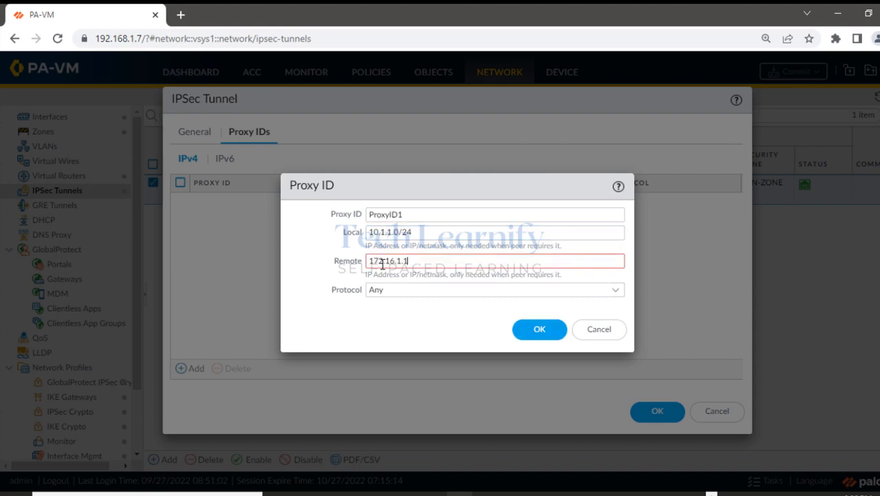
{"action": "type", "text": "/24"}
{"action": "left_click", "coordinate": [407, 262]}
{"action": "key", "text": "BackSpace"}
{"action": "type", "text": "0"}
{"action": "left_click", "coordinate": [409, 339]}
{"action": "left_click", "coordinate": [413, 264]}
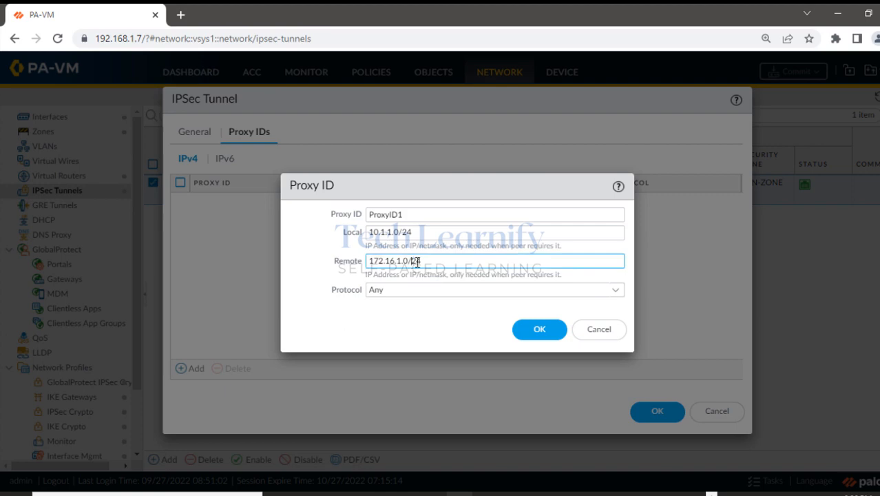
{"action": "left_click_drag", "start_coordinate": [412, 263], "coordinate": [422, 263]}
{"action": "left_click", "coordinate": [433, 331]}
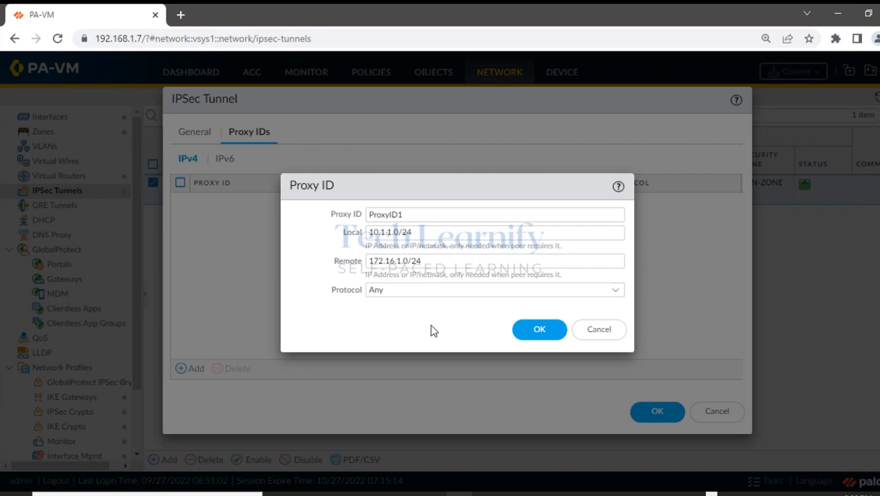
{"action": "left_click", "coordinate": [539, 329]}
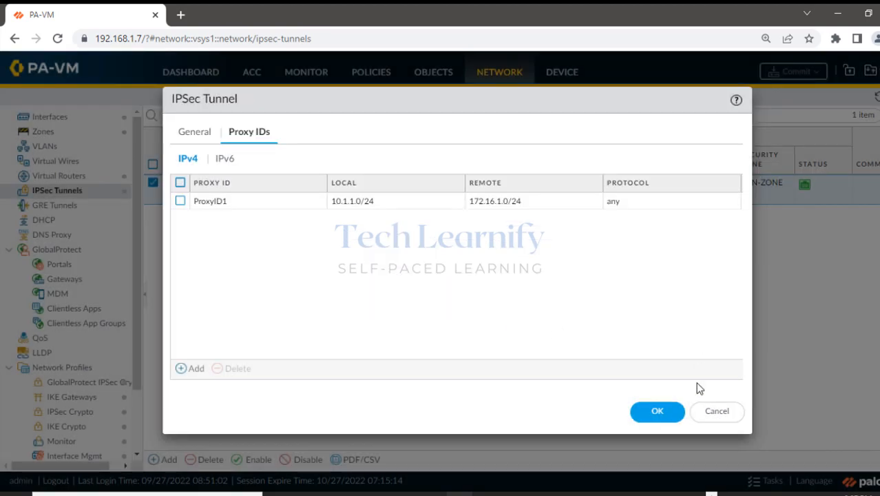
{"action": "left_click", "coordinate": [654, 412]}
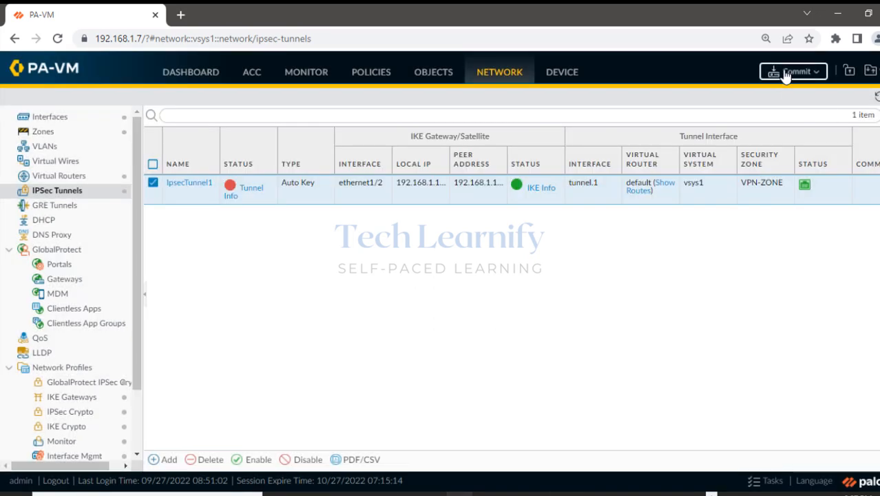
Commit the proxy ID change to the firewall, then bring up the Paint VPN diagram.
{"action": "left_click", "coordinate": [761, 78]}
{"action": "left_click", "coordinate": [586, 431]}
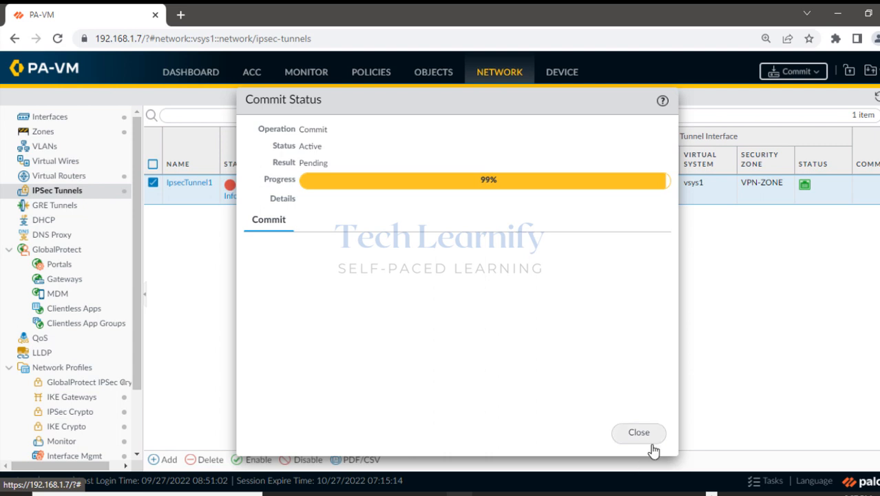
{"action": "left_click", "coordinate": [665, 494]}
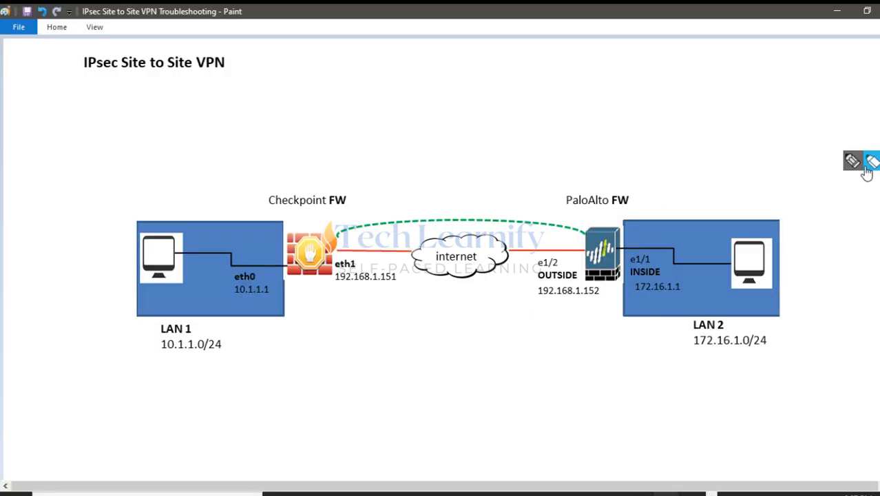
Mark LAN 1 and LAN 2 on the diagram, trace the path between them, then clear the marks.
{"action": "left_click", "coordinate": [873, 161]}
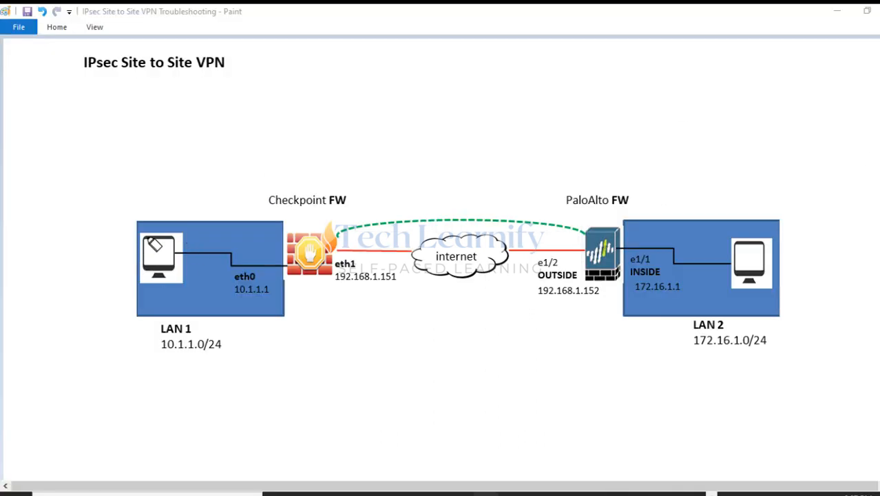
{"action": "mouse_move", "coordinate": [147, 236]}
{"action": "left_mouse_down"}
{"action": "mouse_move", "coordinate": [157, 275]}
{"action": "mouse_move", "coordinate": [200, 227]}
{"action": "mouse_move", "coordinate": [219, 261]}
{"action": "left_mouse_up"}
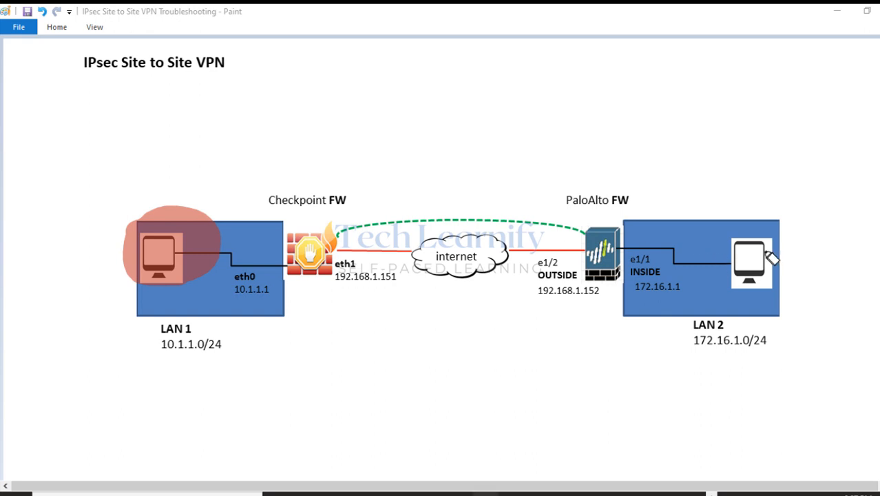
{"action": "mouse_move", "coordinate": [770, 252]}
{"action": "left_mouse_down"}
{"action": "mouse_move", "coordinate": [740, 282]}
{"action": "mouse_move", "coordinate": [764, 245]}
{"action": "left_mouse_up"}
{"action": "mouse_move", "coordinate": [215, 214]}
{"action": "left_mouse_down"}
{"action": "mouse_move", "coordinate": [247, 183]}
{"action": "mouse_move", "coordinate": [635, 173]}
{"action": "mouse_move", "coordinate": [725, 233]}
{"action": "left_mouse_up"}
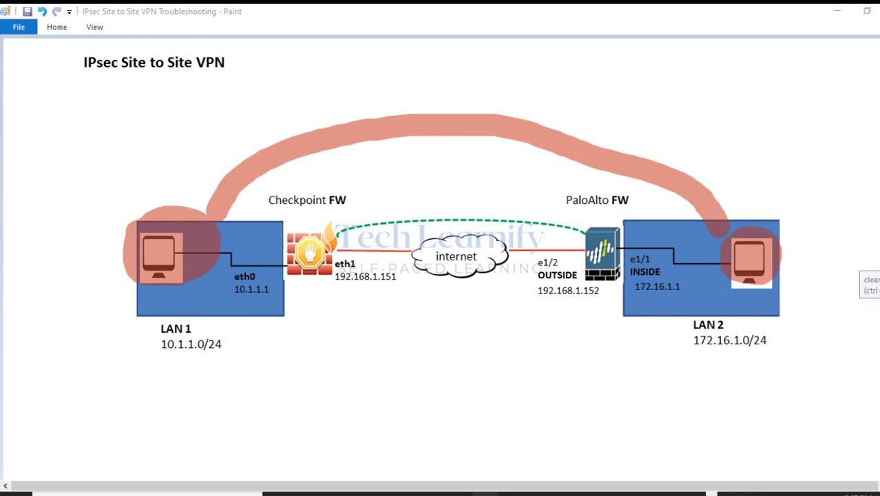
{"action": "key", "text": "Escape"}
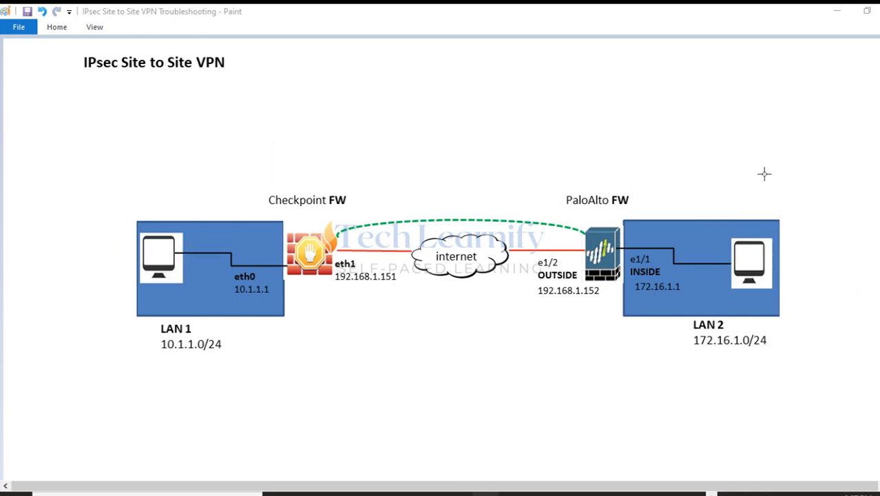
Dismiss the commit result and rerun the ping to 172.16.1.2 from the 10.1.1.2 PC.
{"action": "left_click", "coordinate": [830, 12]}
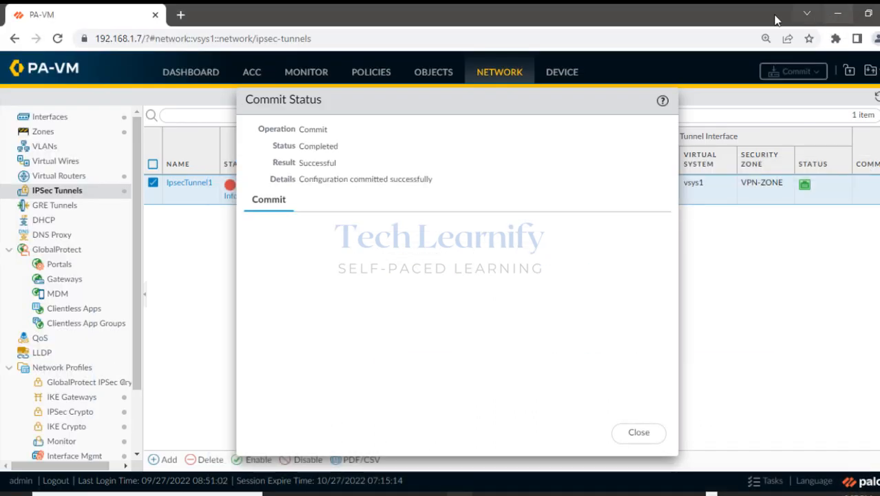
{"action": "left_click", "coordinate": [637, 434]}
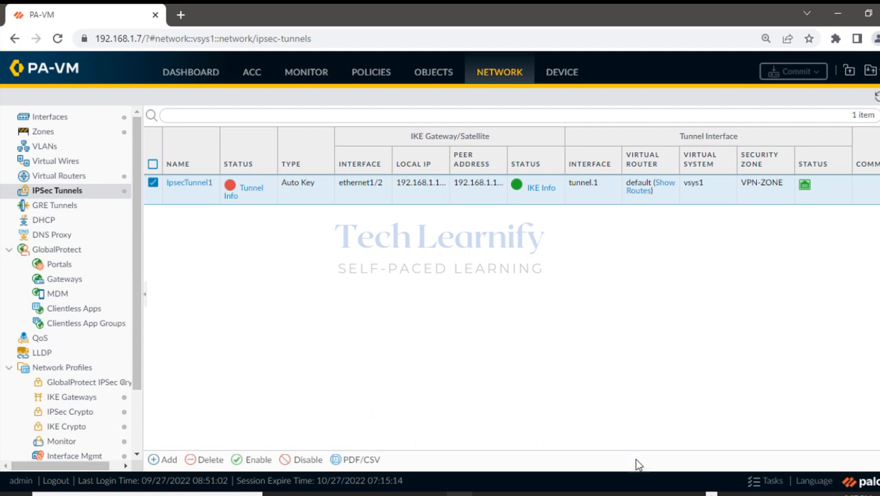
{"action": "mouse_move", "coordinate": [582, 490]}
{"action": "left_click", "coordinate": [585, 440]}
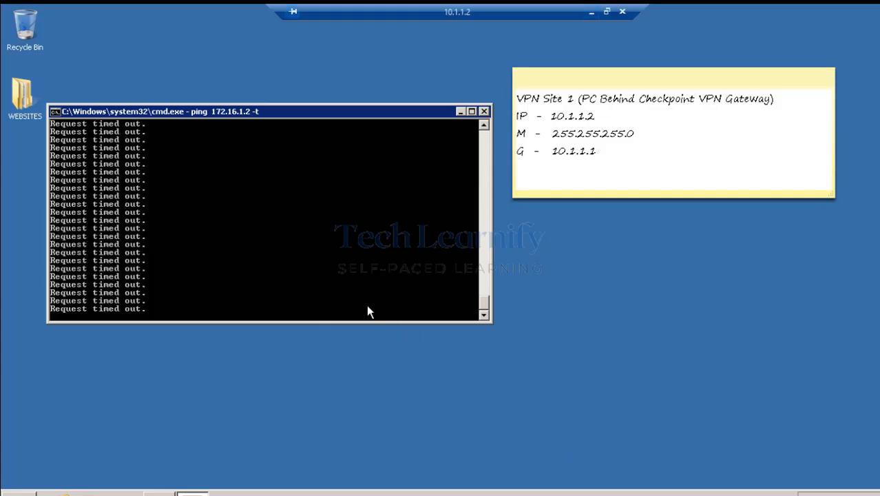
{"action": "key", "text": "ctrl+c"}
{"action": "key", "text": "Up"}
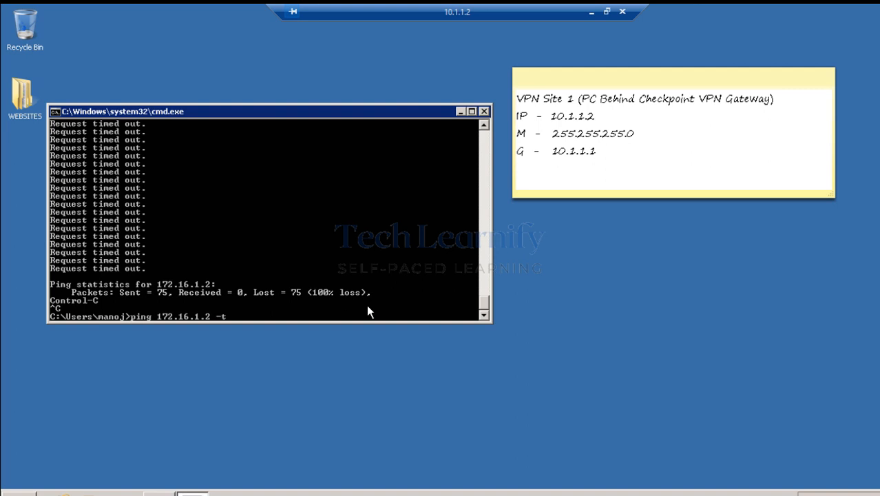
{"action": "key", "text": "Return"}
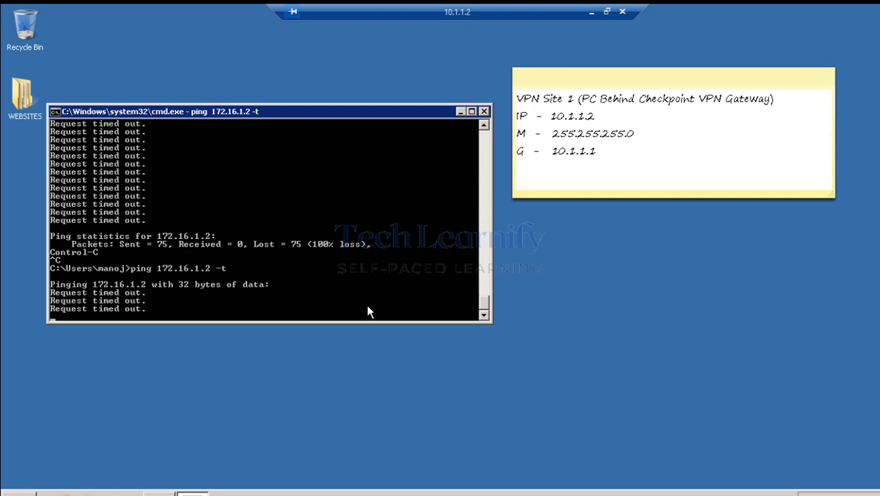
{"action": "left_click", "coordinate": [589, 13]}
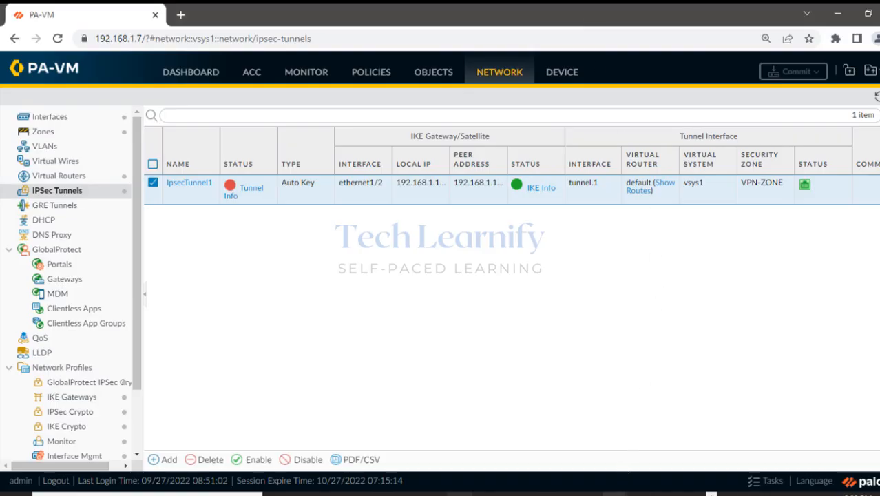
Run vpn tu option 2 on the Check Point gateway, highlight 'No IPSec SAs', then quit.
{"action": "mouse_move", "coordinate": [613, 491]}
{"action": "left_click", "coordinate": [689, 451]}
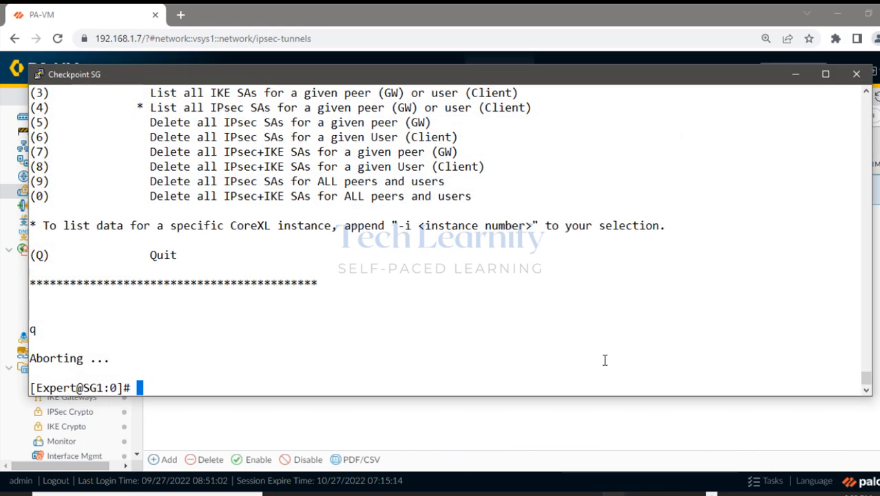
{"action": "type", "text": "vpn tu"}
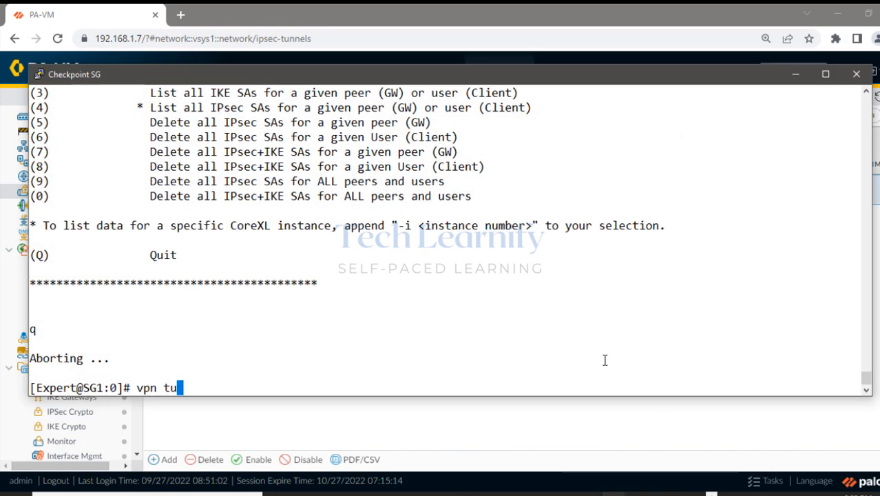
{"action": "key", "text": "Return"}
{"action": "type", "text": "2"}
{"action": "key", "text": "Return"}
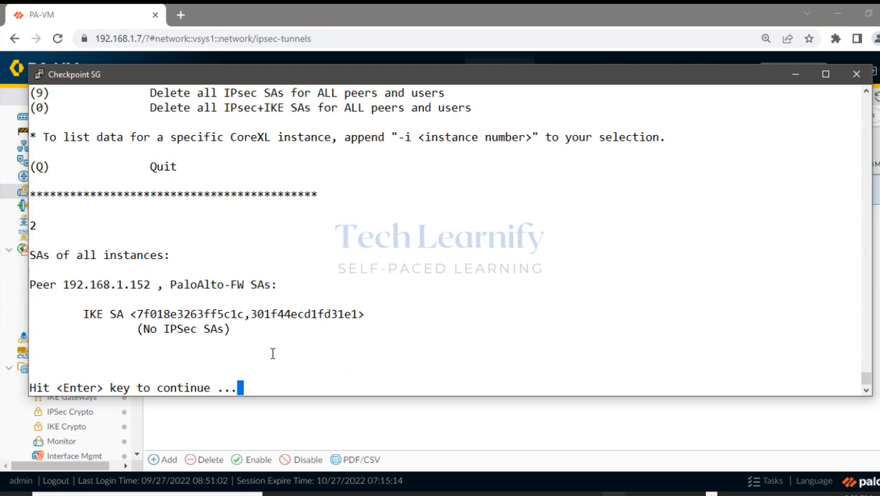
{"action": "left_click_drag", "start_coordinate": [128, 332], "coordinate": [290, 335]}
{"action": "left_click", "coordinate": [290, 370]}
{"action": "key", "text": "Return"}
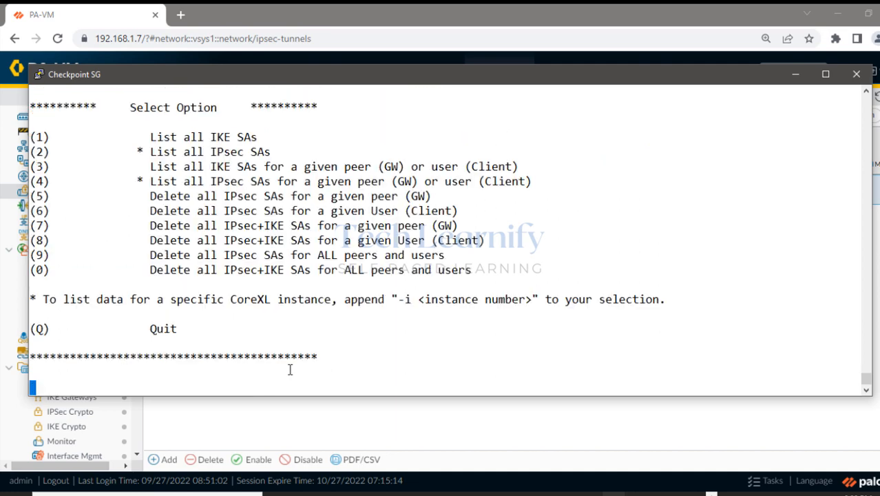
{"action": "type", "text": "q"}
{"action": "key", "text": "Return"}
{"action": "key", "text": "Return"}
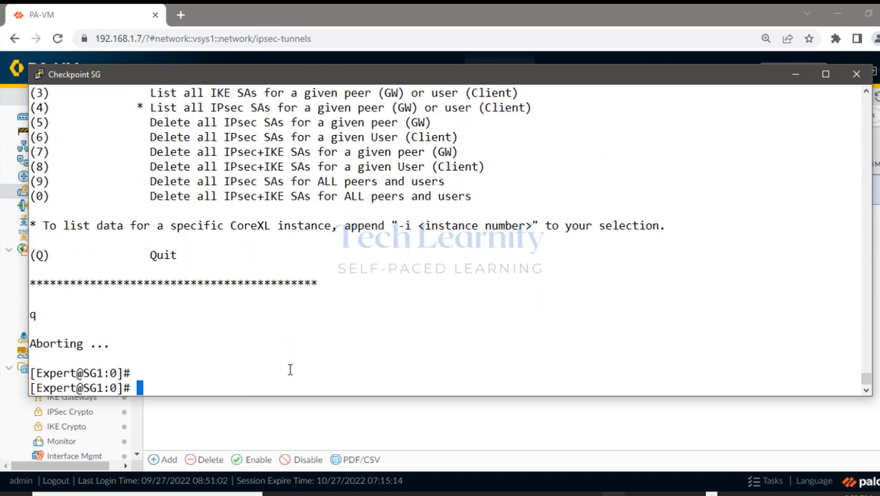
Return to PA-VM's IPSec Tunnels page and cross out the still-down tunnel table.
{"action": "left_click", "coordinate": [795, 74]}
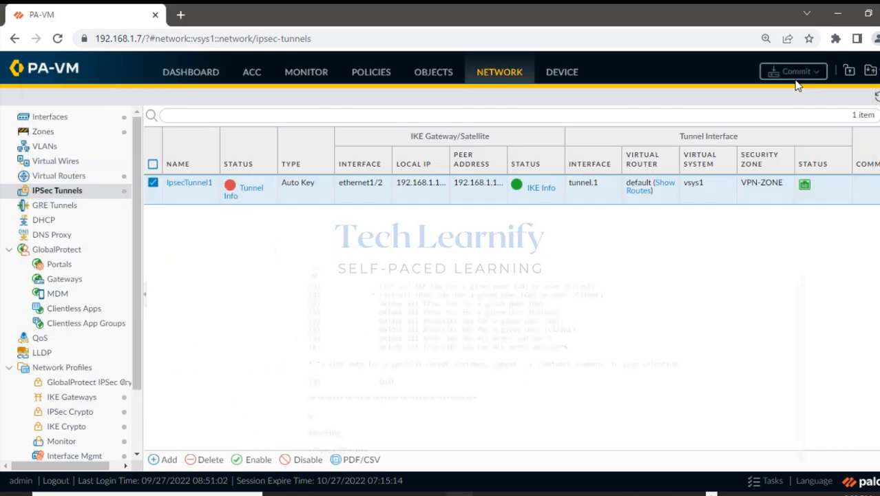
{"action": "left_click", "coordinate": [871, 166]}
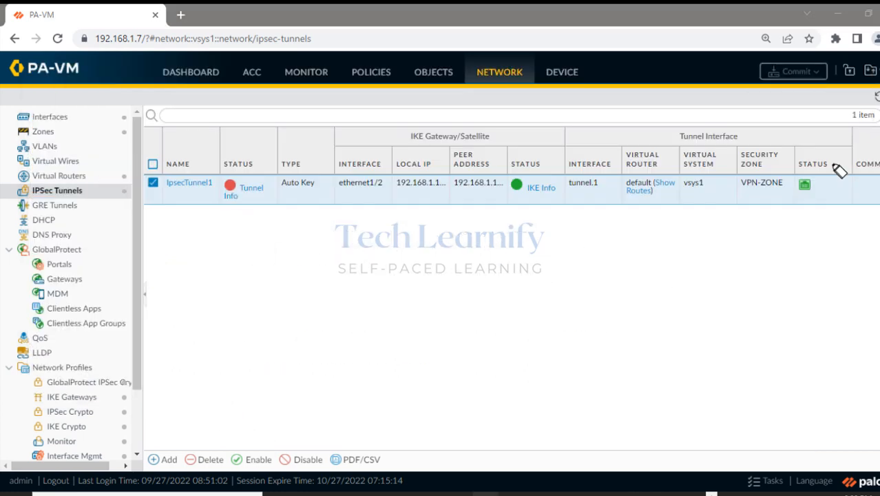
{"action": "left_click_drag", "start_coordinate": [286, 225], "coordinate": [222, 329]}
{"action": "left_click_drag", "start_coordinate": [217, 246], "coordinate": [284, 344]}
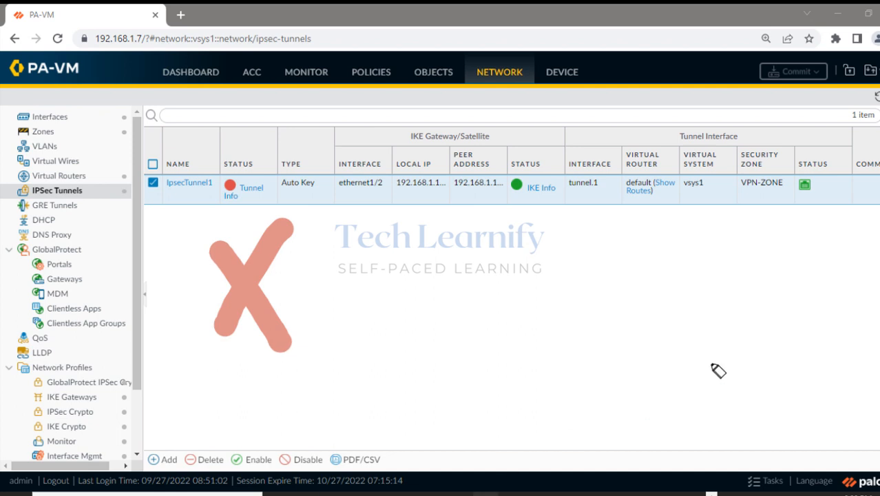
{"action": "left_click", "coordinate": [870, 163]}
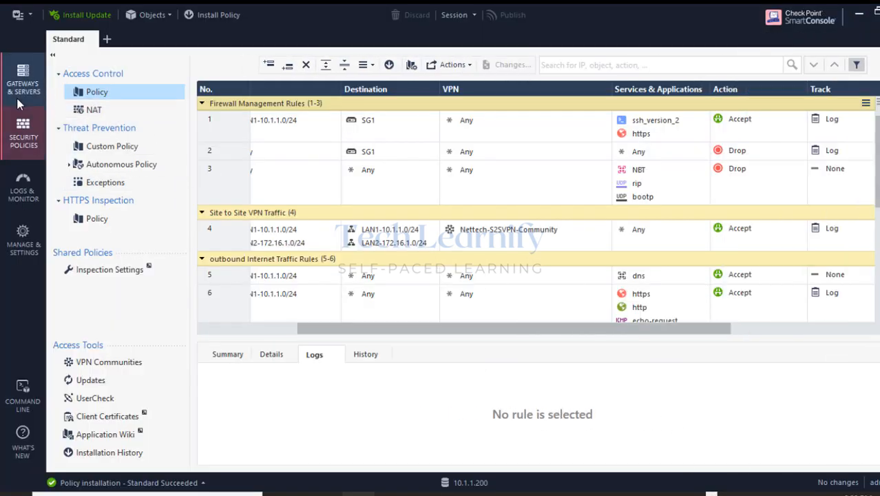
Edit gateway SG1, check its VPN domain LAN1-10.1.1.0/24, then cancel without changes.
{"action": "left_click", "coordinate": [24, 92]}
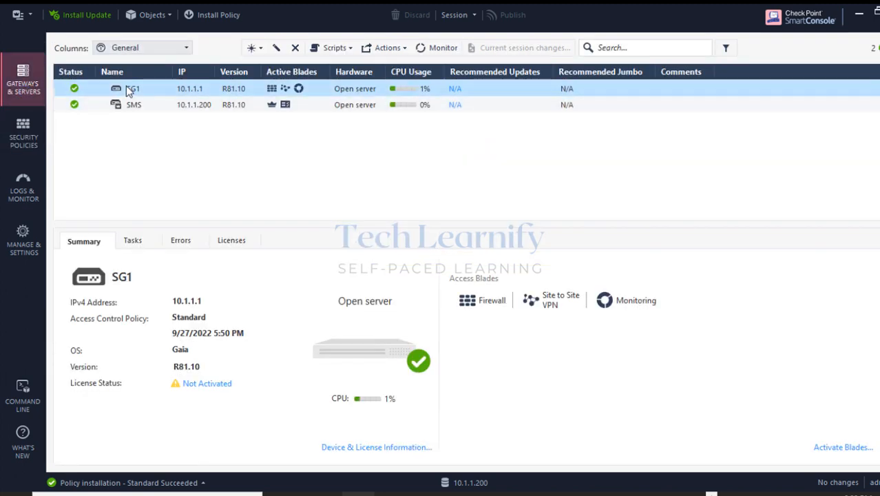
{"action": "right_click", "coordinate": [128, 92]}
{"action": "left_click", "coordinate": [53, 166]}
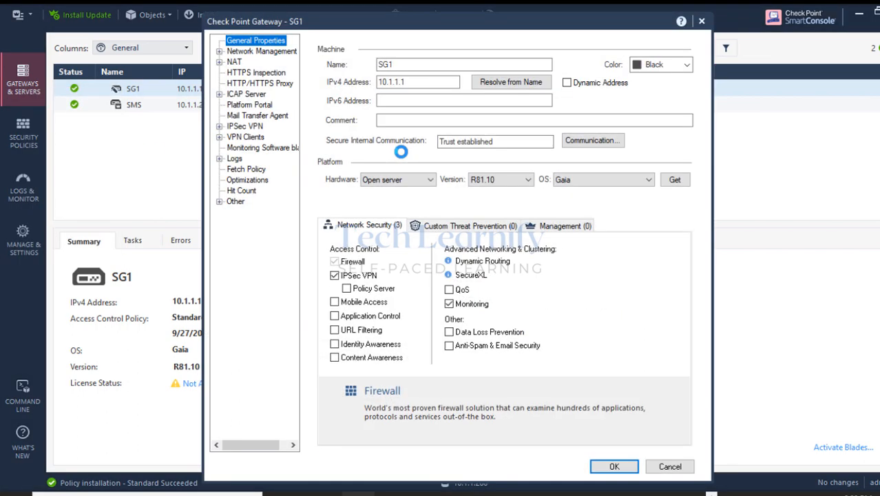
{"action": "left_click", "coordinate": [220, 52]}
{"action": "left_click", "coordinate": [260, 72]}
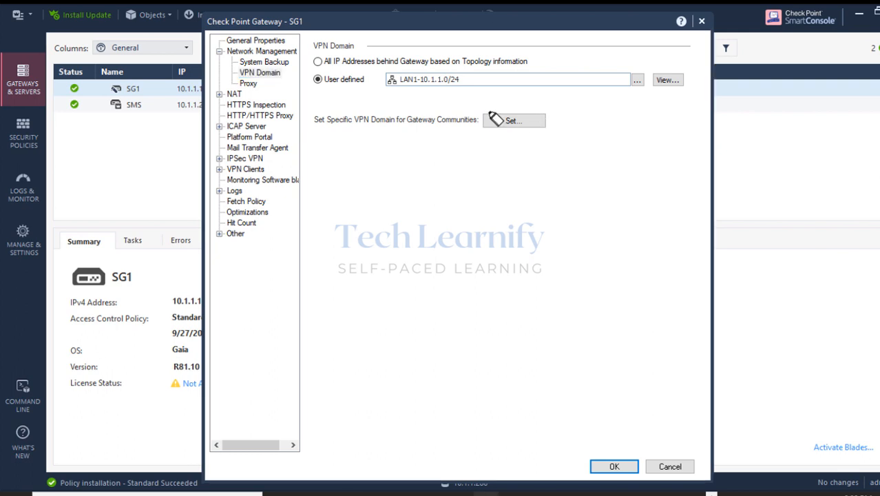
{"action": "left_click_drag", "start_coordinate": [392, 79], "coordinate": [468, 79]}
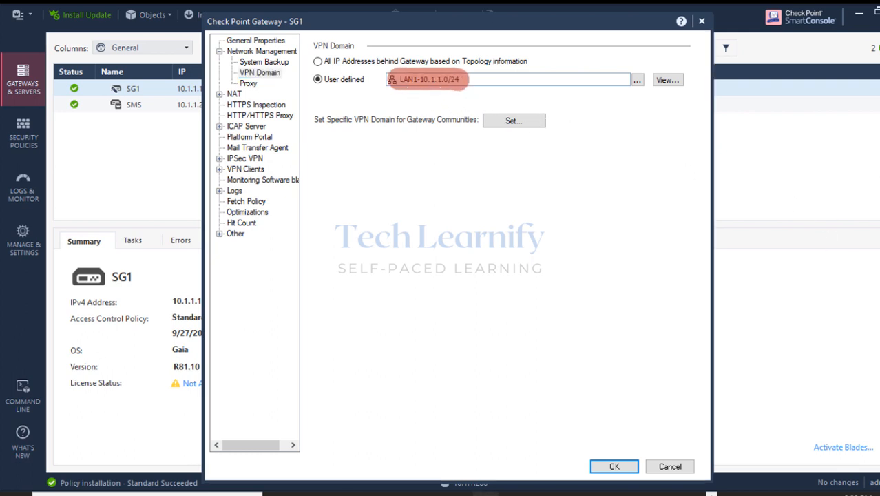
{"action": "left_click", "coordinate": [669, 466]}
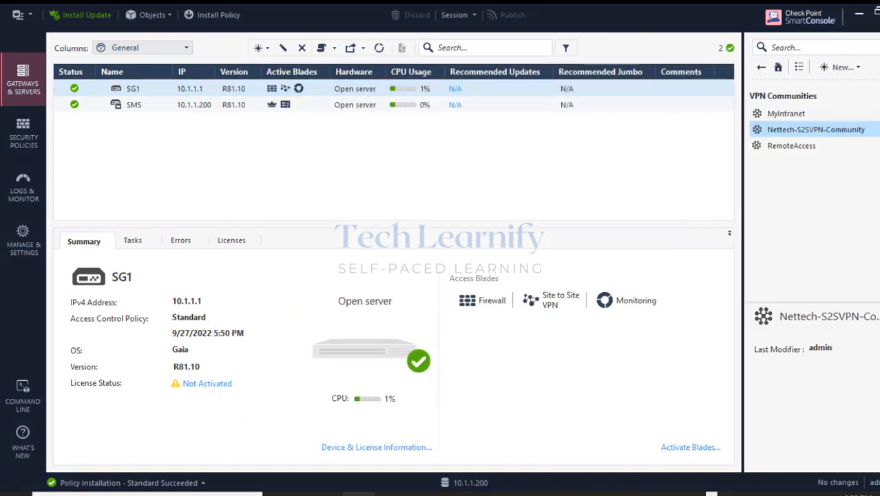
Find PaloAlto-FW under Interoperable Devices and open its properties for editing.
{"action": "left_click", "coordinate": [761, 67]}
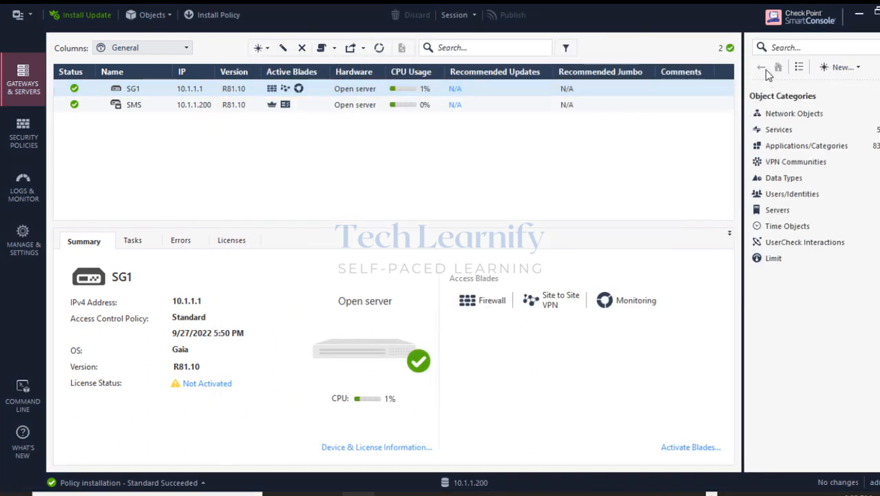
{"action": "left_click", "coordinate": [786, 114]}
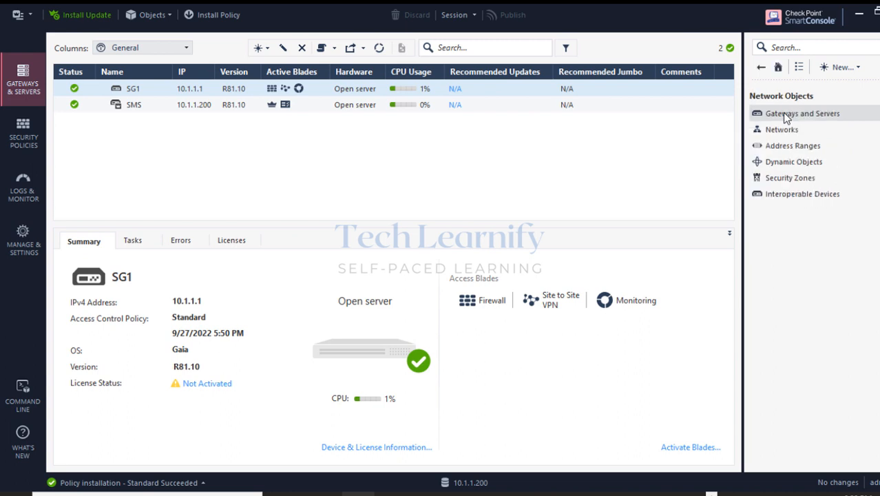
{"action": "left_click", "coordinate": [801, 115]}
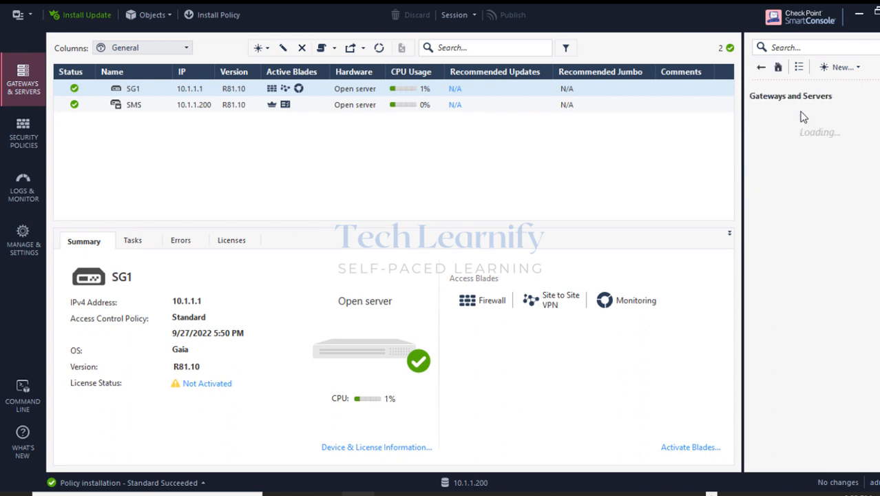
{"action": "left_click", "coordinate": [762, 69]}
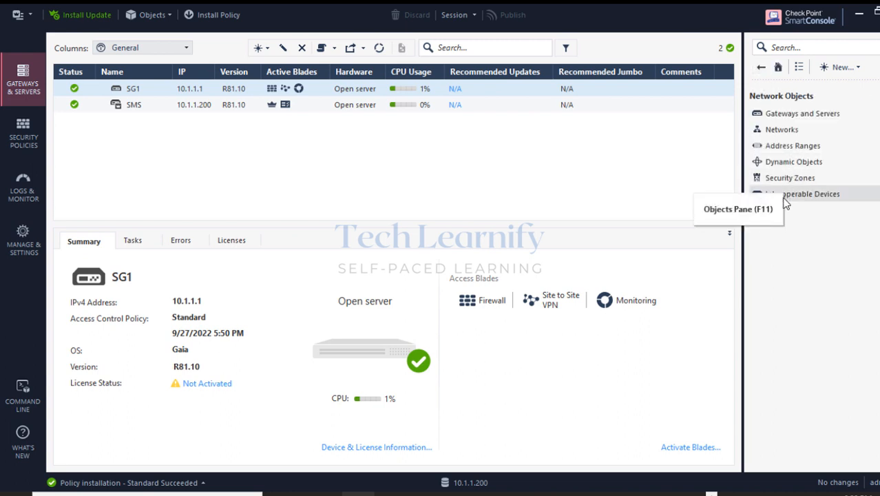
{"action": "left_click", "coordinate": [786, 194]}
{"action": "right_click", "coordinate": [780, 117]}
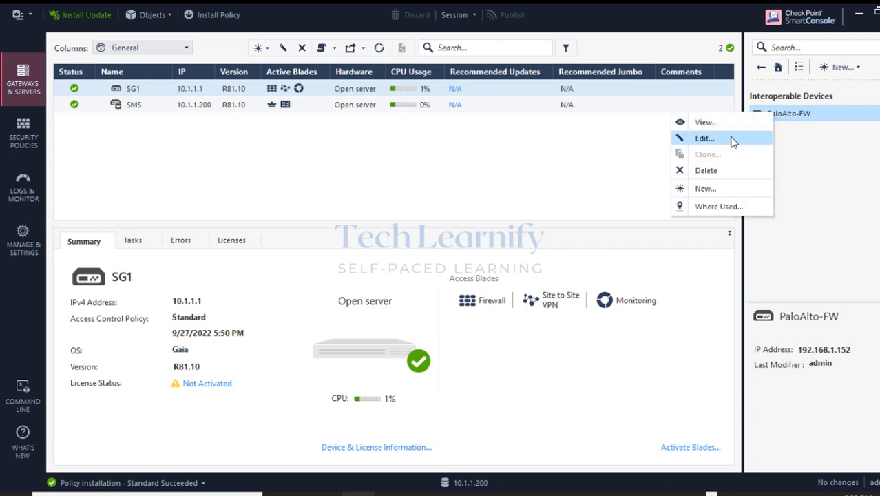
{"action": "left_click", "coordinate": [729, 140]}
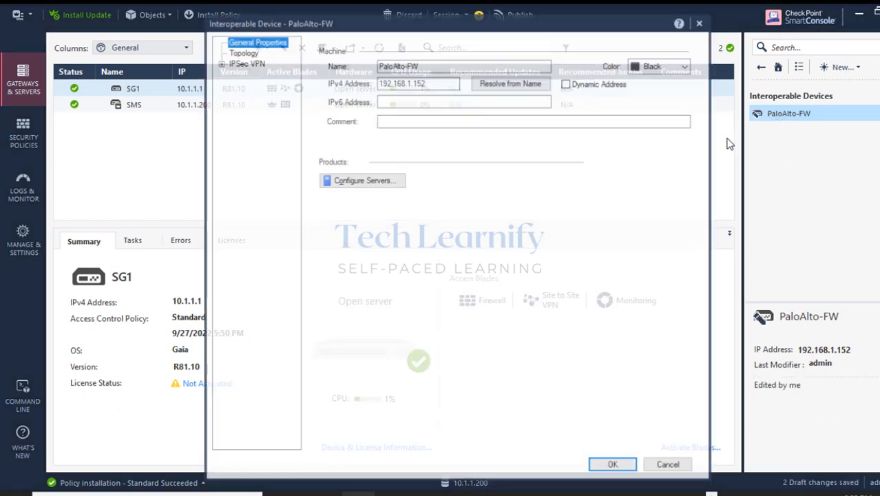
Browse PaloAlto-FW's IPsec VPN, Link Selection, VPN Advanced and Topology pages.
{"action": "left_click", "coordinate": [220, 63]}
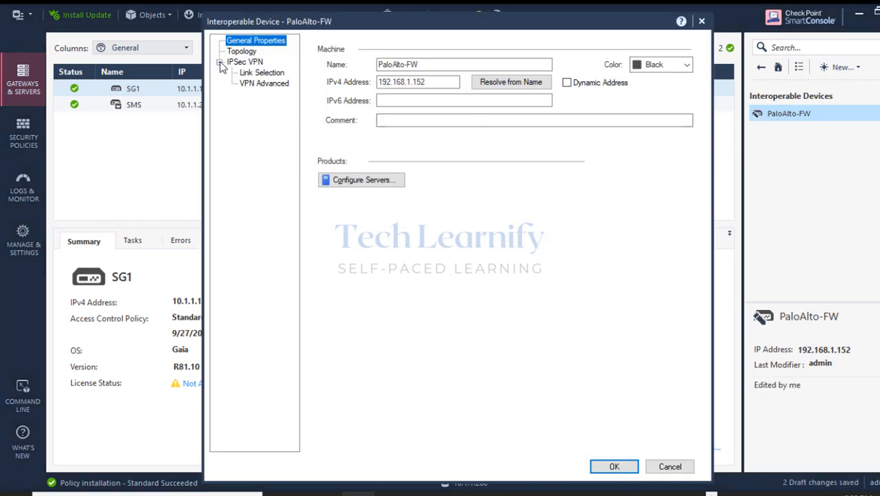
{"action": "left_click", "coordinate": [258, 83]}
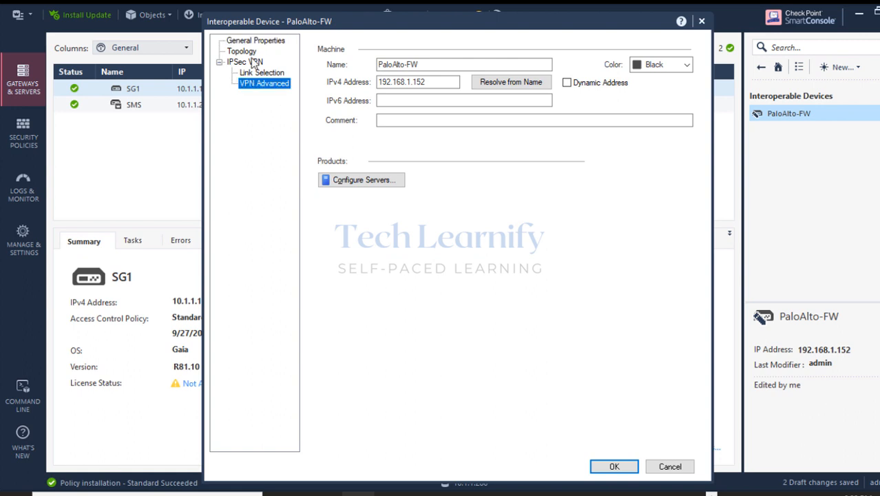
{"action": "left_click", "coordinate": [247, 52]}
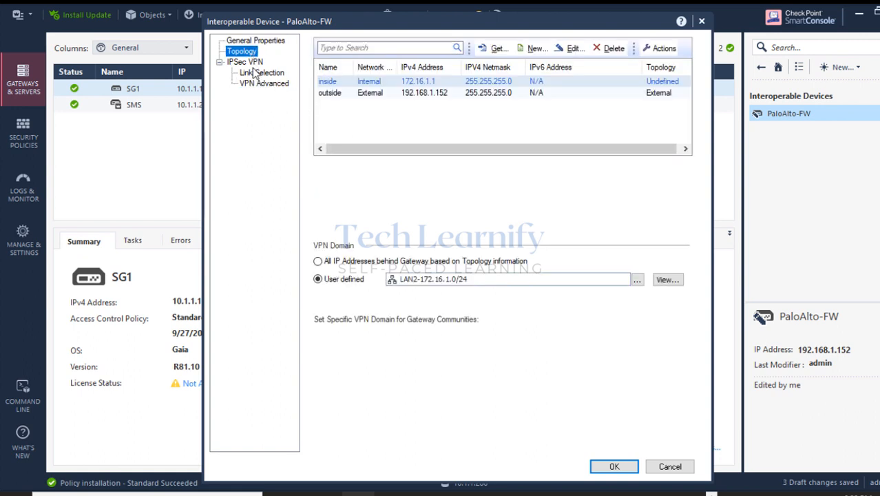
{"action": "left_click", "coordinate": [243, 64]}
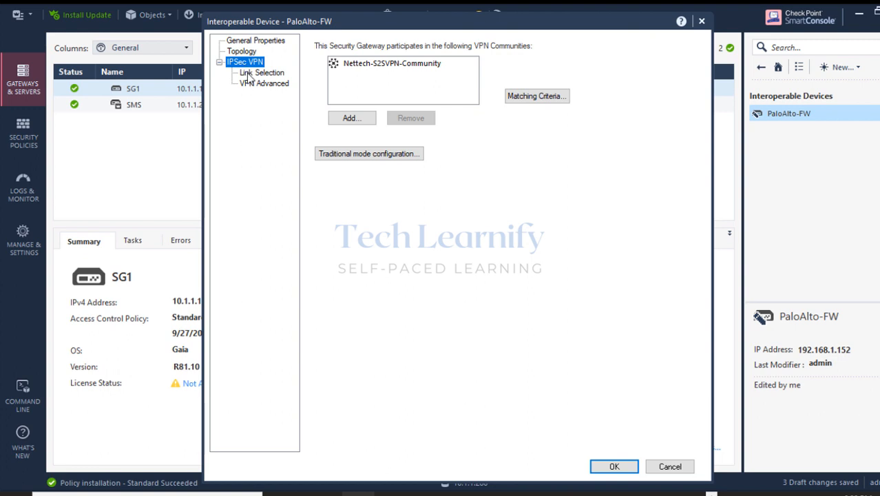
{"action": "left_click", "coordinate": [251, 73]}
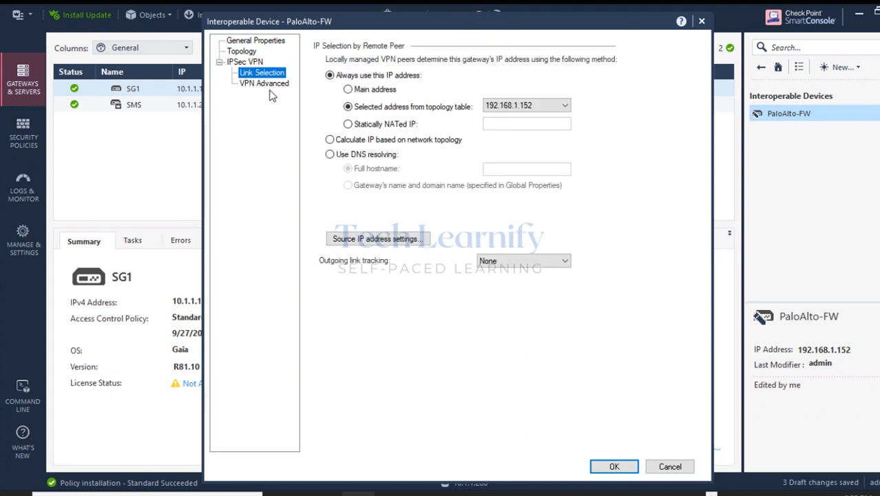
{"action": "left_click", "coordinate": [269, 88]}
{"action": "left_click", "coordinate": [242, 53]}
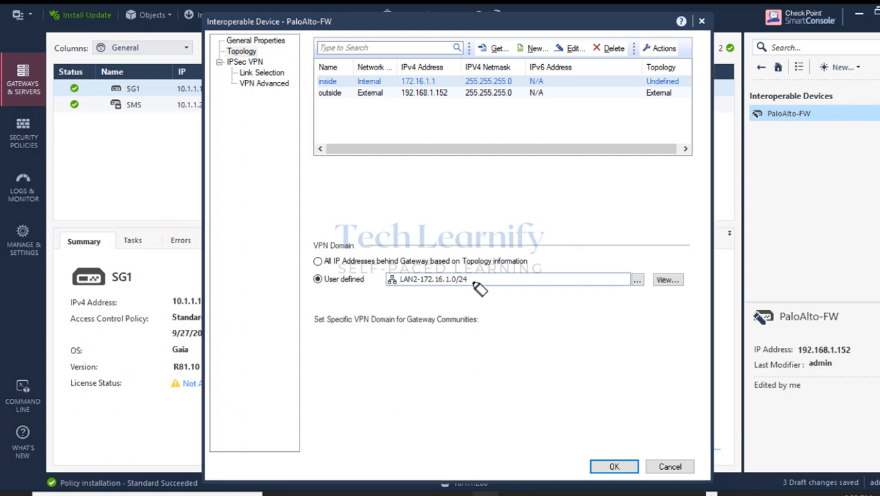
Highlight the user-defined LAN2-172.16.1.0/24 VPN domain, then close the properties unchanged.
{"action": "mouse_move", "coordinate": [331, 287]}
{"action": "left_mouse_down"}
{"action": "mouse_move", "coordinate": [322, 279]}
{"action": "mouse_move", "coordinate": [472, 282]}
{"action": "mouse_move", "coordinate": [314, 281]}
{"action": "mouse_move", "coordinate": [468, 287]}
{"action": "left_mouse_up"}
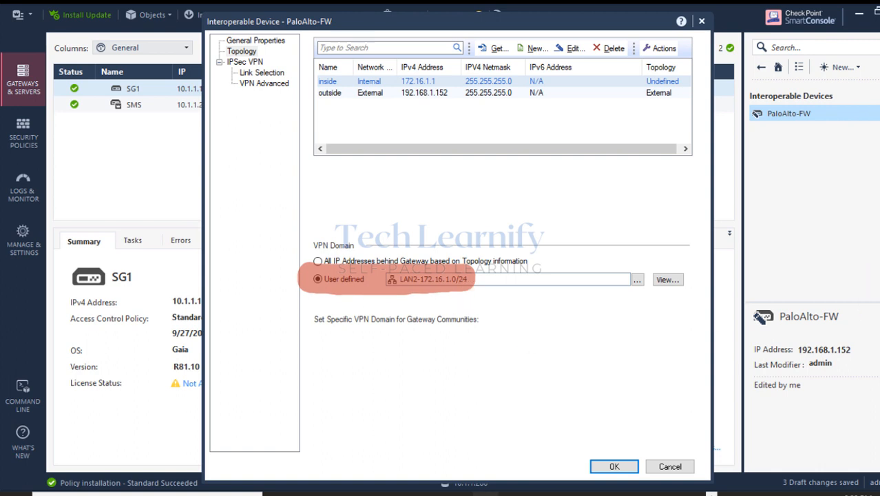
{"action": "mouse_move", "coordinate": [245, 31]}
{"action": "left_mouse_down"}
{"action": "mouse_move", "coordinate": [338, 35]}
{"action": "mouse_move", "coordinate": [240, 25]}
{"action": "mouse_move", "coordinate": [337, 40]}
{"action": "mouse_move", "coordinate": [241, 51]}
{"action": "mouse_move", "coordinate": [183, 43]}
{"action": "mouse_move", "coordinate": [250, 38]}
{"action": "left_mouse_up"}
{"action": "mouse_move", "coordinate": [398, 285]}
{"action": "left_mouse_down"}
{"action": "mouse_move", "coordinate": [468, 286]}
{"action": "mouse_move", "coordinate": [321, 284]}
{"action": "mouse_move", "coordinate": [434, 284]}
{"action": "mouse_move", "coordinate": [335, 286]}
{"action": "left_mouse_up"}
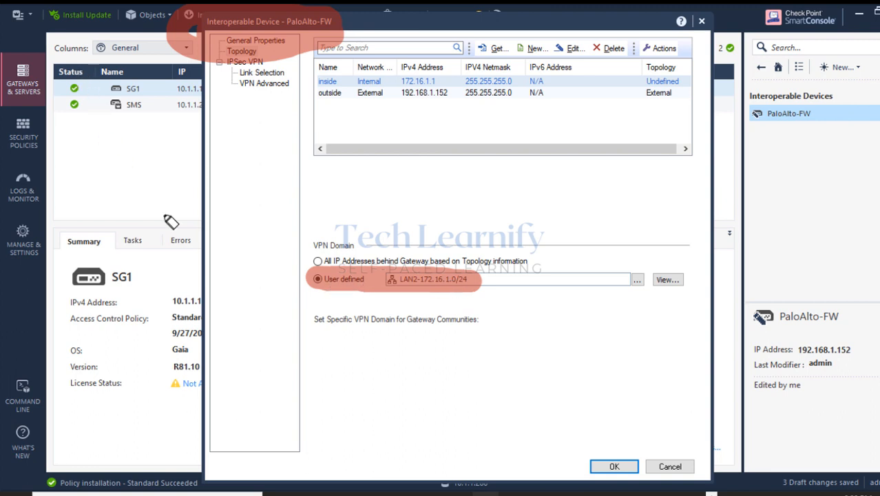
{"action": "key", "text": "Escape"}
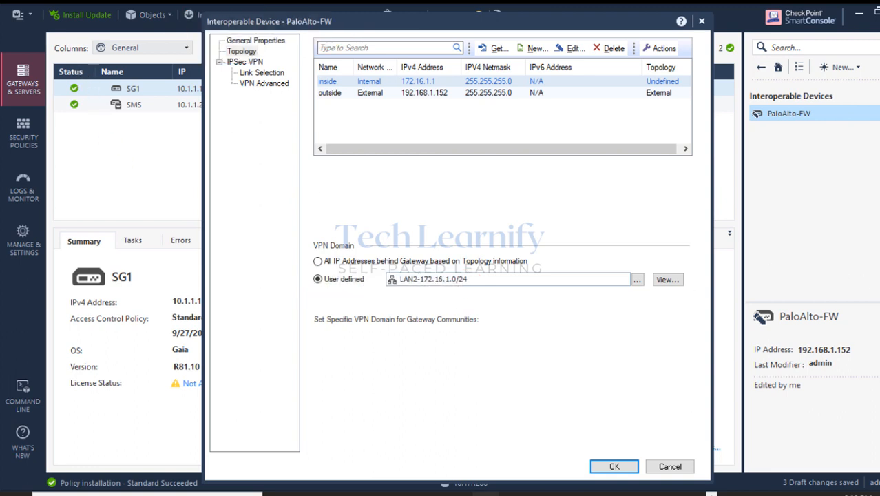
{"action": "left_click", "coordinate": [683, 468]}
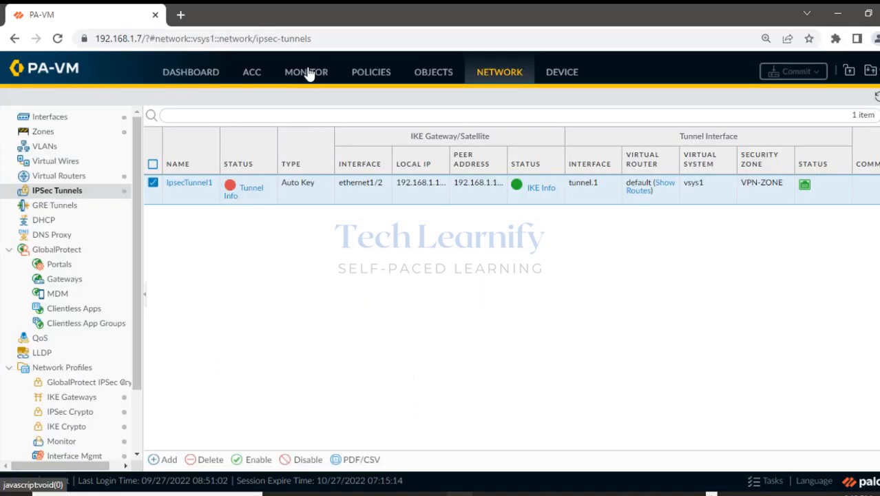
Open the firewall's System logs and refresh them until the latest entries appear.
{"action": "left_click", "coordinate": [306, 72]}
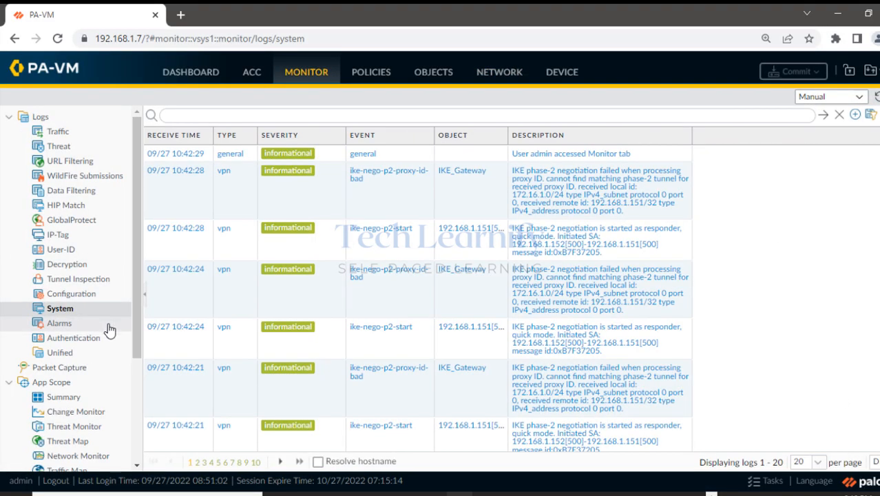
{"action": "left_click", "coordinate": [876, 98]}
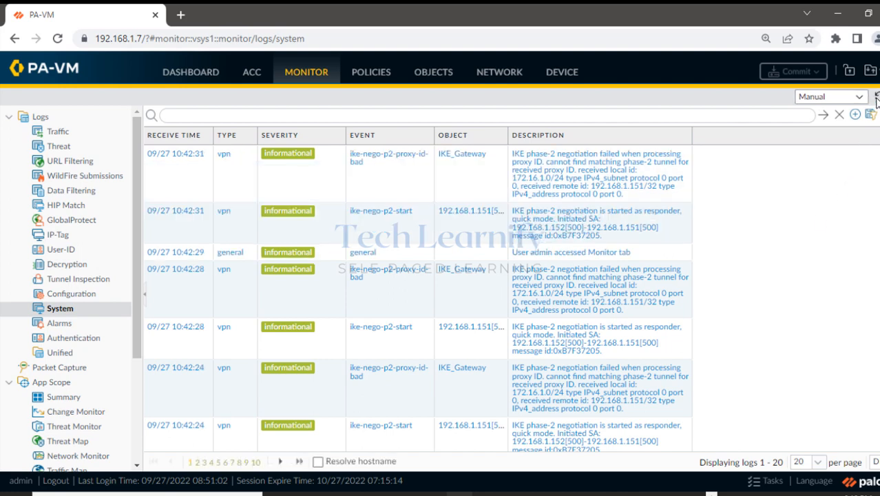
{"action": "left_click", "coordinate": [876, 98]}
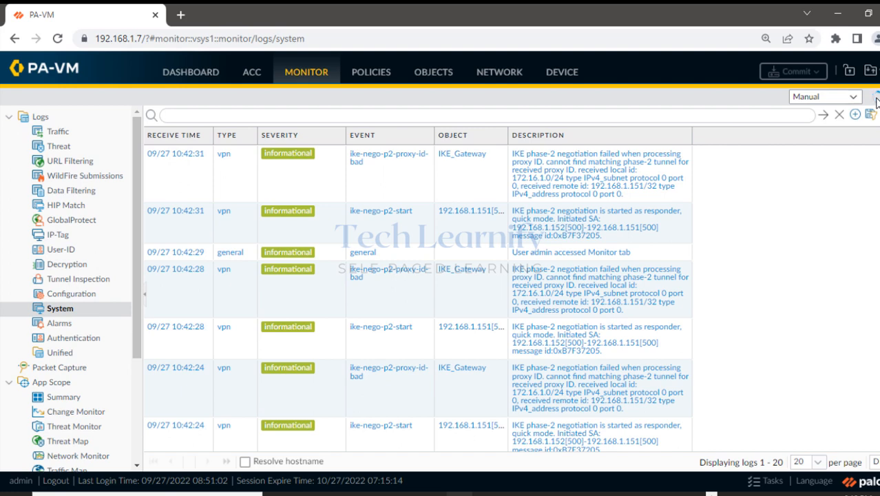
{"action": "left_click", "coordinate": [876, 100]}
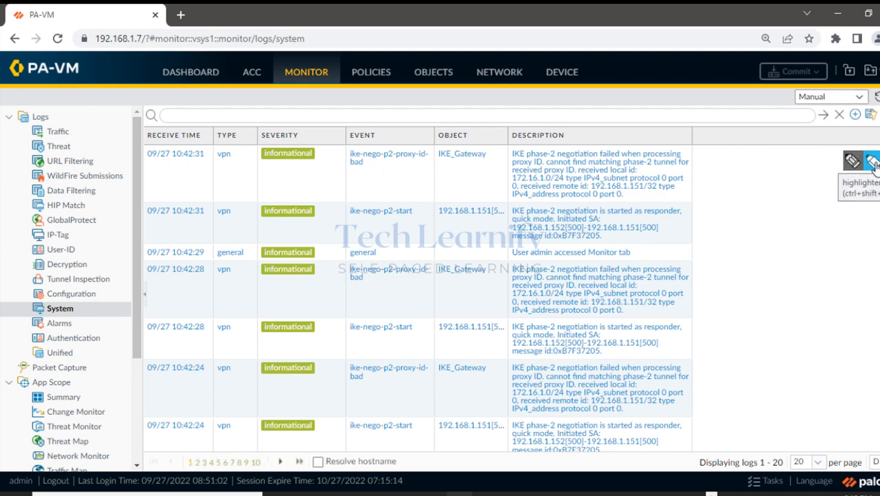
Highlight the ike-nego-p2-proxy-id-bad failure for local 172.16.1.0/24, then return to SmartConsole.
{"action": "left_click_drag", "start_coordinate": [516, 158], "coordinate": [681, 154]}
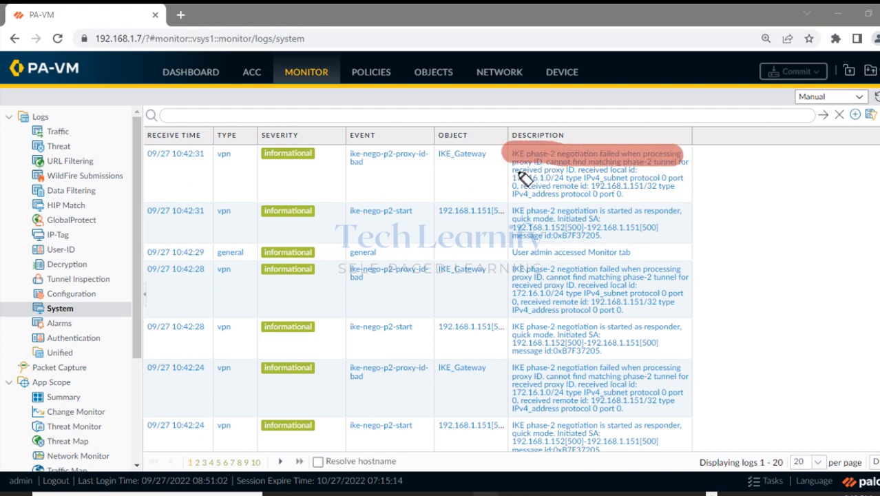
{"action": "left_click_drag", "start_coordinate": [513, 172], "coordinate": [678, 179]}
{"action": "mouse_move", "coordinate": [515, 195]}
{"action": "left_mouse_down"}
{"action": "mouse_move", "coordinate": [682, 195]}
{"action": "mouse_move", "coordinate": [688, 155]}
{"action": "mouse_move", "coordinate": [689, 184]}
{"action": "mouse_move", "coordinate": [677, 198]}
{"action": "mouse_move", "coordinate": [575, 200]}
{"action": "mouse_move", "coordinate": [515, 198]}
{"action": "mouse_move", "coordinate": [506, 155]}
{"action": "left_mouse_up"}
{"action": "left_click_drag", "start_coordinate": [566, 157], "coordinate": [675, 156]}
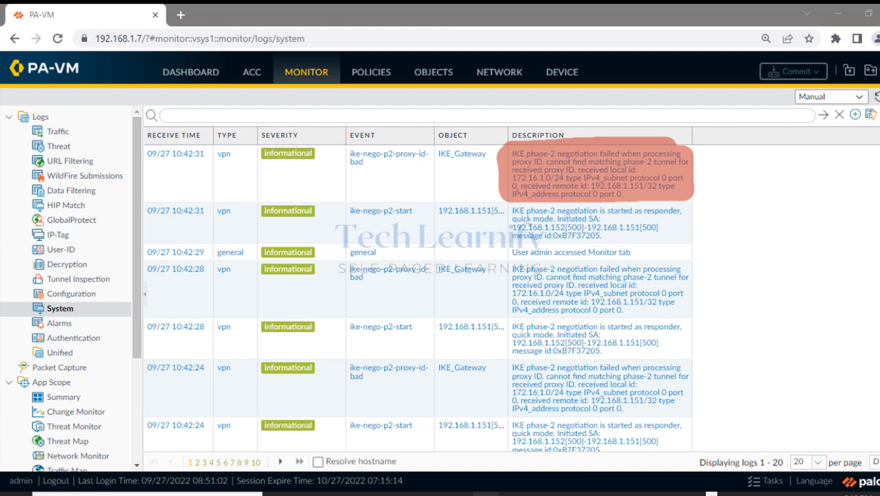
{"action": "key", "text": "Escape"}
{"action": "left_click", "coordinate": [837, 14]}
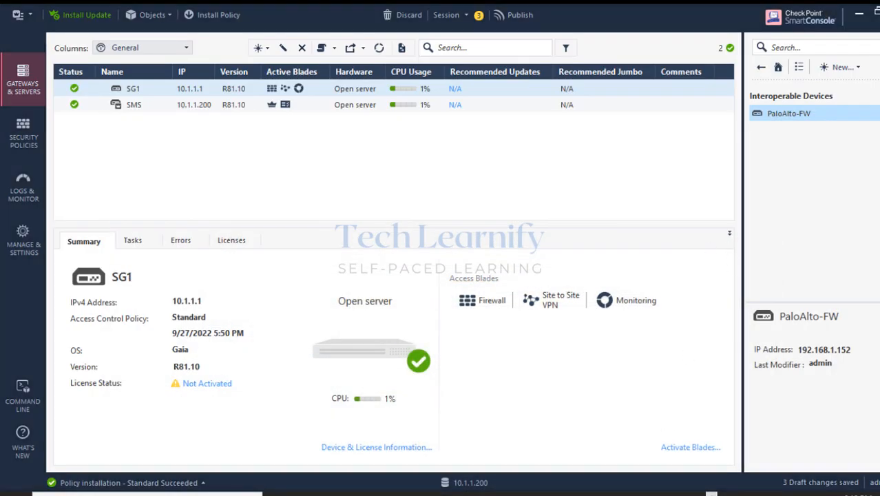
With a thin annotation pen on the VPN diagram, circle Checkpoint FW and write 'Local → 10.1.1.0/24'.
{"action": "left_click", "coordinate": [665, 494]}
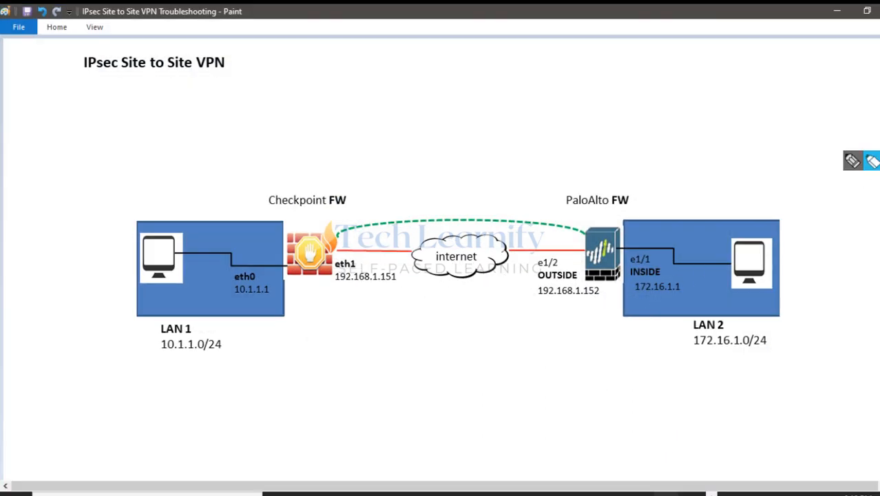
{"action": "left_click", "coordinate": [848, 161]}
{"action": "left_click", "coordinate": [815, 222]}
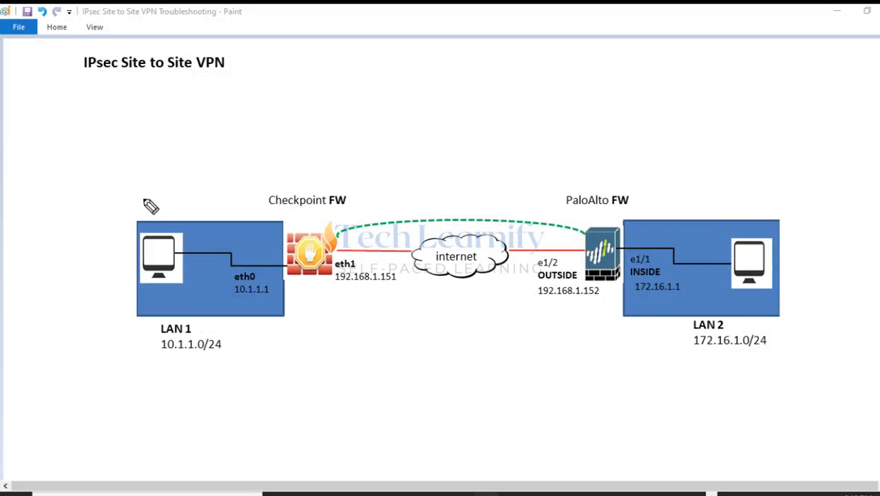
{"action": "left_click_drag", "start_coordinate": [318, 193], "coordinate": [293, 169]}
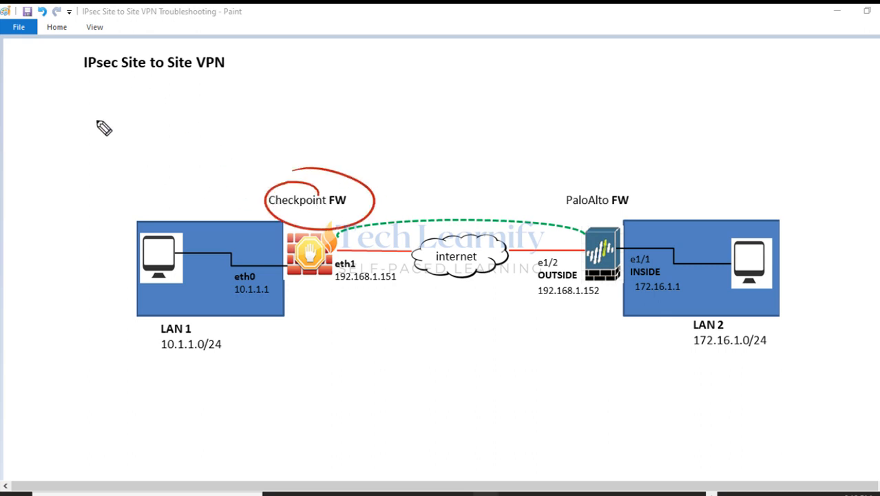
{"action": "mouse_move", "coordinate": [85, 93]}
{"action": "left_mouse_down"}
{"action": "mouse_move", "coordinate": [85, 102]}
{"action": "mouse_move", "coordinate": [107, 108]}
{"action": "mouse_move", "coordinate": [305, 117]}
{"action": "left_mouse_up"}
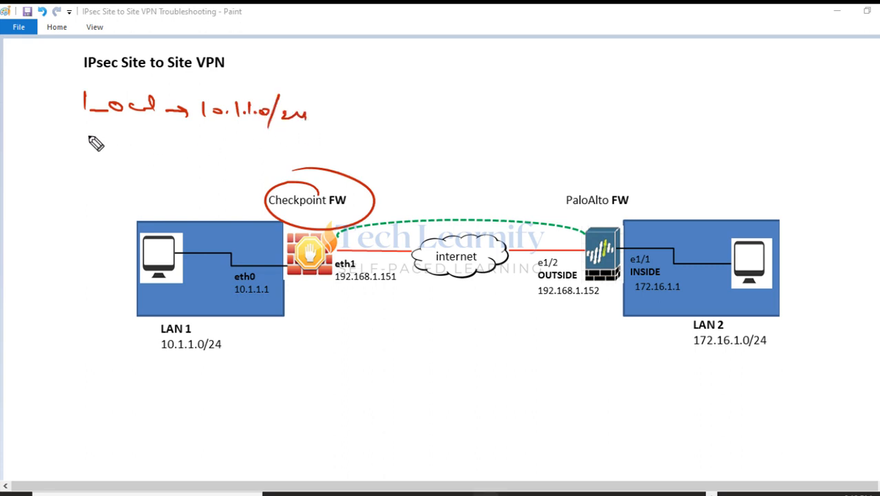
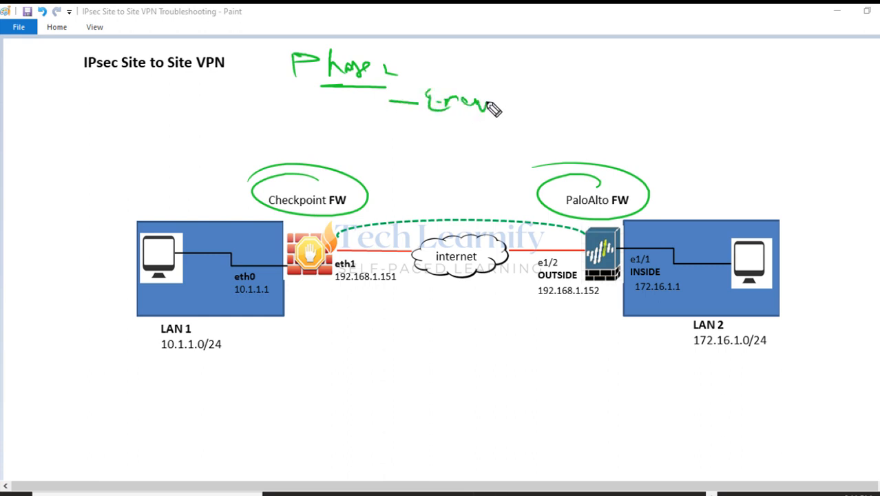
Add Hash, No PA and Life T to the green Phase 2 list beside the diagram.
{"action": "left_click_drag", "start_coordinate": [391, 129], "coordinate": [491, 135]}
{"action": "left_click_drag", "start_coordinate": [397, 161], "coordinate": [416, 161]}
{"action": "left_click_drag", "start_coordinate": [427, 164], "coordinate": [510, 164]}
{"action": "left_click_drag", "start_coordinate": [400, 187], "coordinate": [420, 186]}
{"action": "mouse_move", "coordinate": [438, 180]}
{"action": "left_mouse_down"}
{"action": "mouse_move", "coordinate": [435, 193]}
{"action": "mouse_move", "coordinate": [470, 194]}
{"action": "left_mouse_up"}
{"action": "left_click_drag", "start_coordinate": [465, 183], "coordinate": [506, 176]}
{"action": "left_click_drag", "start_coordinate": [499, 178], "coordinate": [500, 186]}
Add ESP and Tunnel to the Phase 2 list, then clear all pen annotations.
{"action": "mouse_move", "coordinate": [402, 207]}
{"action": "left_mouse_down"}
{"action": "mouse_move", "coordinate": [466, 216]}
{"action": "mouse_move", "coordinate": [460, 207]}
{"action": "left_mouse_up"}
{"action": "left_click_drag", "start_coordinate": [472, 209], "coordinate": [485, 213]}
{"action": "mouse_move", "coordinate": [484, 200]}
{"action": "left_mouse_down"}
{"action": "mouse_move", "coordinate": [487, 209]}
{"action": "mouse_move", "coordinate": [448, 216]}
{"action": "left_mouse_up"}
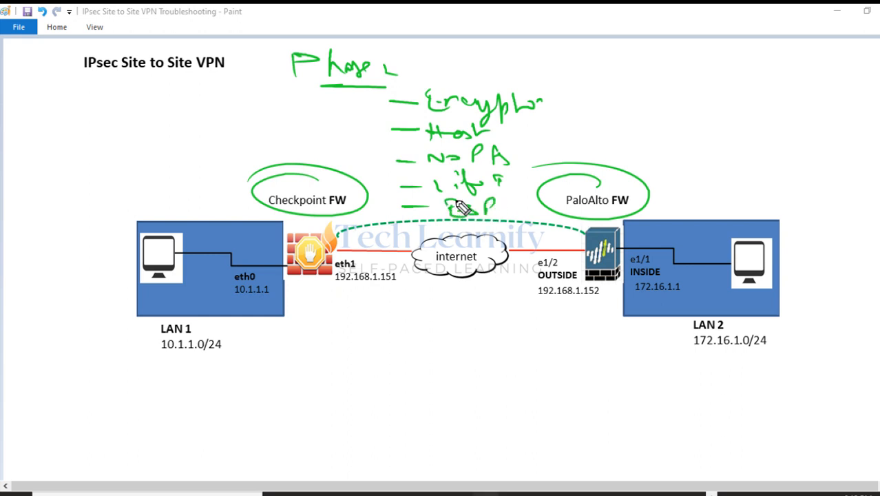
{"action": "left_click_drag", "start_coordinate": [602, 95], "coordinate": [651, 90]}
{"action": "left_click_drag", "start_coordinate": [642, 90], "coordinate": [643, 102]}
{"action": "left_click_drag", "start_coordinate": [656, 92], "coordinate": [703, 98]}
{"action": "left_click_drag", "start_coordinate": [709, 99], "coordinate": [723, 98]}
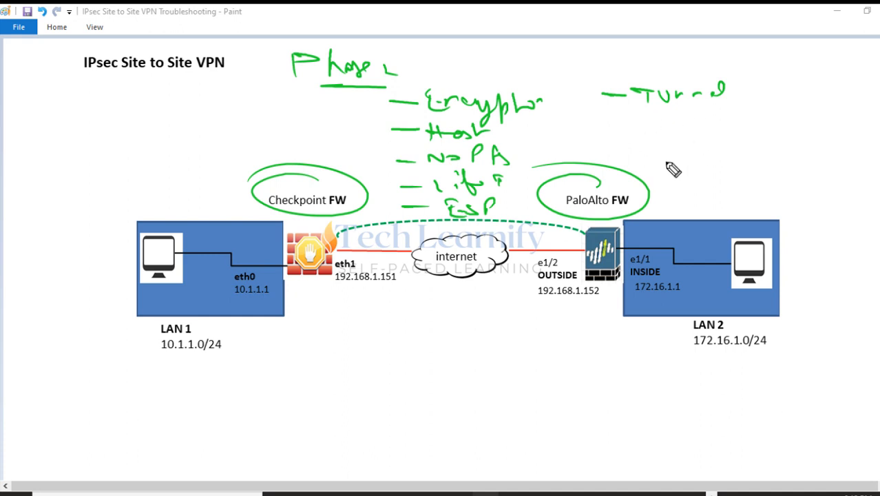
{"action": "left_click", "coordinate": [875, 272]}
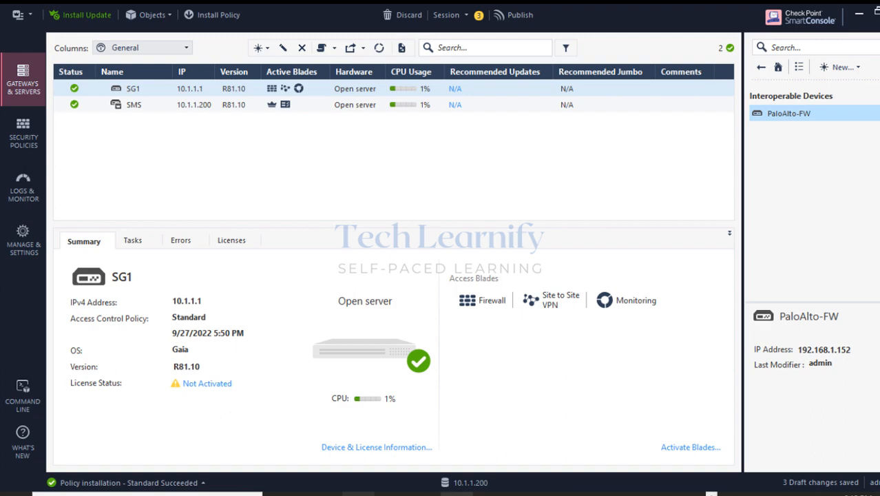
Copy the gateway's legacy_ike.elg from WinSCP into F:\Checkpoint, overwriting the older local copy.
{"action": "mouse_move", "coordinate": [423, 494]}
{"action": "left_click", "coordinate": [454, 441]}
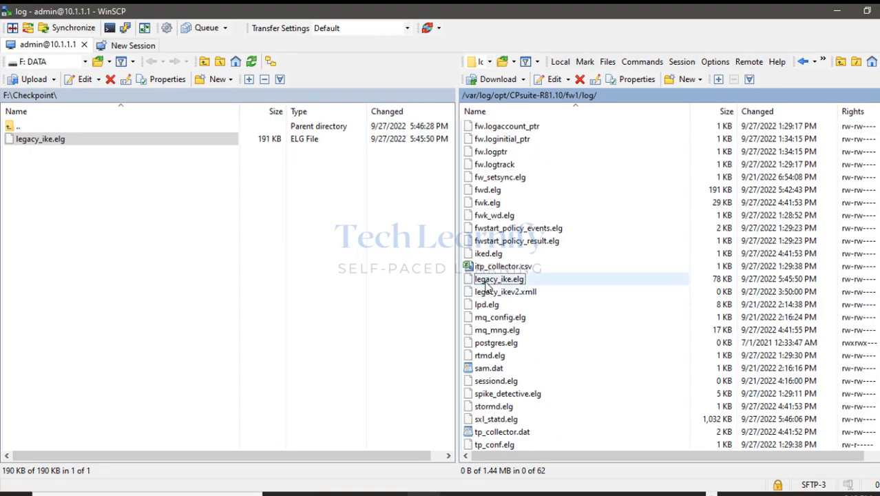
{"action": "left_click", "coordinate": [487, 281]}
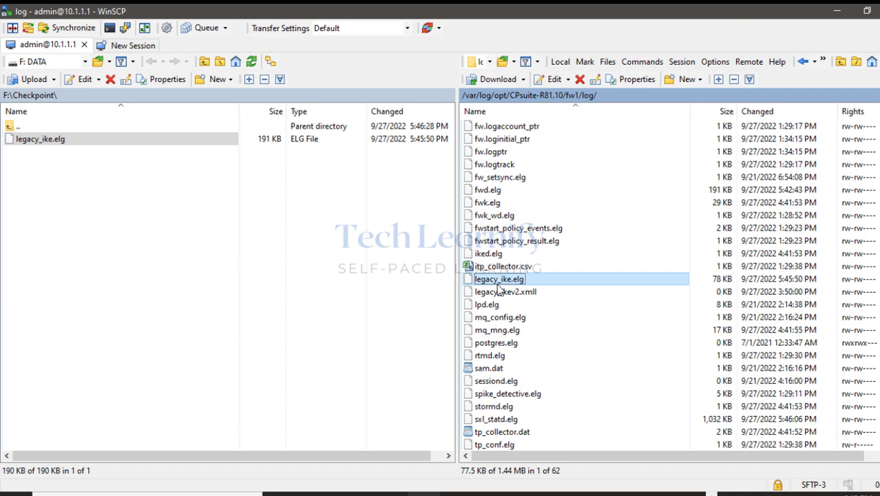
{"action": "left_click_drag", "start_coordinate": [499, 289], "coordinate": [152, 219]}
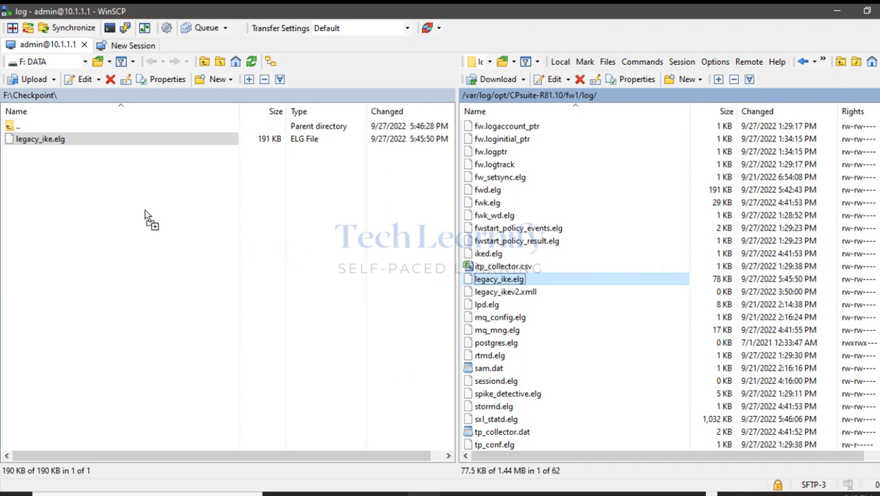
{"action": "left_click", "coordinate": [401, 307]}
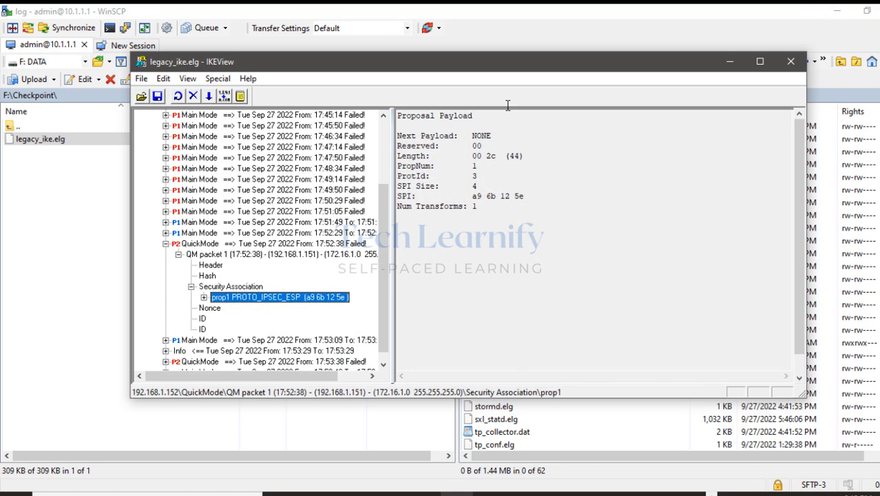
Refresh the IKE log in IKEView and expand the exchanges with peer 192.168.1.152.
{"action": "left_click", "coordinate": [141, 79]}
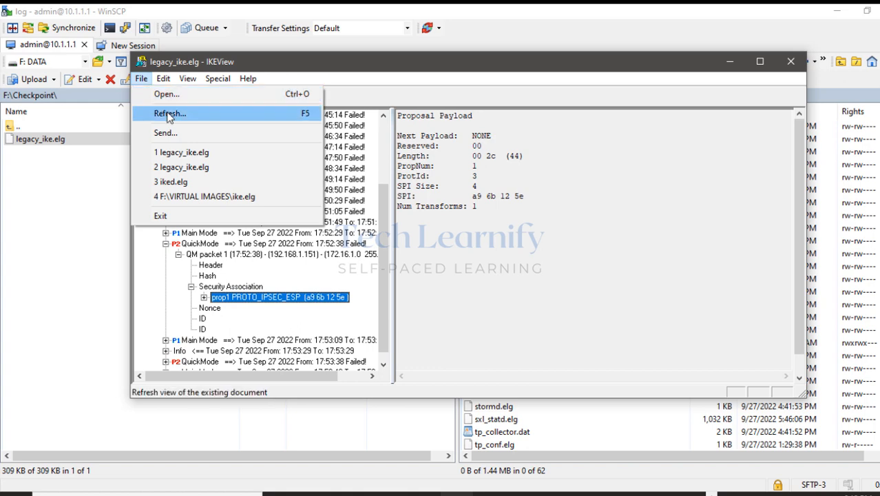
{"action": "left_click", "coordinate": [170, 115]}
{"action": "left_click", "coordinate": [152, 126]}
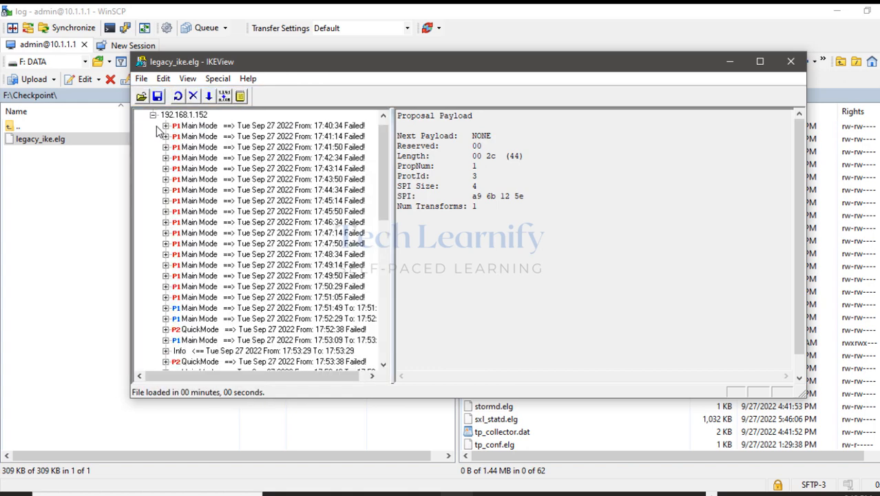
{"action": "scroll", "coordinate": [220, 241], "scroll_direction": "down", "scroll_amount": 6}
{"action": "scroll", "coordinate": [236, 220], "scroll_direction": "down", "scroll_amount": 1}
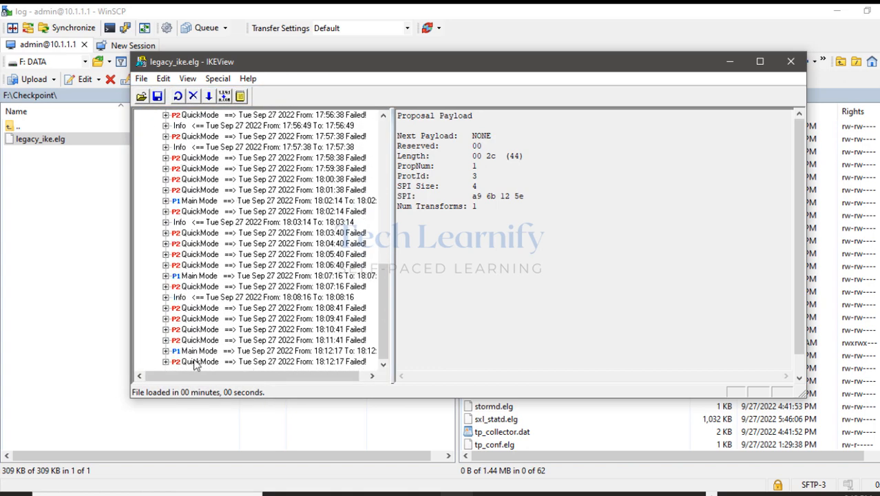
Inspect the latest failed QuickMode's QM packet 1: its Security Association, ESP proposal and proxy IDs.
{"action": "left_click", "coordinate": [165, 362]}
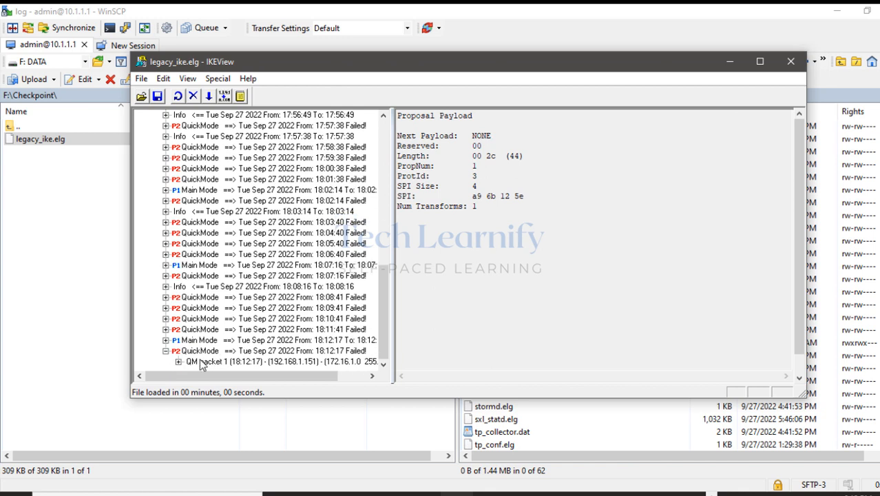
{"action": "left_click", "coordinate": [178, 362]}
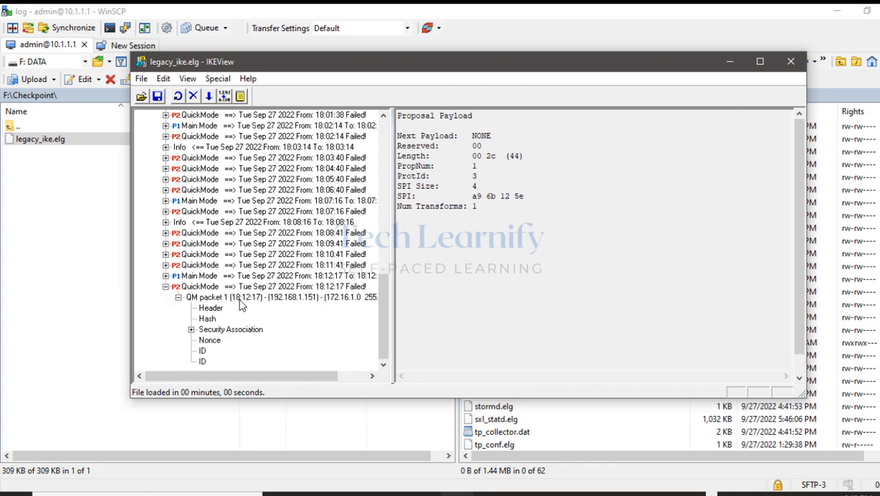
{"action": "left_click", "coordinate": [241, 296]}
{"action": "left_click", "coordinate": [191, 330]}
{"action": "left_click", "coordinate": [204, 341]}
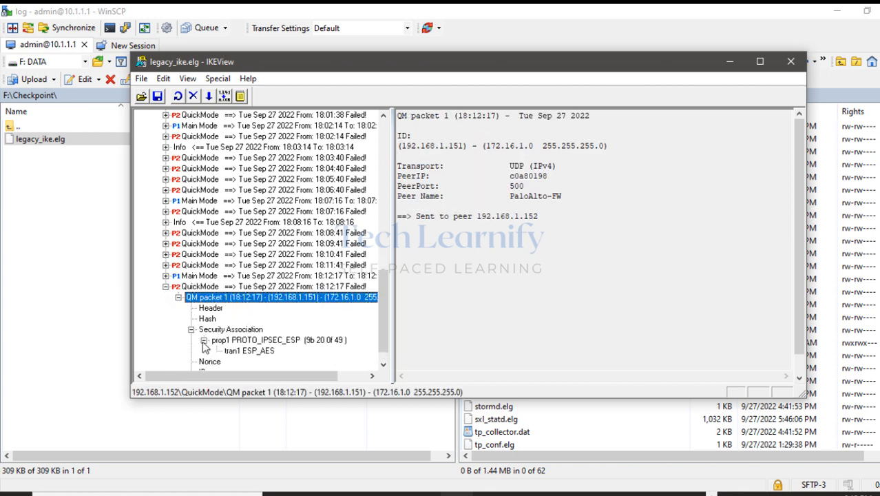
{"action": "scroll", "coordinate": [255, 347], "scroll_direction": "down", "scroll_amount": 1}
{"action": "left_click", "coordinate": [253, 320]}
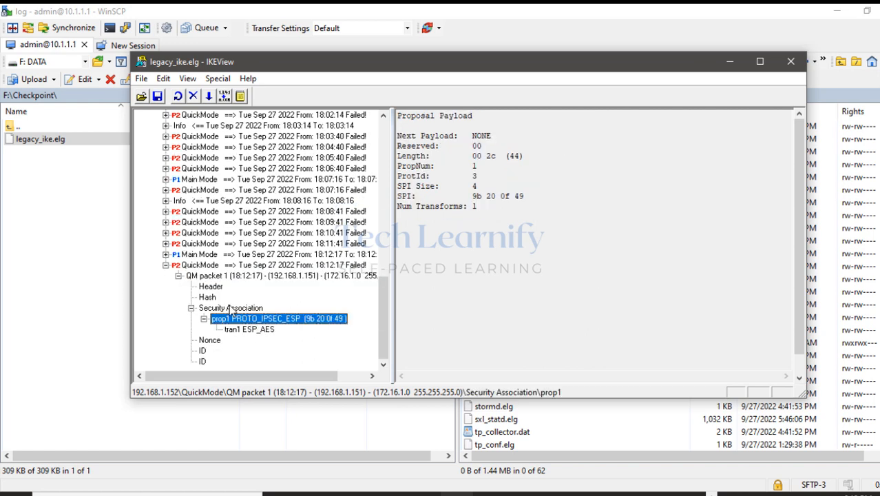
{"action": "left_click", "coordinate": [179, 276]}
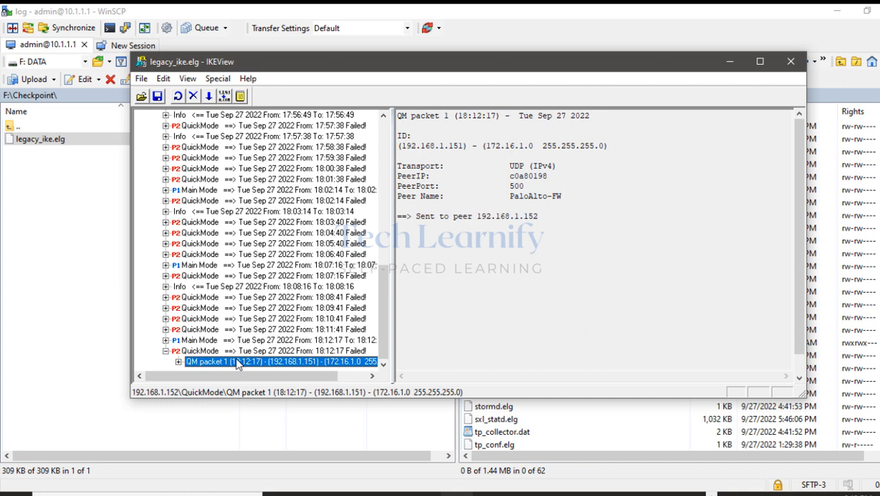
Close IKEView, minimize WinSCP and open SmartConsole's Logs & Monitor view.
{"action": "left_click", "coordinate": [732, 61]}
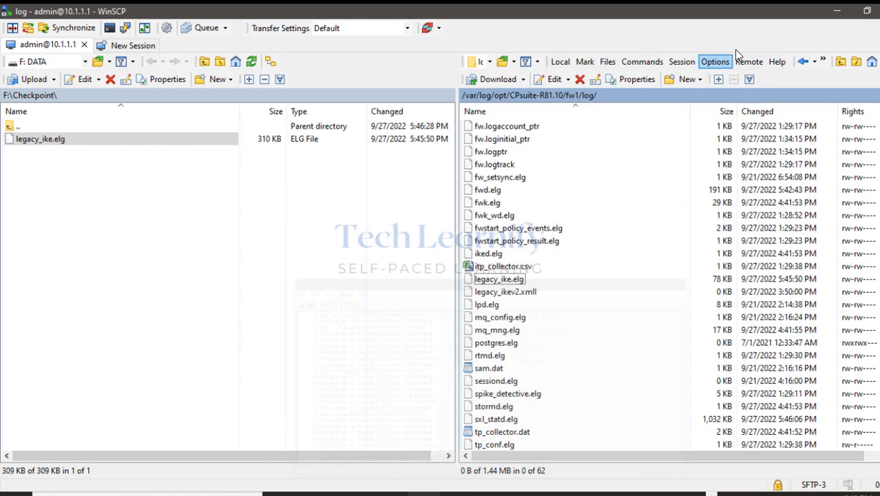
{"action": "left_click", "coordinate": [834, 14]}
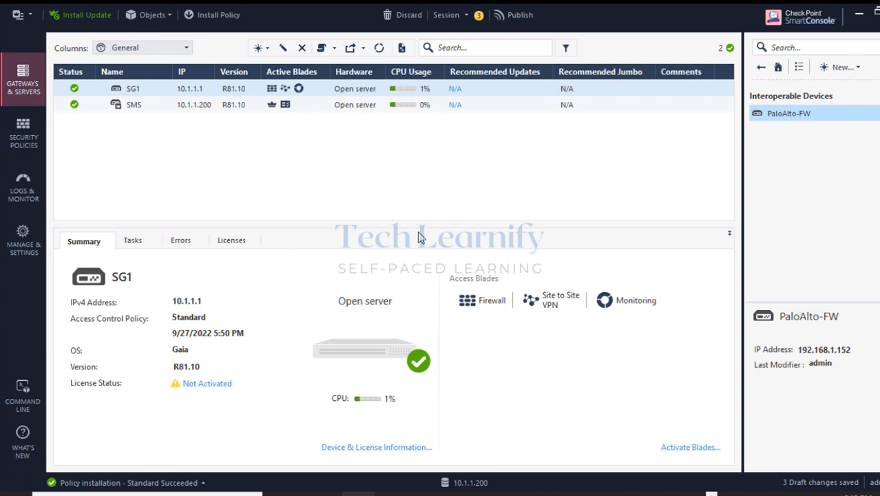
{"action": "left_click", "coordinate": [13, 196]}
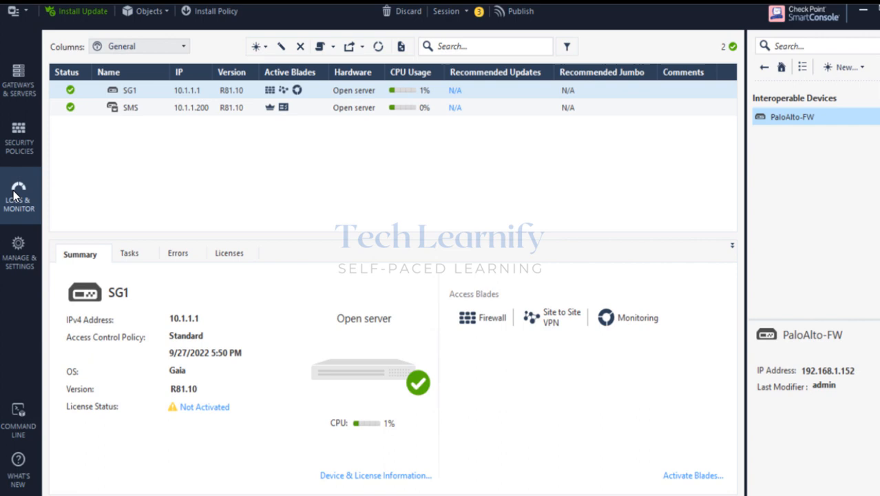
{"action": "left_click", "coordinate": [13, 196]}
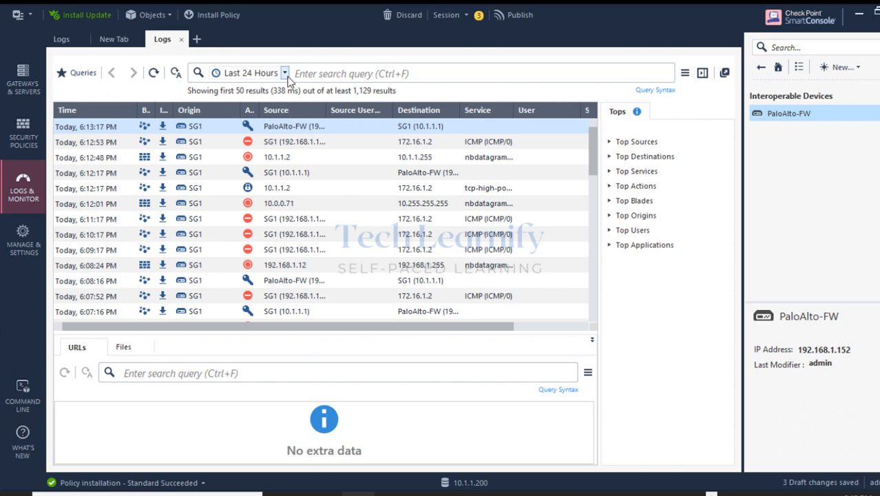
Limit the logs to Last Hour, refresh, and select the encrypted 10.1.1.2 to 172.16.1.2 connection.
{"action": "left_click", "coordinate": [284, 73]}
{"action": "left_click", "coordinate": [207, 91]}
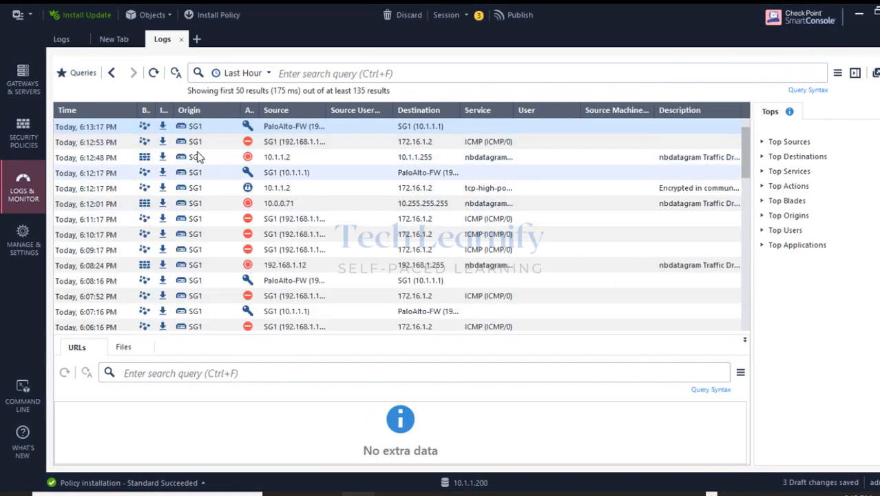
{"action": "left_click", "coordinate": [156, 73]}
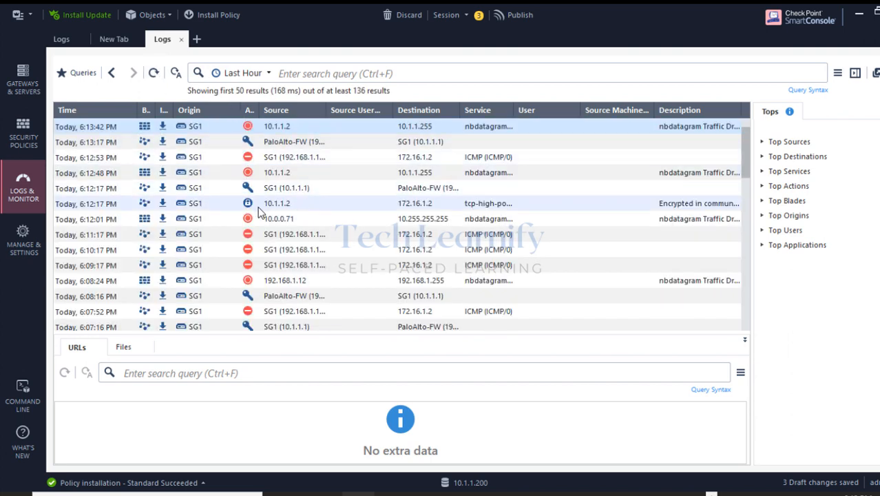
{"action": "left_click", "coordinate": [391, 210]}
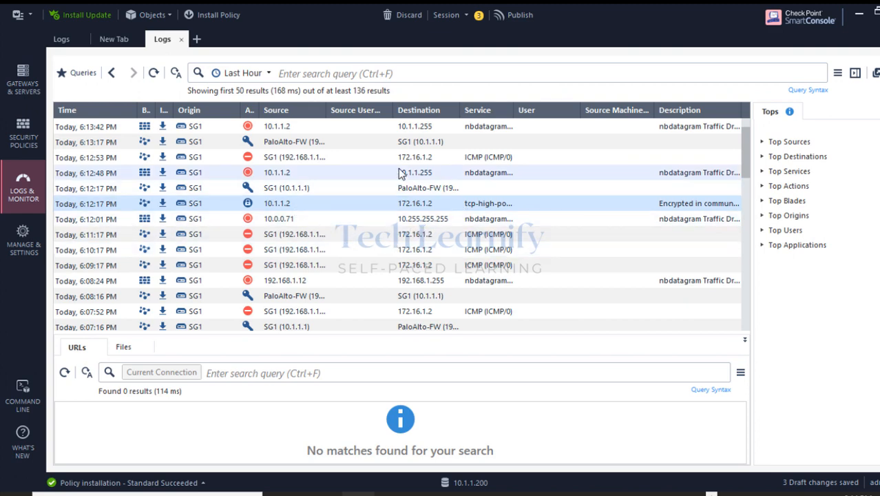
Add a Source column filter for 10.1.1.2 to the log search.
{"action": "right_click", "coordinate": [276, 112]}
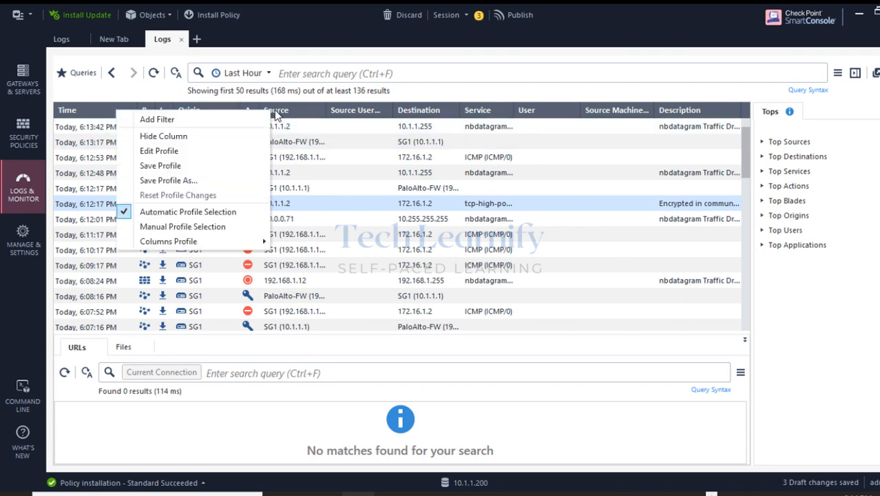
{"action": "left_click", "coordinate": [214, 122]}
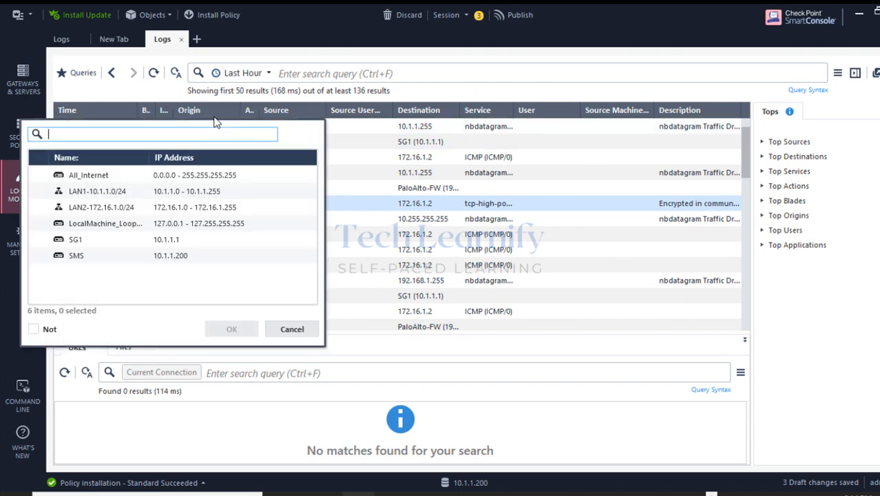
{"action": "type", "text": "10.1.1.2"}
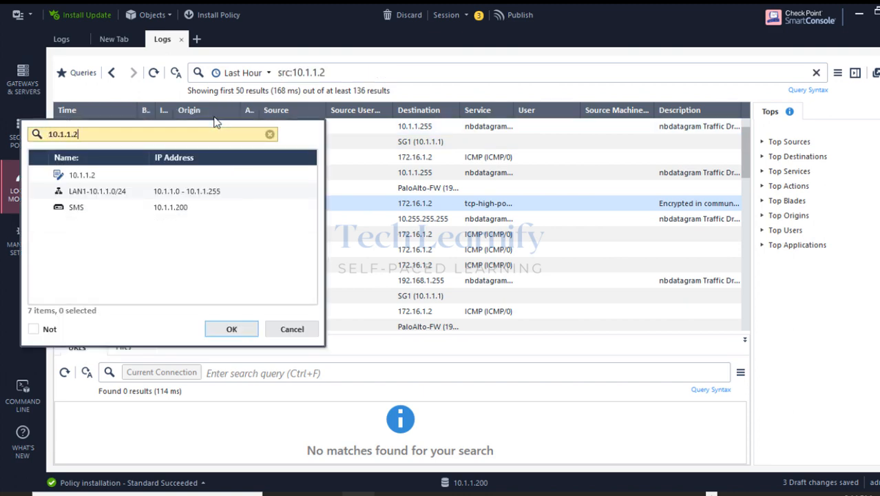
{"action": "left_click", "coordinate": [39, 175]}
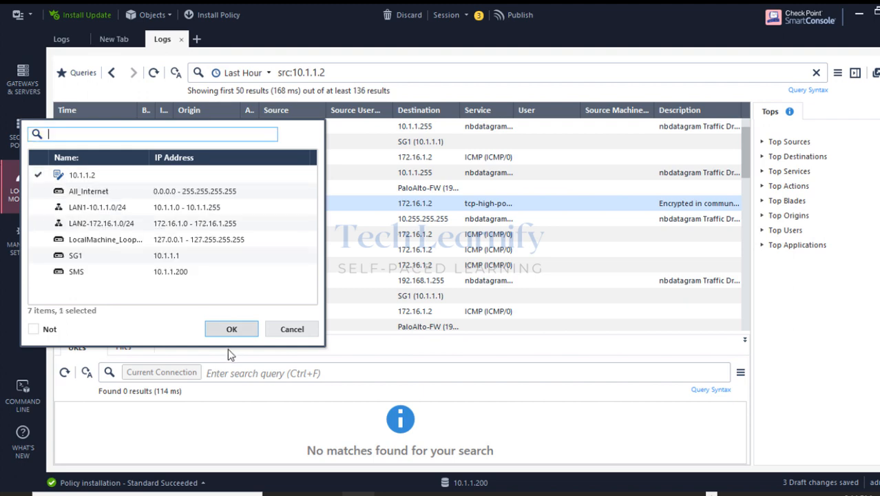
{"action": "left_click", "coordinate": [227, 330]}
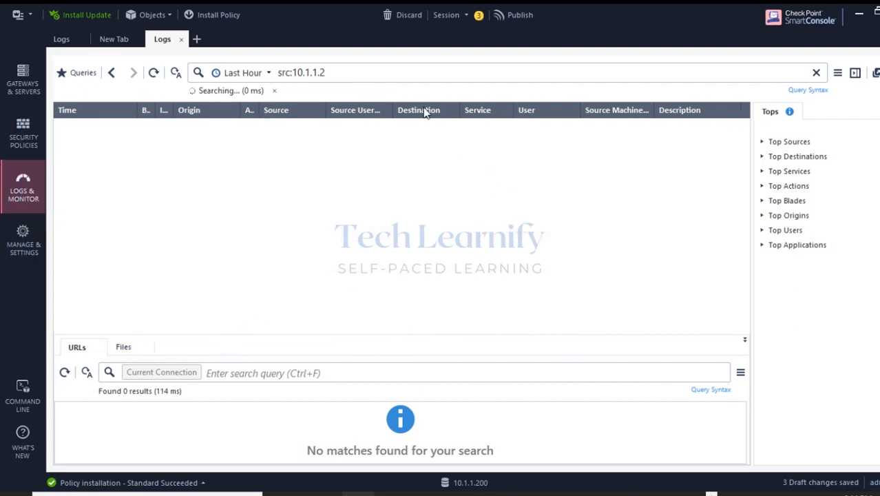
Add a Destination column filter for 172.16.1.2.
{"action": "right_click", "coordinate": [264, 109]}
{"action": "left_click", "coordinate": [372, 114]}
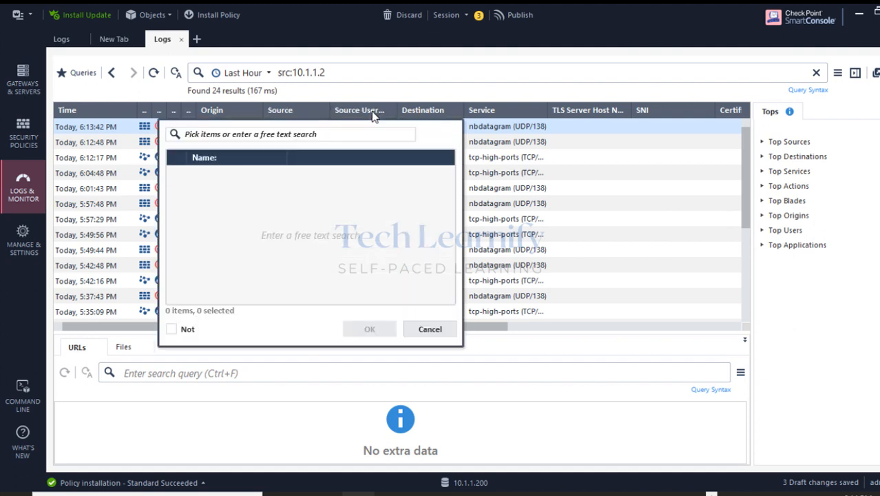
{"action": "type", "text": "172"}
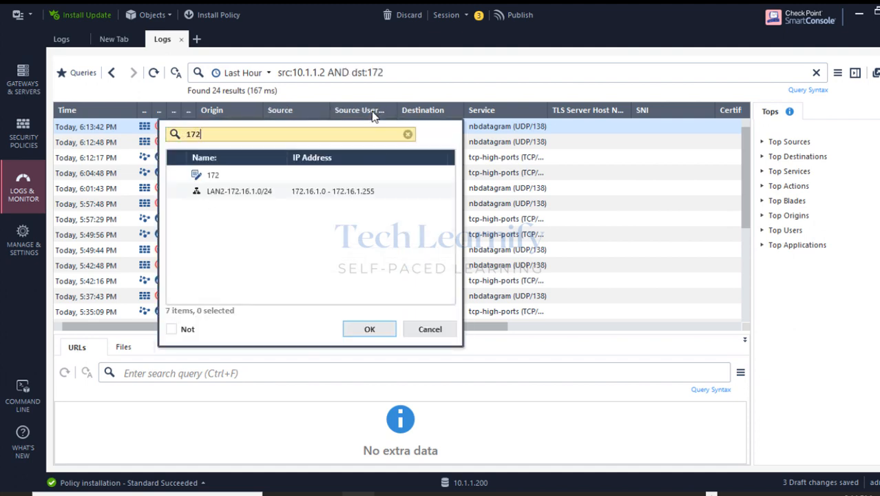
{"action": "type", "text": ".16.1.2"}
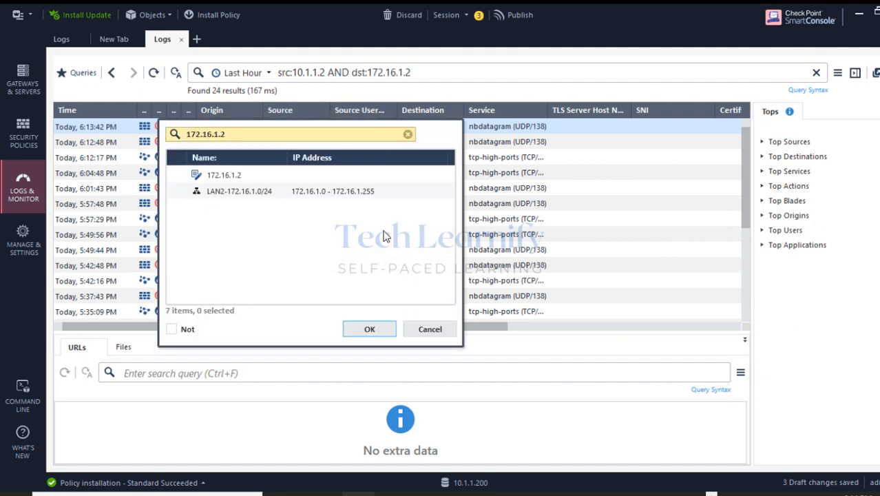
{"action": "left_click", "coordinate": [370, 328]}
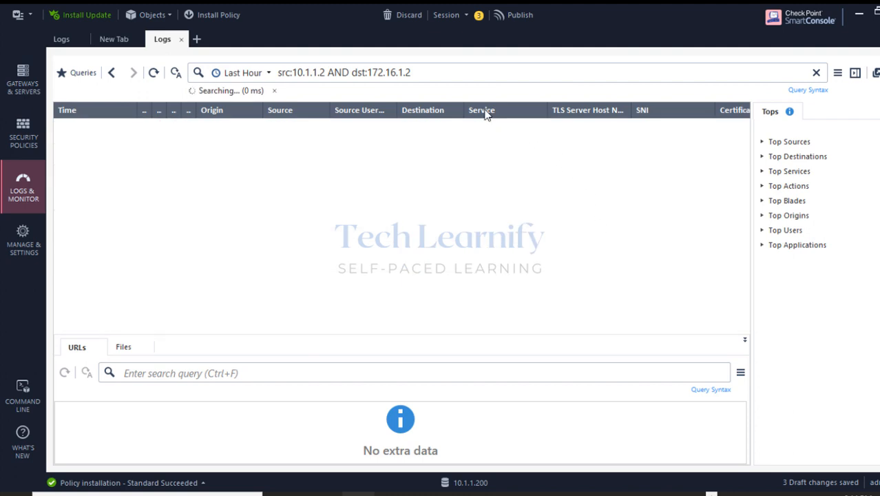
Filter the Service column to echo-request and echo-reply.
{"action": "right_click", "coordinate": [480, 111]}
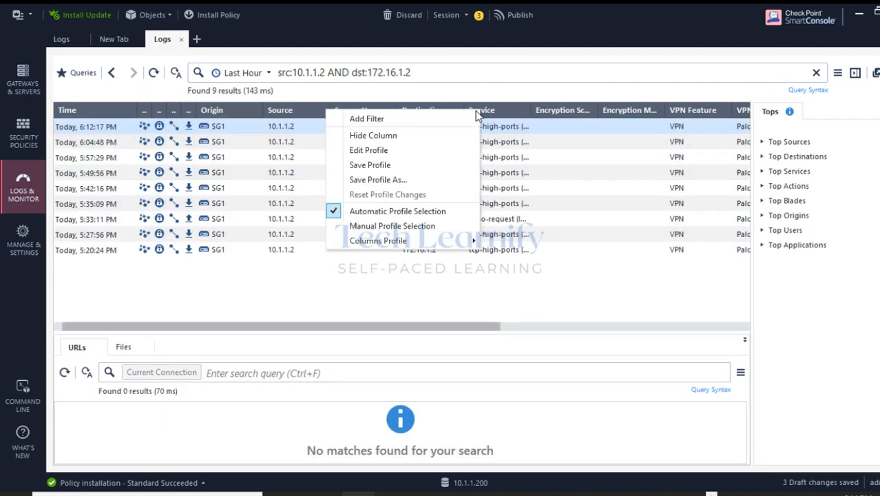
{"action": "left_click", "coordinate": [422, 118]}
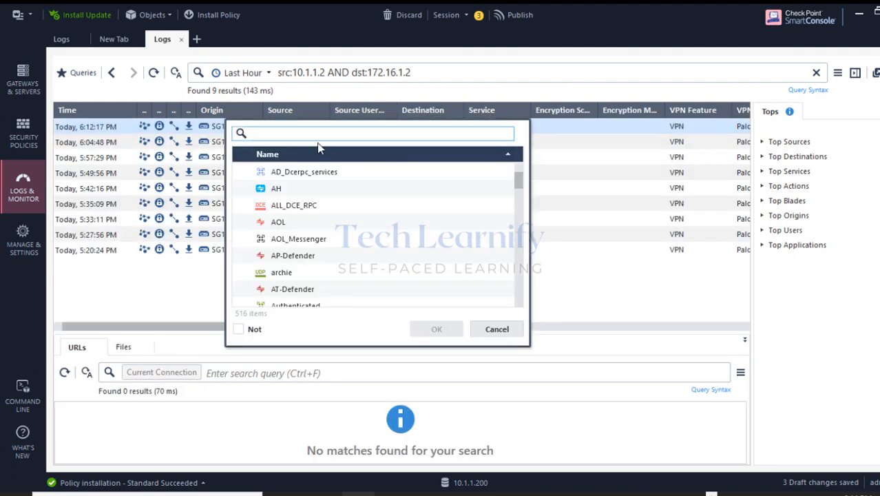
{"action": "type", "text": "e"}
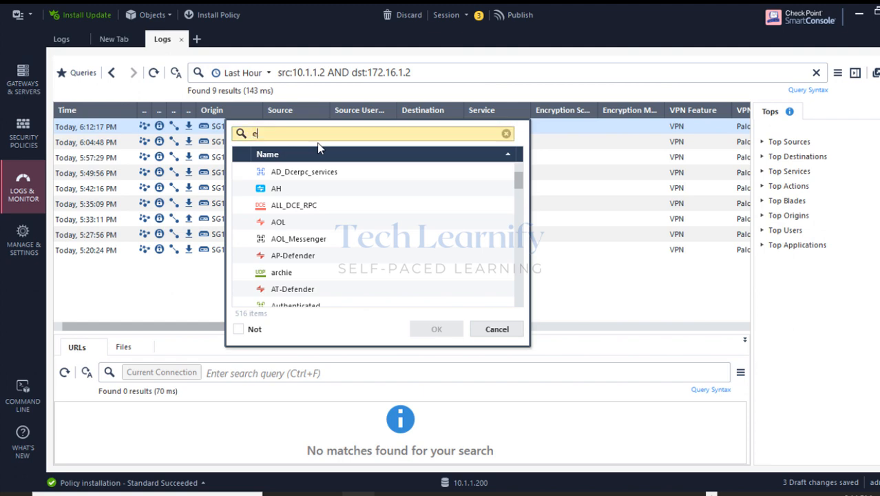
{"action": "type", "text": "cho"}
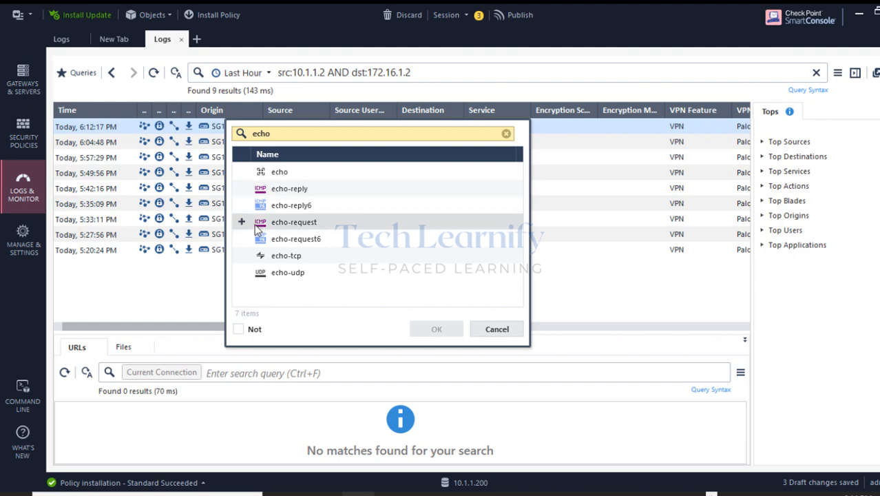
{"action": "left_click", "coordinate": [241, 222]}
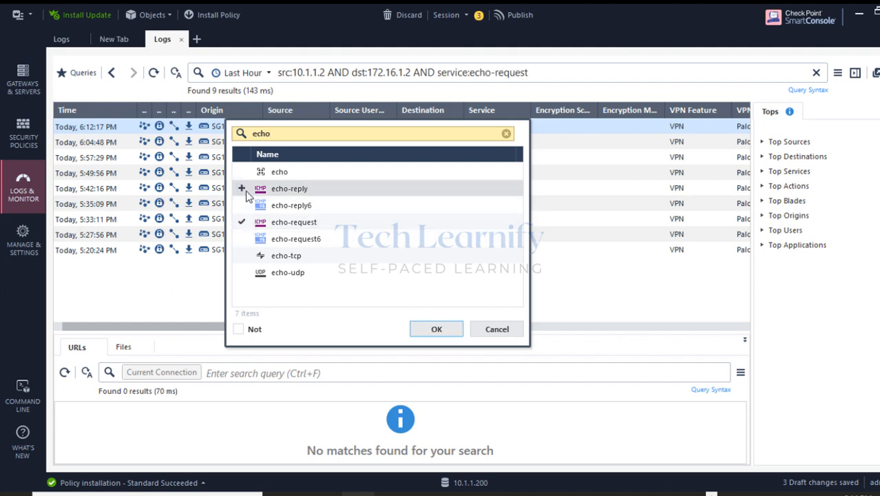
{"action": "left_click", "coordinate": [242, 188]}
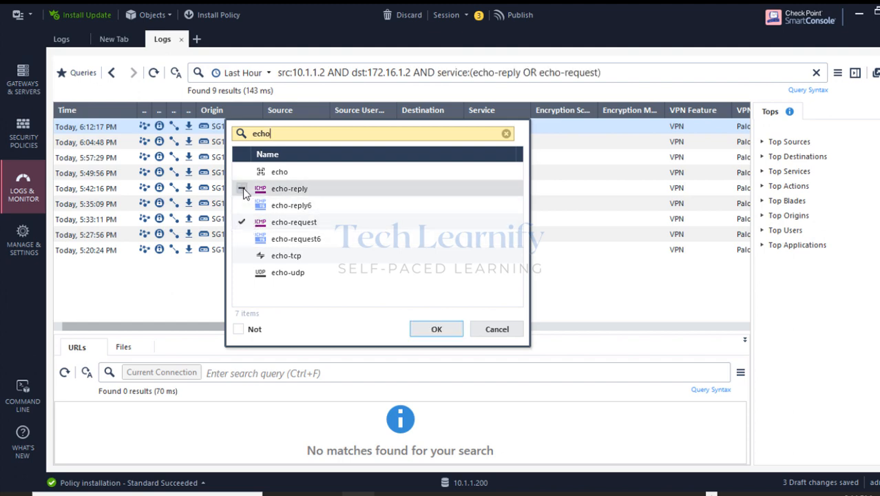
{"action": "left_click", "coordinate": [423, 323]}
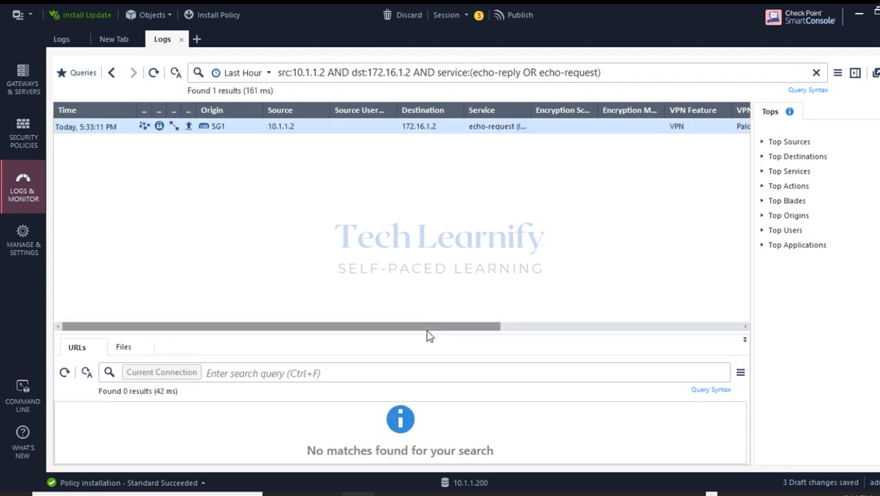
Open the entry's Log Details and highlight peer PaloAlto-FW, ESP encryption, Nettech-S2SVPN-Community and addresses.
{"action": "left_click_drag", "start_coordinate": [463, 327], "coordinate": [405, 333]}
{"action": "double_click", "coordinate": [64, 133]}
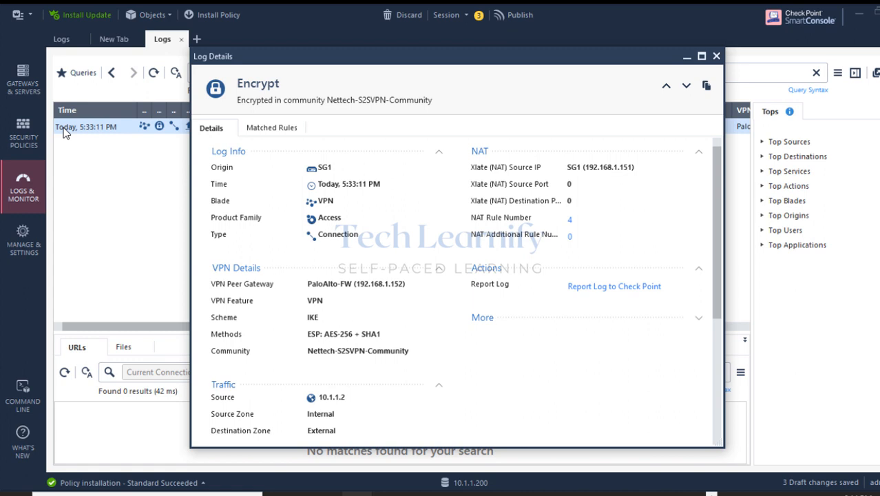
{"action": "scroll", "coordinate": [471, 319], "scroll_direction": "down", "scroll_amount": 4}
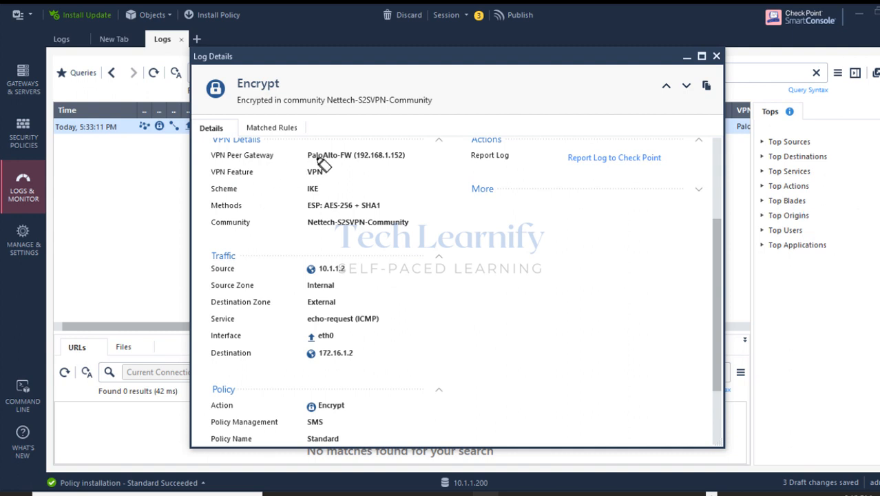
{"action": "left_click_drag", "start_coordinate": [308, 155], "coordinate": [406, 155]}
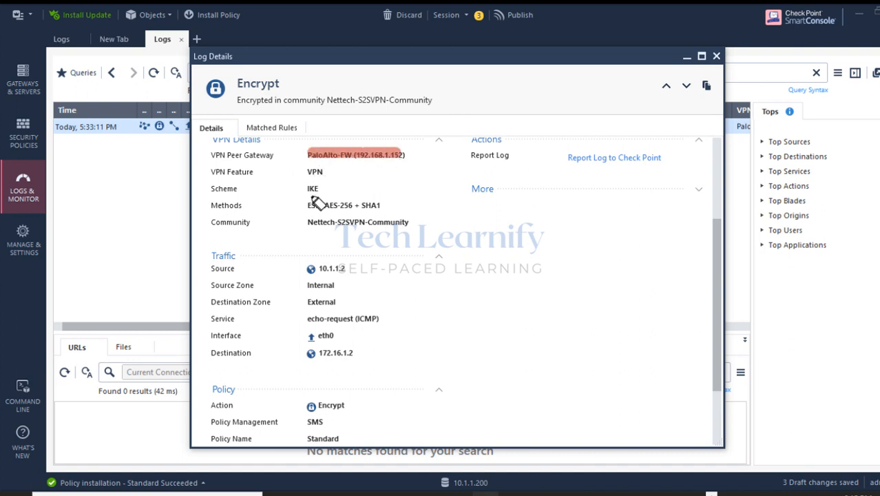
{"action": "mouse_move", "coordinate": [303, 189]}
{"action": "left_mouse_down"}
{"action": "mouse_move", "coordinate": [322, 188]}
{"action": "mouse_move", "coordinate": [335, 205]}
{"action": "mouse_move", "coordinate": [383, 206]}
{"action": "left_mouse_up"}
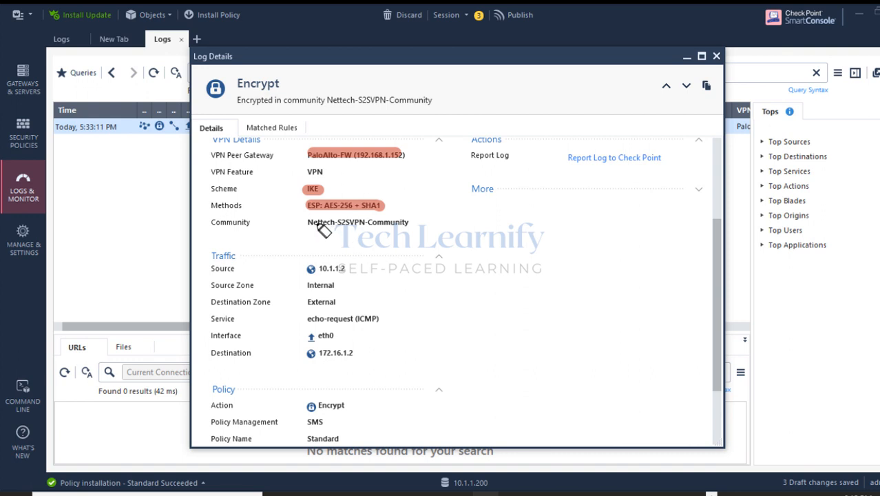
{"action": "left_click_drag", "start_coordinate": [309, 222], "coordinate": [408, 222]}
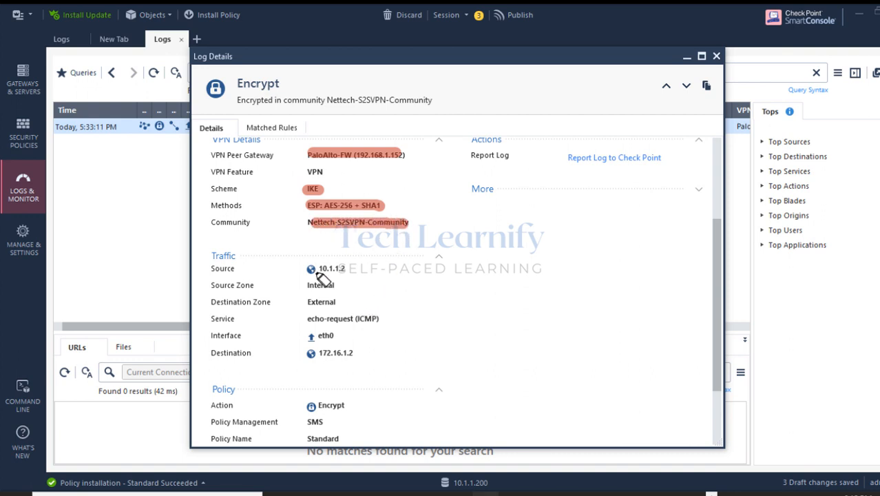
{"action": "mouse_move", "coordinate": [318, 273]}
{"action": "left_mouse_down"}
{"action": "mouse_move", "coordinate": [347, 270]}
{"action": "mouse_move", "coordinate": [314, 273]}
{"action": "left_mouse_up"}
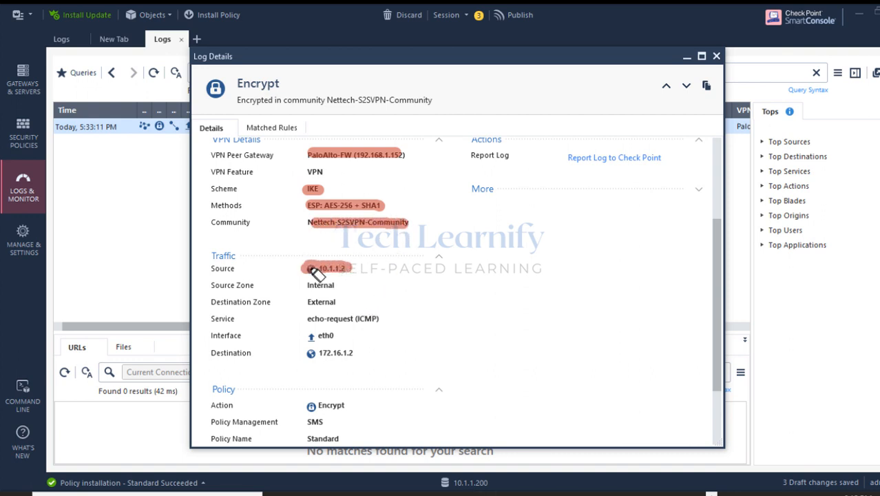
{"action": "mouse_move", "coordinate": [310, 353]}
{"action": "left_mouse_down"}
{"action": "mouse_move", "coordinate": [354, 354]}
{"action": "mouse_move", "coordinate": [330, 360]}
{"action": "left_mouse_up"}
{"action": "key", "text": "Escape"}
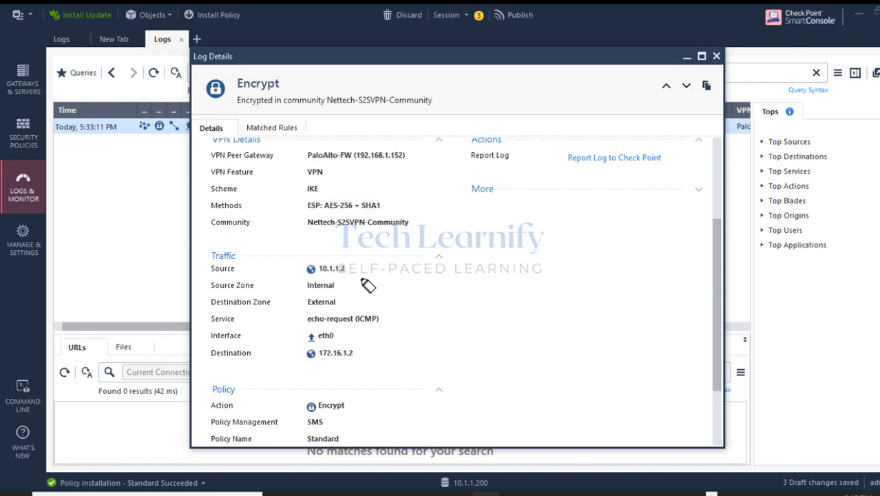
Highlight 10.1.1.2, 172.16.1.2, the echo-request service and the Encrypt action, then clear marks.
{"action": "left_click_drag", "start_coordinate": [304, 269], "coordinate": [348, 269]}
{"action": "left_click_drag", "start_coordinate": [308, 353], "coordinate": [357, 353]}
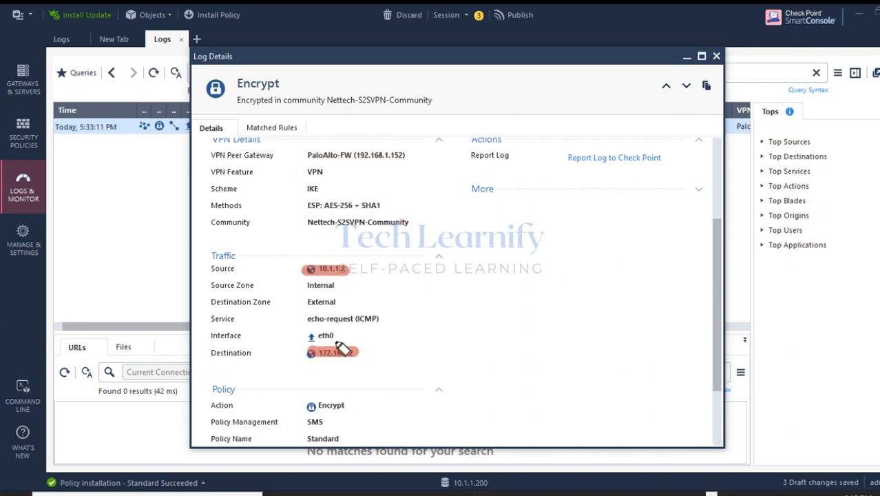
{"action": "left_click_drag", "start_coordinate": [303, 321], "coordinate": [378, 321]}
{"action": "left_click_drag", "start_coordinate": [308, 407], "coordinate": [343, 406]}
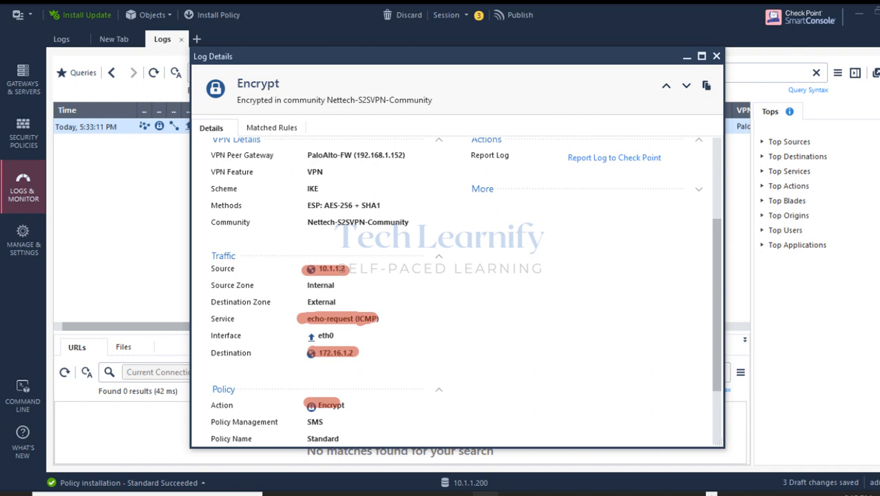
{"action": "left_click", "coordinate": [839, 221]}
{"action": "left_click_drag", "start_coordinate": [718, 286], "coordinate": [712, 333]}
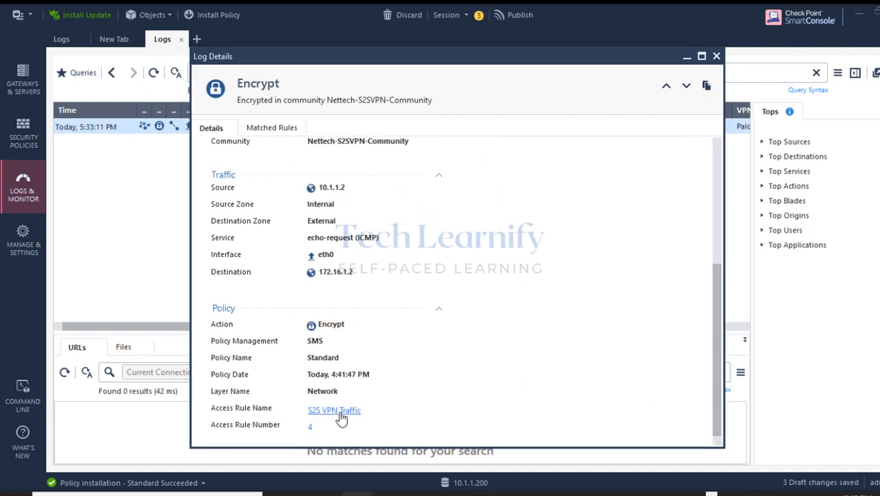
Check Matched Rules for rule 4 S2S VPN Traffic, then highlight the community name in Details.
{"action": "left_click", "coordinate": [262, 132]}
{"action": "left_click", "coordinate": [255, 199]}
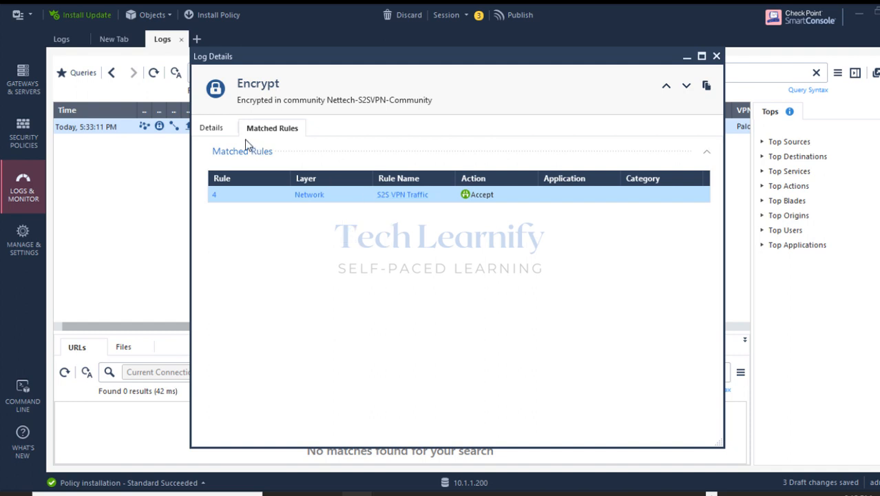
{"action": "left_click", "coordinate": [211, 130]}
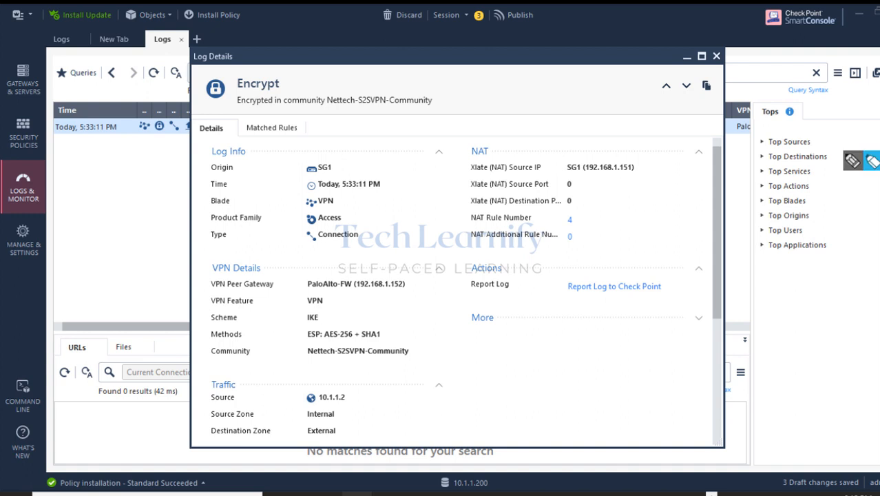
{"action": "mouse_move", "coordinate": [331, 98]}
{"action": "left_mouse_down"}
{"action": "mouse_move", "coordinate": [424, 103]}
{"action": "mouse_move", "coordinate": [348, 98]}
{"action": "left_mouse_up"}
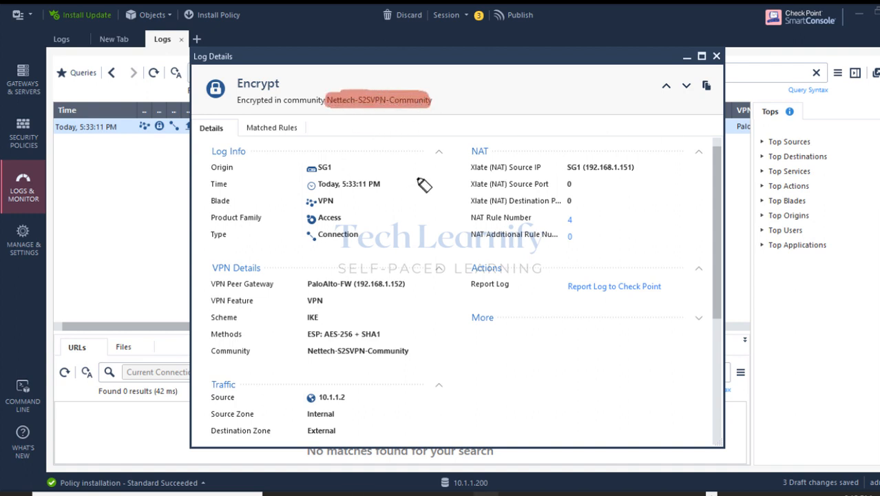
Annotate NAT rule 4 and the Xlate source 192.168.1.151 for 10.1.1.2, then close Log Details.
{"action": "left_click", "coordinate": [878, 221]}
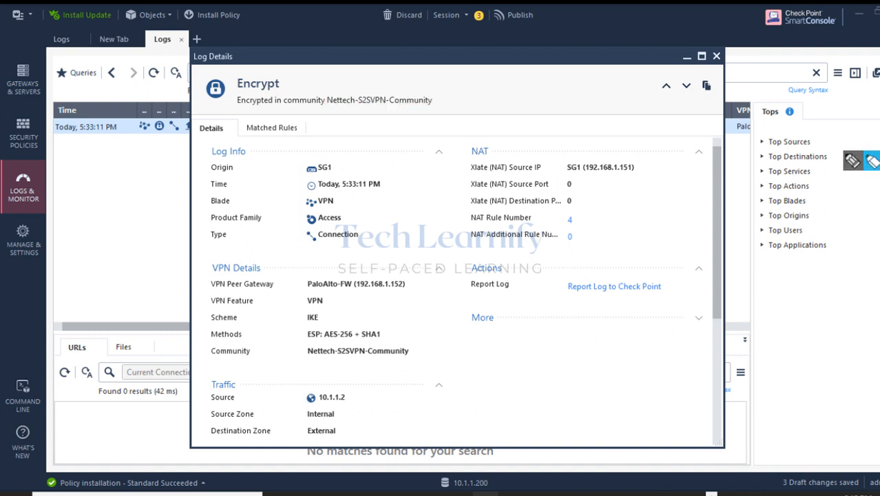
{"action": "left_click", "coordinate": [872, 162]}
{"action": "mouse_move", "coordinate": [477, 161]}
{"action": "left_mouse_down"}
{"action": "mouse_move", "coordinate": [489, 151]}
{"action": "mouse_move", "coordinate": [472, 148]}
{"action": "mouse_move", "coordinate": [493, 168]}
{"action": "mouse_move", "coordinate": [642, 168]}
{"action": "mouse_move", "coordinate": [474, 168]}
{"action": "mouse_move", "coordinate": [638, 169]}
{"action": "mouse_move", "coordinate": [631, 170]}
{"action": "left_mouse_up"}
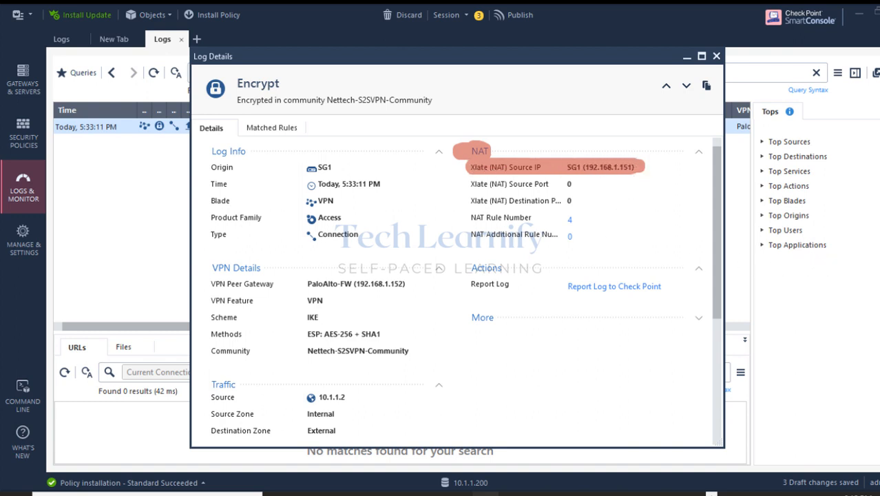
{"action": "left_click", "coordinate": [779, 284]}
{"action": "left_click_drag", "start_coordinate": [560, 167], "coordinate": [637, 167]}
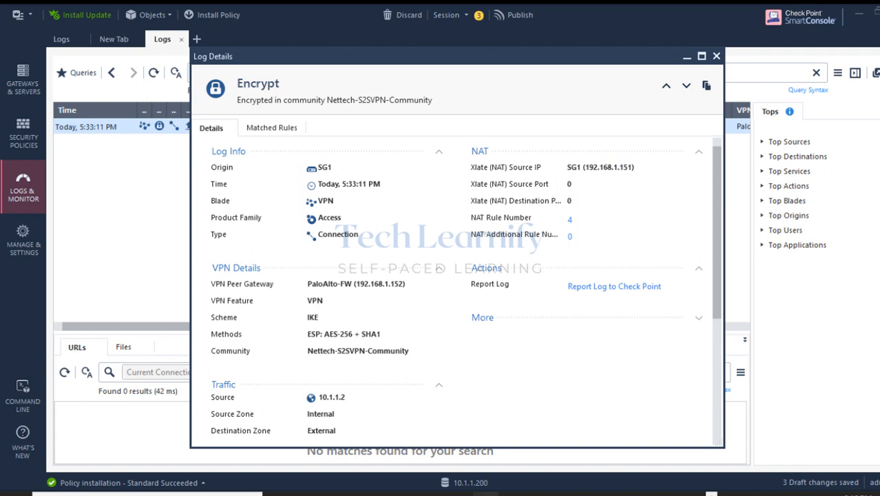
{"action": "mouse_move", "coordinate": [481, 157]}
{"action": "left_mouse_down"}
{"action": "mouse_move", "coordinate": [494, 153]}
{"action": "mouse_move", "coordinate": [460, 151]}
{"action": "left_mouse_up"}
{"action": "mouse_move", "coordinate": [482, 219]}
{"action": "left_mouse_down"}
{"action": "mouse_move", "coordinate": [573, 220]}
{"action": "mouse_move", "coordinate": [499, 226]}
{"action": "left_mouse_up"}
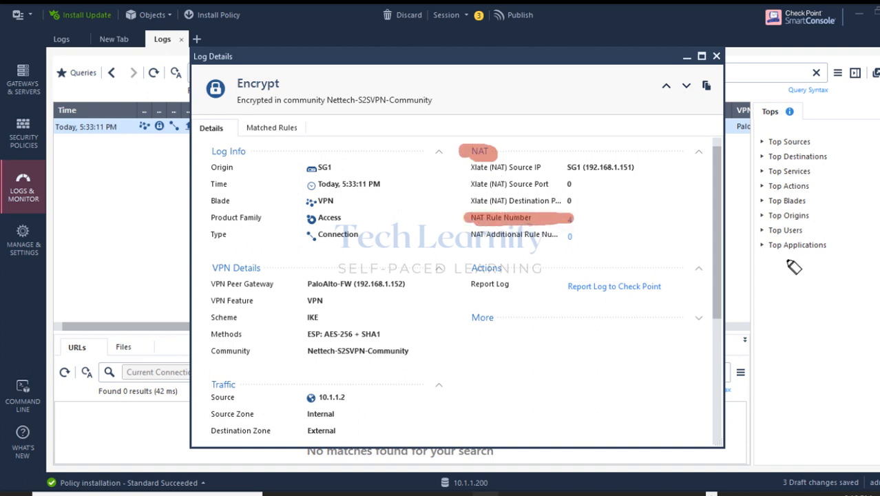
{"action": "mouse_move", "coordinate": [322, 405]}
{"action": "left_mouse_down"}
{"action": "mouse_move", "coordinate": [352, 409]}
{"action": "mouse_move", "coordinate": [321, 399]}
{"action": "mouse_move", "coordinate": [293, 351]}
{"action": "mouse_move", "coordinate": [327, 204]}
{"action": "mouse_move", "coordinate": [516, 180]}
{"action": "mouse_move", "coordinate": [551, 164]}
{"action": "mouse_move", "coordinate": [531, 193]}
{"action": "left_mouse_up"}
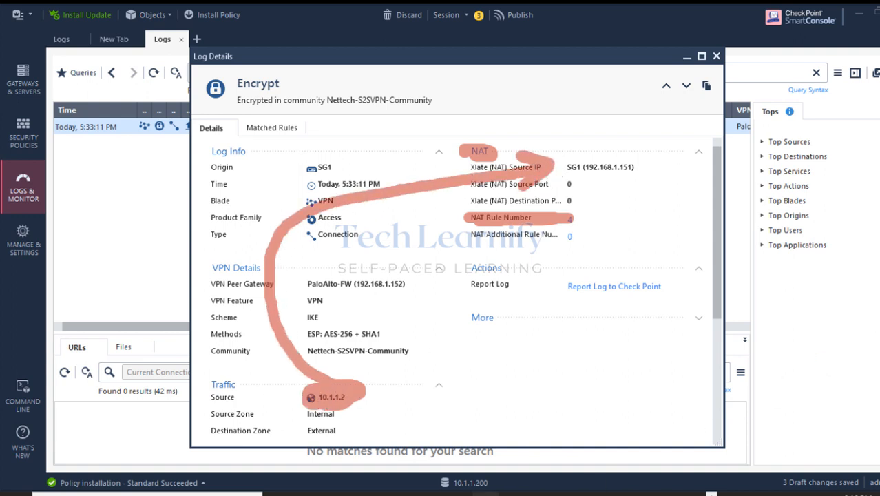
{"action": "key", "text": "Escape"}
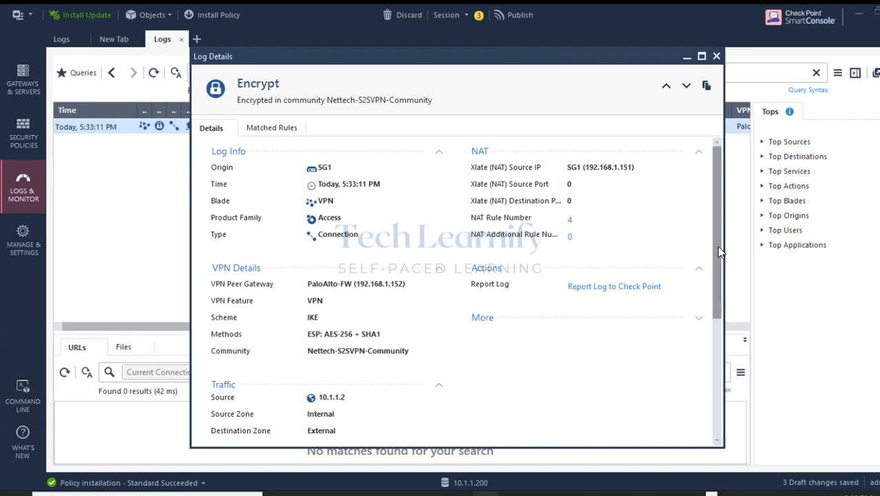
{"action": "mouse_move", "coordinate": [717, 246]}
{"action": "left_mouse_down"}
{"action": "mouse_move", "coordinate": [716, 381]}
{"action": "mouse_move", "coordinate": [714, 243]}
{"action": "left_mouse_up"}
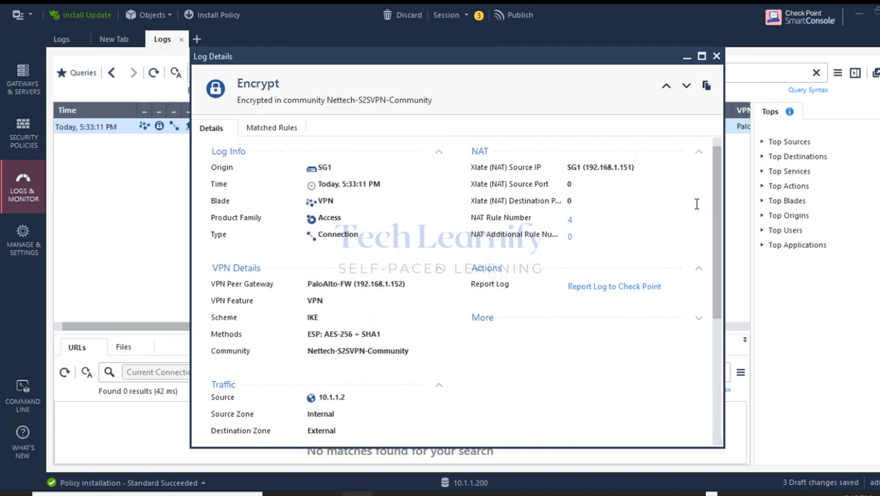
{"action": "left_click", "coordinate": [716, 56]}
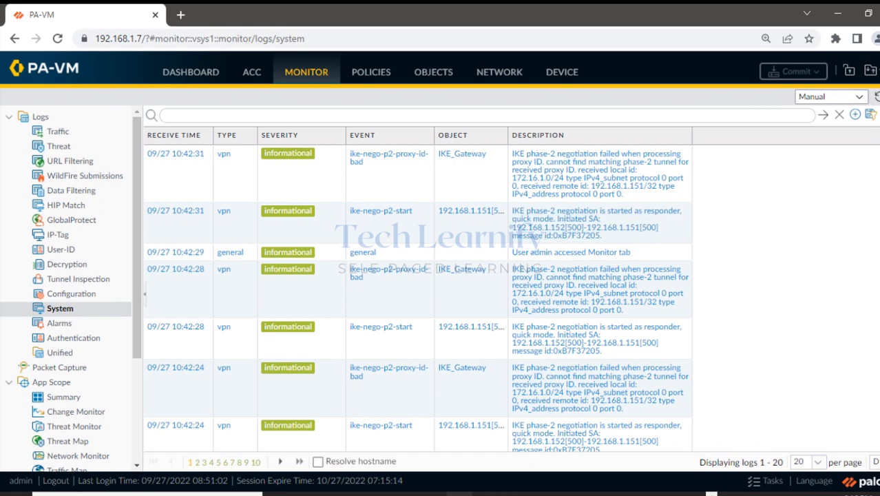
Start the red annotation pen on the proxy-ID failure message and zoom the log page in.
{"action": "left_click", "coordinate": [871, 161]}
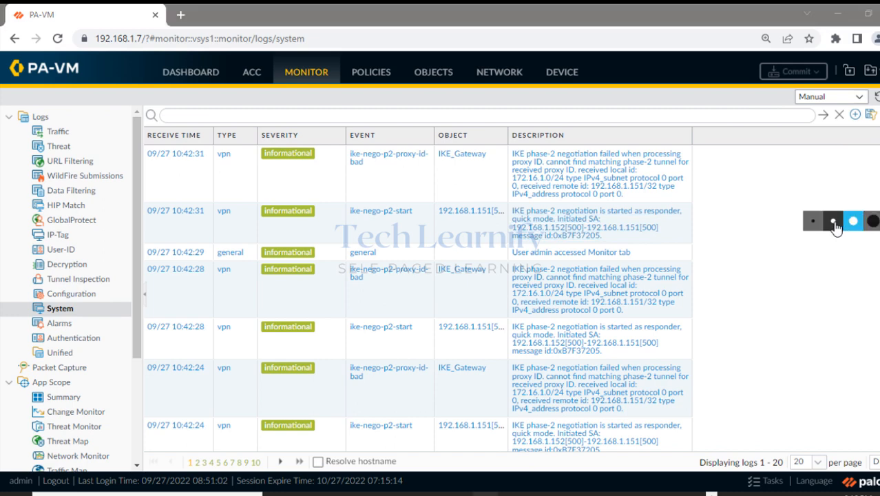
{"action": "left_click_drag", "start_coordinate": [510, 153], "coordinate": [561, 153]}
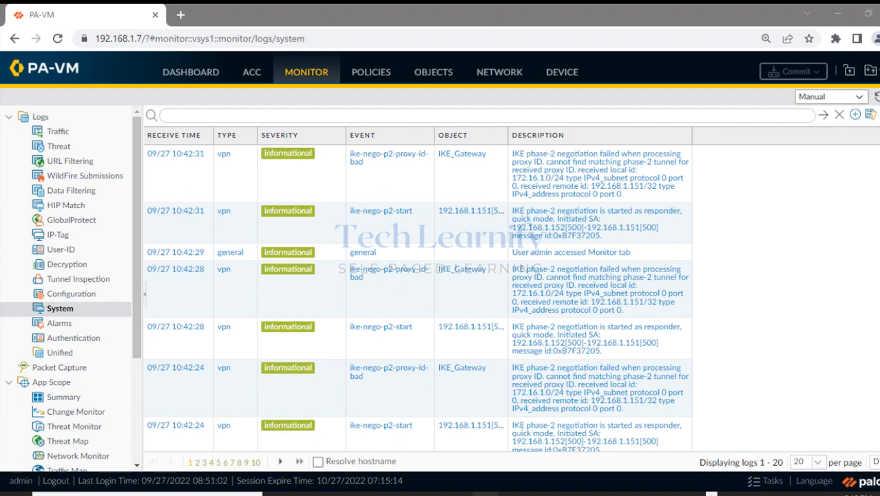
{"action": "left_click", "coordinate": [875, 39]}
{"action": "left_click", "coordinate": [858, 164]}
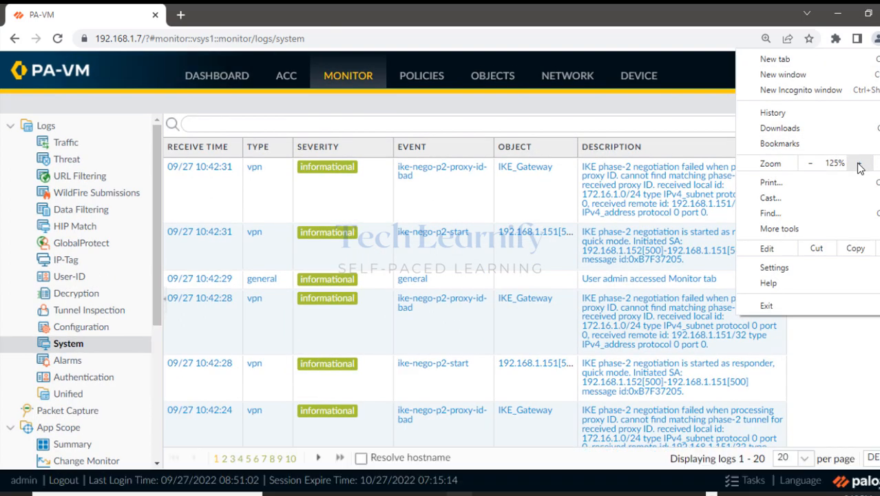
{"action": "left_click", "coordinate": [858, 164]}
Highlight the ike-nego-p2-proxy-id-bad message lines, including local 172.16.1.0/24 and remote 192.168.1.151/32.
{"action": "left_click_drag", "start_coordinate": [608, 433], "coordinate": [639, 434]}
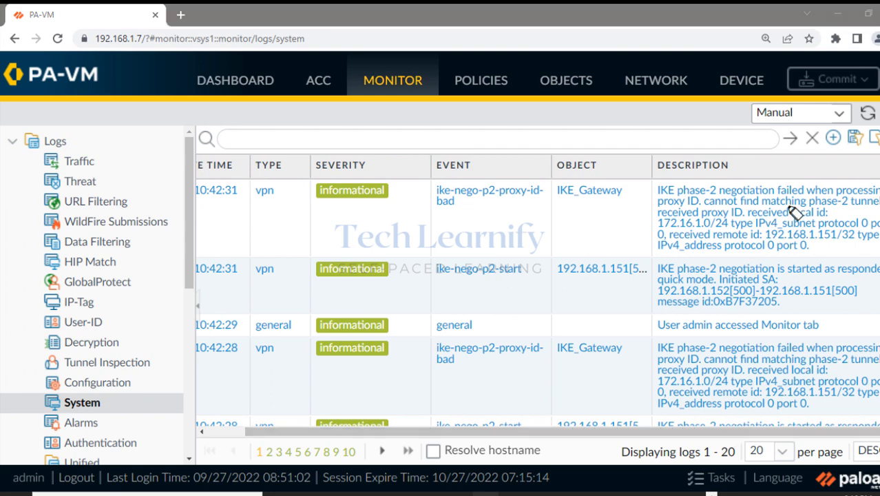
{"action": "left_click_drag", "start_coordinate": [658, 190], "coordinate": [869, 194]}
{"action": "left_click", "coordinate": [854, 221]}
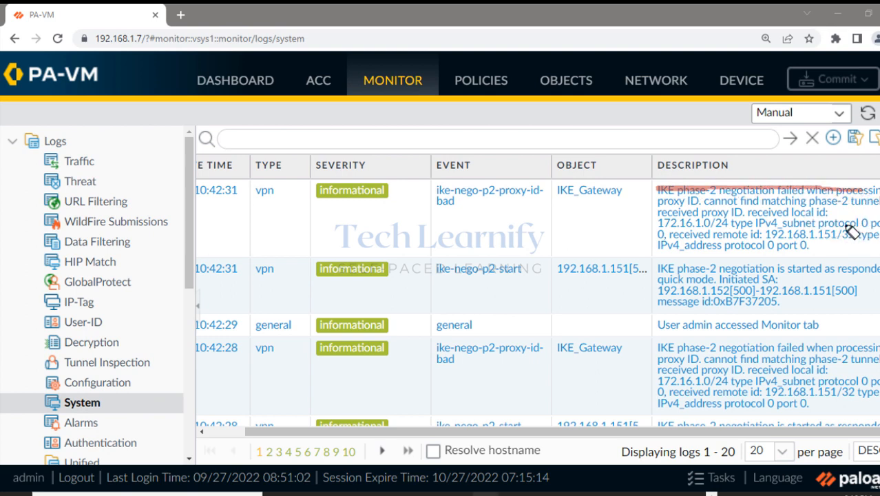
{"action": "left_click_drag", "start_coordinate": [659, 191], "coordinate": [877, 192]}
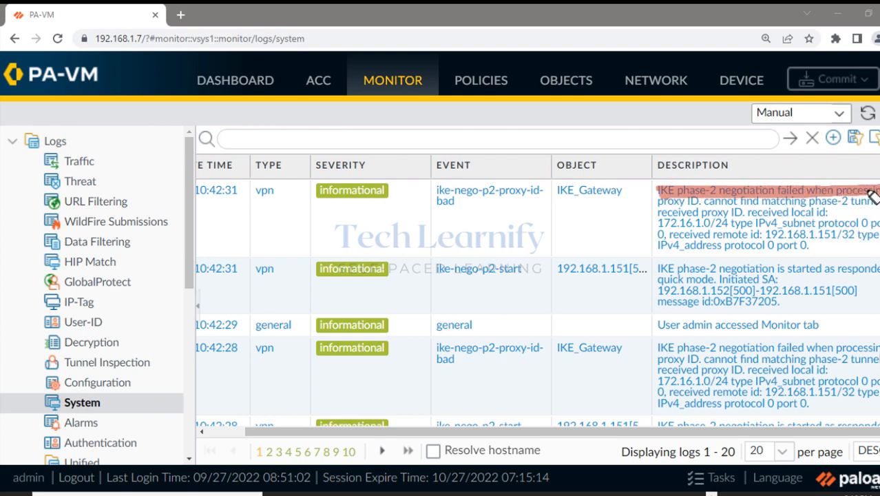
{"action": "left_click_drag", "start_coordinate": [657, 201], "coordinate": [877, 202]}
{"action": "left_click_drag", "start_coordinate": [659, 213], "coordinate": [826, 212]}
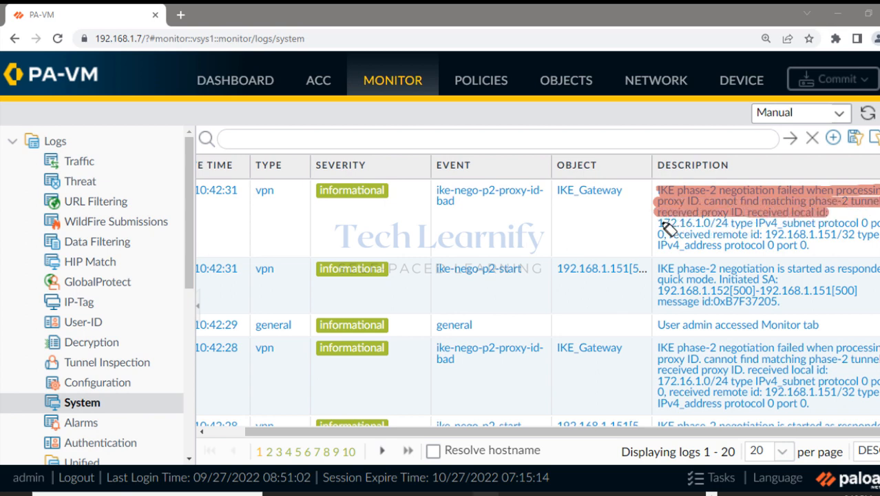
{"action": "left_click_drag", "start_coordinate": [661, 223], "coordinate": [878, 225]}
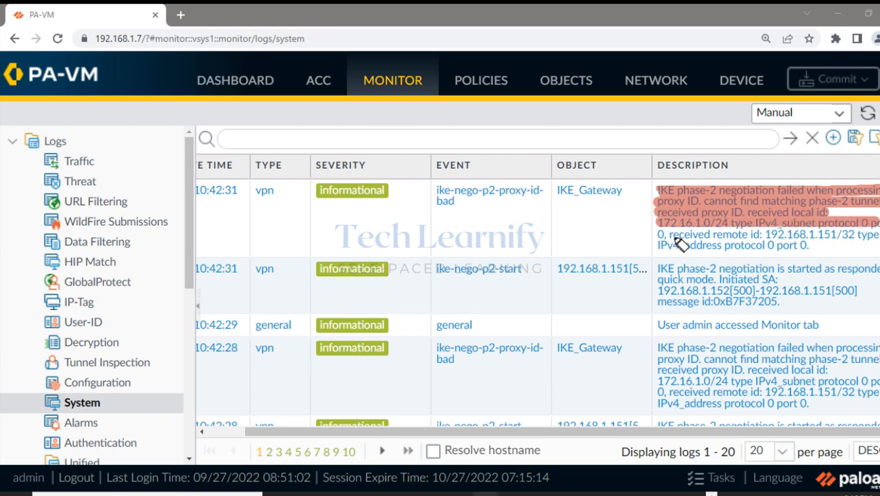
{"action": "mouse_move", "coordinate": [675, 238]}
{"action": "left_mouse_down"}
{"action": "mouse_move", "coordinate": [876, 240]}
{"action": "mouse_move", "coordinate": [630, 245]}
{"action": "left_mouse_up"}
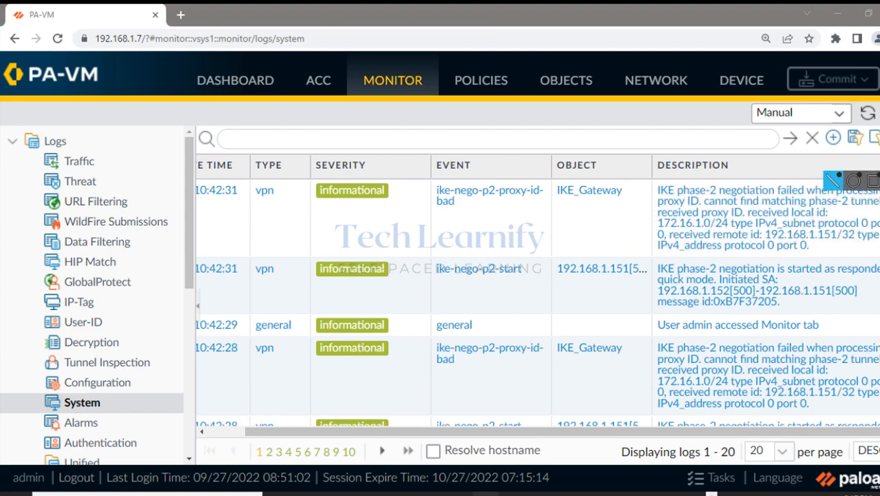
Set the browser zoom to 110%, then back to 125%.
{"action": "left_click", "coordinate": [875, 38]}
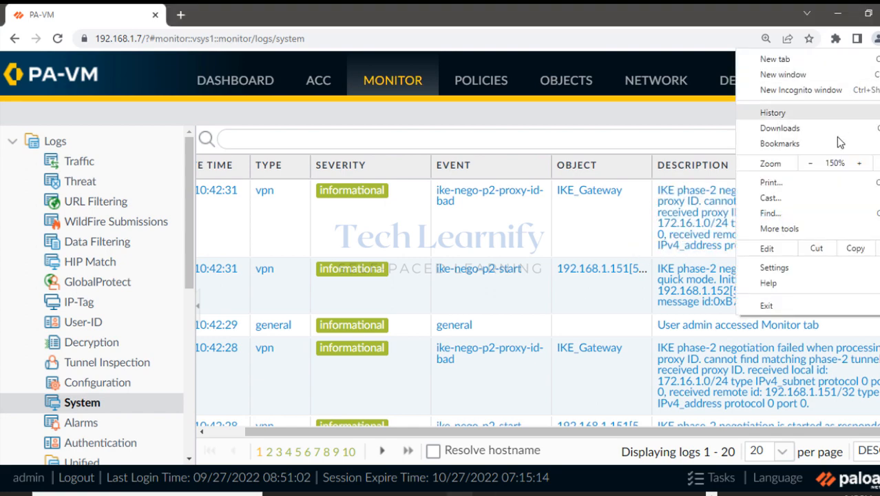
{"action": "left_click", "coordinate": [811, 163]}
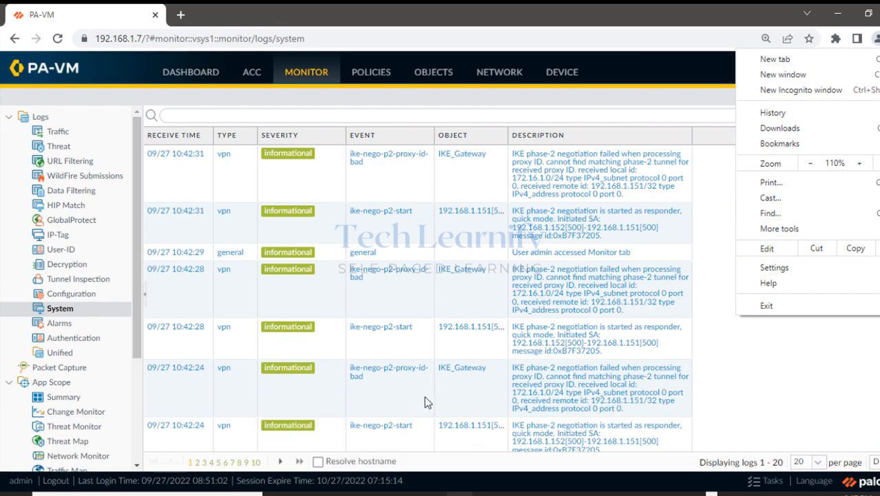
{"action": "left_click", "coordinate": [425, 403]}
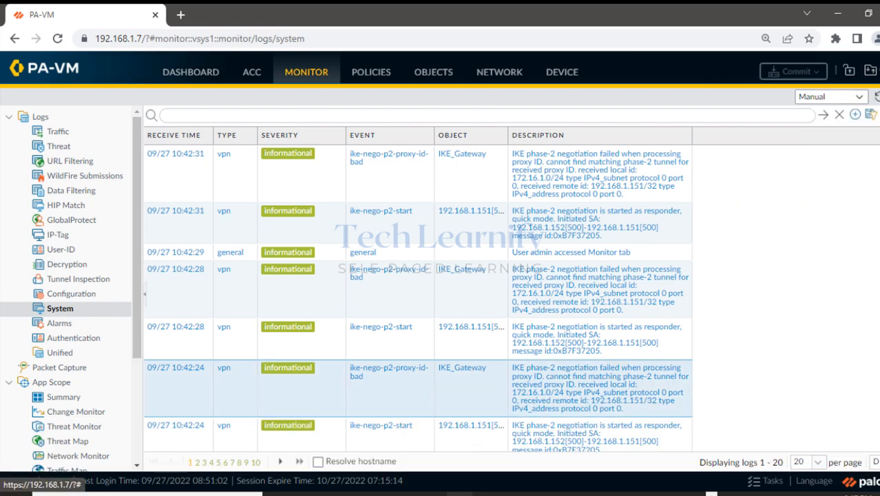
{"action": "left_click", "coordinate": [875, 39]}
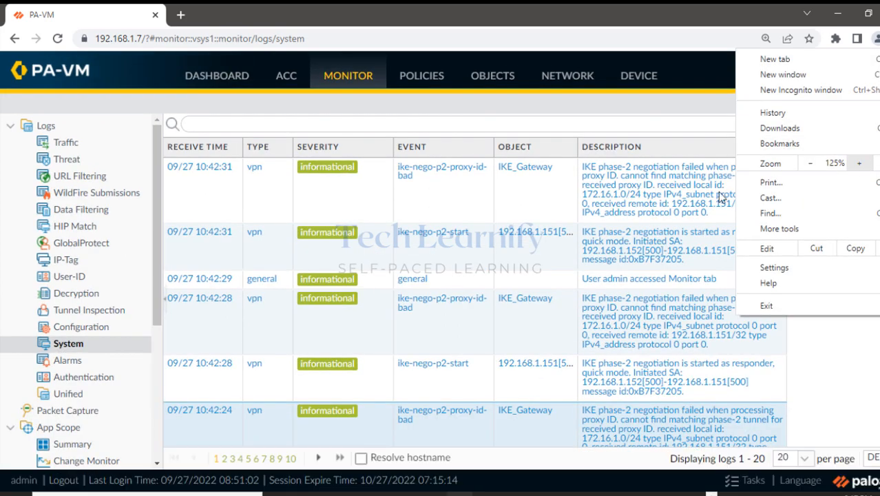
{"action": "left_click", "coordinate": [453, 203]}
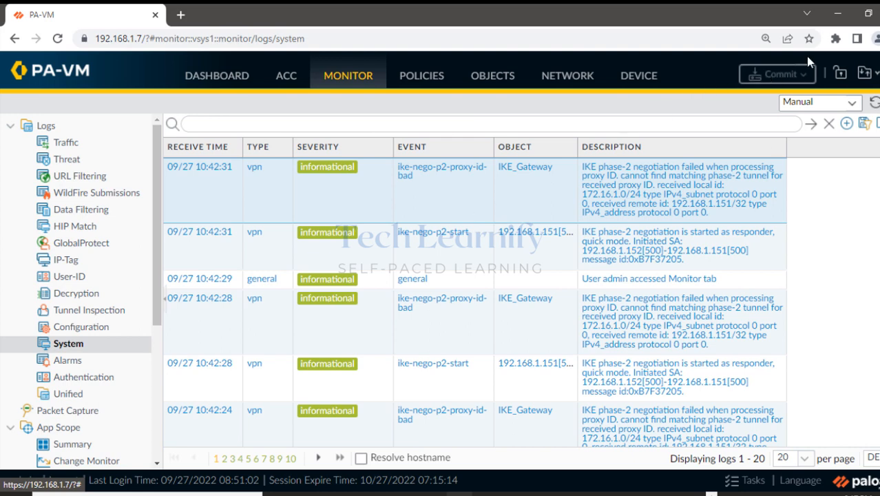
Minimize the browser to bring back SmartConsole's filtered logs.
{"action": "left_click", "coordinate": [836, 22]}
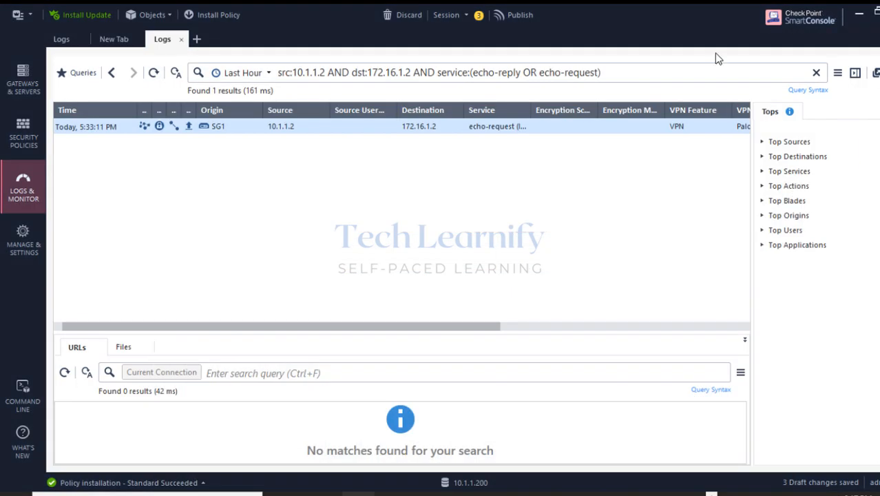
{"action": "left_click_drag", "start_coordinate": [391, 334], "coordinate": [196, 318]}
Switch to the Paint diagram and, with a red pen, trace the tunnel from eth1 and circle Checkpoint FW.
{"action": "key", "text": "alt+Tab"}
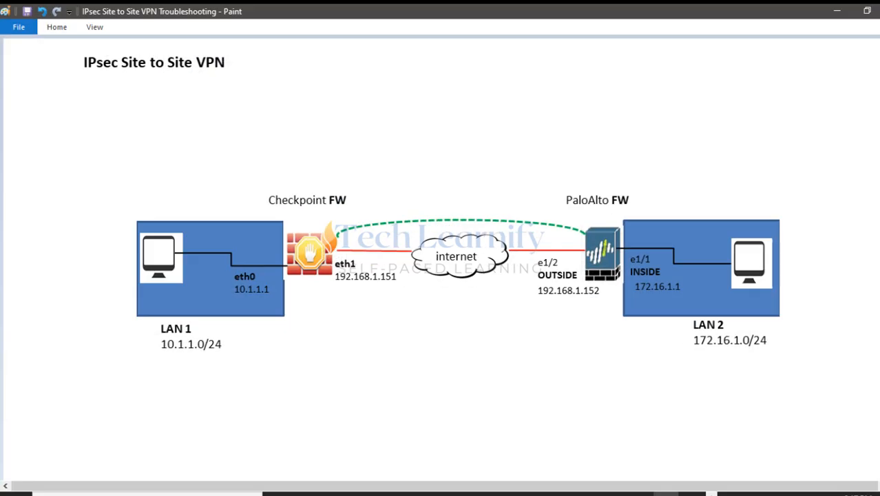
{"action": "left_click", "coordinate": [852, 170]}
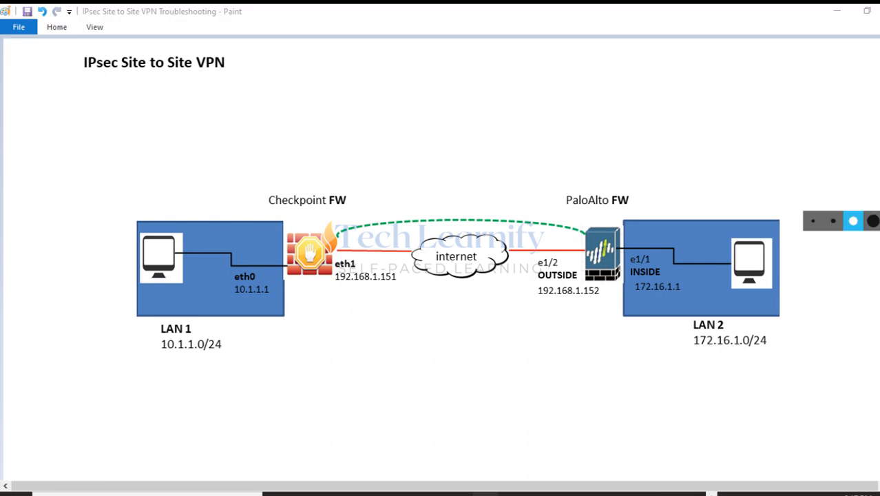
{"action": "left_click", "coordinate": [823, 224]}
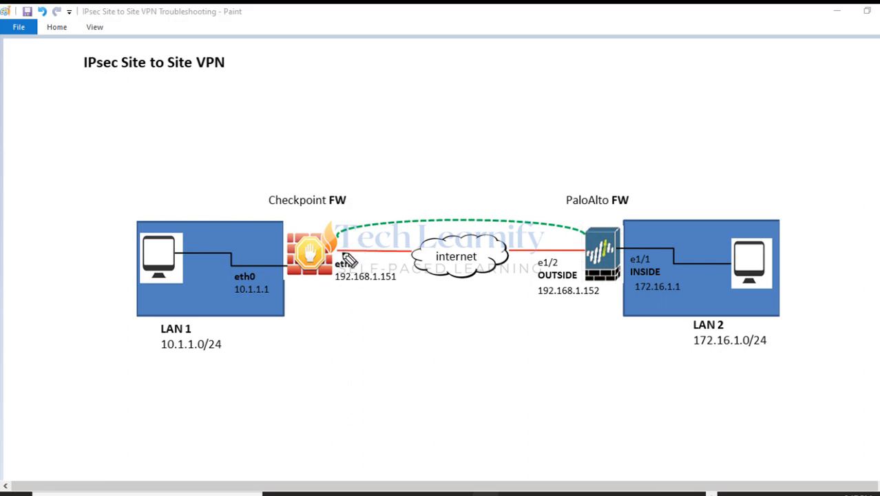
{"action": "mouse_move", "coordinate": [342, 254]}
{"action": "left_mouse_down"}
{"action": "mouse_move", "coordinate": [426, 212]}
{"action": "mouse_move", "coordinate": [436, 197]}
{"action": "mouse_move", "coordinate": [447, 200]}
{"action": "mouse_move", "coordinate": [488, 111]}
{"action": "mouse_move", "coordinate": [515, 113]}
{"action": "mouse_move", "coordinate": [501, 88]}
{"action": "left_mouse_up"}
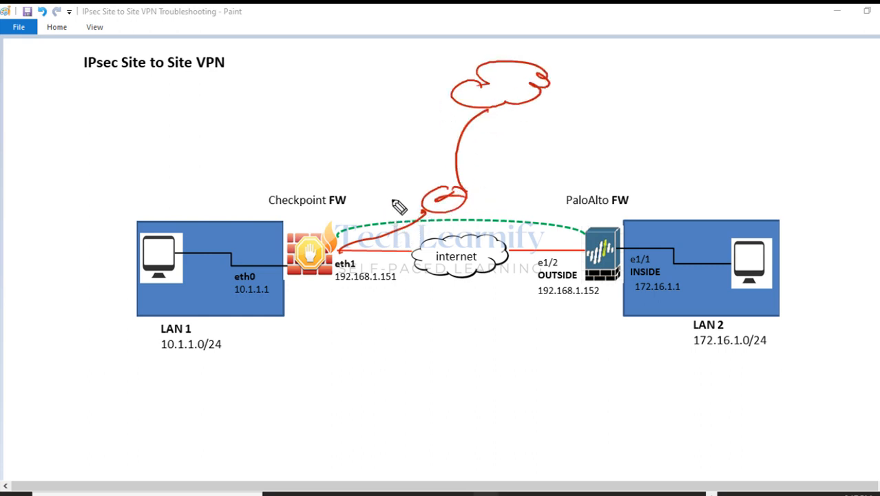
{"action": "mouse_move", "coordinate": [330, 155]}
{"action": "left_mouse_down"}
{"action": "mouse_move", "coordinate": [331, 169]}
{"action": "mouse_move", "coordinate": [427, 165]}
{"action": "left_mouse_up"}
{"action": "left_click_drag", "start_coordinate": [336, 181], "coordinate": [418, 182]}
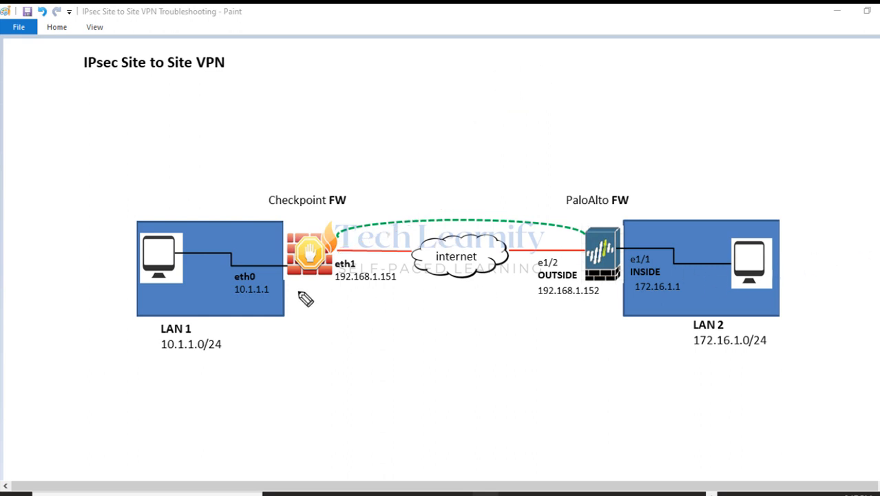
{"action": "left_click_drag", "start_coordinate": [331, 227], "coordinate": [336, 232]}
Write 'NAT Policy (SNAT)' below the Check Point firewall with an arrow pointing to it.
{"action": "mouse_move", "coordinate": [310, 329]}
{"action": "left_mouse_down"}
{"action": "mouse_move", "coordinate": [290, 328]}
{"action": "mouse_move", "coordinate": [366, 321]}
{"action": "mouse_move", "coordinate": [385, 339]}
{"action": "mouse_move", "coordinate": [424, 325]}
{"action": "mouse_move", "coordinate": [438, 332]}
{"action": "left_mouse_up"}
{"action": "mouse_move", "coordinate": [454, 316]}
{"action": "left_mouse_down"}
{"action": "mouse_move", "coordinate": [456, 340]}
{"action": "mouse_move", "coordinate": [464, 340]}
{"action": "left_mouse_up"}
{"action": "left_click_drag", "start_coordinate": [472, 340], "coordinate": [488, 330]}
{"action": "mouse_move", "coordinate": [366, 358]}
{"action": "left_mouse_down"}
{"action": "mouse_move", "coordinate": [369, 376]}
{"action": "mouse_move", "coordinate": [421, 364]}
{"action": "left_mouse_up"}
{"action": "left_click_drag", "start_coordinate": [427, 377], "coordinate": [476, 364]}
{"action": "mouse_move", "coordinate": [463, 365]}
{"action": "left_mouse_down"}
{"action": "mouse_move", "coordinate": [461, 377]}
{"action": "mouse_move", "coordinate": [482, 377]}
{"action": "left_mouse_up"}
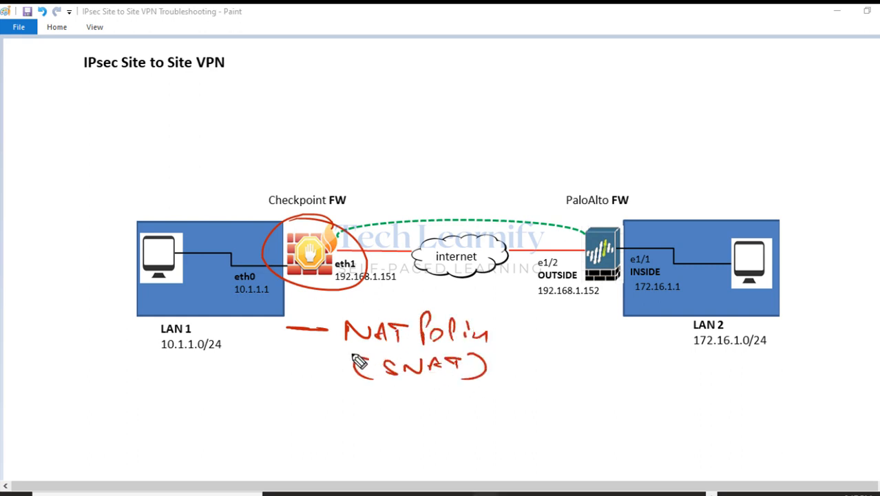
{"action": "left_click_drag", "start_coordinate": [288, 337], "coordinate": [324, 337]}
{"action": "mouse_move", "coordinate": [318, 323]}
{"action": "left_mouse_down"}
{"action": "mouse_move", "coordinate": [330, 333]}
{"action": "mouse_move", "coordinate": [319, 342]}
{"action": "left_mouse_up"}
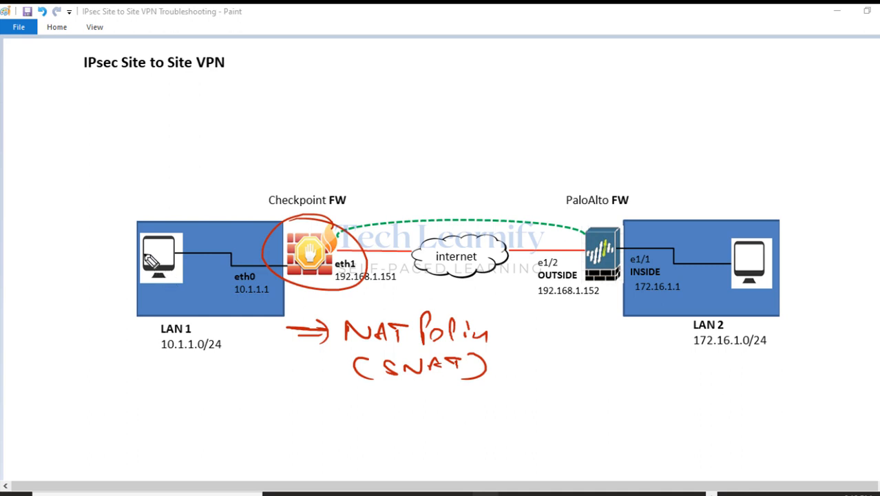
Circle the LAN 1 computer, note 10.1.1.2 under 10.1.1.0/24, and underline eth1 192.168.1.151.
{"action": "left_click_drag", "start_coordinate": [158, 224], "coordinate": [84, 230]}
{"action": "mouse_move", "coordinate": [205, 239]}
{"action": "left_mouse_down"}
{"action": "mouse_move", "coordinate": [253, 239]}
{"action": "mouse_move", "coordinate": [251, 251]}
{"action": "left_mouse_up"}
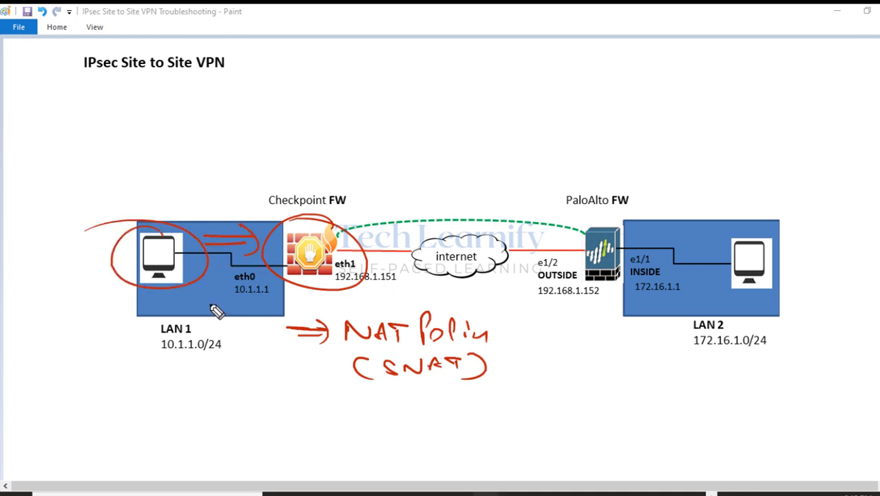
{"action": "left_click", "coordinate": [279, 261]}
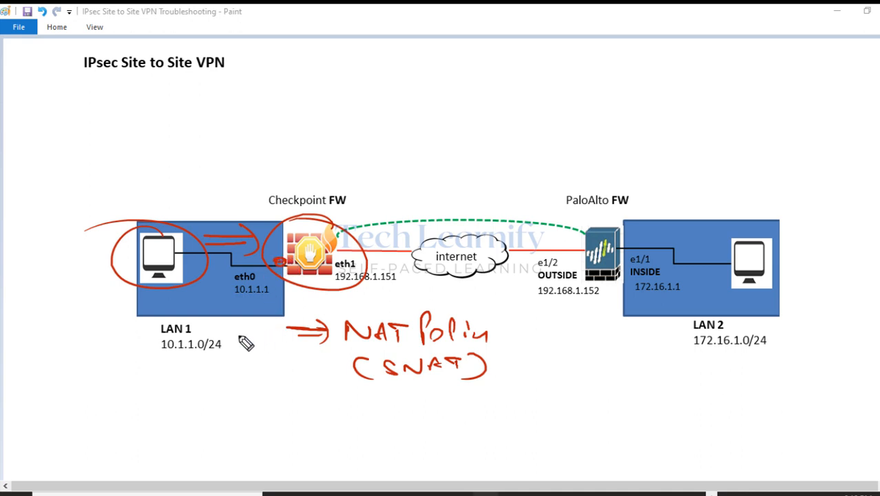
{"action": "left_click_drag", "start_coordinate": [161, 354], "coordinate": [202, 355]}
{"action": "mouse_move", "coordinate": [153, 387]}
{"action": "left_mouse_down"}
{"action": "mouse_move", "coordinate": [154, 411]}
{"action": "mouse_move", "coordinate": [168, 396]}
{"action": "mouse_move", "coordinate": [196, 411]}
{"action": "left_mouse_up"}
{"action": "mouse_move", "coordinate": [207, 392]}
{"action": "left_mouse_down"}
{"action": "mouse_move", "coordinate": [207, 410]}
{"action": "mouse_move", "coordinate": [246, 411]}
{"action": "left_mouse_up"}
{"action": "left_click", "coordinate": [222, 408]}
{"action": "left_click_drag", "start_coordinate": [167, 423], "coordinate": [226, 422]}
{"action": "mouse_move", "coordinate": [201, 377]}
{"action": "left_mouse_down"}
{"action": "mouse_move", "coordinate": [138, 417]}
{"action": "mouse_move", "coordinate": [135, 367]}
{"action": "left_mouse_up"}
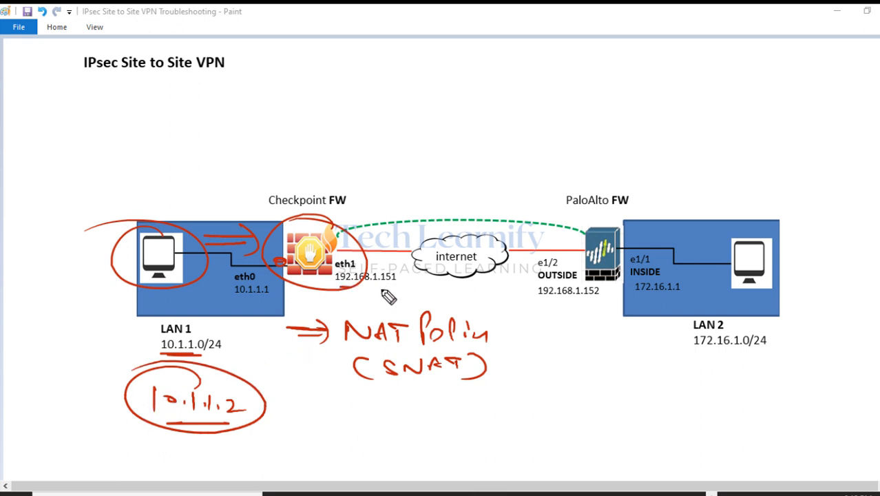
{"action": "left_click_drag", "start_coordinate": [343, 292], "coordinate": [394, 296]}
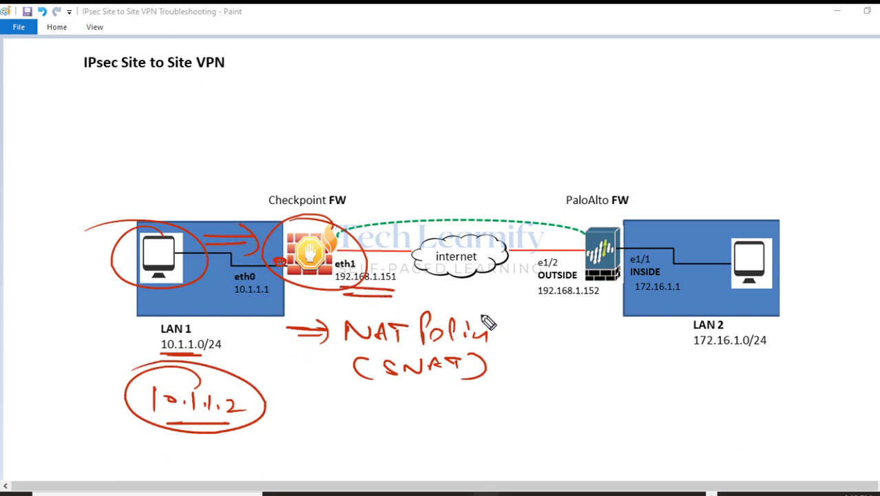
Clear the red notes and draw lines along the tunnel from Checkpoint FW to PaloAlto FW.
{"action": "key", "text": "e"}
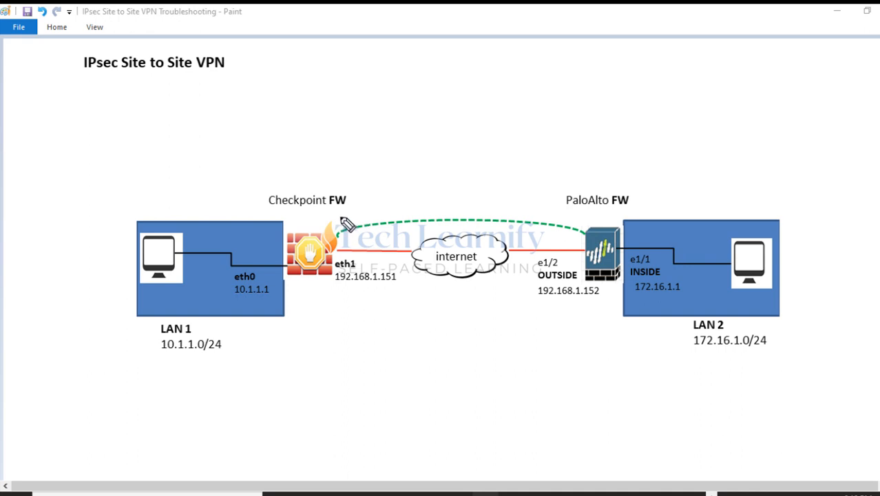
{"action": "mouse_move", "coordinate": [360, 215]}
{"action": "left_mouse_down"}
{"action": "mouse_move", "coordinate": [348, 209]}
{"action": "mouse_move", "coordinate": [541, 216]}
{"action": "mouse_move", "coordinate": [354, 221]}
{"action": "left_mouse_up"}
{"action": "mouse_move", "coordinate": [544, 229]}
{"action": "left_mouse_down"}
{"action": "mouse_move", "coordinate": [576, 228]}
{"action": "mouse_move", "coordinate": [541, 215]}
{"action": "left_mouse_up"}
{"action": "mouse_move", "coordinate": [425, 186]}
{"action": "left_mouse_down"}
{"action": "mouse_move", "coordinate": [432, 168]}
{"action": "mouse_move", "coordinate": [444, 194]}
{"action": "left_mouse_up"}
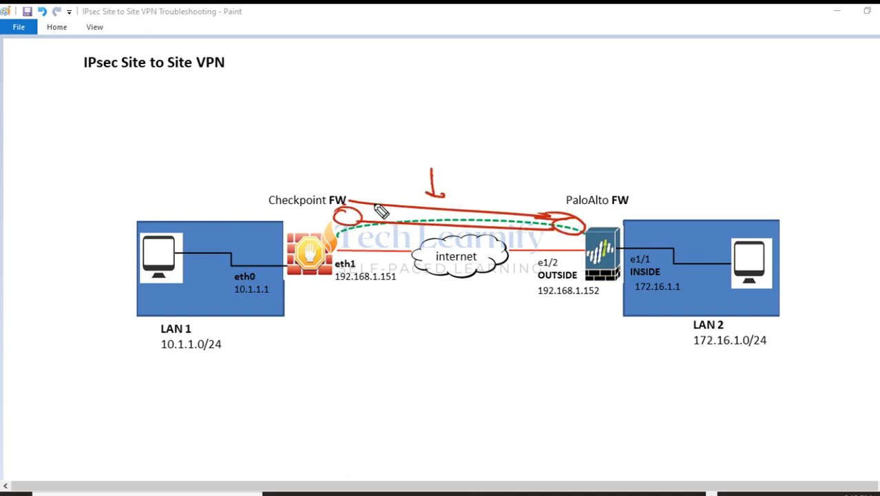
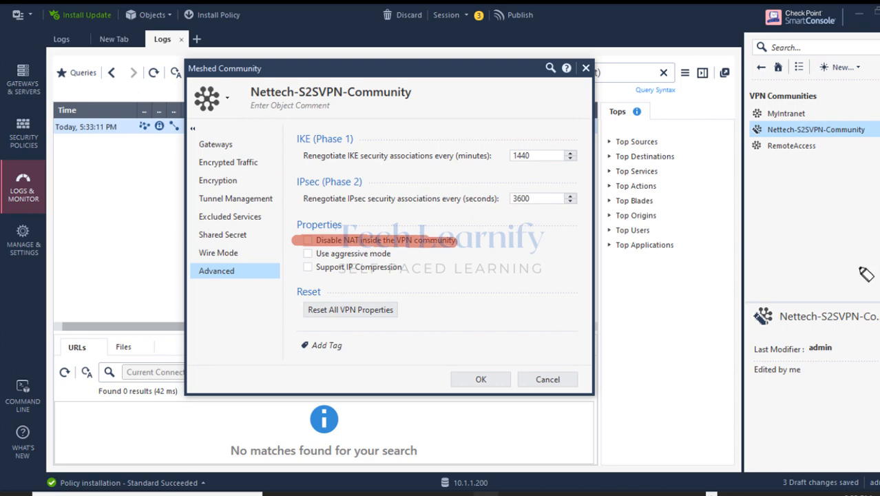
Close the Nettech-S2SVPN-Community properties without making changes.
{"action": "left_click", "coordinate": [550, 379]}
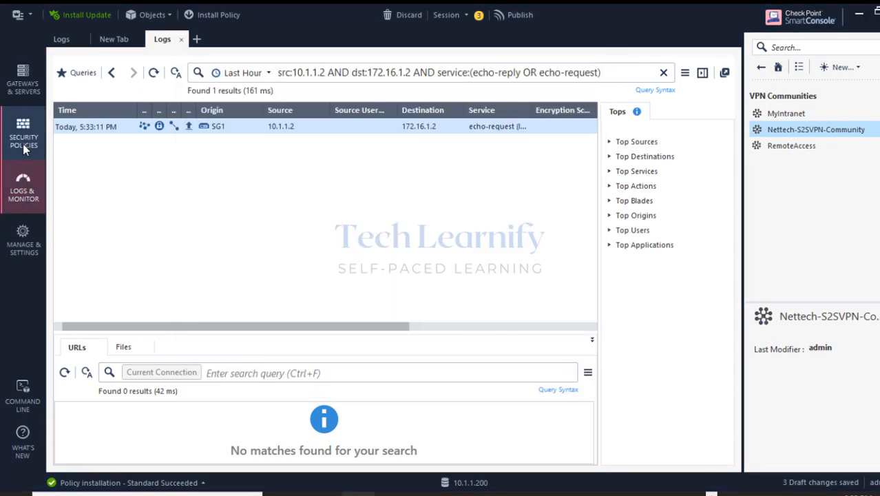
Show the NAT rulebase and highlight automatic rule 4 hiding source LAN1-10.1.1.0/24.
{"action": "left_click", "coordinate": [23, 144]}
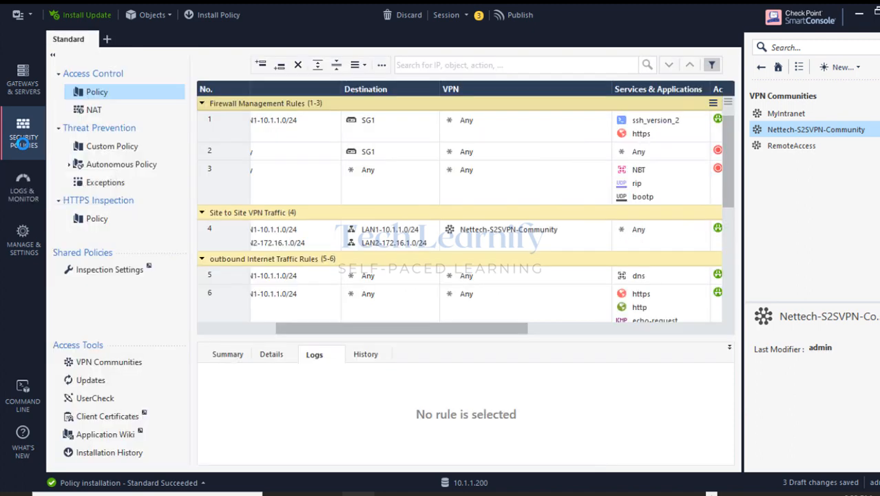
{"action": "left_click", "coordinate": [117, 112]}
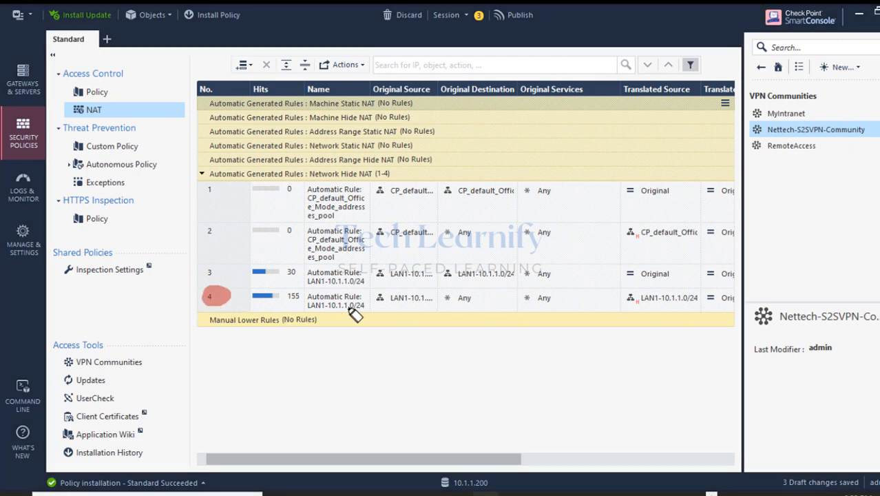
{"action": "mouse_move", "coordinate": [307, 301]}
{"action": "left_mouse_down"}
{"action": "mouse_move", "coordinate": [354, 298]}
{"action": "mouse_move", "coordinate": [344, 308]}
{"action": "mouse_move", "coordinate": [315, 307]}
{"action": "left_mouse_up"}
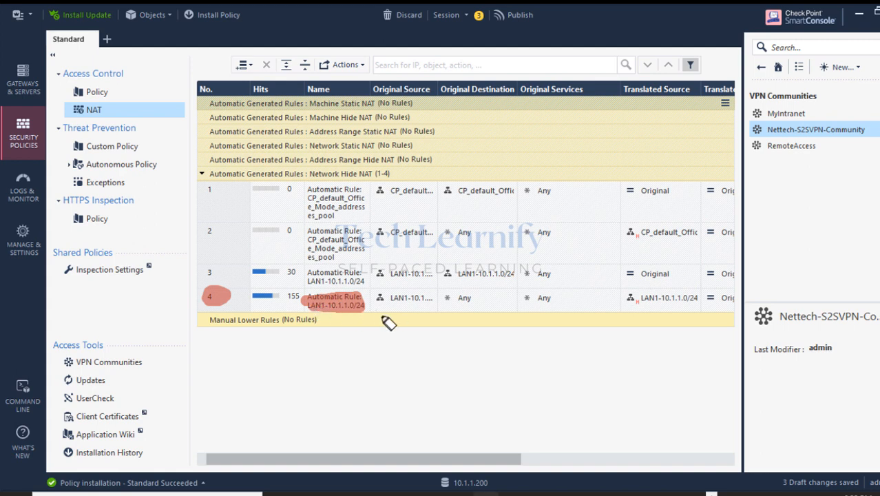
{"action": "mouse_move", "coordinate": [379, 300]}
{"action": "left_mouse_down"}
{"action": "mouse_move", "coordinate": [433, 299]}
{"action": "mouse_move", "coordinate": [389, 303]}
{"action": "left_mouse_up"}
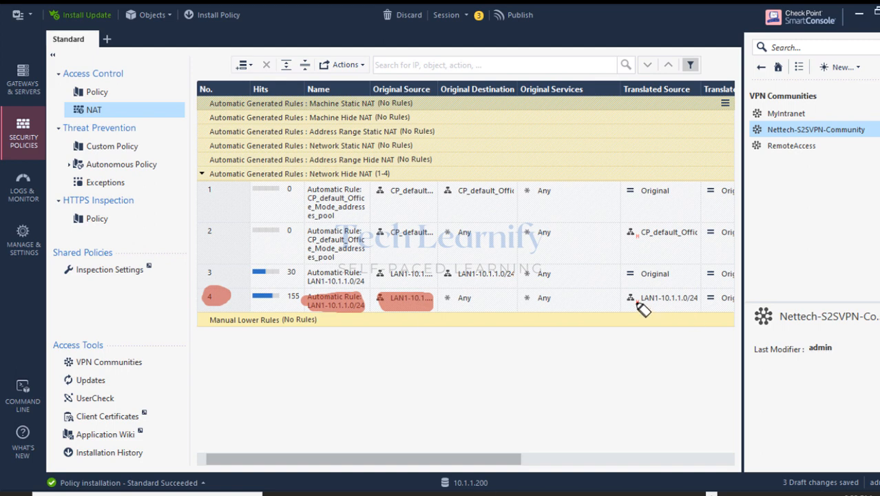
{"action": "mouse_move", "coordinate": [637, 303]}
{"action": "left_mouse_down"}
{"action": "mouse_move", "coordinate": [630, 307]}
{"action": "mouse_move", "coordinate": [707, 302]}
{"action": "mouse_move", "coordinate": [633, 301]}
{"action": "mouse_move", "coordinate": [690, 303]}
{"action": "left_mouse_up"}
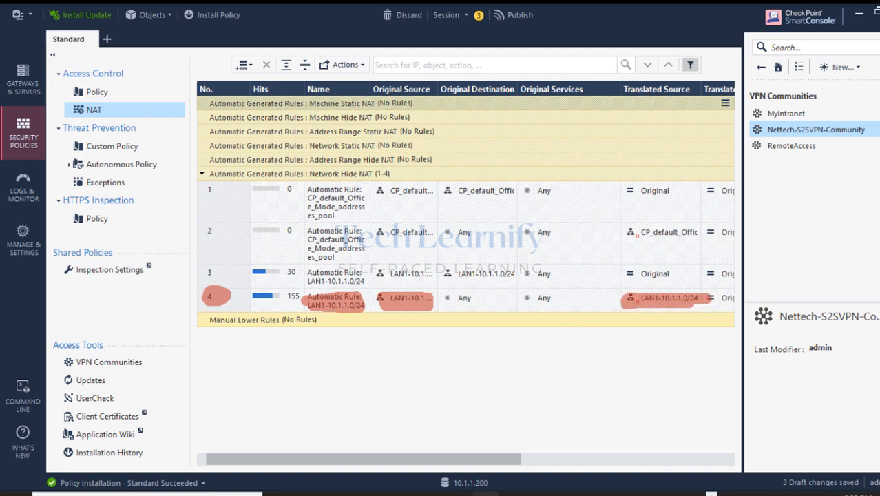
{"action": "left_click", "coordinate": [879, 273]}
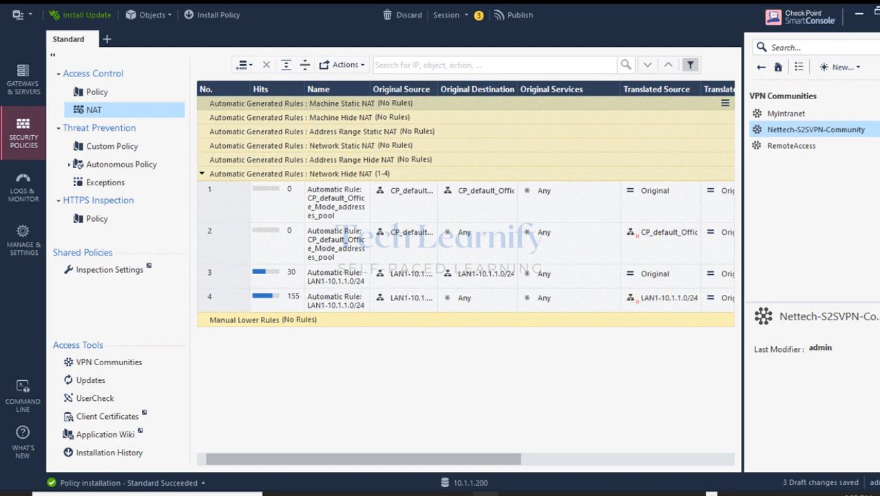
Browse Network Objects > Networks and select LAN1-10.1.1.0/24.
{"action": "left_click", "coordinate": [761, 67]}
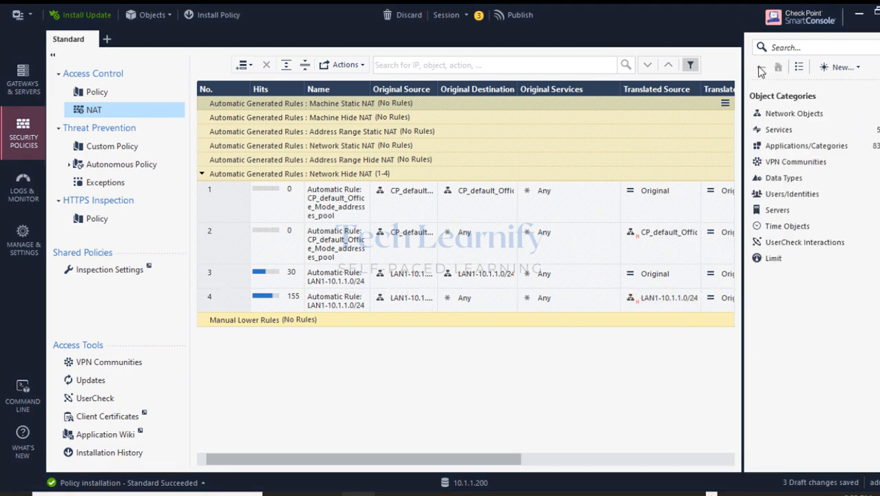
{"action": "left_click", "coordinate": [764, 115]}
{"action": "left_click", "coordinate": [771, 128]}
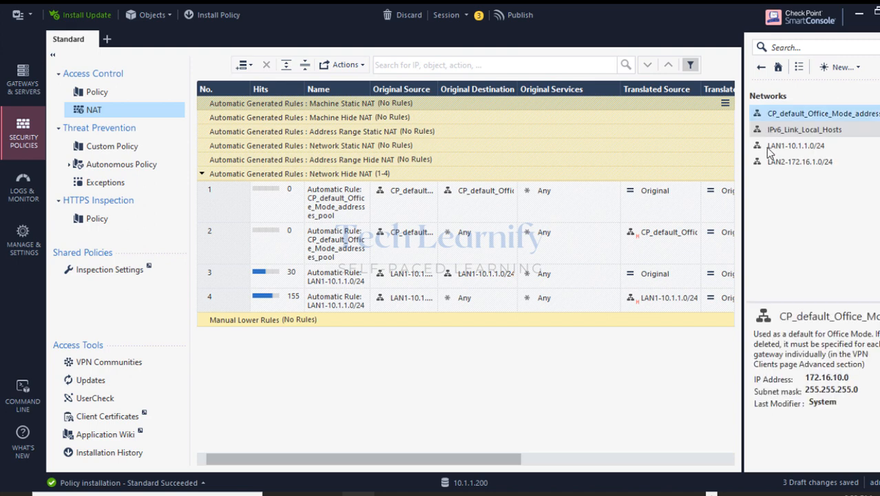
{"action": "left_click", "coordinate": [771, 146]}
Review LAN1-10.1.1.0/24's NAT page showing automatic hide-behind-gateway, closing without changes.
{"action": "right_click", "coordinate": [771, 146]}
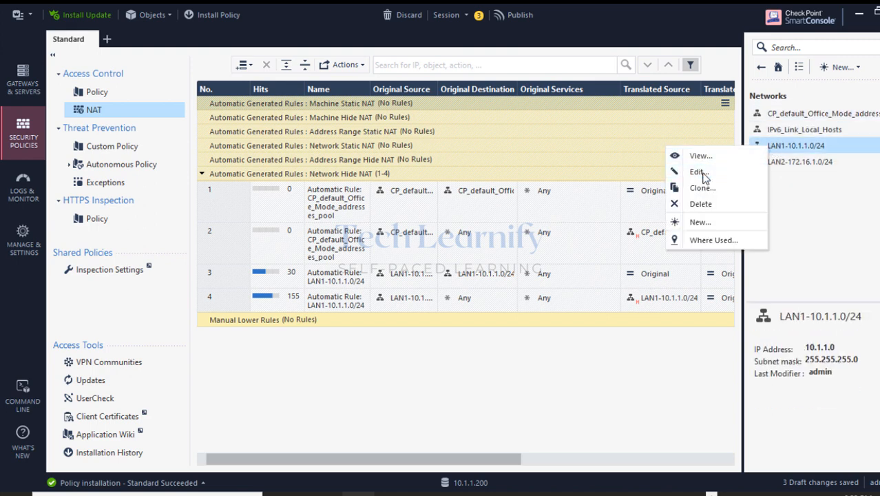
{"action": "left_click", "coordinate": [700, 172]}
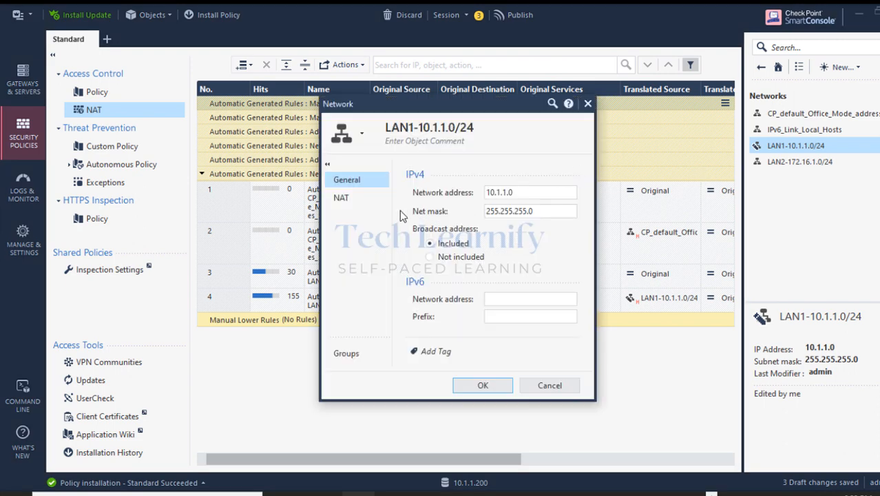
{"action": "left_click", "coordinate": [350, 200]}
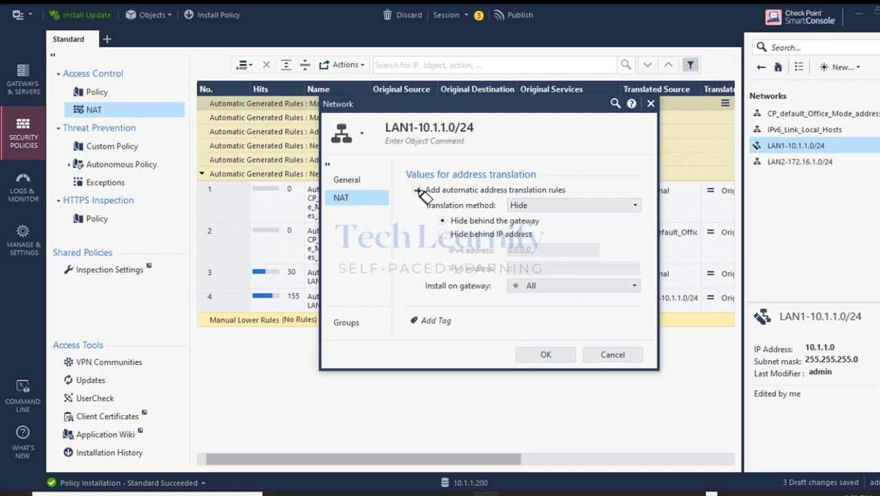
{"action": "mouse_move", "coordinate": [412, 190]}
{"action": "left_mouse_down"}
{"action": "mouse_move", "coordinate": [549, 192]}
{"action": "mouse_move", "coordinate": [574, 206]}
{"action": "left_mouse_up"}
{"action": "mouse_move", "coordinate": [455, 221]}
{"action": "left_mouse_down"}
{"action": "mouse_move", "coordinate": [542, 221]}
{"action": "mouse_move", "coordinate": [461, 228]}
{"action": "left_mouse_up"}
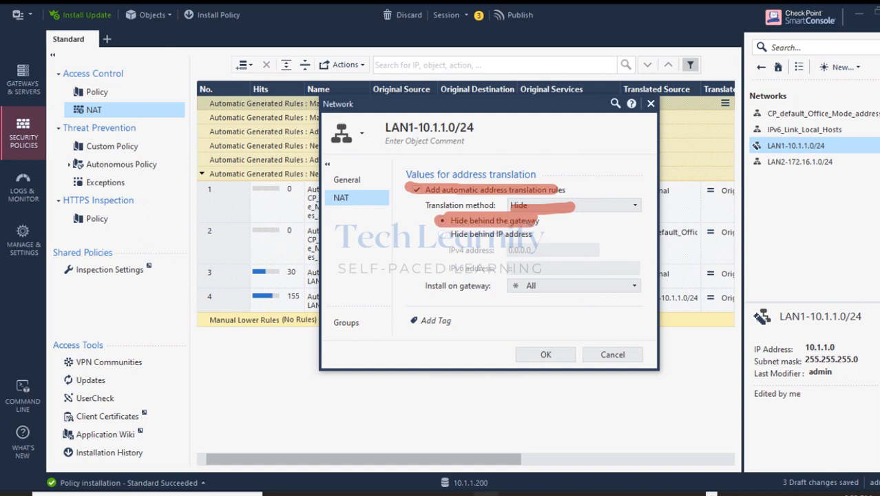
{"action": "key", "text": "Escape"}
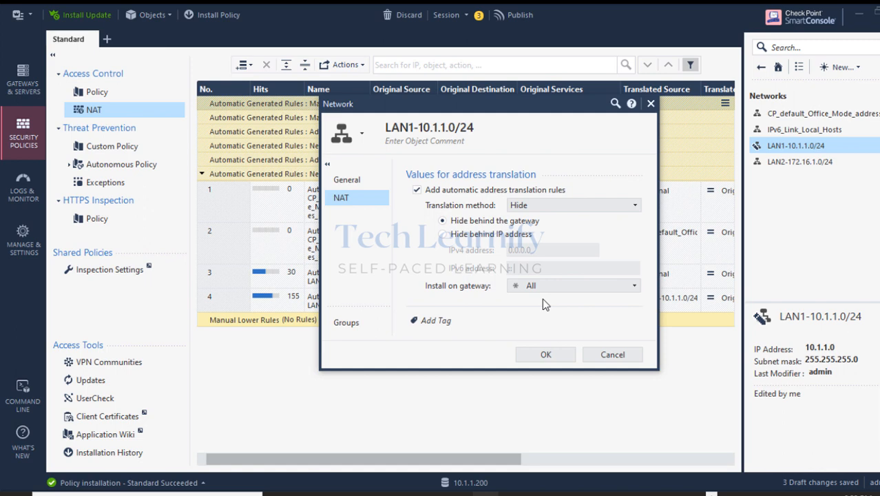
{"action": "left_click", "coordinate": [612, 353]}
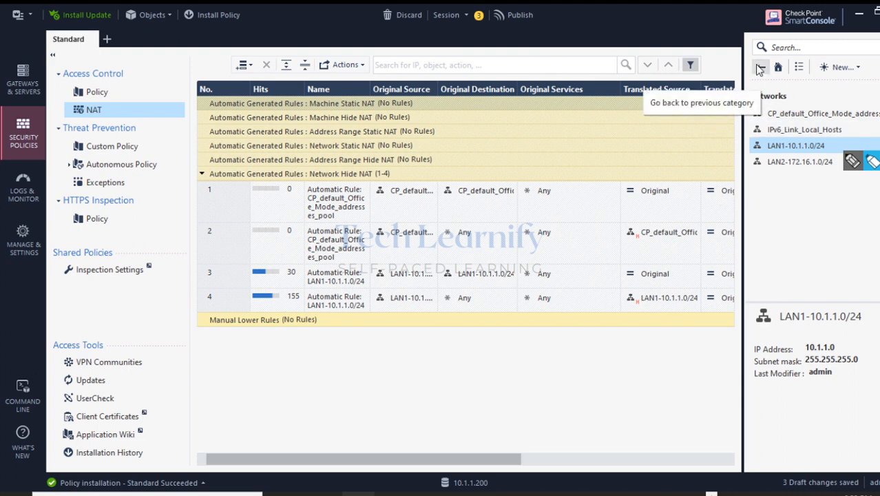
Return to the VPN Communities list and select Nettech-S2SVPN-Community.
{"action": "left_click", "coordinate": [760, 66]}
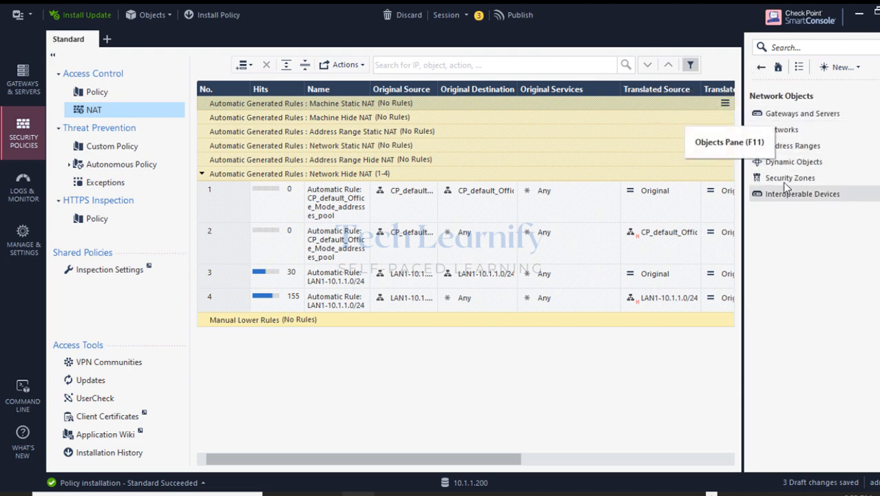
{"action": "left_click", "coordinate": [763, 67]}
{"action": "left_click", "coordinate": [783, 160]}
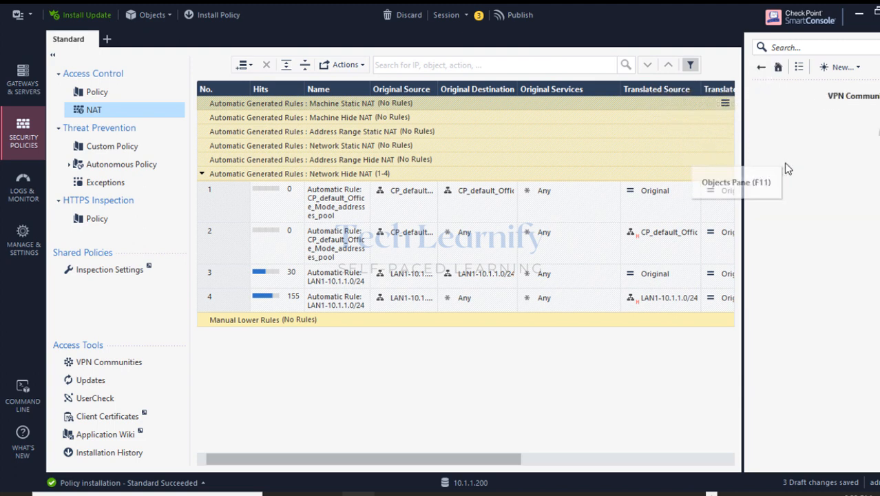
{"action": "left_click", "coordinate": [785, 131]}
{"action": "right_click", "coordinate": [779, 130]}
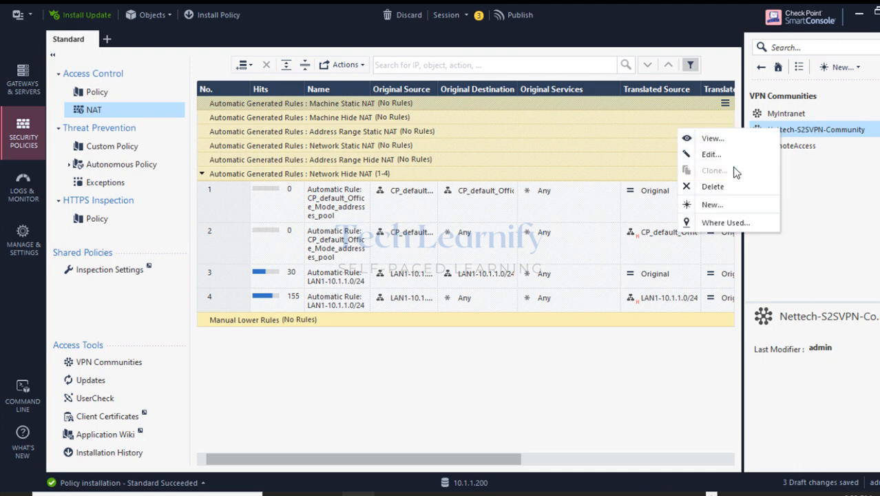
Enable Disable NAT inside the VPN community on Nettech-S2SVPN-Community's Advanced page and save.
{"action": "left_click", "coordinate": [715, 156]}
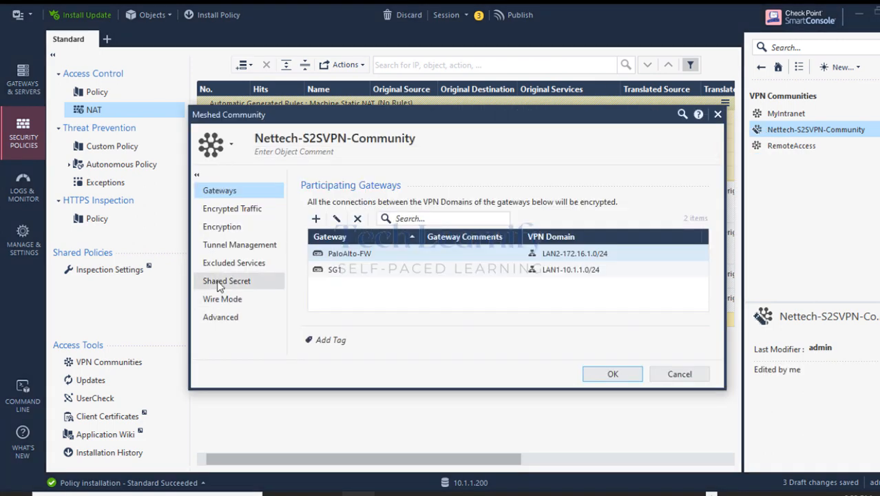
{"action": "left_click", "coordinate": [220, 317]}
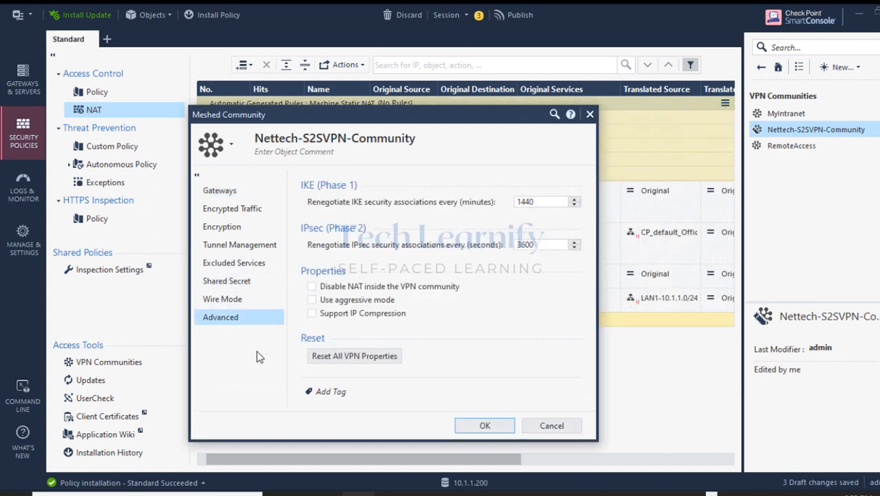
{"action": "left_click", "coordinate": [311, 285]}
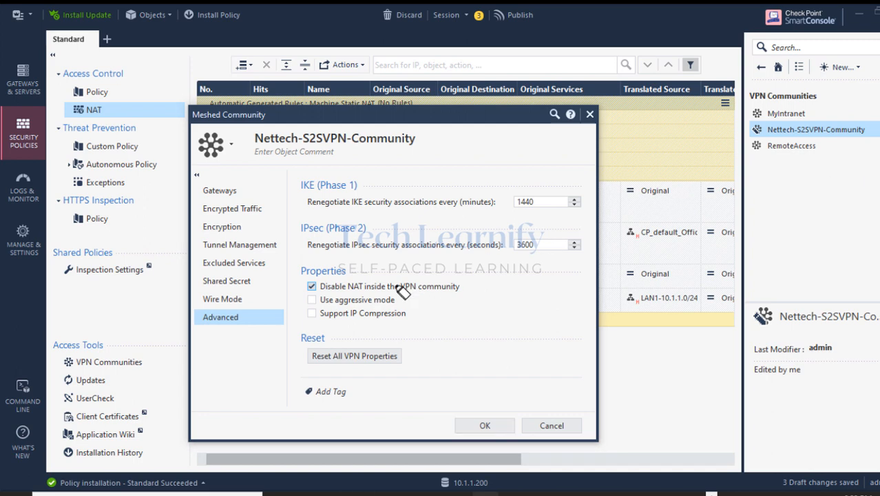
{"action": "mouse_move", "coordinate": [311, 287]}
{"action": "left_mouse_down"}
{"action": "mouse_move", "coordinate": [456, 287]}
{"action": "mouse_move", "coordinate": [304, 285]}
{"action": "mouse_move", "coordinate": [458, 291]}
{"action": "mouse_move", "coordinate": [308, 292]}
{"action": "left_mouse_up"}
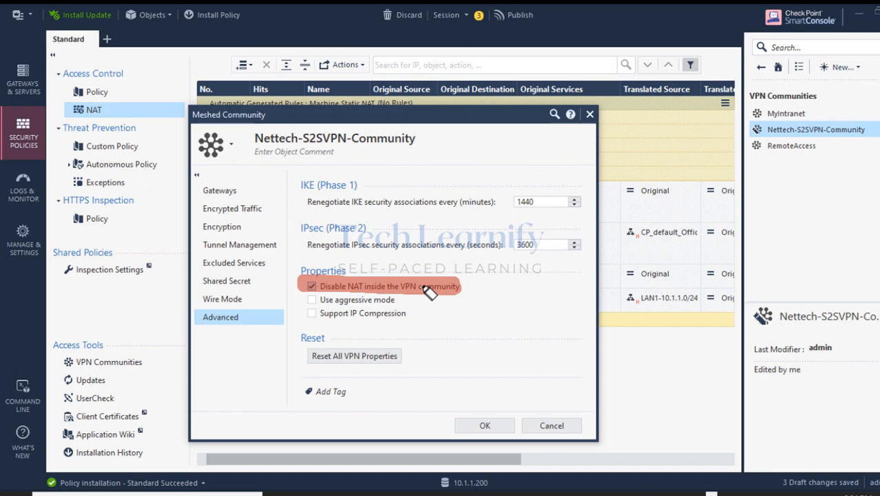
{"action": "key", "text": "Escape"}
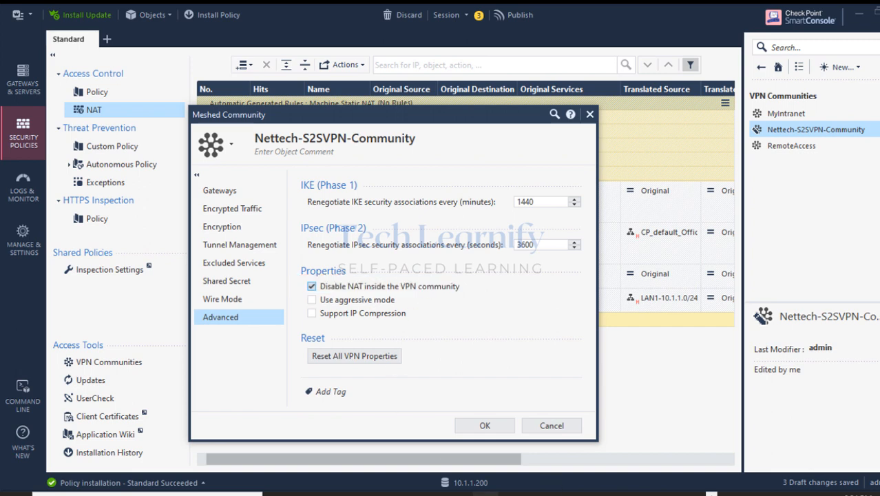
{"action": "left_click", "coordinate": [482, 424]}
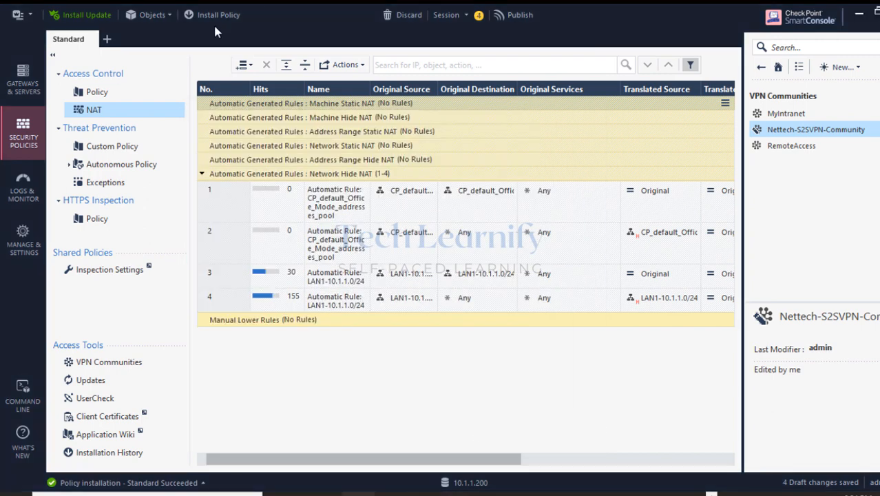
Publish the changes and install the Standard policy on SG1, then minimize SmartConsole.
{"action": "left_click", "coordinate": [214, 19]}
{"action": "left_click", "coordinate": [505, 336]}
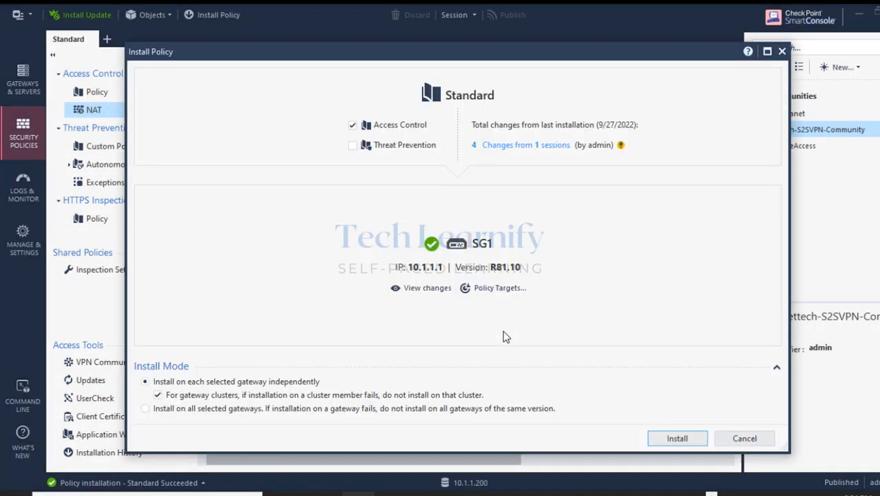
{"action": "left_click", "coordinate": [675, 443]}
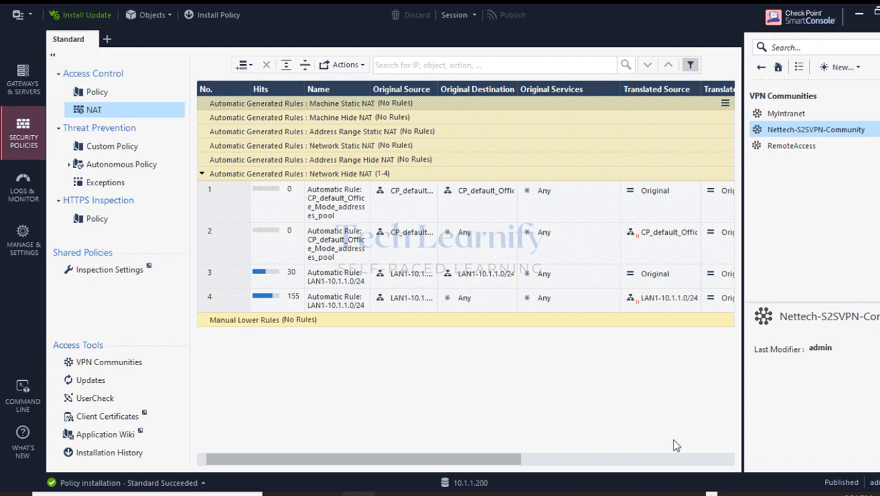
{"action": "left_click", "coordinate": [858, 15]}
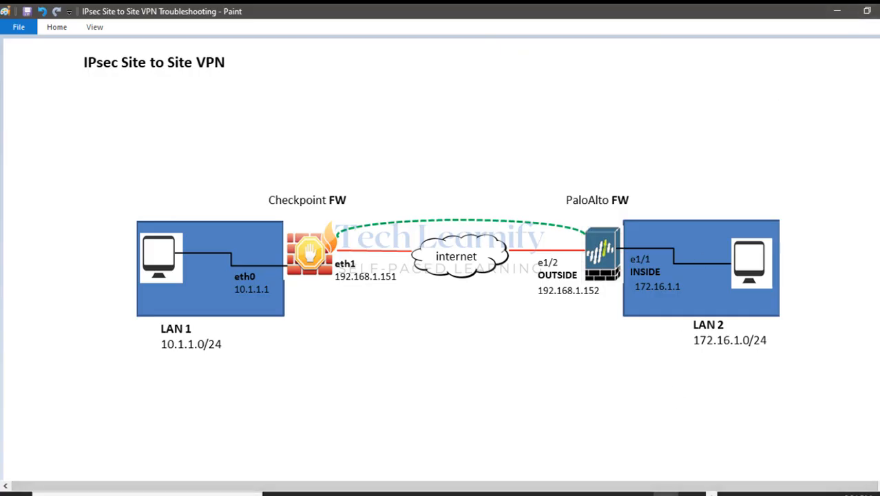
Restart the continuous ping to 172.16.1.2 on 10.1.1.2, then bring up the PA-VM browser.
{"action": "left_click", "coordinate": [560, 457]}
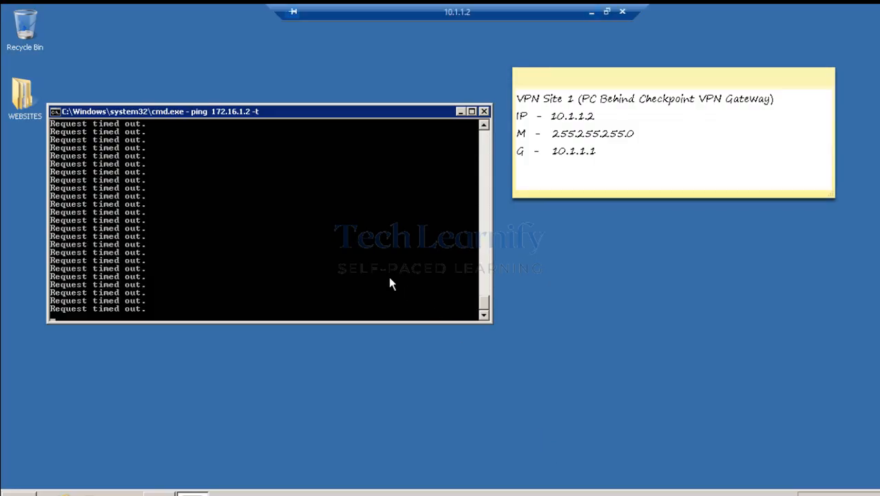
{"action": "key", "text": "ctrl+c"}
{"action": "key", "text": "Return"}
{"action": "key", "text": "Return"}
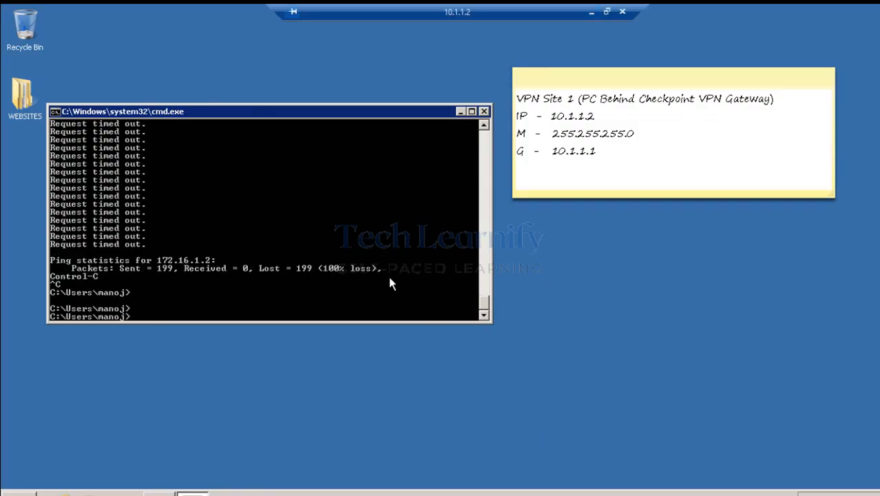
{"action": "key", "text": "Return"}
{"action": "key", "text": "Up"}
{"action": "key", "text": "Return"}
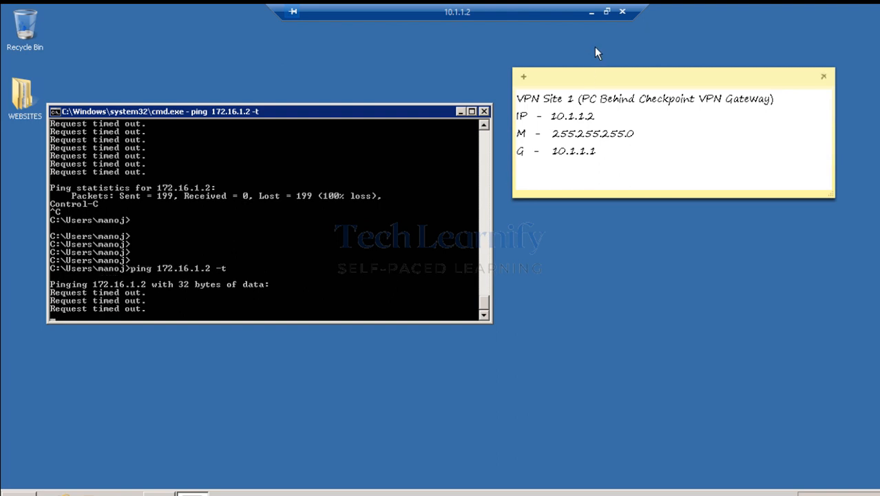
{"action": "left_click", "coordinate": [590, 17]}
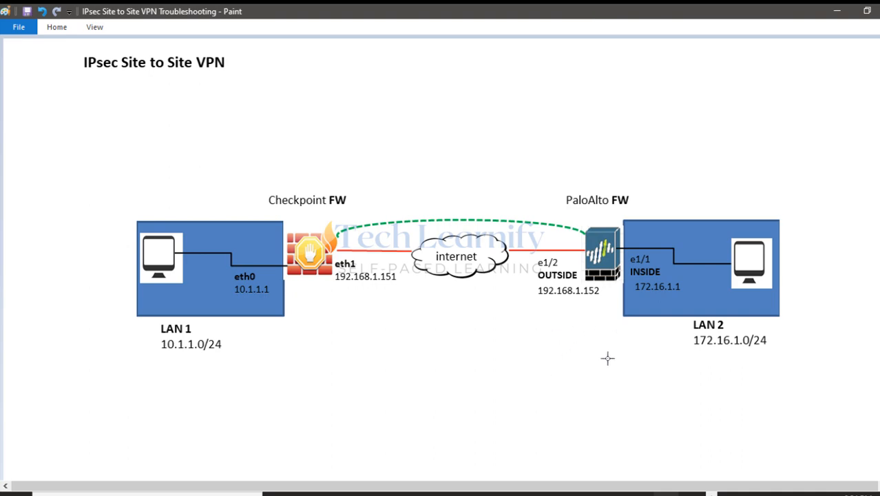
{"action": "left_click", "coordinate": [460, 486]}
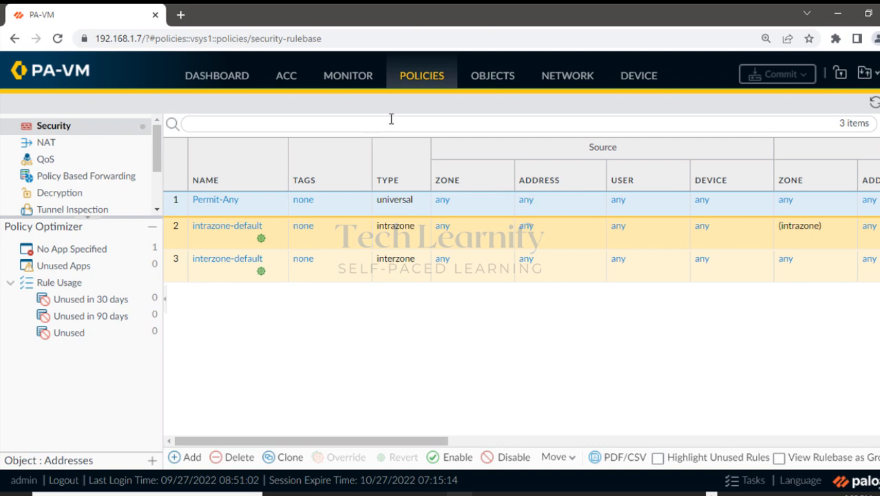
Refresh the PA-VM system logs several times for new VPN events, then return to SmartConsole.
{"action": "left_click", "coordinate": [349, 79]}
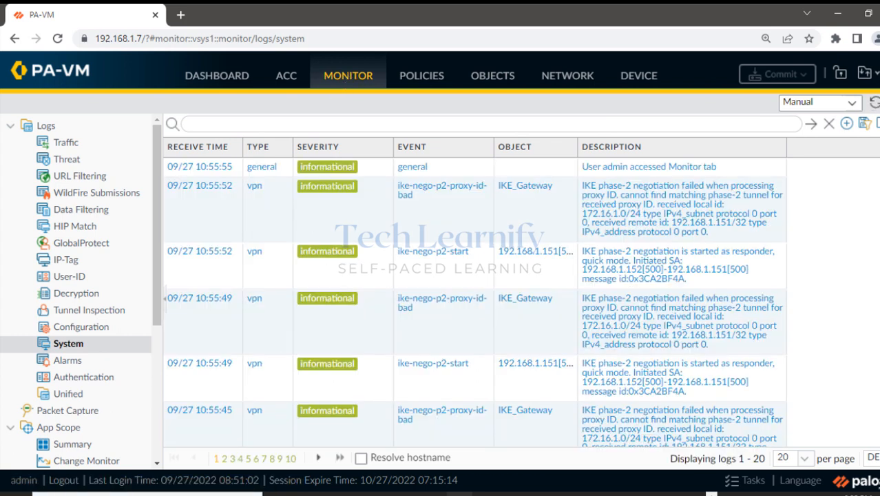
{"action": "left_click", "coordinate": [874, 103]}
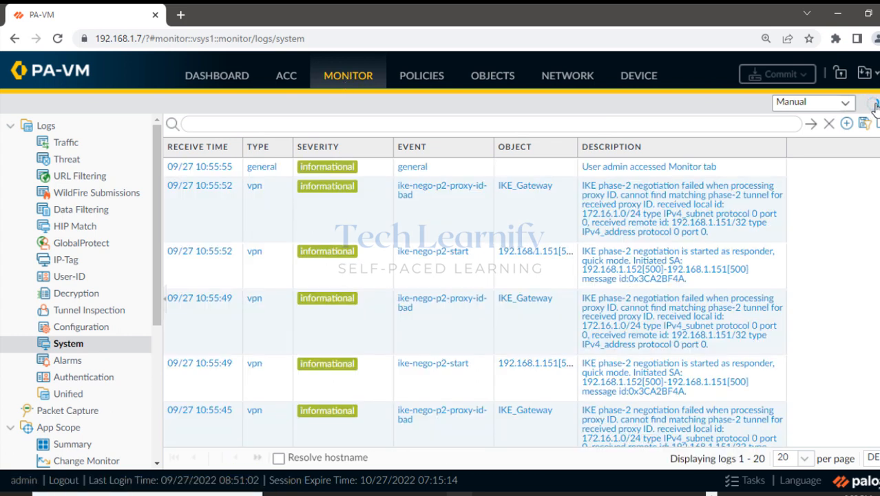
{"action": "left_click", "coordinate": [874, 103]}
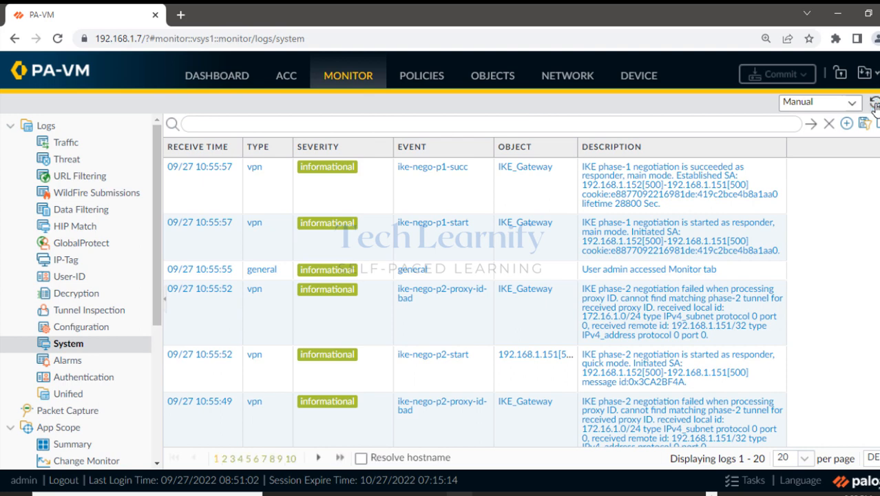
{"action": "left_click", "coordinate": [873, 104]}
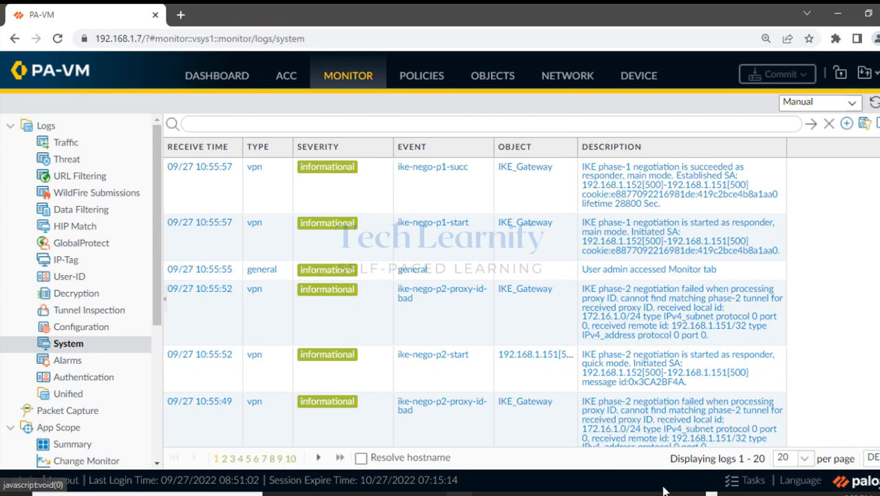
{"action": "left_click", "coordinate": [711, 494]}
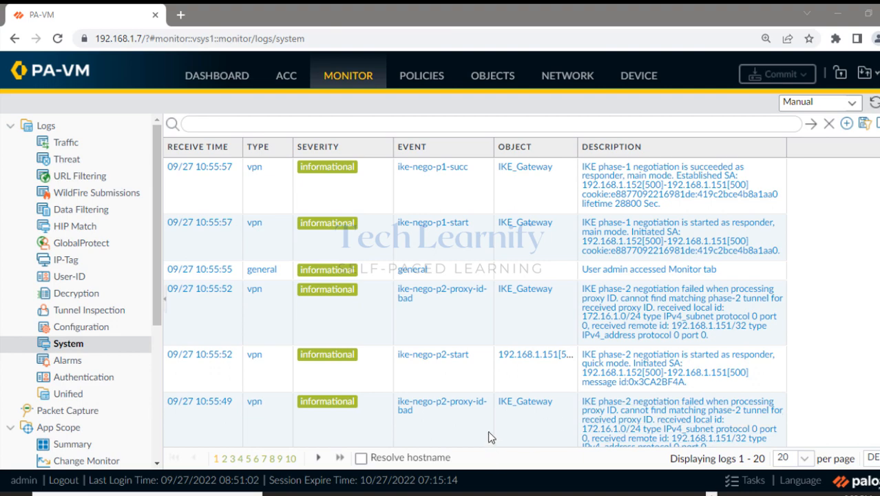
{"action": "left_click", "coordinate": [358, 494]}
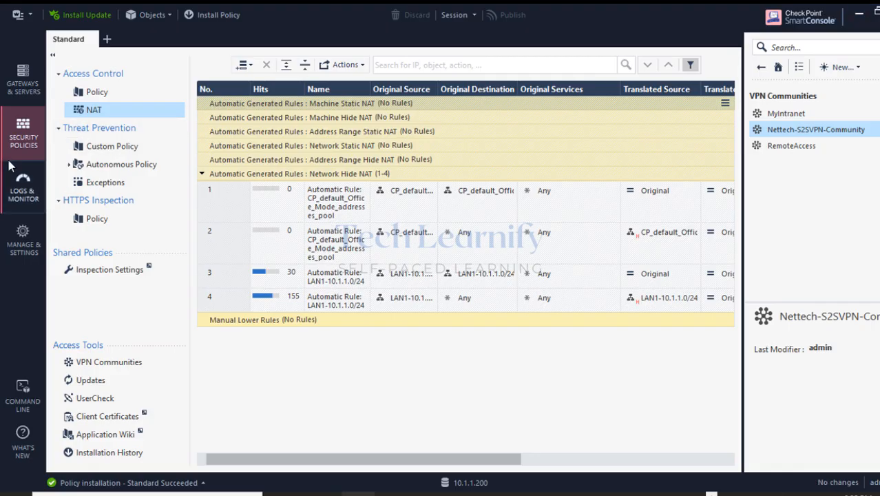
Re-run the ping log query in Logs & Monitor several times for new 10.1.1.2 entries.
{"action": "left_click", "coordinate": [24, 187]}
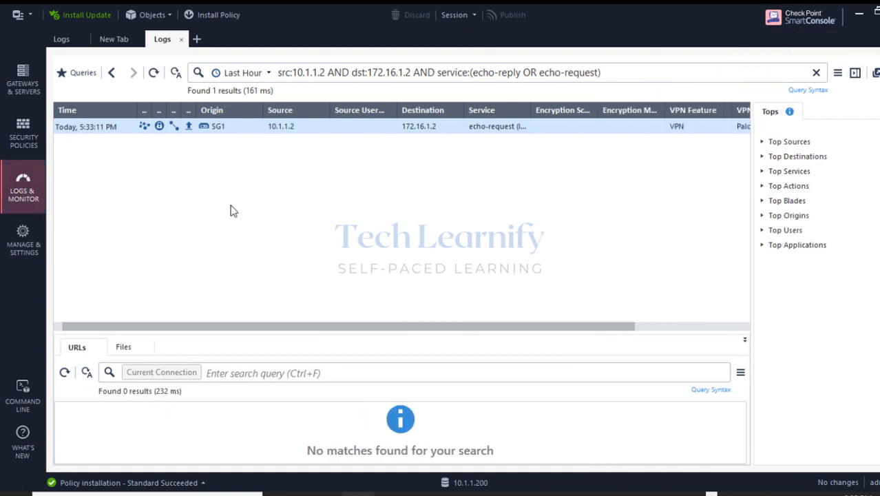
{"action": "left_click", "coordinate": [154, 73]}
{"action": "left_click", "coordinate": [153, 74]}
{"action": "left_click", "coordinate": [152, 74]}
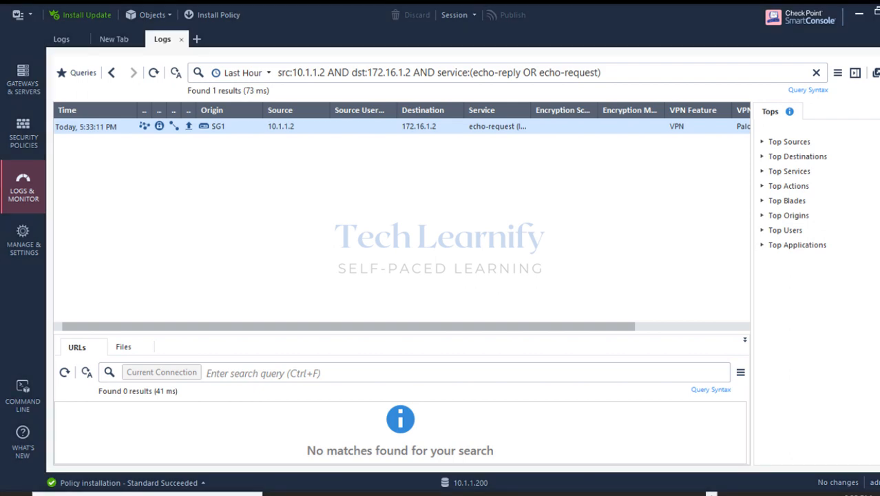
On the Palo Alto CLI, run 'clear vpn ipsec-sa' and 'clear vpn ike-sa'.
{"action": "mouse_move", "coordinate": [613, 493]}
{"action": "left_click", "coordinate": [534, 456]}
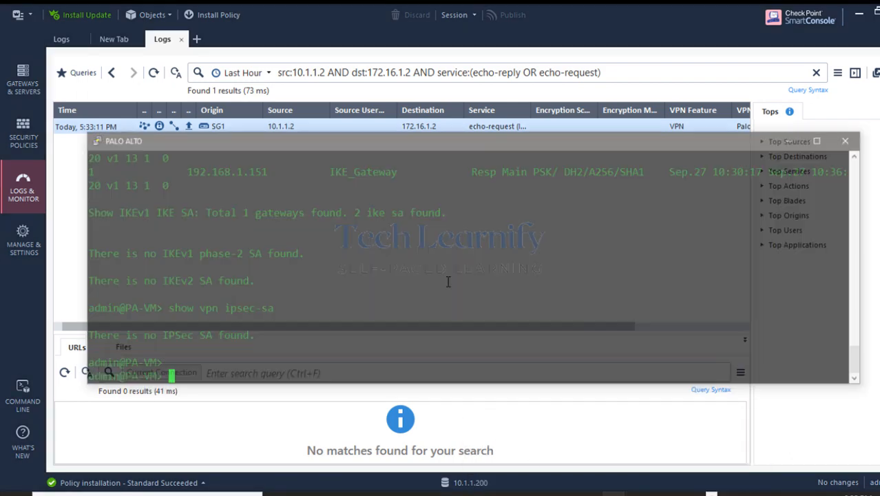
{"action": "type", "text": "clear vpn"}
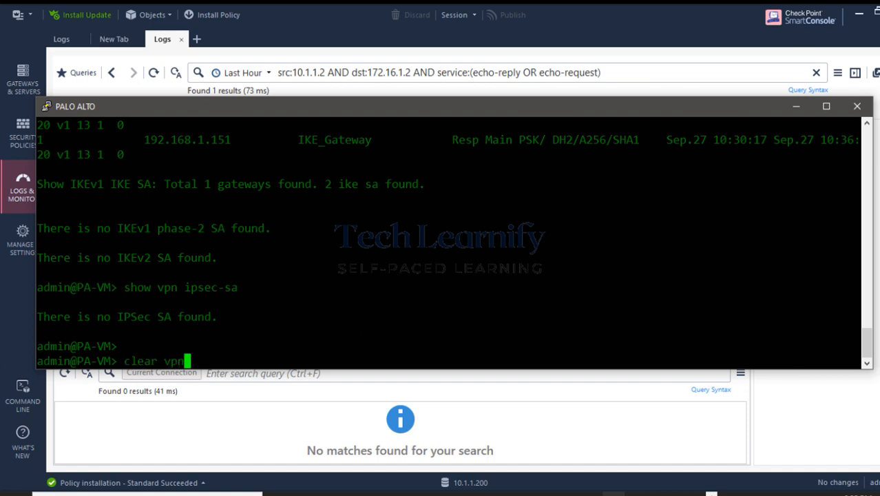
{"action": "type", "text": "sec-sa"}
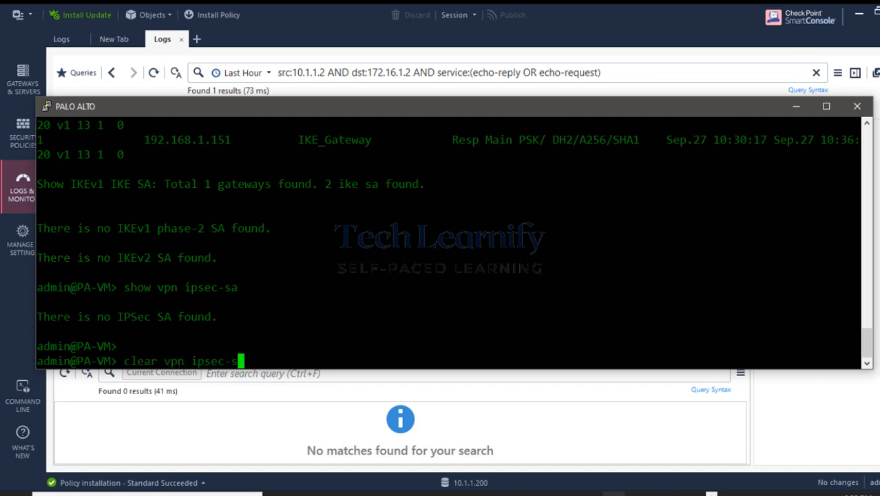
{"action": "key", "text": "Return"}
{"action": "type", "text": "clear "}
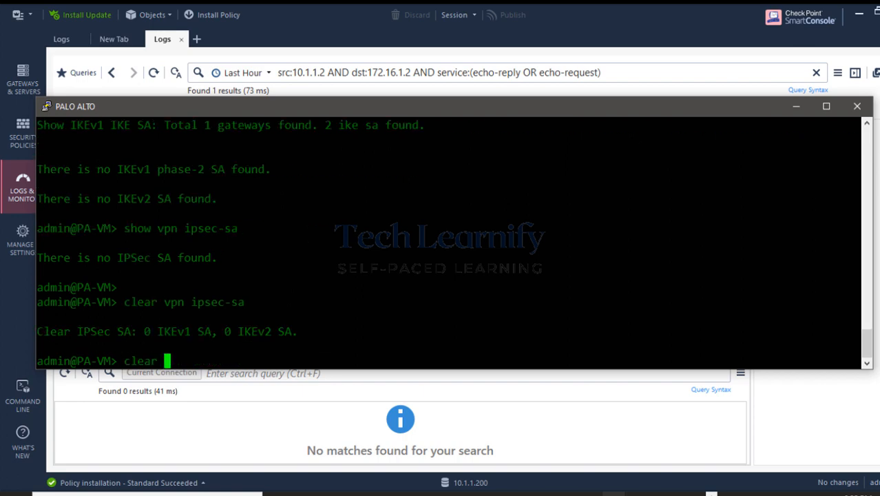
{"action": "type", "text": "vpn ike-sa"}
{"action": "key", "text": "Return"}
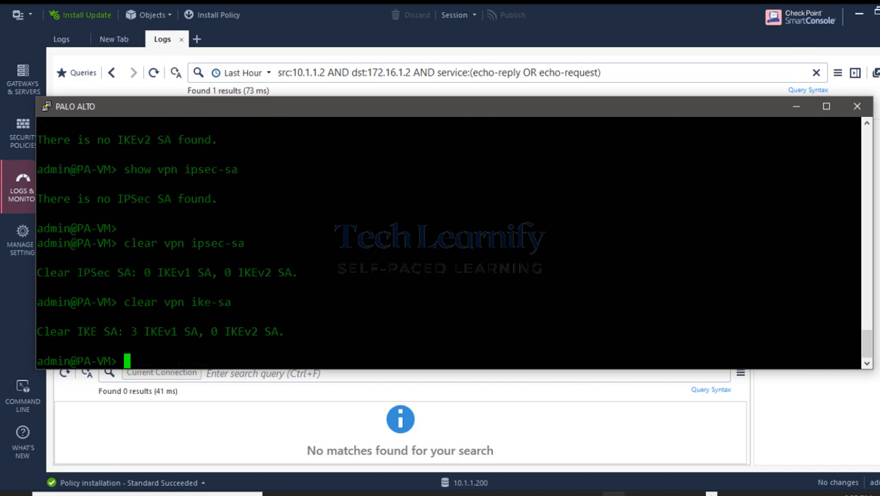
{"action": "key", "text": "Return"}
{"action": "key", "text": "Return"}
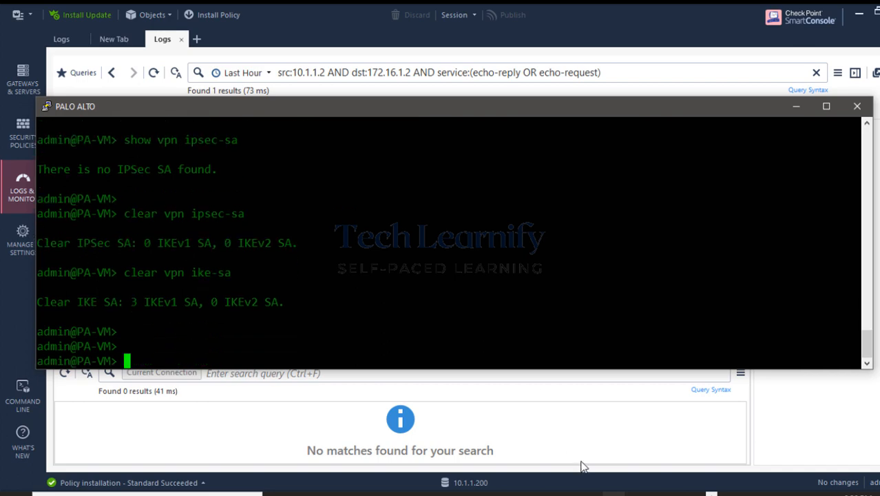
Minimize the Palo Alto terminal, SmartConsole and the PA-VM browser window.
{"action": "left_click", "coordinate": [796, 106]}
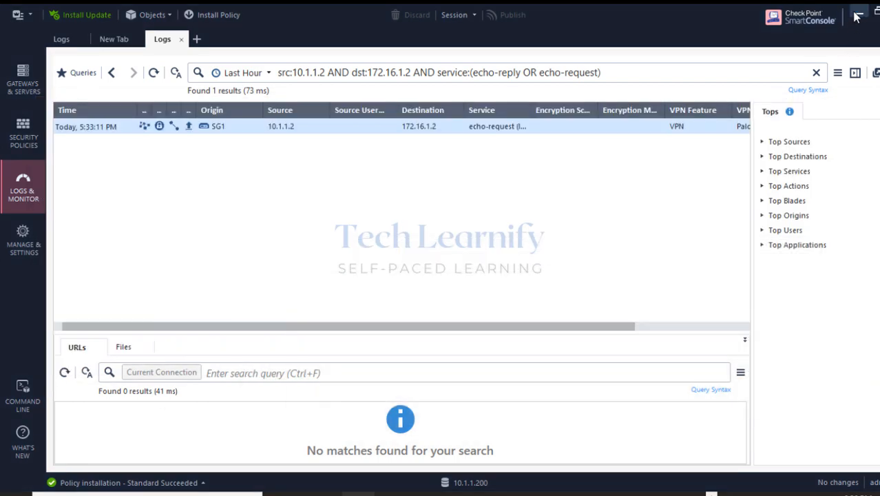
{"action": "left_click", "coordinate": [858, 14]}
{"action": "left_click", "coordinate": [837, 14]}
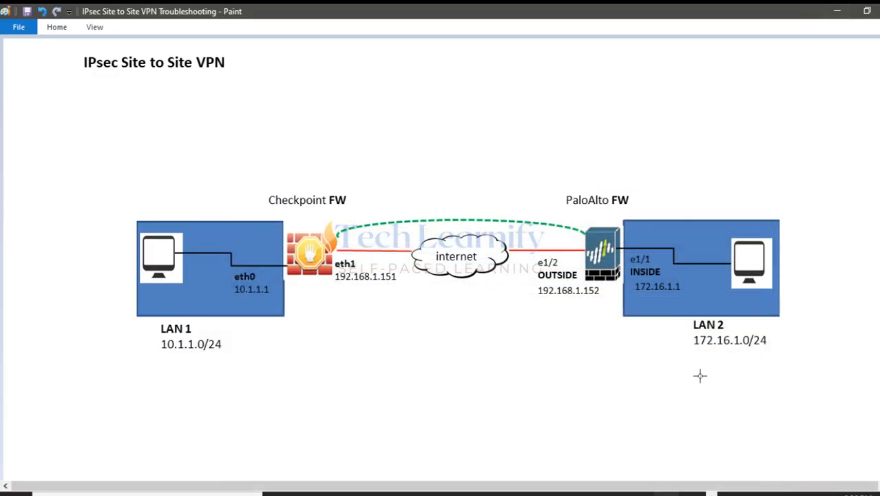
Restore the Check Point gateway terminal and clear the partially typed command.
{"action": "mouse_move", "coordinate": [633, 481]}
{"action": "left_click", "coordinate": [675, 454]}
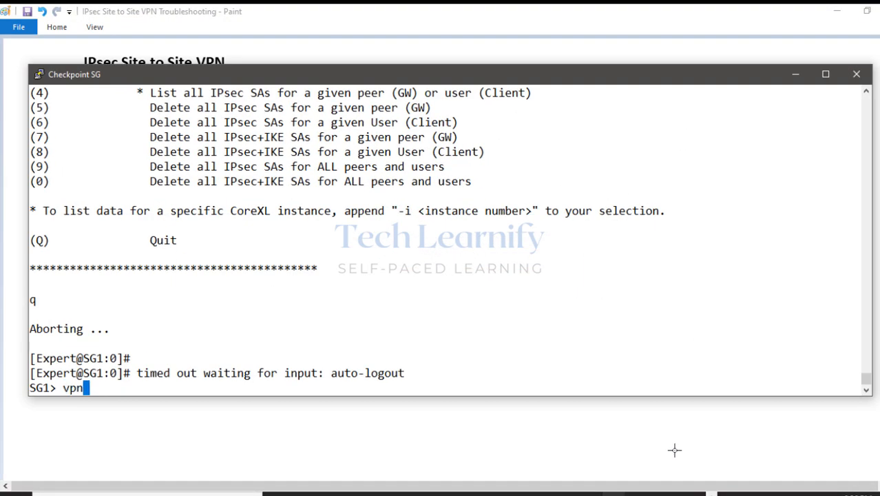
{"action": "key", "text": "BackSpace"}
{"action": "key", "text": "BackSpace"}
{"action": "key", "text": "BackSpace"}
{"action": "left_click", "coordinate": [38, 79]}
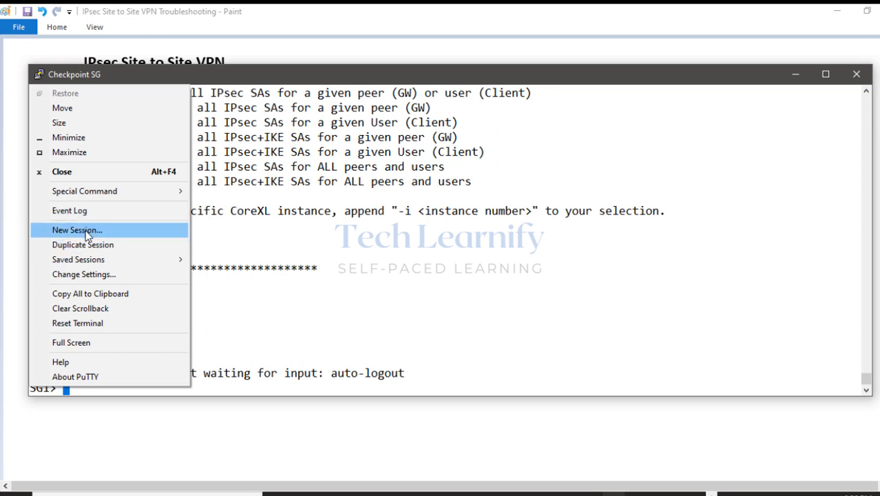
{"action": "left_click", "coordinate": [267, 331]}
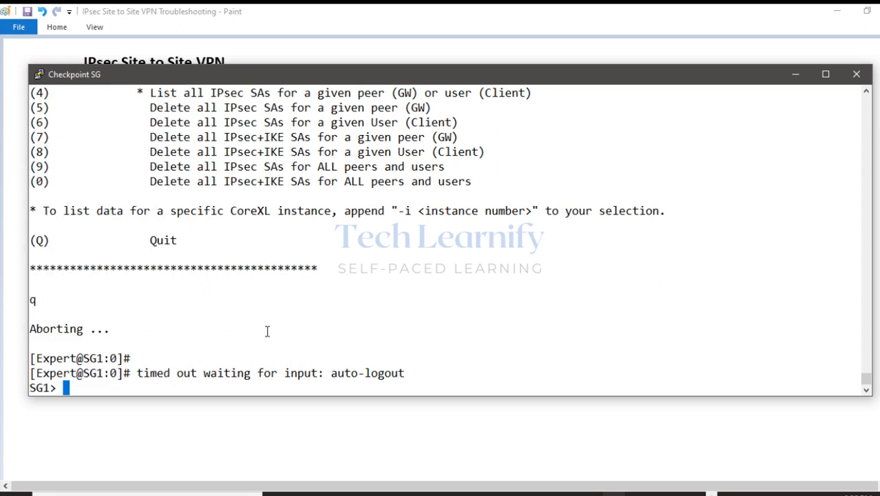
{"action": "key", "text": "Return"}
{"action": "key", "text": "Return"}
{"action": "key", "text": "Return"}
{"action": "key", "text": "Return"}
{"action": "key", "text": "Return"}
{"action": "key", "text": "Return"}
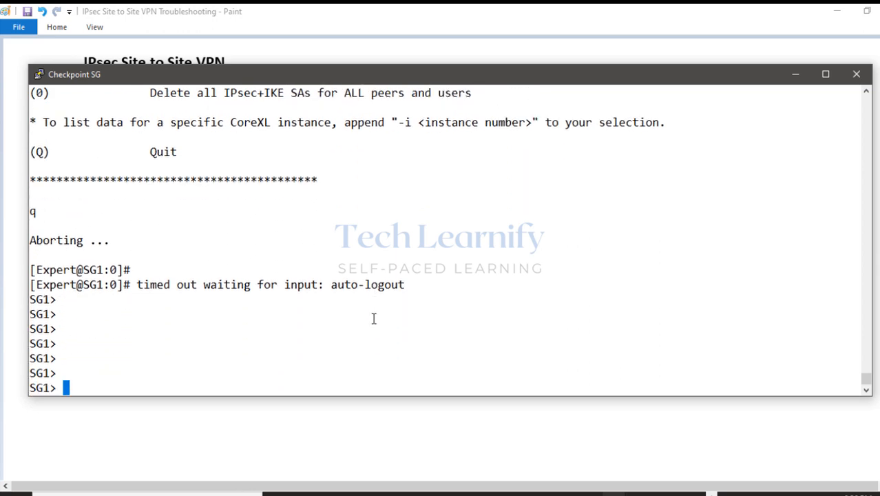
Run 'vpn tu' to list IPsec SAs for peer 192.168.1.152, then quit the utility.
{"action": "type", "text": "vpn u"}
{"action": "key", "text": "Return"}
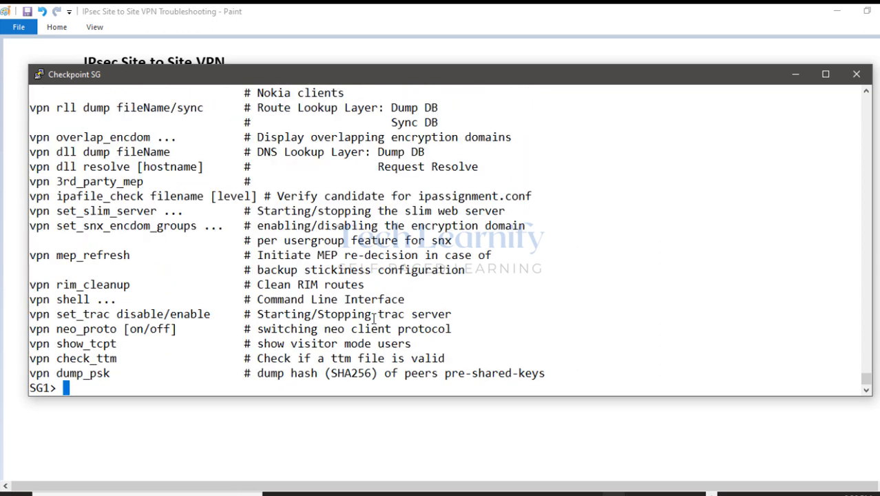
{"action": "type", "text": "vp"}
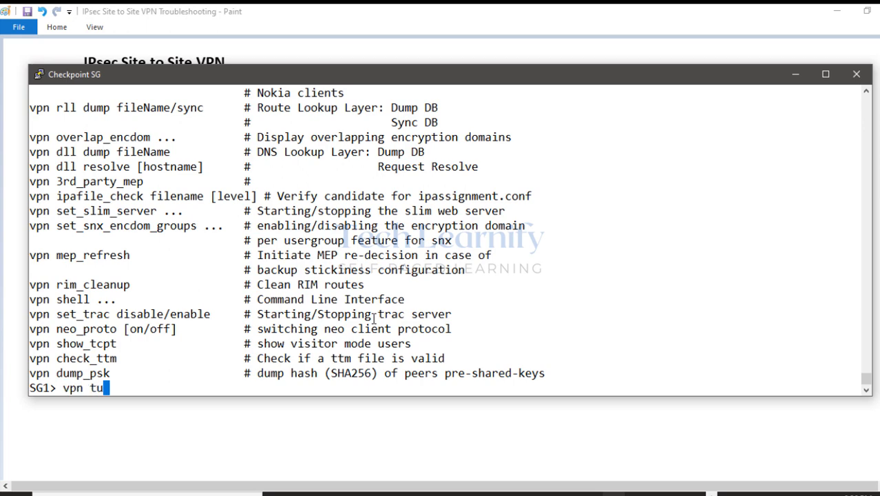
{"action": "type", "text": "n tu"}
{"action": "key", "text": "Return"}
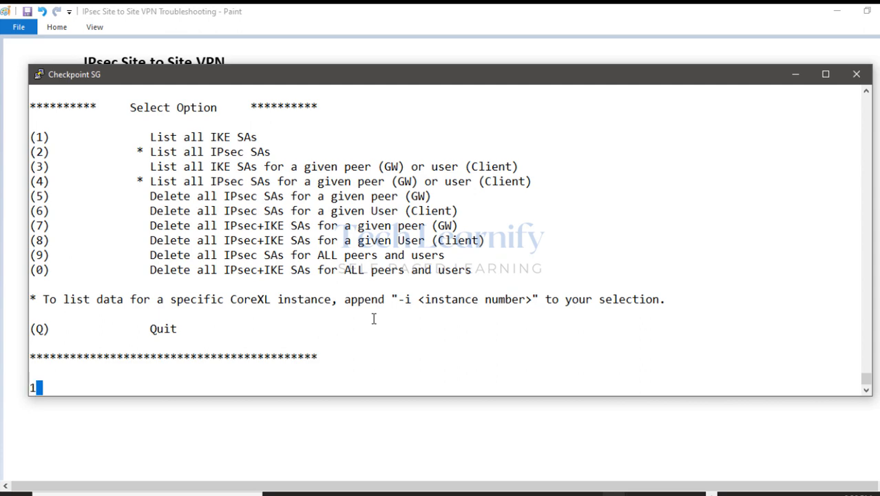
{"action": "key", "text": "Return"}
{"action": "key", "text": "Return"}
{"action": "key", "text": "Return"}
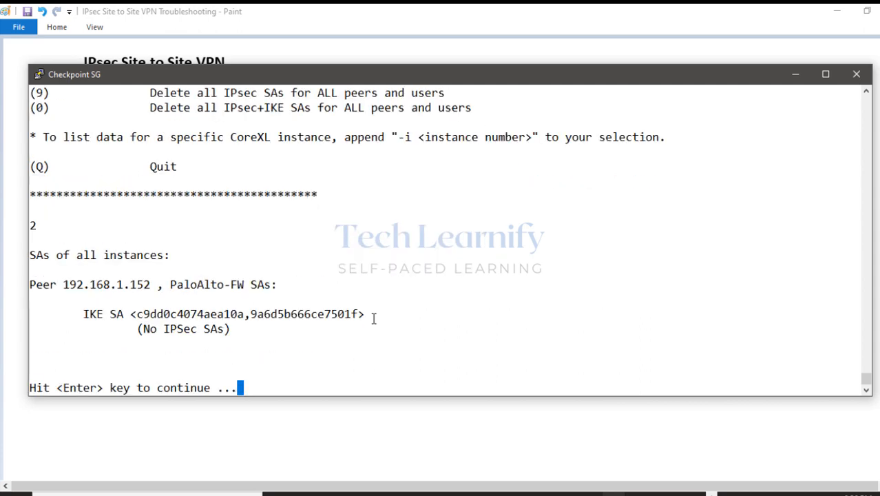
{"action": "key", "text": "Return"}
{"action": "type", "text": "q"}
{"action": "key", "text": "Return"}
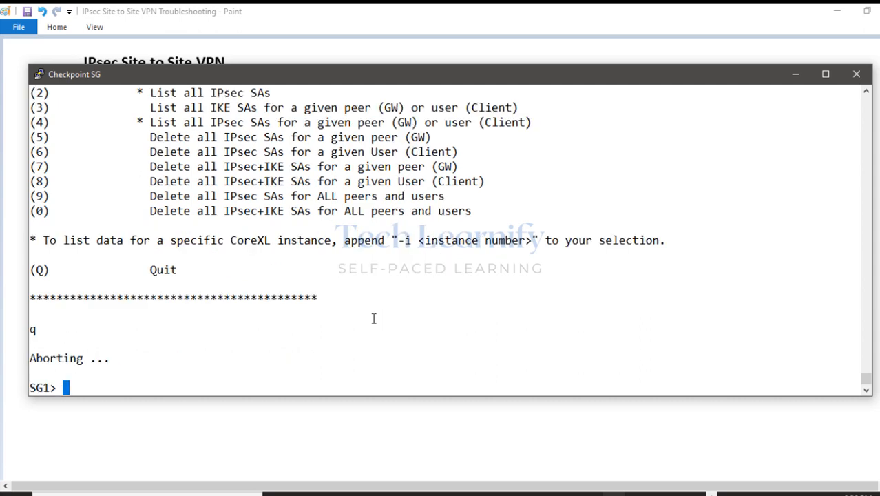
{"action": "key", "text": "Return"}
{"action": "key", "text": "Return"}
{"action": "key", "text": "Return"}
{"action": "key", "text": "Return"}
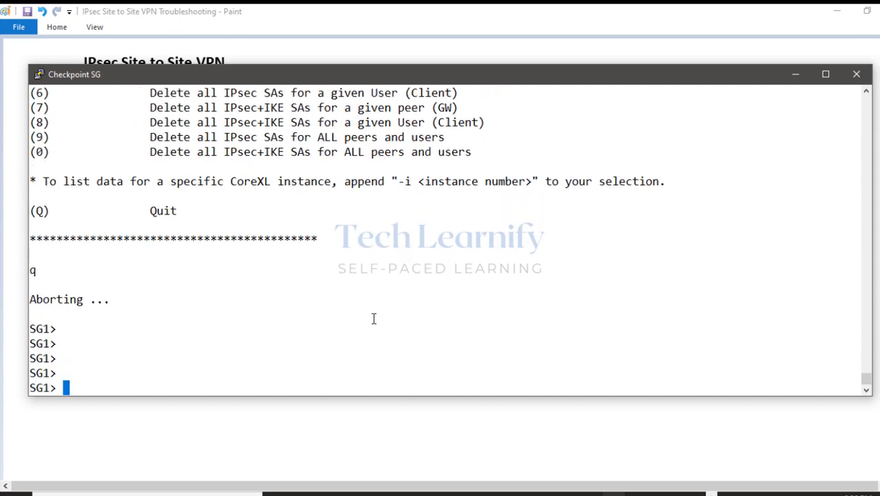
Refresh the PA-VM system log to show entries up to 11:00:01.
{"action": "left_click", "coordinate": [792, 76]}
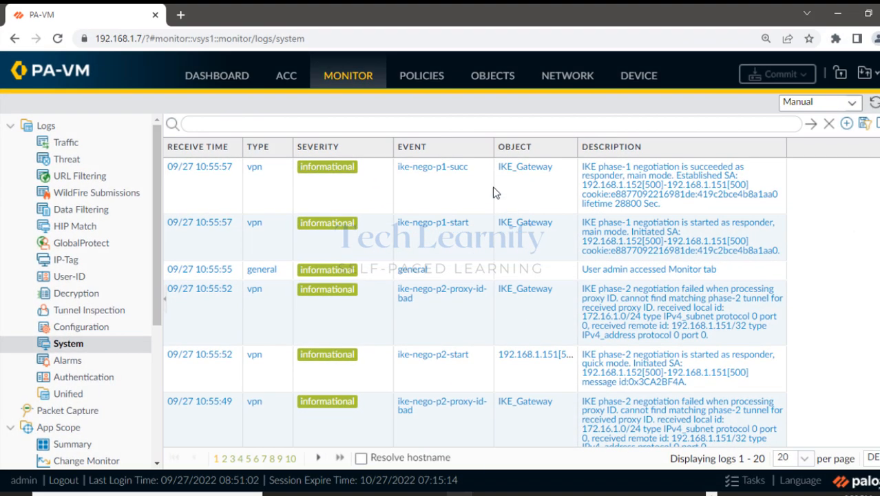
{"action": "left_click", "coordinate": [873, 102]}
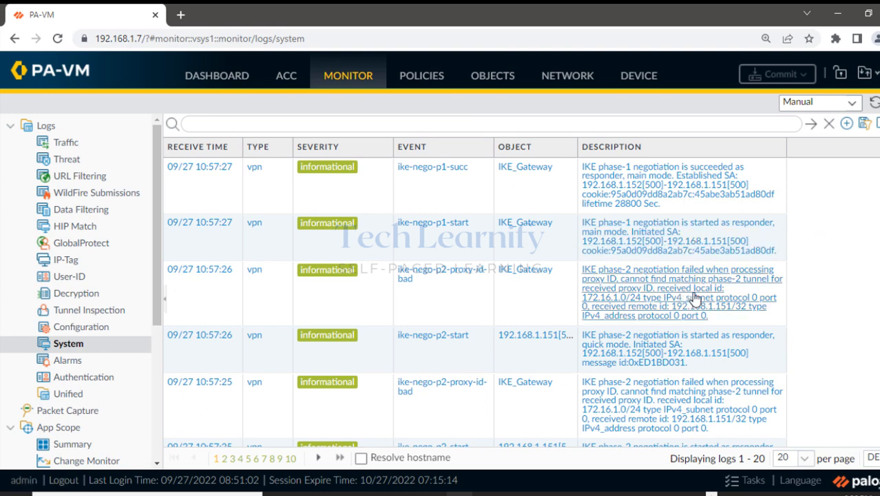
{"action": "left_click", "coordinate": [873, 105]}
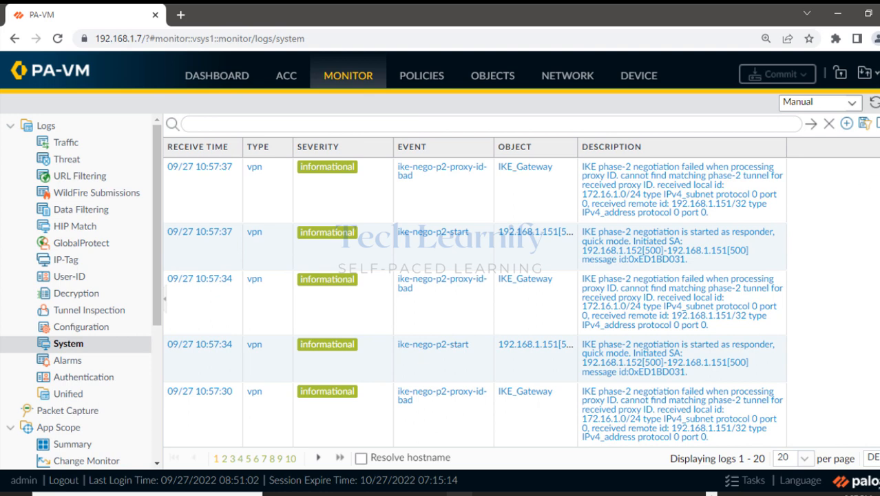
Highlight the phase-2 proxy-ID failure reason and the local id 172.16.1.0/24 and remote id lines.
{"action": "left_click", "coordinate": [852, 163]}
{"action": "left_click_drag", "start_coordinate": [577, 167], "coordinate": [781, 170]}
{"action": "left_click_drag", "start_coordinate": [665, 177], "coordinate": [782, 177]}
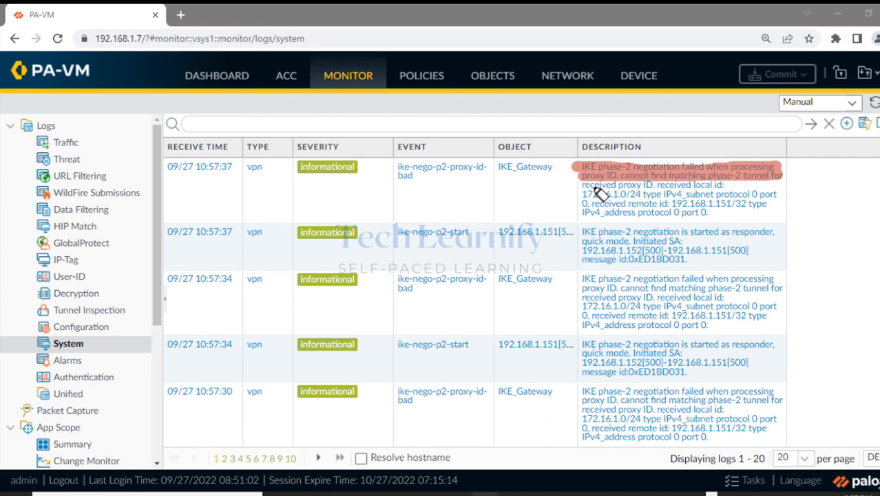
{"action": "left_click_drag", "start_coordinate": [585, 186], "coordinate": [768, 187]}
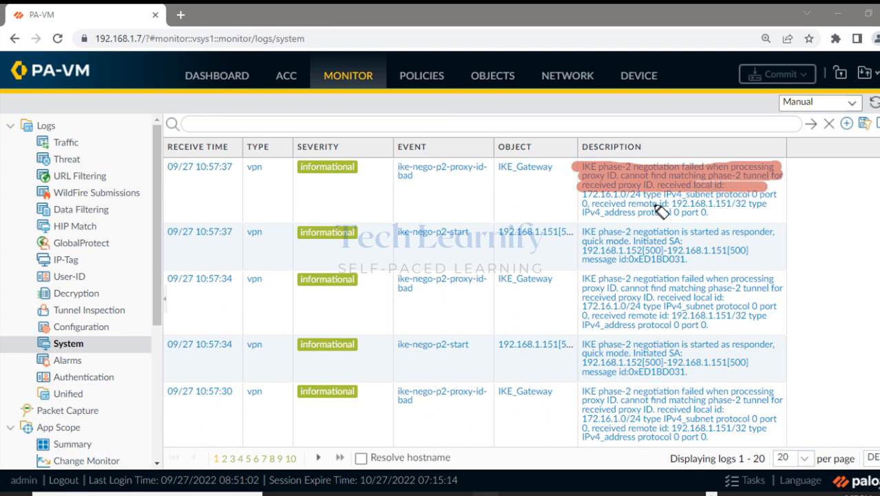
{"action": "left_click_drag", "start_coordinate": [582, 205], "coordinate": [754, 211]}
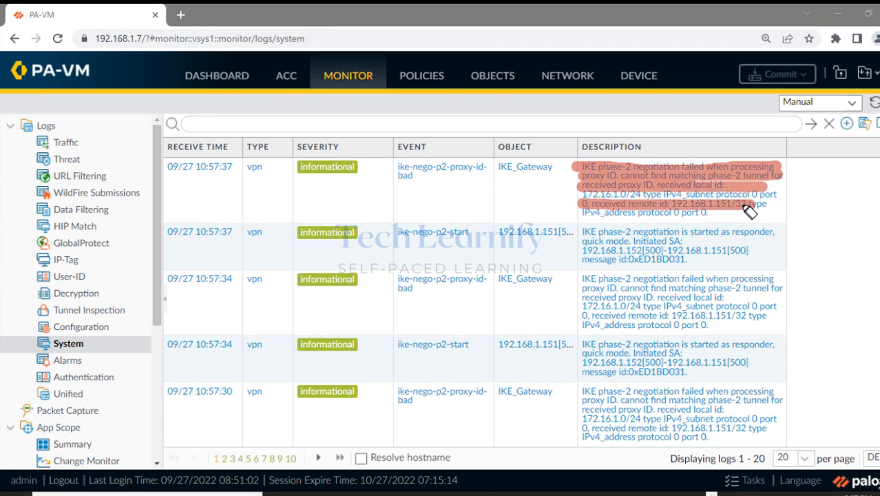
{"action": "left_click_drag", "start_coordinate": [582, 194], "coordinate": [640, 195]}
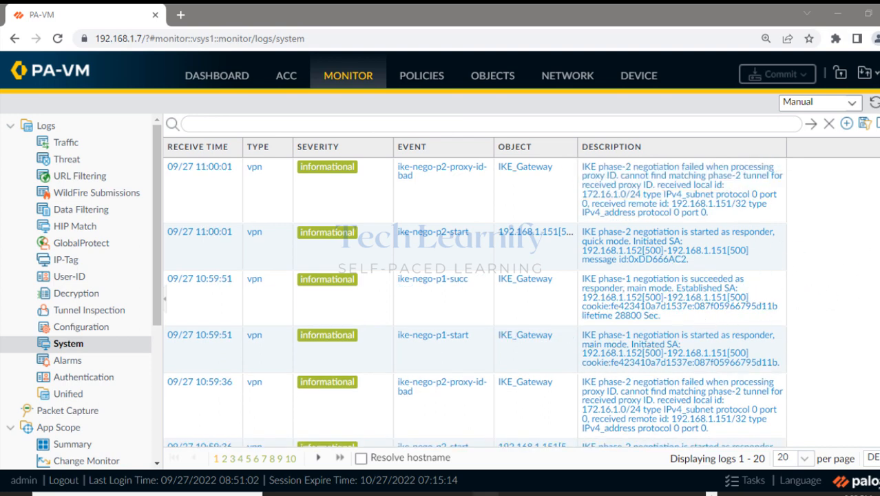
{"action": "left_click_drag", "start_coordinate": [155, 285], "coordinate": [146, 413]}
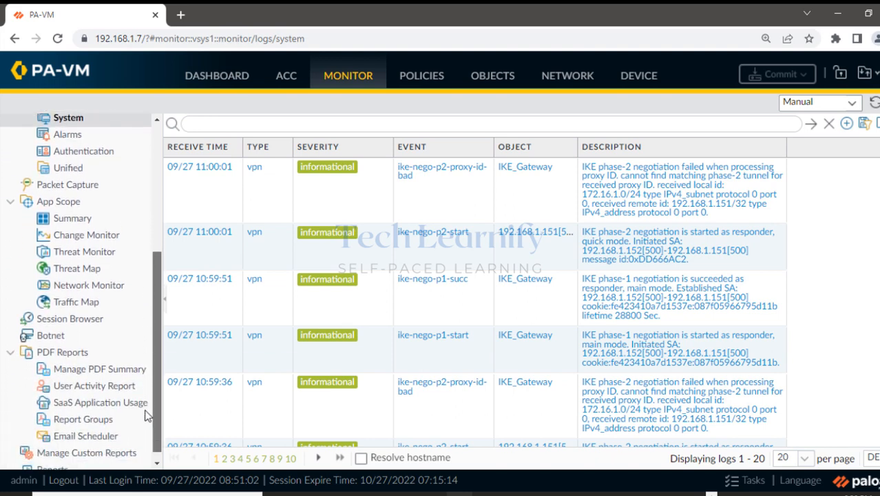
In the Session Browser, resize the Source column and expand the ping session 172.16.1.2 to 10.1.1.2.
{"action": "left_click", "coordinate": [81, 322]}
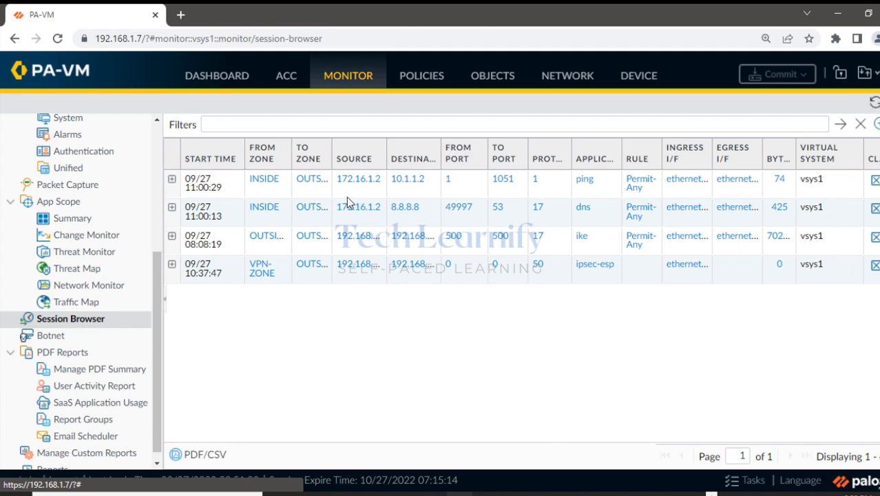
{"action": "left_click_drag", "start_coordinate": [386, 146], "coordinate": [415, 145]}
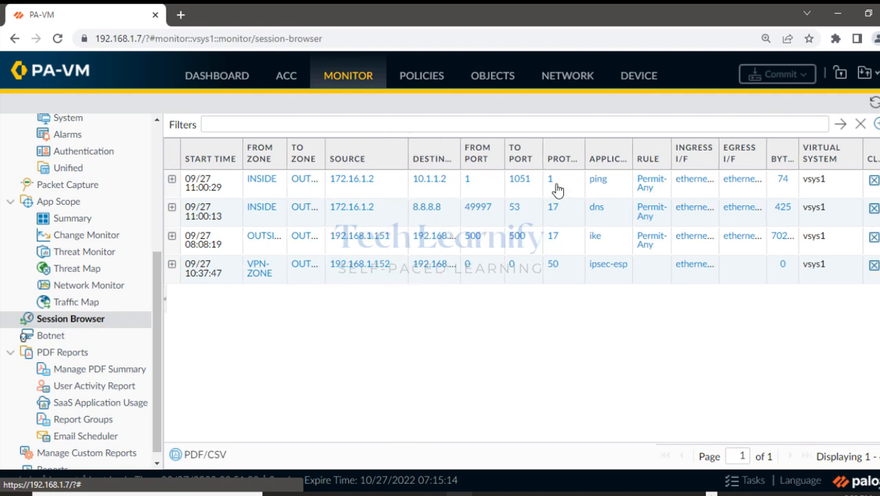
{"action": "left_click_drag", "start_coordinate": [406, 159], "coordinate": [398, 159]}
{"action": "left_click", "coordinate": [172, 180]}
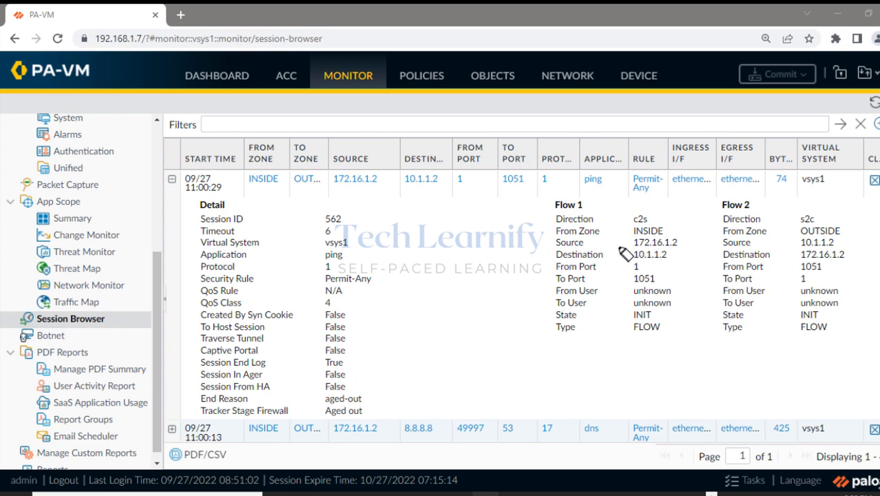
Highlight the INSIDE and OUTSIDE flows with sources 172.16.1.2 and 10.1.1.2, and the session addresses.
{"action": "left_click_drag", "start_coordinate": [554, 231], "coordinate": [667, 231]}
{"action": "left_click_drag", "start_coordinate": [855, 231], "coordinate": [794, 231]}
{"action": "left_click_drag", "start_coordinate": [627, 242], "coordinate": [678, 242]}
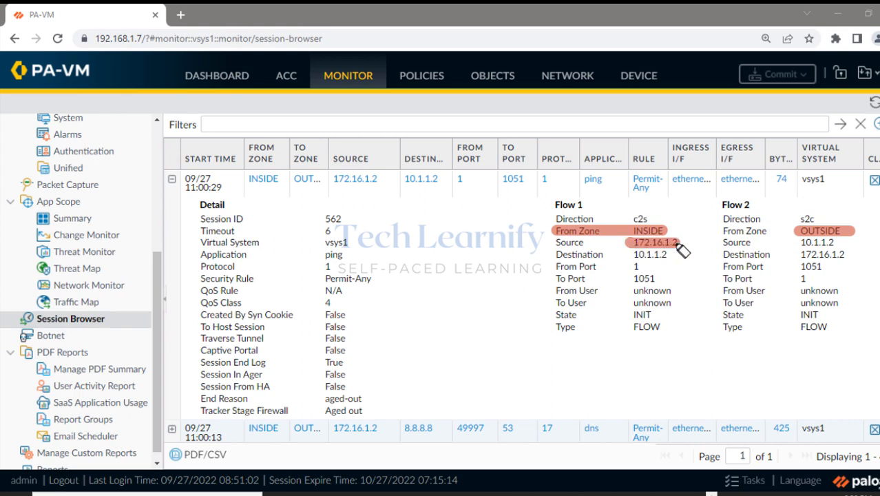
{"action": "left_click_drag", "start_coordinate": [799, 242], "coordinate": [834, 242]}
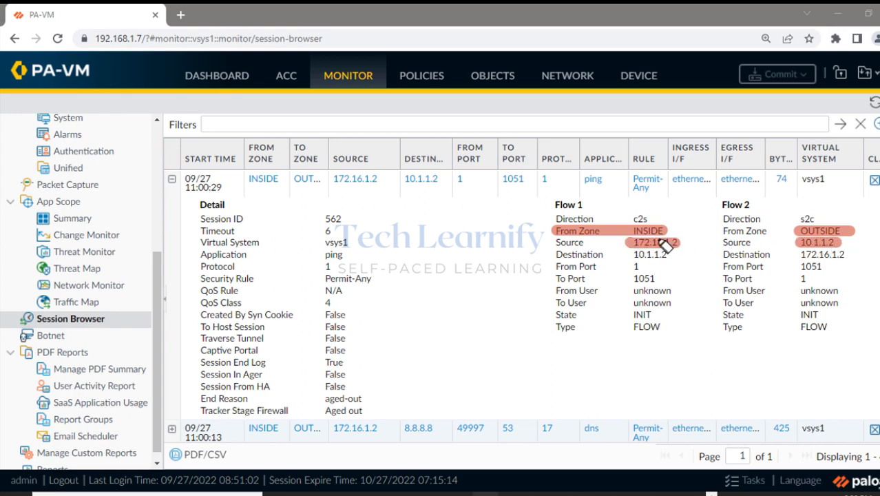
{"action": "left_click_drag", "start_coordinate": [557, 242], "coordinate": [632, 242]}
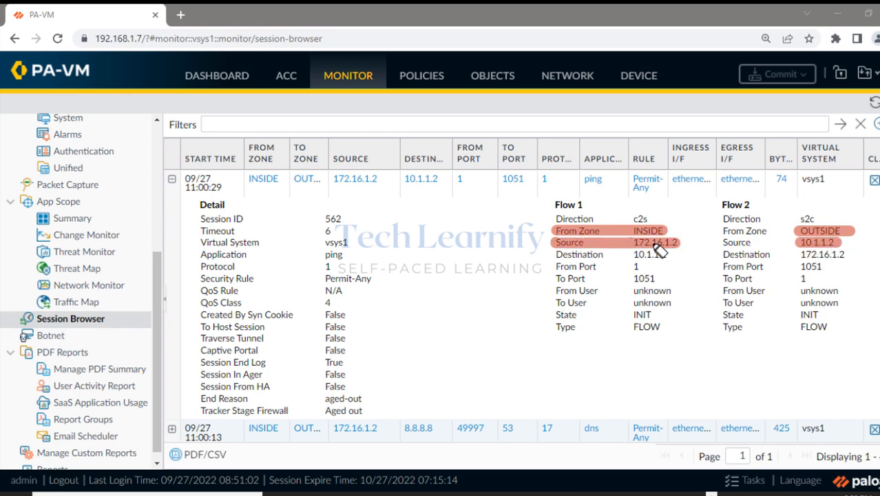
{"action": "left_click_drag", "start_coordinate": [723, 230], "coordinate": [851, 231]}
{"action": "mouse_move", "coordinate": [750, 242]}
{"action": "left_mouse_down"}
{"action": "mouse_move", "coordinate": [721, 243]}
{"action": "mouse_move", "coordinate": [847, 243]}
{"action": "left_mouse_up"}
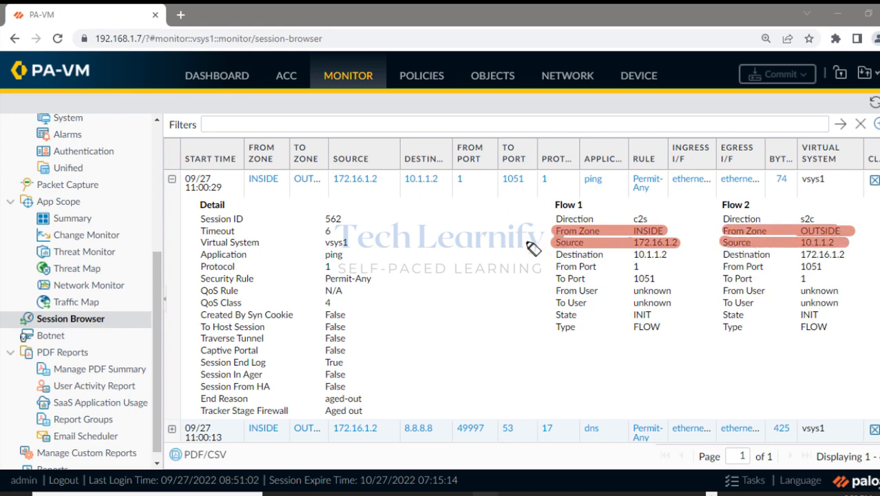
{"action": "left_click_drag", "start_coordinate": [333, 180], "coordinate": [439, 181]}
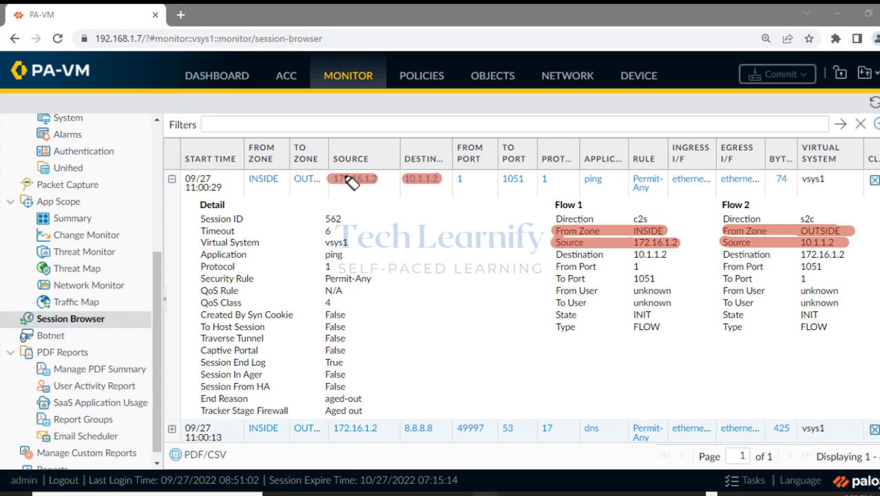
{"action": "left_click_drag", "start_coordinate": [334, 181], "coordinate": [378, 183]}
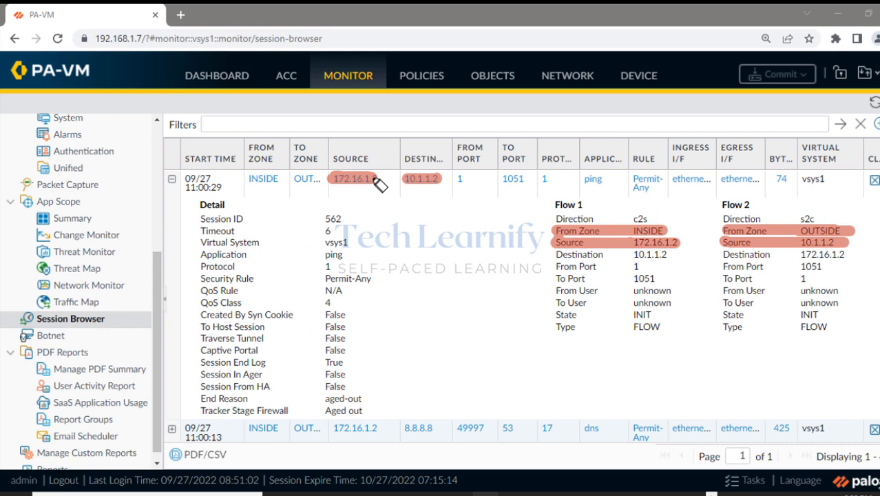
Highlight the ping application, Session ID 562, the Permit-Any rule and flow source rows, then clear the highlights.
{"action": "left_click_drag", "start_coordinate": [577, 179], "coordinate": [604, 180]}
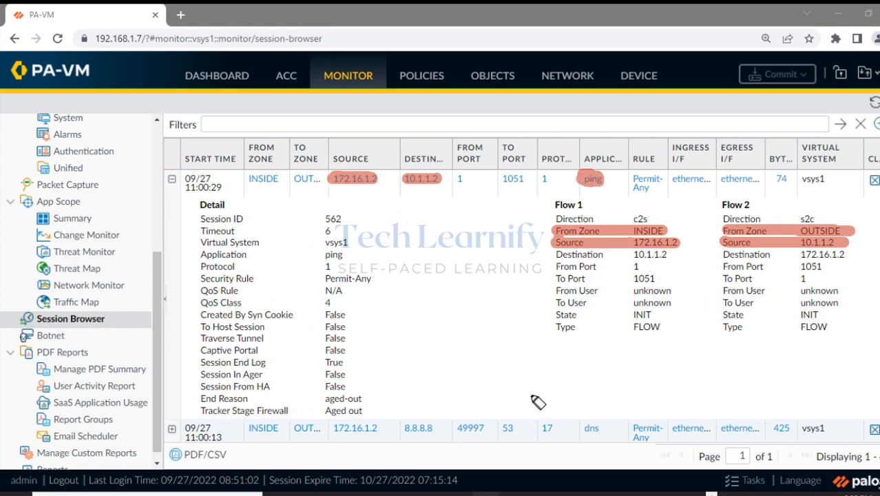
{"action": "mouse_move", "coordinate": [319, 218]}
{"action": "left_mouse_down"}
{"action": "mouse_move", "coordinate": [344, 219]}
{"action": "mouse_move", "coordinate": [324, 220]}
{"action": "mouse_move", "coordinate": [331, 221]}
{"action": "left_mouse_up"}
{"action": "left_click_drag", "start_coordinate": [324, 255], "coordinate": [351, 256]}
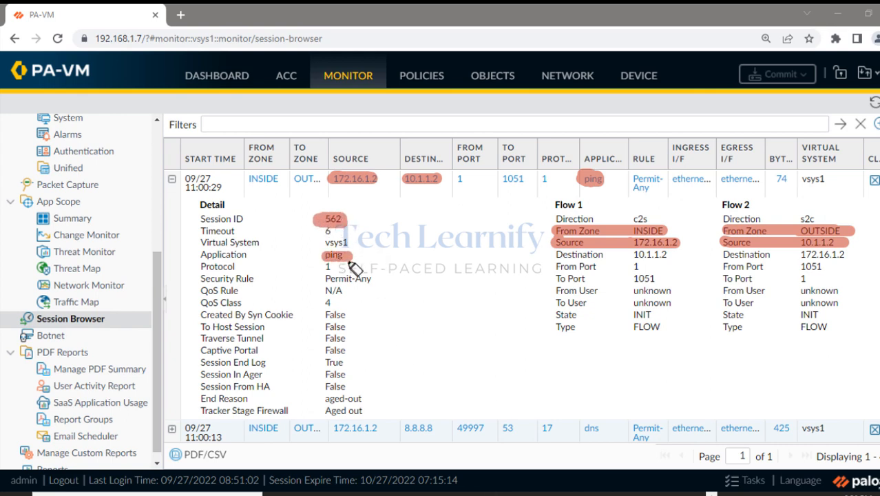
{"action": "left_click_drag", "start_coordinate": [317, 278], "coordinate": [371, 278]}
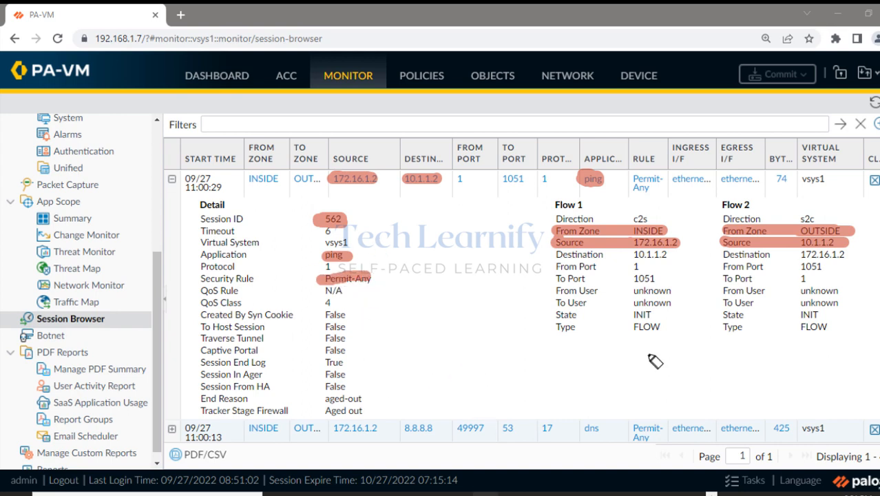
{"action": "left_click_drag", "start_coordinate": [559, 245], "coordinate": [852, 232]}
{"action": "left_click_drag", "start_coordinate": [723, 245], "coordinate": [846, 246]}
{"action": "key", "text": "Escape"}
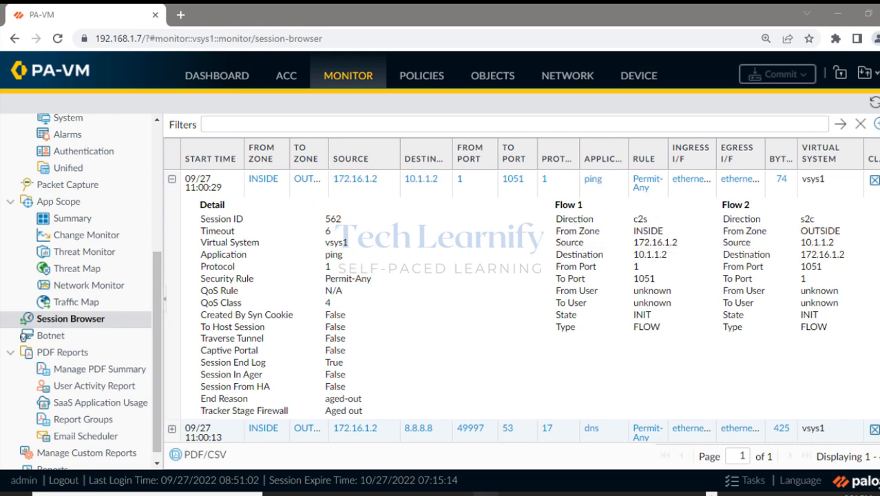
On the Paint VPN diagram, highlight the internet link, LAN 2 line and VPN tunnel arc in green.
{"action": "left_click", "coordinate": [841, 9]}
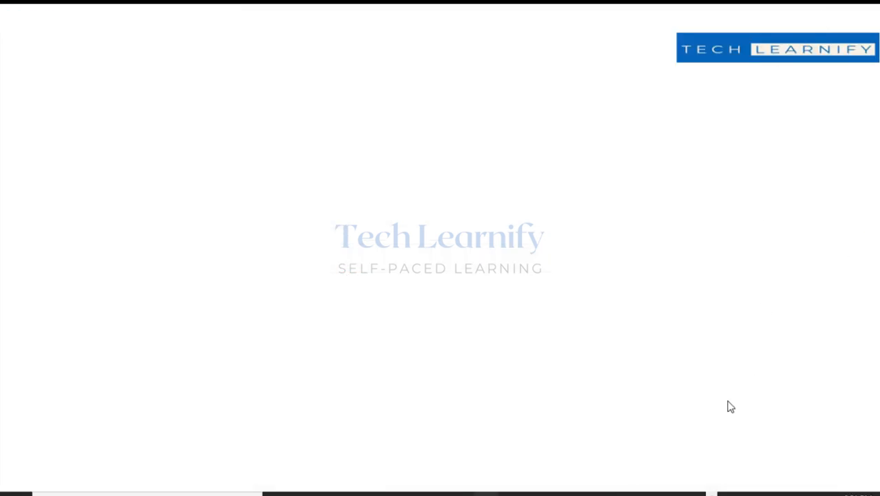
{"action": "left_click", "coordinate": [666, 493]}
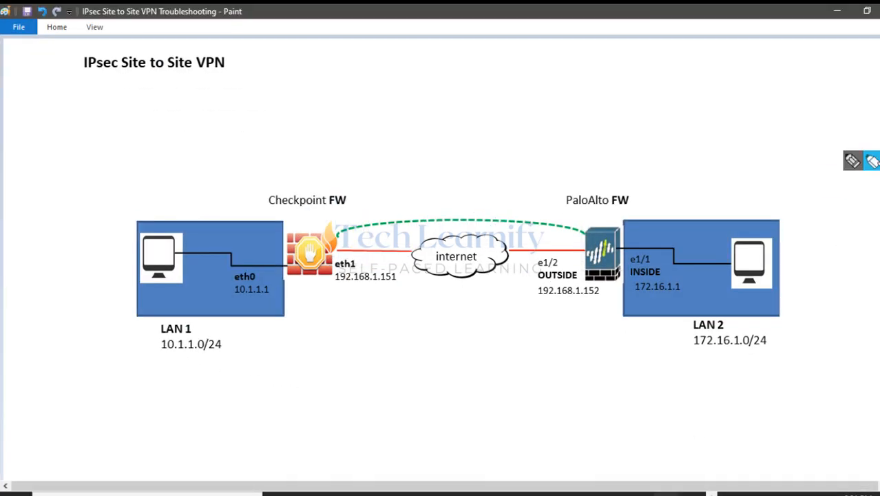
{"action": "left_click", "coordinate": [873, 161]}
{"action": "mouse_move", "coordinate": [509, 251]}
{"action": "left_mouse_down"}
{"action": "mouse_move", "coordinate": [590, 254]}
{"action": "mouse_move", "coordinate": [496, 252]}
{"action": "left_mouse_up"}
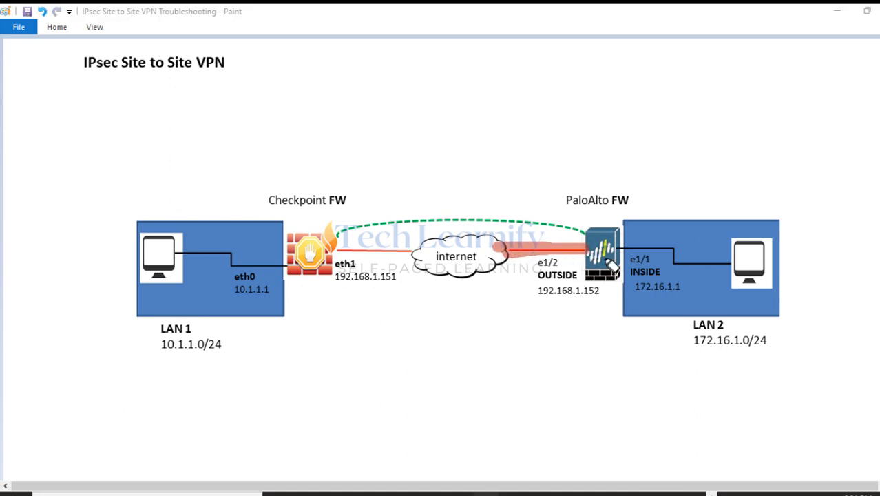
{"action": "left_click_drag", "start_coordinate": [622, 248], "coordinate": [731, 262]}
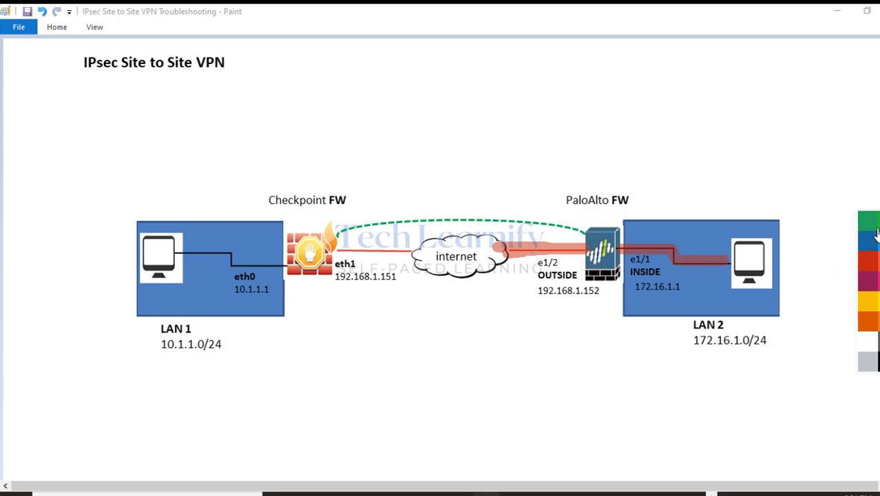
{"action": "mouse_move", "coordinate": [585, 233]}
{"action": "left_mouse_down"}
{"action": "mouse_move", "coordinate": [490, 213]}
{"action": "mouse_move", "coordinate": [347, 238]}
{"action": "left_mouse_up"}
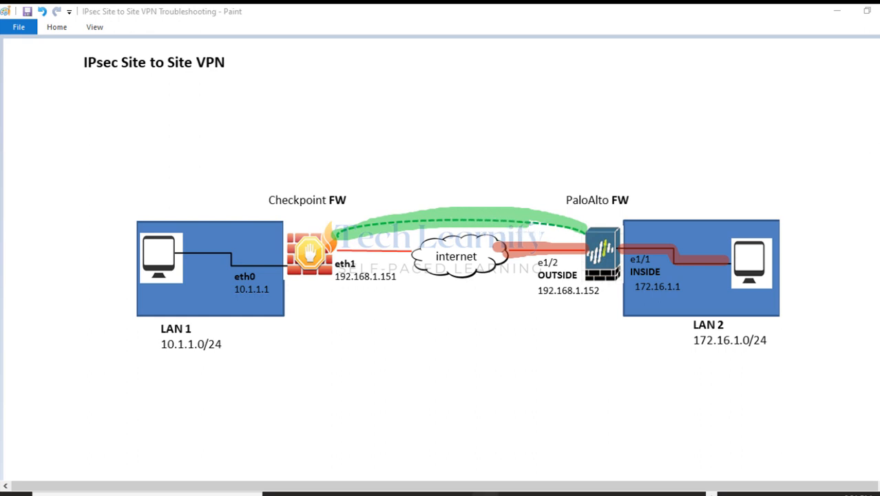
With a thin red pen, draw an arrow up from the Palo Alto firewall labelled 'Tunnel 1'.
{"action": "left_click", "coordinate": [857, 166]}
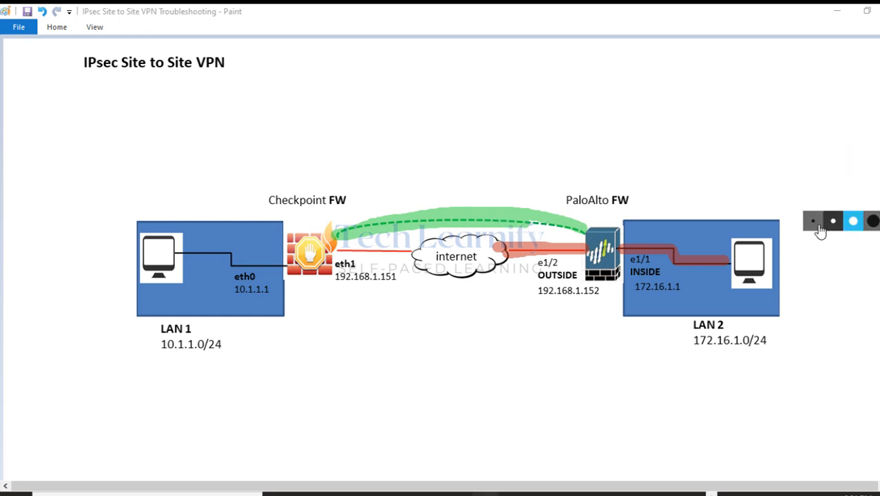
{"action": "left_click", "coordinate": [812, 222]}
{"action": "mouse_move", "coordinate": [877, 318]}
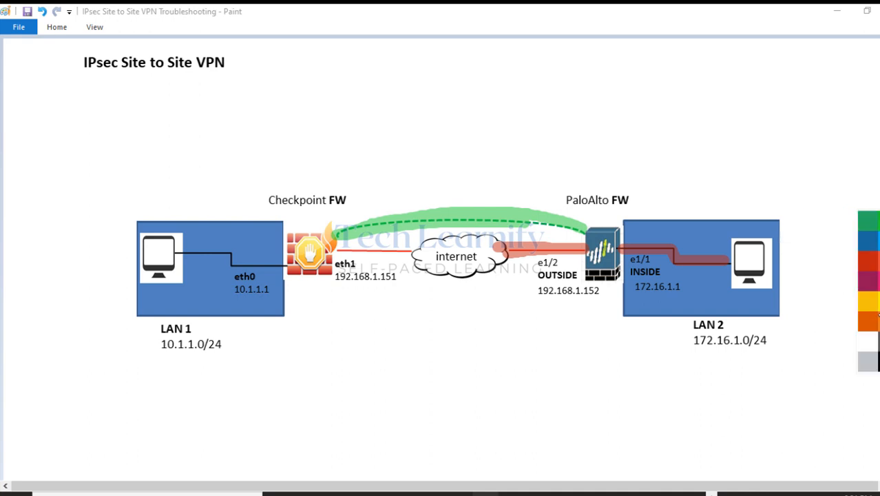
{"action": "left_click", "coordinate": [868, 263]}
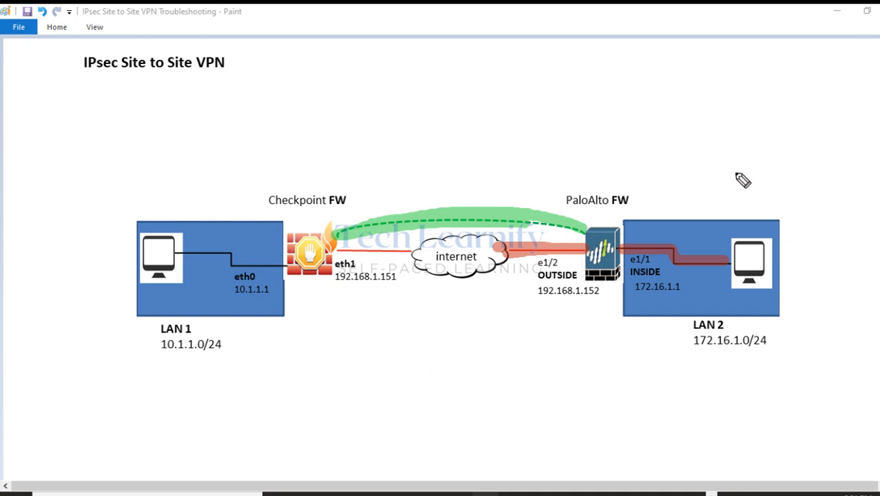
{"action": "left_click_drag", "start_coordinate": [493, 194], "coordinate": [600, 131]}
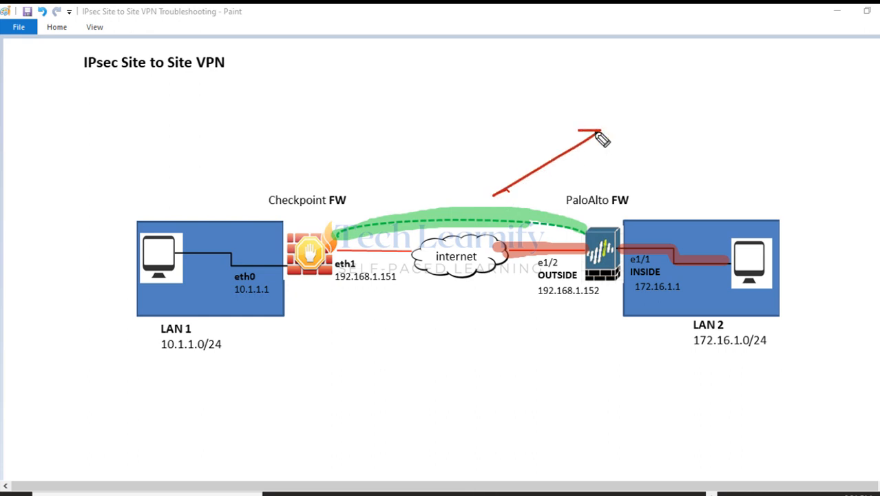
{"action": "left_click_drag", "start_coordinate": [639, 63], "coordinate": [640, 80]}
{"action": "mouse_move", "coordinate": [656, 62]}
{"action": "left_mouse_down"}
{"action": "mouse_move", "coordinate": [609, 61]}
{"action": "mouse_move", "coordinate": [679, 81]}
{"action": "mouse_move", "coordinate": [737, 81]}
{"action": "mouse_move", "coordinate": [731, 63]}
{"action": "mouse_move", "coordinate": [753, 83]}
{"action": "left_mouse_up"}
{"action": "left_click", "coordinate": [704, 78]}
{"action": "left_click_drag", "start_coordinate": [644, 95], "coordinate": [744, 115]}
Underline the VPN zone note, mark the tunnel arc, then clear all annotations.
{"action": "left_click_drag", "start_coordinate": [651, 126], "coordinate": [750, 125]}
{"action": "left_click_drag", "start_coordinate": [784, 69], "coordinate": [780, 135]}
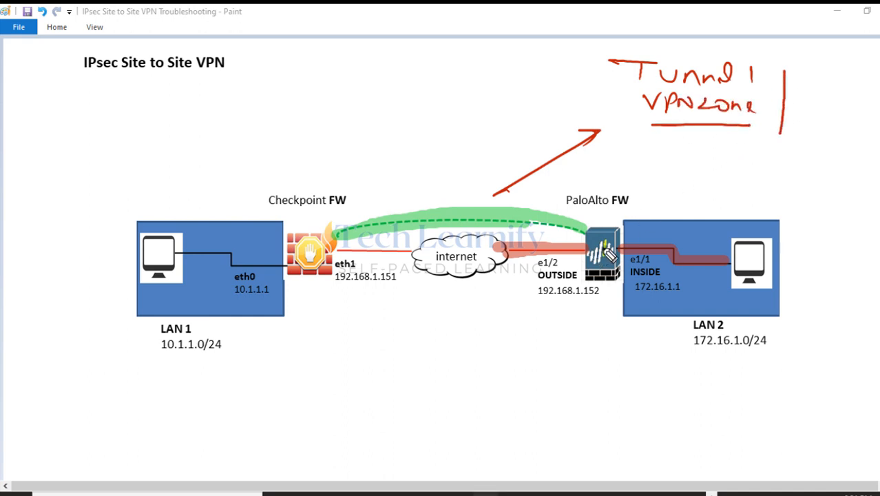
{"action": "mouse_move", "coordinate": [541, 212]}
{"action": "left_mouse_down"}
{"action": "mouse_move", "coordinate": [555, 212]}
{"action": "mouse_move", "coordinate": [543, 215]}
{"action": "left_mouse_up"}
{"action": "left_click", "coordinate": [879, 258]}
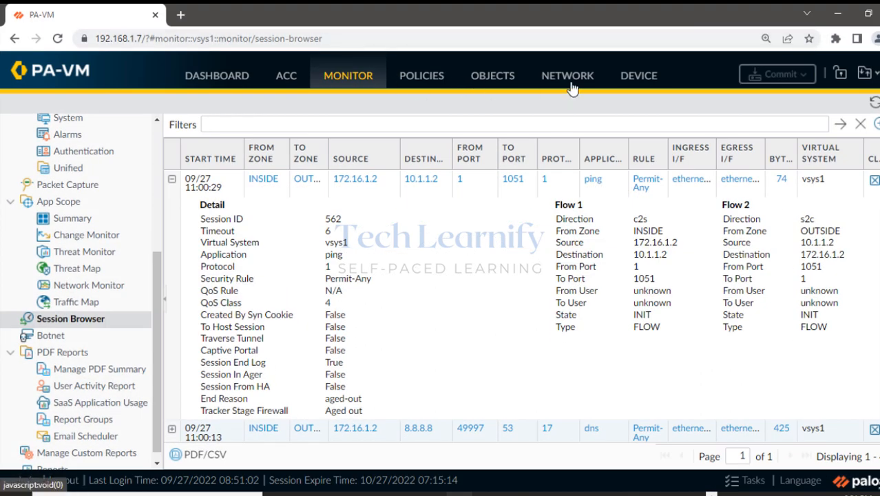
Open the tunnel.1 interface settings and highlight its VPN-ZONE security zone.
{"action": "left_click", "coordinate": [568, 77]}
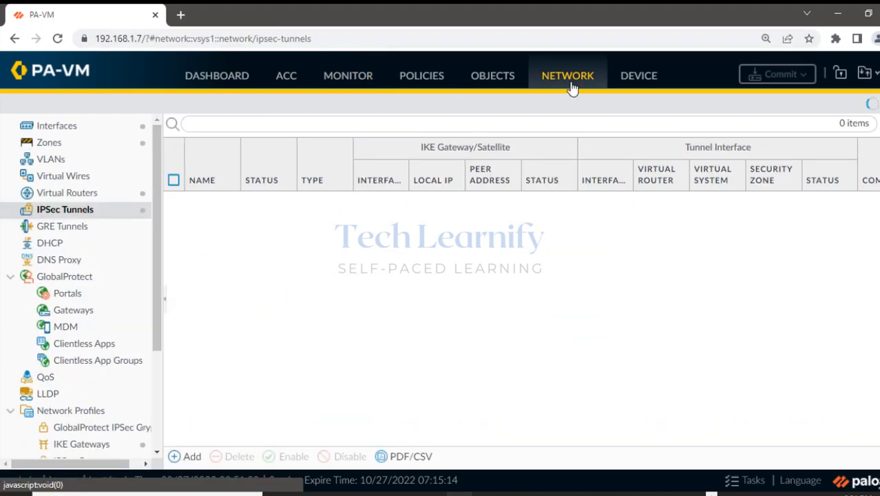
{"action": "left_click", "coordinate": [62, 131]}
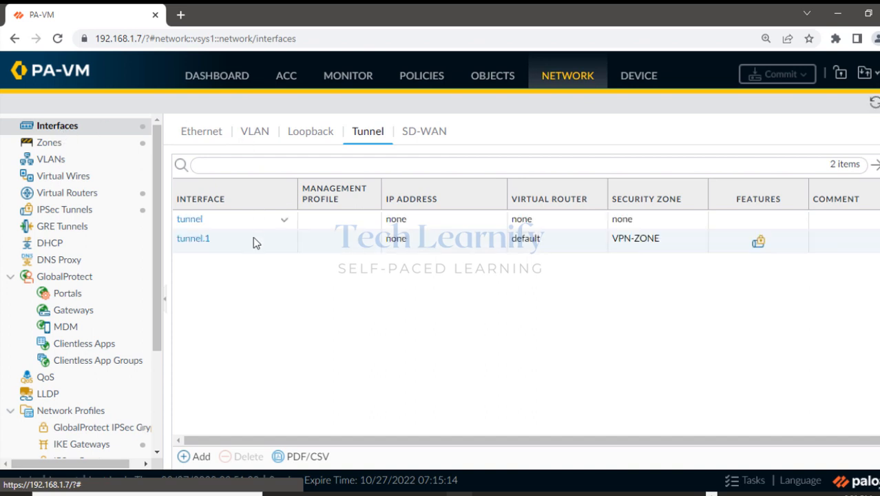
{"action": "left_click", "coordinate": [193, 245]}
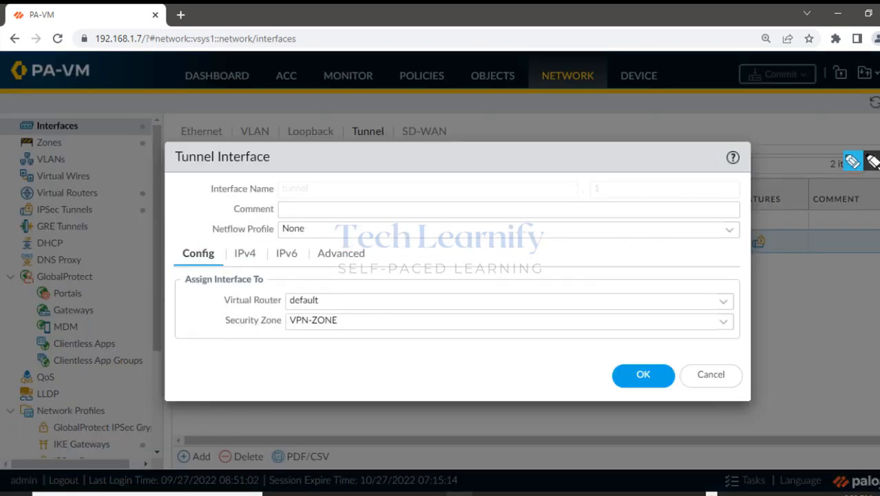
{"action": "left_click", "coordinate": [871, 161]}
{"action": "left_click", "coordinate": [872, 221]}
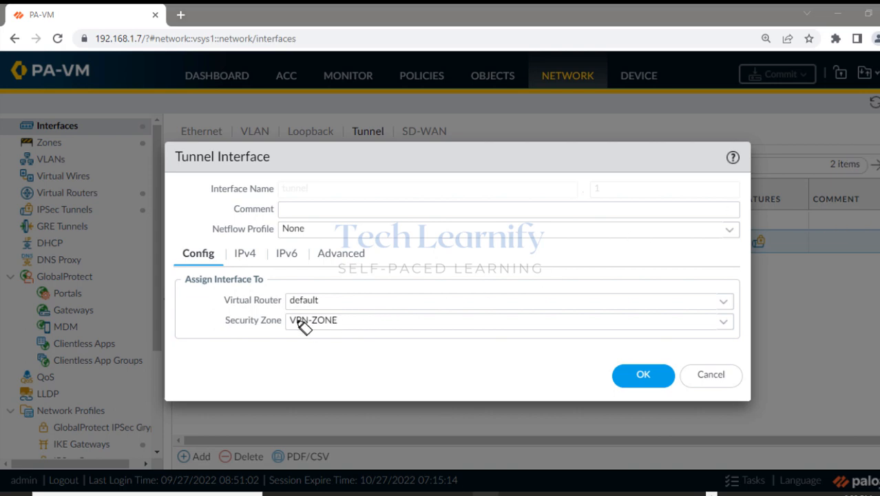
{"action": "left_click_drag", "start_coordinate": [304, 320], "coordinate": [330, 328]}
With the thinnest red pen, handwrite and underline host 172.16.1.2 above LAN 2.
{"action": "left_click", "coordinate": [837, 14]}
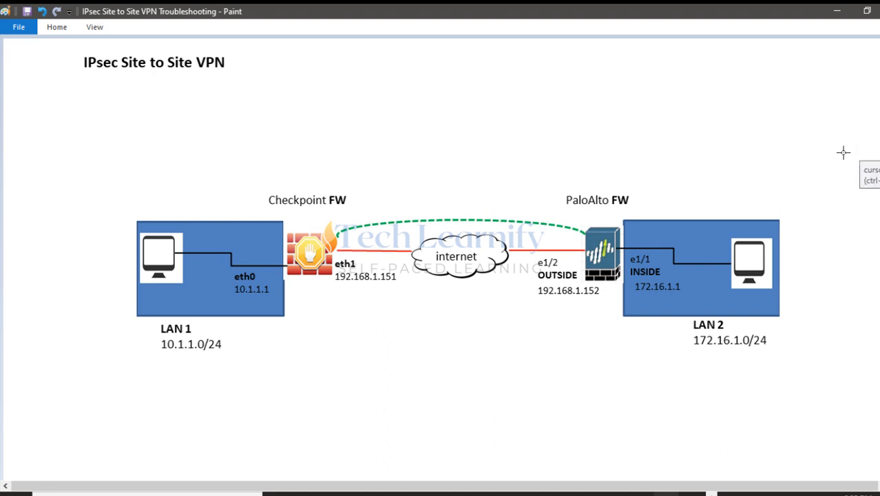
{"action": "left_click", "coordinate": [854, 165]}
{"action": "mouse_move", "coordinate": [879, 221]}
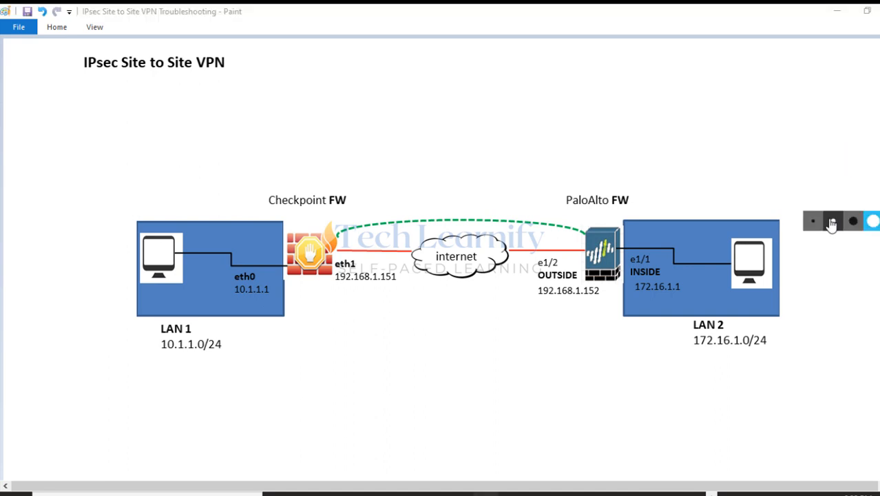
{"action": "left_click", "coordinate": [814, 221]}
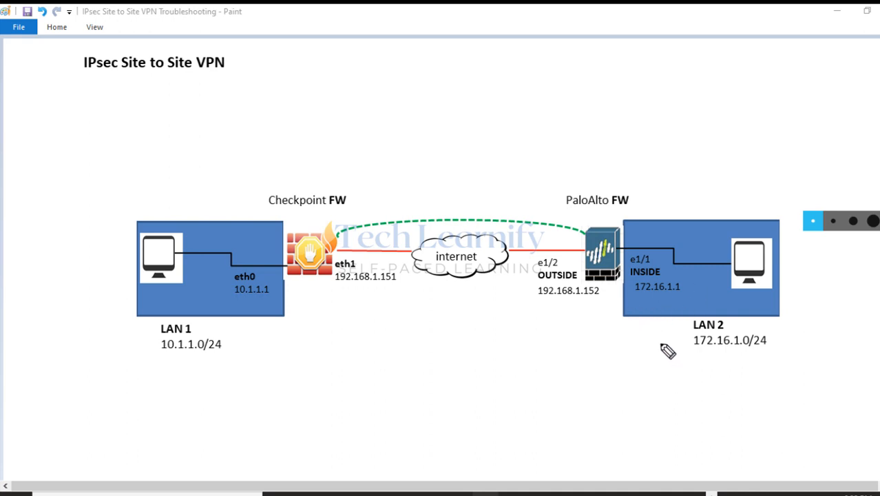
{"action": "left_click", "coordinate": [689, 333]}
{"action": "mouse_move", "coordinate": [702, 328]}
{"action": "left_mouse_down"}
{"action": "mouse_move", "coordinate": [593, 329]}
{"action": "mouse_move", "coordinate": [623, 343]}
{"action": "left_mouse_up"}
{"action": "mouse_move", "coordinate": [725, 212]}
{"action": "left_mouse_down"}
{"action": "mouse_move", "coordinate": [725, 190]}
{"action": "mouse_move", "coordinate": [744, 215]}
{"action": "mouse_move", "coordinate": [765, 205]}
{"action": "left_mouse_up"}
{"action": "mouse_move", "coordinate": [772, 194]}
{"action": "left_mouse_down"}
{"action": "mouse_move", "coordinate": [773, 213]}
{"action": "mouse_move", "coordinate": [783, 204]}
{"action": "mouse_move", "coordinate": [808, 212]}
{"action": "left_mouse_up"}
{"action": "left_click", "coordinate": [798, 210]}
{"action": "left_click", "coordinate": [817, 210]}
{"action": "left_click_drag", "start_coordinate": [829, 200], "coordinate": [837, 214]}
{"action": "mouse_move", "coordinate": [751, 197]}
{"action": "left_mouse_down"}
{"action": "mouse_move", "coordinate": [766, 213]}
{"action": "mouse_move", "coordinate": [810, 224]}
{"action": "left_mouse_up"}
Circle LAN 1, write and underline 10.1.1.2 above it, and underline PaloAlto FW.
{"action": "left_click_drag", "start_coordinate": [169, 316], "coordinate": [134, 344]}
{"action": "mouse_move", "coordinate": [77, 198]}
{"action": "left_mouse_down"}
{"action": "mouse_move", "coordinate": [84, 223]}
{"action": "mouse_move", "coordinate": [101, 208]}
{"action": "left_mouse_up"}
{"action": "left_click_drag", "start_coordinate": [114, 196], "coordinate": [118, 213]}
{"action": "left_click", "coordinate": [127, 203]}
{"action": "mouse_move", "coordinate": [130, 192]}
{"action": "left_mouse_down"}
{"action": "mouse_move", "coordinate": [133, 206]}
{"action": "mouse_move", "coordinate": [161, 205]}
{"action": "left_mouse_up"}
{"action": "left_click", "coordinate": [141, 204]}
{"action": "left_click_drag", "start_coordinate": [112, 222], "coordinate": [171, 218]}
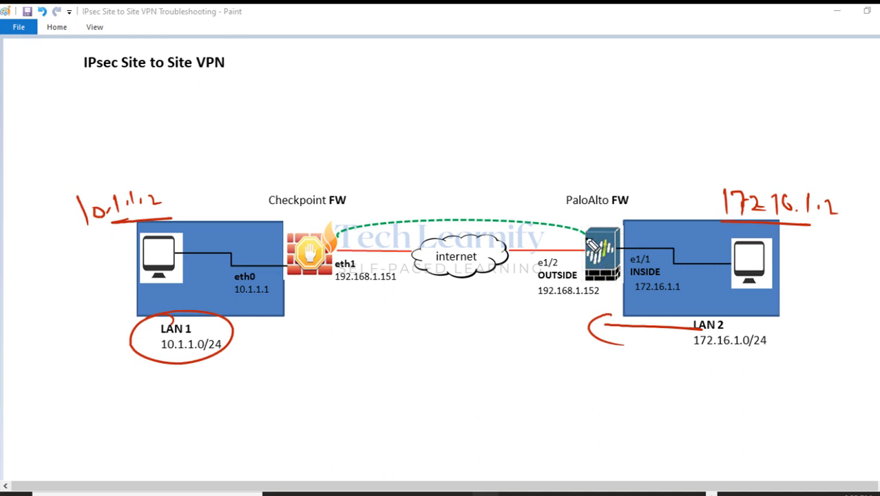
{"action": "left_click_drag", "start_coordinate": [573, 214], "coordinate": [610, 219]}
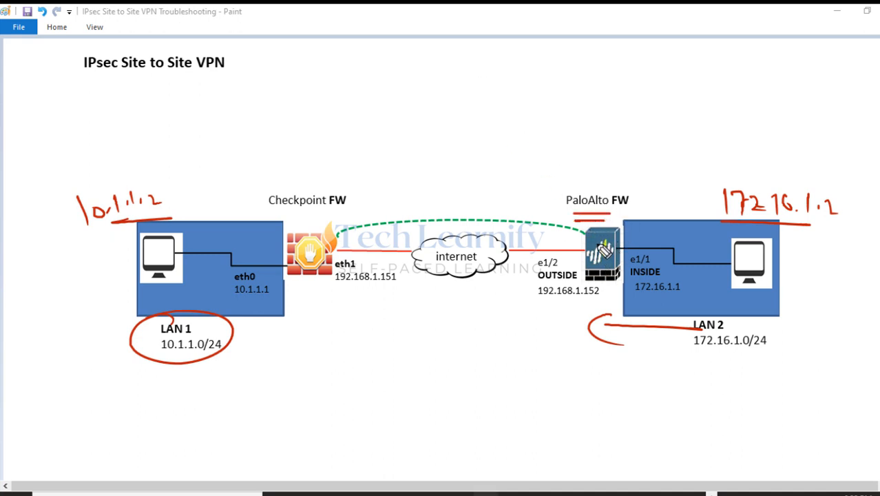
{"action": "left_click_drag", "start_coordinate": [69, 212], "coordinate": [87, 223]}
Write and underline an RT heading above the diagram.
{"action": "mouse_move", "coordinate": [416, 43]}
{"action": "left_mouse_down"}
{"action": "mouse_move", "coordinate": [417, 69]}
{"action": "mouse_move", "coordinate": [466, 48]}
{"action": "left_mouse_up"}
{"action": "left_click_drag", "start_coordinate": [456, 50], "coordinate": [455, 66]}
{"action": "left_click_drag", "start_coordinate": [411, 74], "coordinate": [467, 75]}
Handwrite the route 10.1.1.0/24 → Tunnel 1 under the RT heading.
{"action": "mouse_move", "coordinate": [391, 99]}
{"action": "left_mouse_down"}
{"action": "mouse_move", "coordinate": [393, 118]}
{"action": "mouse_move", "coordinate": [406, 106]}
{"action": "mouse_move", "coordinate": [425, 116]}
{"action": "left_mouse_up"}
{"action": "left_click", "coordinate": [416, 114]}
{"action": "left_click", "coordinate": [432, 114]}
{"action": "mouse_move", "coordinate": [441, 103]}
{"action": "left_mouse_down"}
{"action": "mouse_move", "coordinate": [442, 114]}
{"action": "mouse_move", "coordinate": [459, 104]}
{"action": "mouse_move", "coordinate": [470, 129]}
{"action": "mouse_move", "coordinate": [490, 117]}
{"action": "left_mouse_up"}
{"action": "left_click", "coordinate": [450, 113]}
{"action": "left_click_drag", "start_coordinate": [492, 109], "coordinate": [504, 115]}
{"action": "mouse_move", "coordinate": [438, 129]}
{"action": "left_mouse_down"}
{"action": "mouse_move", "coordinate": [503, 128]}
{"action": "mouse_move", "coordinate": [594, 102]}
{"action": "left_mouse_up"}
{"action": "left_click_drag", "start_coordinate": [585, 103], "coordinate": [586, 118]}
{"action": "mouse_move", "coordinate": [600, 105]}
{"action": "left_mouse_down"}
{"action": "mouse_move", "coordinate": [647, 117]}
{"action": "mouse_move", "coordinate": [668, 103]}
{"action": "mouse_move", "coordinate": [694, 122]}
{"action": "left_mouse_up"}
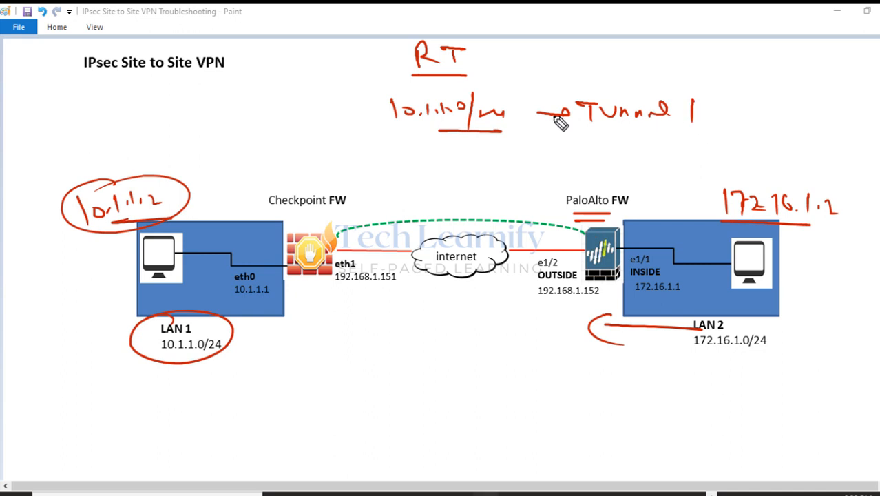
{"action": "left_click", "coordinate": [411, 160]}
Handwrite the default route 0.0.0.0/0 → e1/2 outside zone below it.
{"action": "left_click_drag", "start_coordinate": [391, 154], "coordinate": [419, 159]}
{"action": "left_click", "coordinate": [441, 161]}
{"action": "mouse_move", "coordinate": [448, 158]}
{"action": "left_mouse_down"}
{"action": "mouse_move", "coordinate": [480, 161]}
{"action": "mouse_move", "coordinate": [485, 185]}
{"action": "left_mouse_up"}
{"action": "mouse_move", "coordinate": [502, 156]}
{"action": "left_mouse_down"}
{"action": "mouse_move", "coordinate": [514, 161]}
{"action": "mouse_move", "coordinate": [576, 146]}
{"action": "left_mouse_up"}
{"action": "left_click_drag", "start_coordinate": [563, 142], "coordinate": [600, 153]}
{"action": "left_click_drag", "start_coordinate": [611, 147], "coordinate": [620, 168]}
{"action": "left_click_drag", "start_coordinate": [639, 160], "coordinate": [673, 164]}
{"action": "left_click_drag", "start_coordinate": [681, 157], "coordinate": [720, 163]}
{"action": "left_click_drag", "start_coordinate": [724, 154], "coordinate": [735, 160]}
{"action": "left_click_drag", "start_coordinate": [740, 153], "coordinate": [762, 150]}
{"action": "left_click_drag", "start_coordinate": [772, 155], "coordinate": [797, 155]}
{"action": "left_click_drag", "start_coordinate": [803, 157], "coordinate": [832, 162]}
{"action": "mouse_move", "coordinate": [713, 113]}
{"action": "left_mouse_down"}
{"action": "mouse_move", "coordinate": [814, 114]}
{"action": "mouse_move", "coordinate": [842, 125]}
{"action": "left_mouse_up"}
Circle the PaloAlto firewall, highlight the routes, tunnel and zones in green, then erase all notes.
{"action": "left_click_drag", "start_coordinate": [610, 222], "coordinate": [637, 284]}
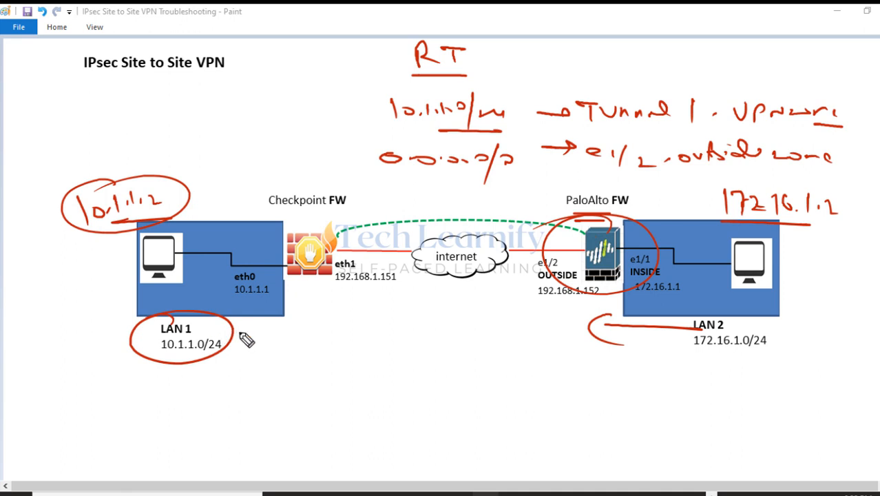
{"action": "left_click_drag", "start_coordinate": [594, 281], "coordinate": [593, 328]}
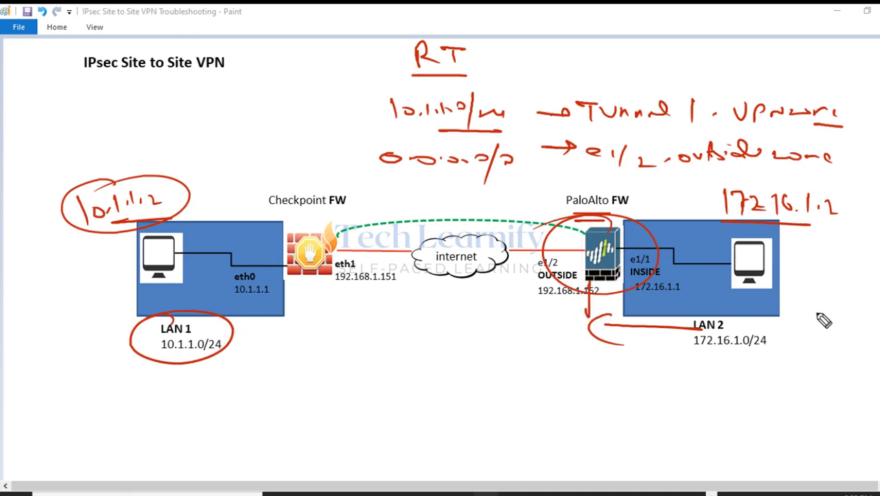
{"action": "mouse_move", "coordinate": [869, 289]}
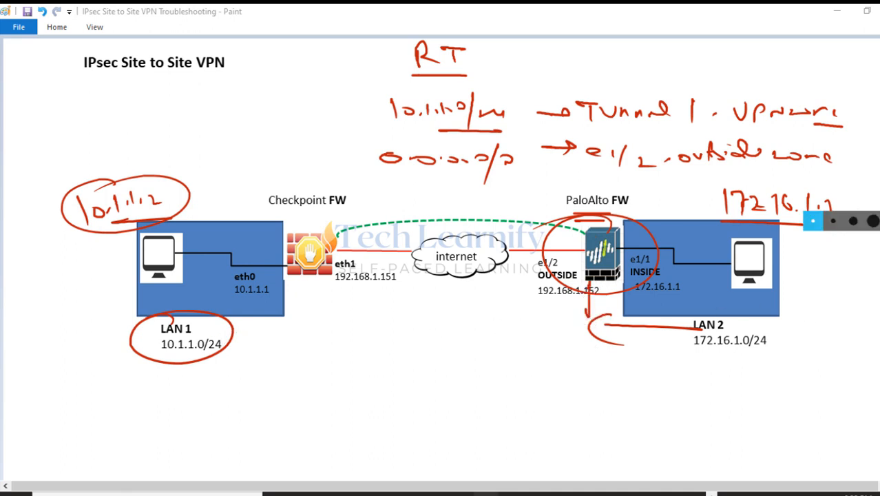
{"action": "left_click", "coordinate": [870, 165]}
{"action": "mouse_move", "coordinate": [440, 117]}
{"action": "left_mouse_down"}
{"action": "mouse_move", "coordinate": [411, 121]}
{"action": "mouse_move", "coordinate": [415, 131]}
{"action": "left_mouse_up"}
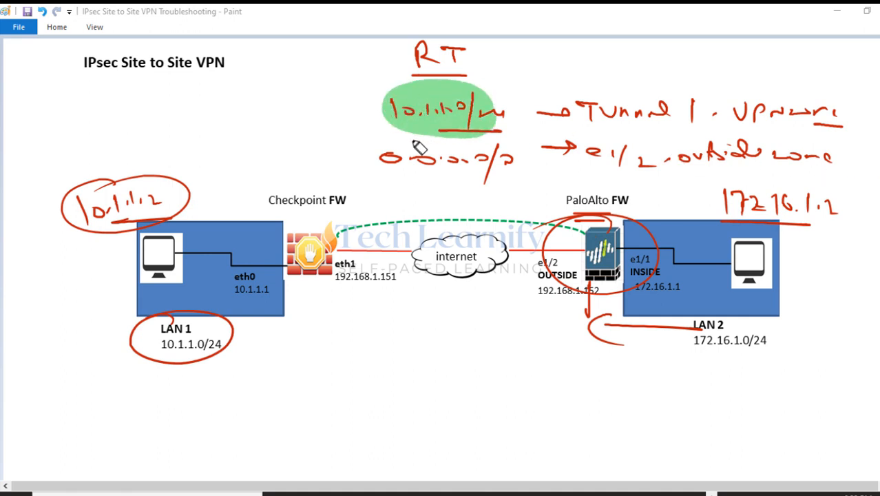
{"action": "left_click_drag", "start_coordinate": [606, 113], "coordinate": [716, 118]}
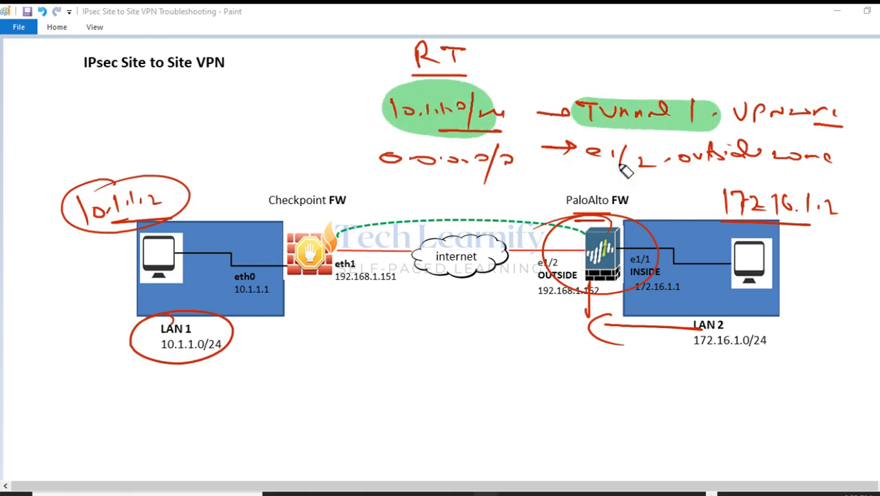
{"action": "left_click_drag", "start_coordinate": [591, 220], "coordinate": [337, 237]}
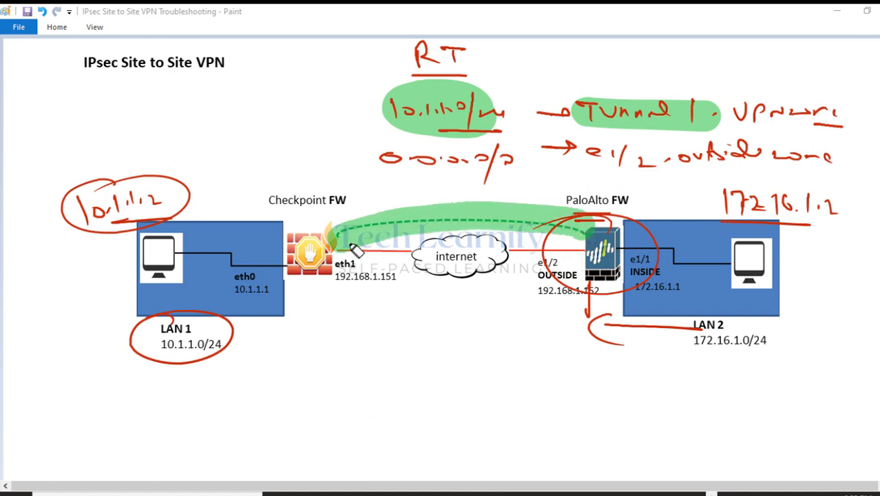
{"action": "left_click_drag", "start_coordinate": [772, 105], "coordinate": [739, 113]}
{"action": "left_click_drag", "start_coordinate": [810, 115], "coordinate": [837, 110]}
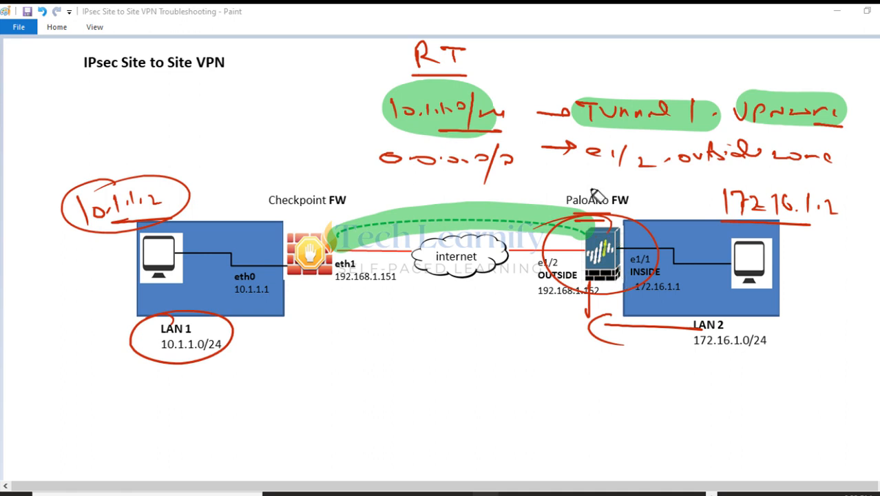
{"action": "mouse_move", "coordinate": [623, 164]}
{"action": "left_mouse_down"}
{"action": "mouse_move", "coordinate": [592, 155]}
{"action": "mouse_move", "coordinate": [644, 162]}
{"action": "left_mouse_up"}
{"action": "mouse_move", "coordinate": [778, 153]}
{"action": "left_mouse_down"}
{"action": "mouse_move", "coordinate": [673, 156]}
{"action": "mouse_move", "coordinate": [809, 155]}
{"action": "left_mouse_up"}
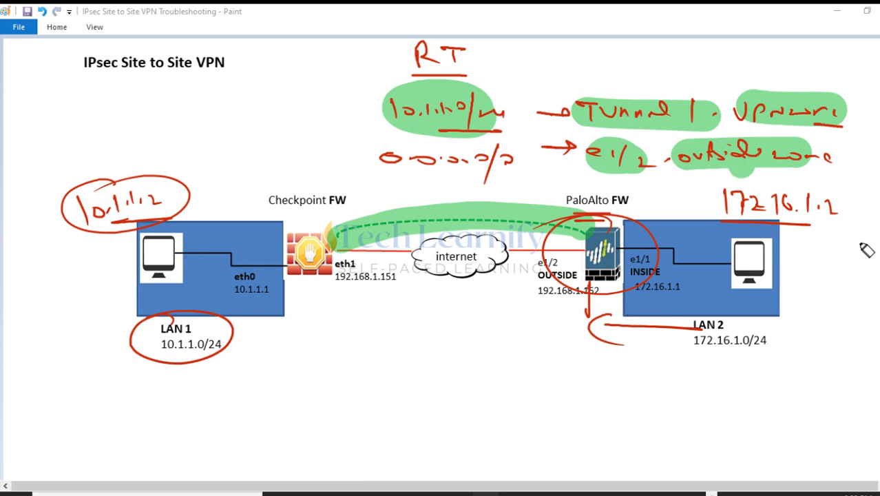
{"action": "key", "text": "e"}
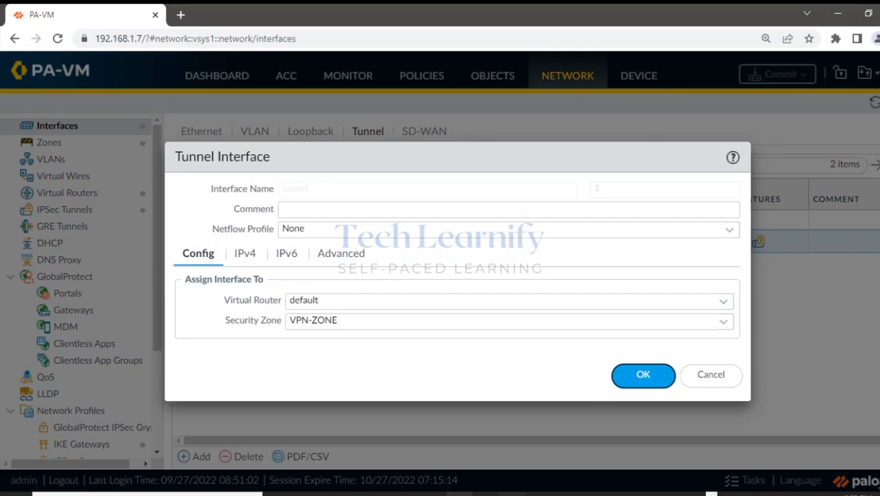
Close the tunnel interface dialog and open the default virtual router's Static Routes.
{"action": "left_click", "coordinate": [700, 374]}
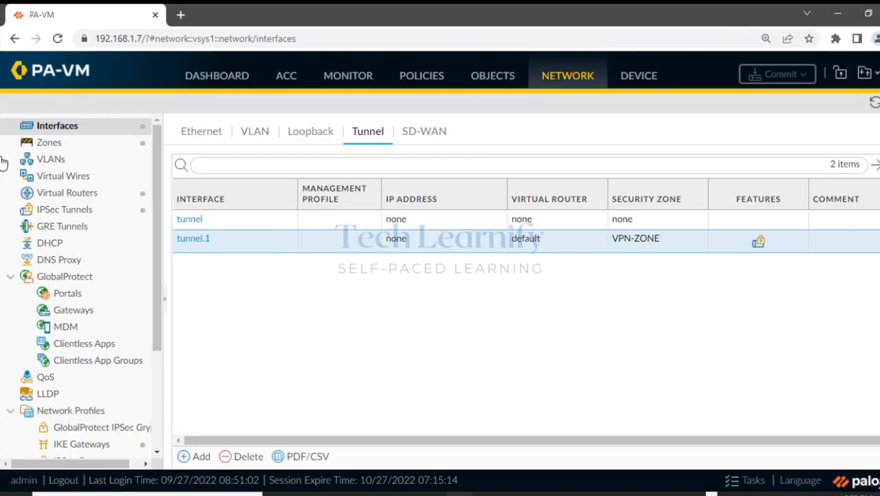
{"action": "left_click", "coordinate": [63, 196]}
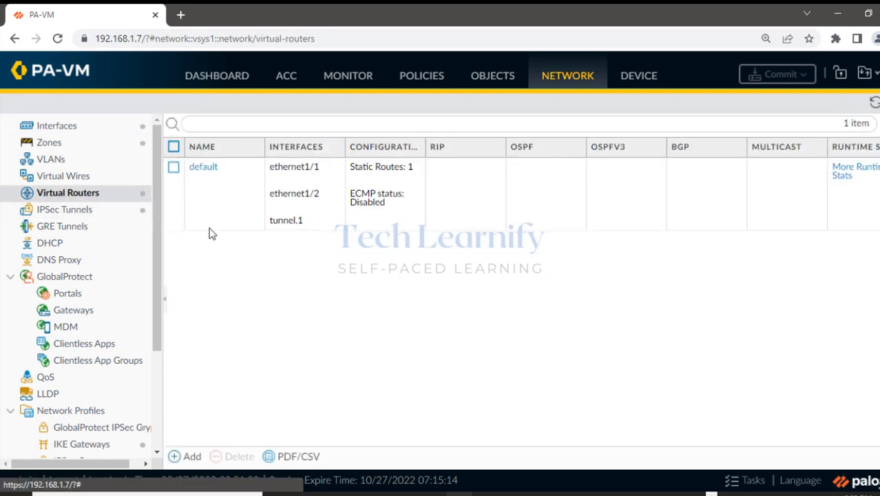
{"action": "left_click", "coordinate": [206, 175]}
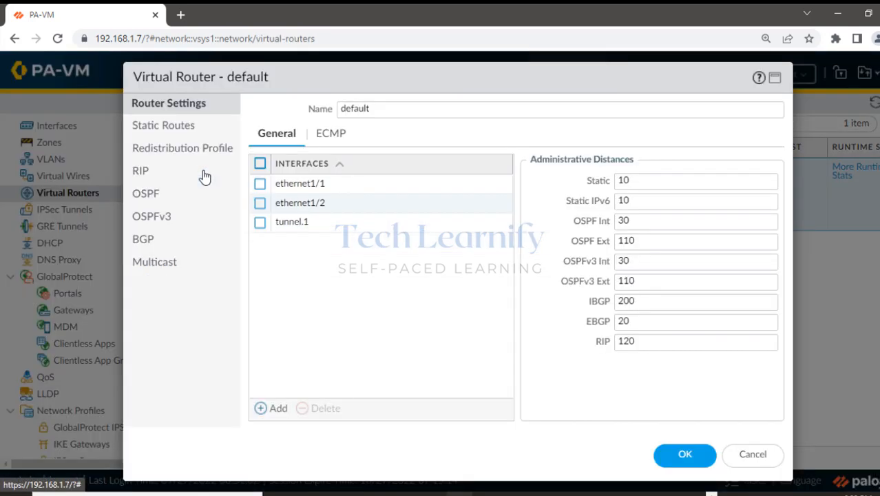
{"action": "left_click", "coordinate": [164, 130]}
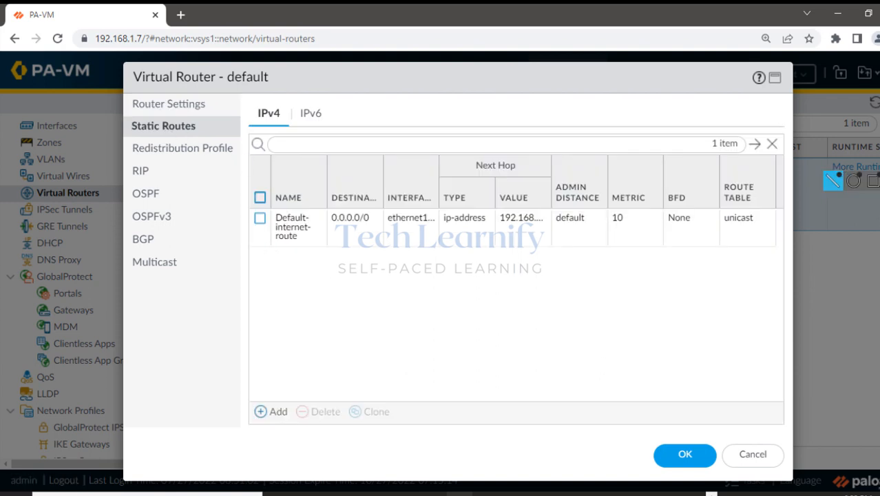
Highlight Default-internet-route 0.0.0.0/0 via ethernet1/2, review its settings, then cancel the form.
{"action": "left_click", "coordinate": [293, 229]}
{"action": "left_click_drag", "start_coordinate": [317, 219], "coordinate": [349, 221]}
{"action": "mouse_move", "coordinate": [415, 219]}
{"action": "left_mouse_down"}
{"action": "mouse_move", "coordinate": [432, 218]}
{"action": "mouse_move", "coordinate": [417, 219]}
{"action": "left_mouse_up"}
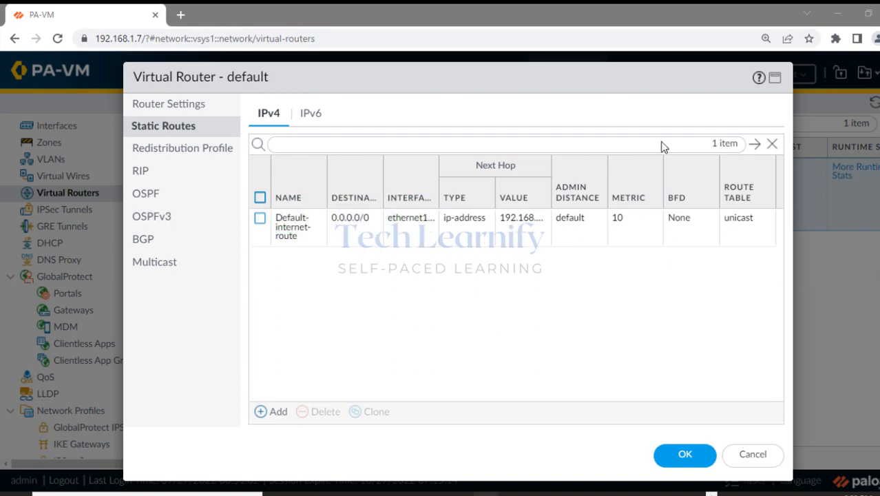
{"action": "left_click", "coordinate": [290, 229]}
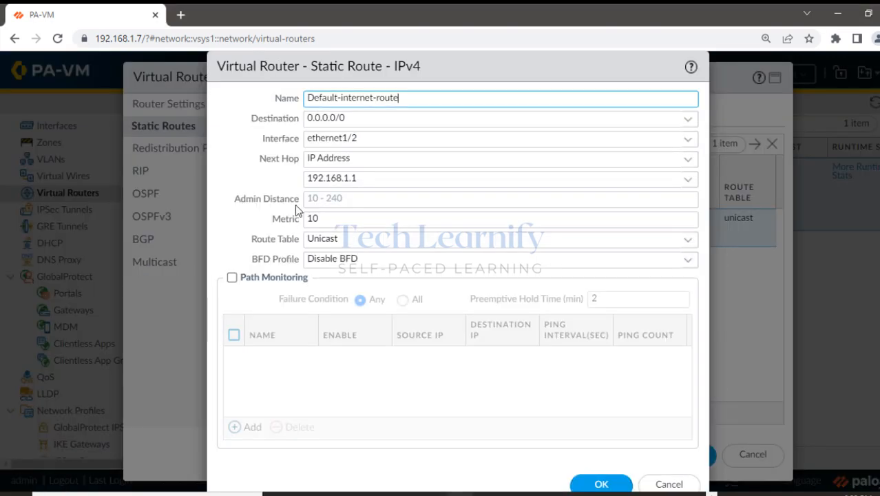
{"action": "left_click", "coordinate": [859, 160]}
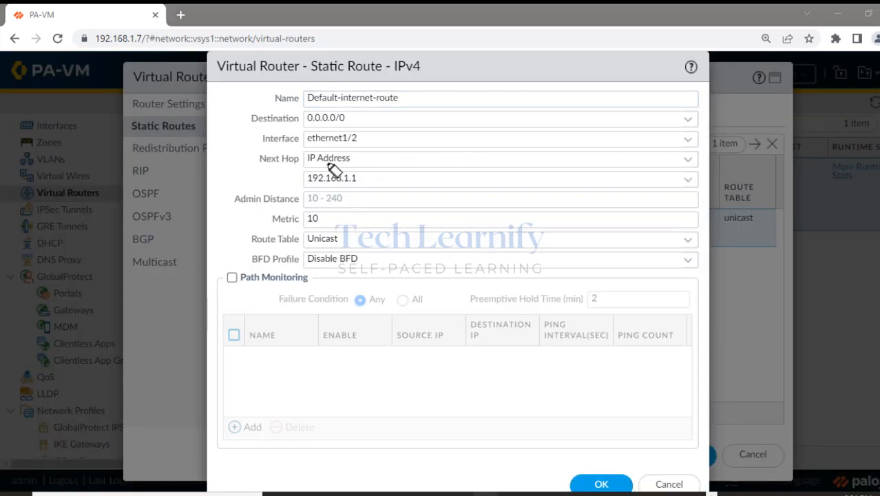
{"action": "left_click_drag", "start_coordinate": [306, 138], "coordinate": [367, 146]}
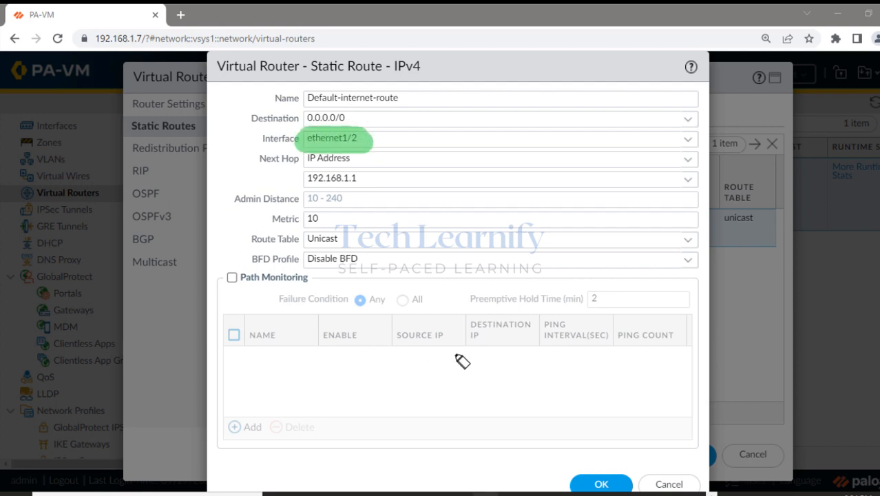
{"action": "key", "text": "e"}
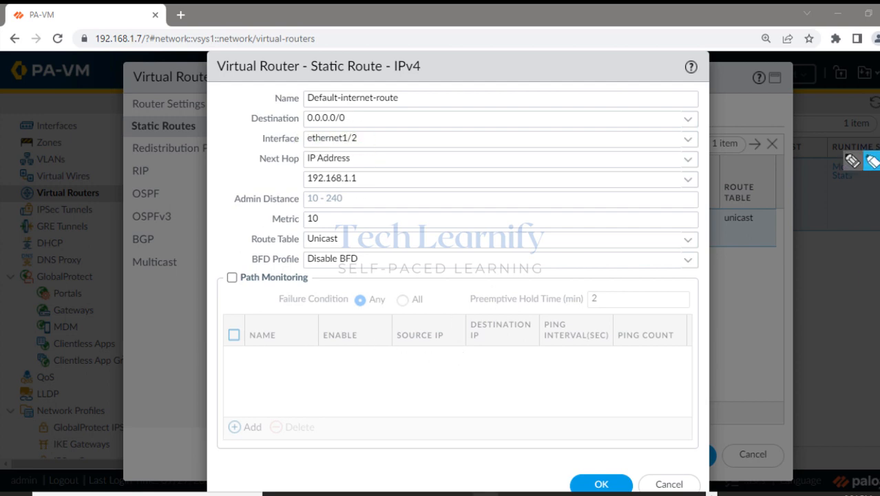
{"action": "left_click", "coordinate": [665, 482]}
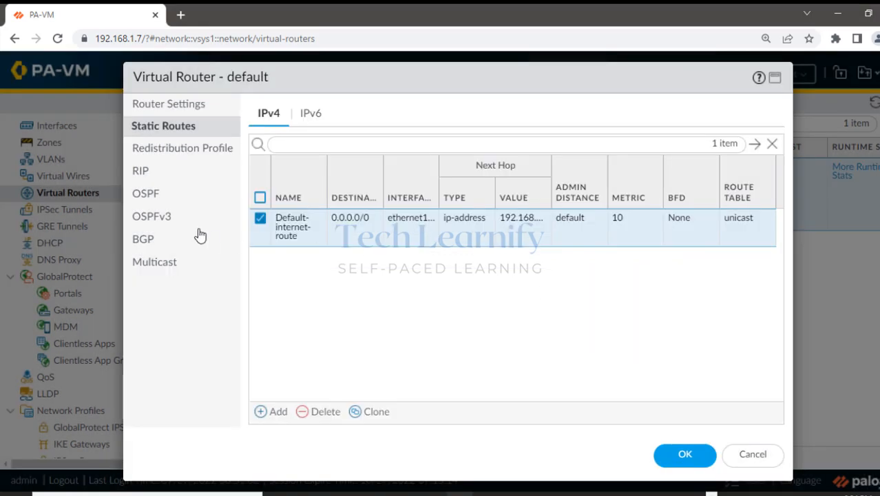
Add static route VPN-Route for destination 10.1.1.0/24 out interface tunnel.1.
{"action": "left_click", "coordinate": [268, 411]}
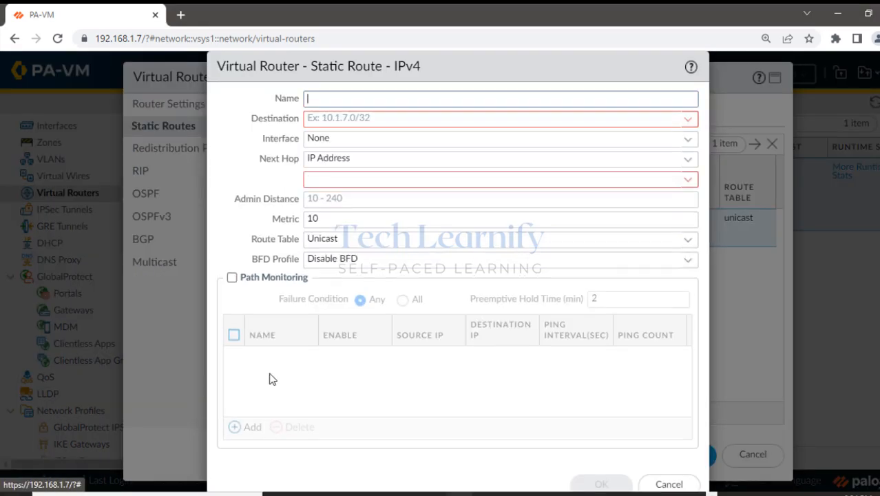
{"action": "mouse_move", "coordinate": [362, 123]}
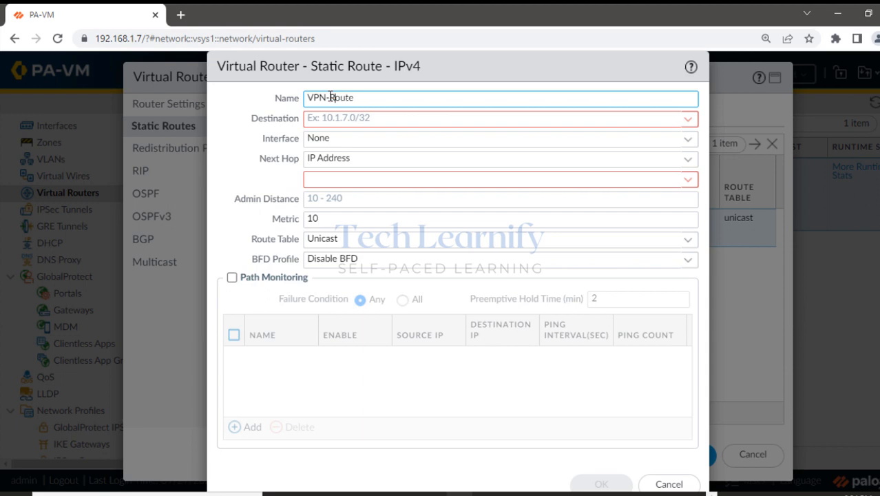
{"action": "left_click", "coordinate": [327, 117]}
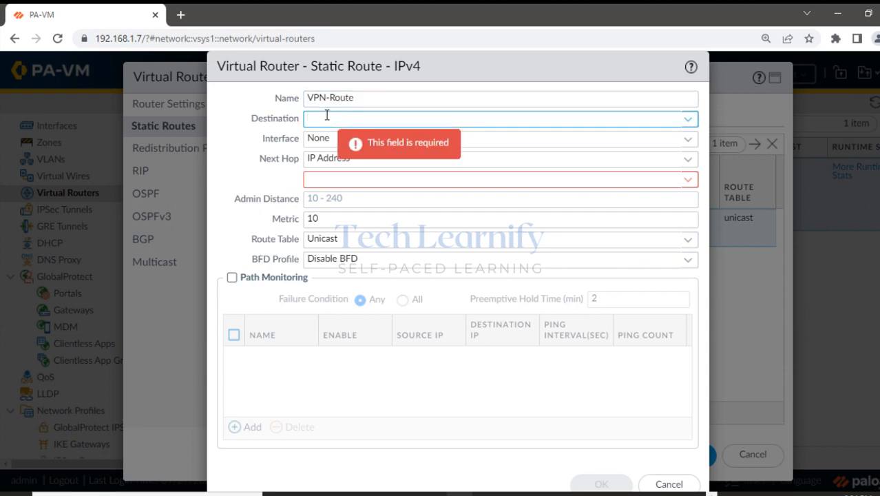
{"action": "type", "text": "10.1.1.0/24"}
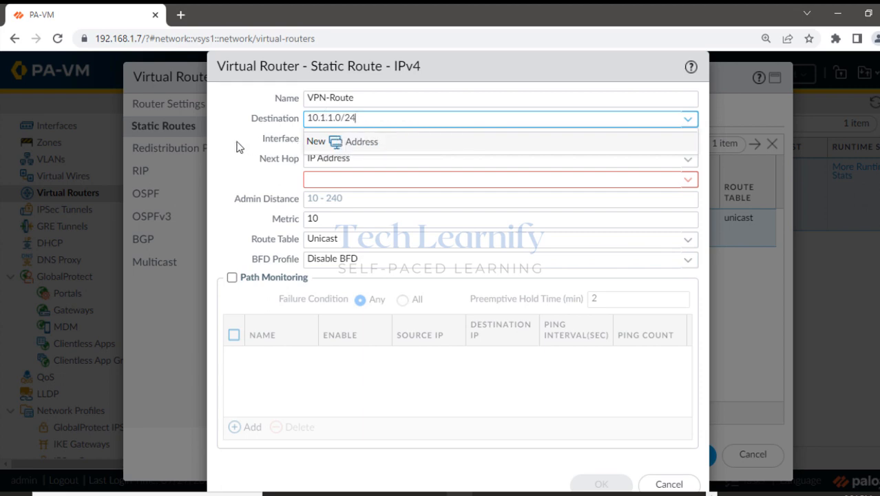
{"action": "key", "text": "Tab"}
{"action": "left_click", "coordinate": [685, 141]}
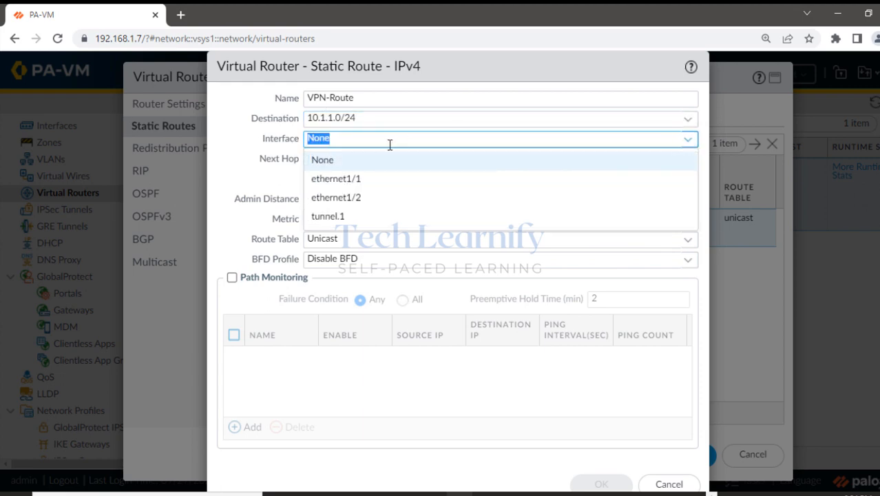
{"action": "left_click", "coordinate": [333, 220]}
Set the route's Next Hop to None and save it and the default virtual router.
{"action": "left_click", "coordinate": [360, 174]}
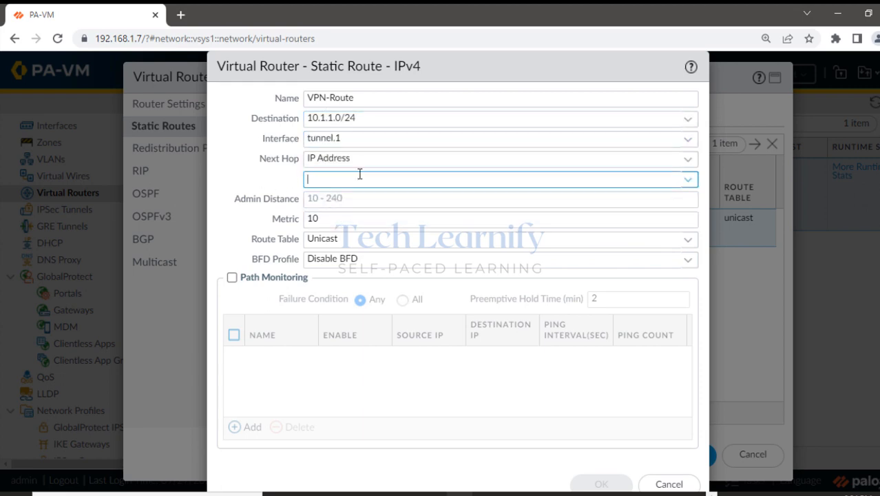
{"action": "left_click", "coordinate": [688, 161]}
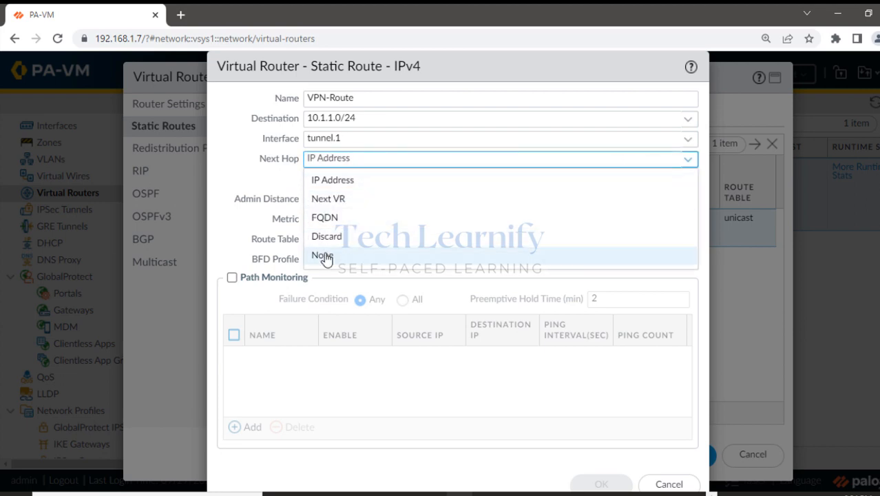
{"action": "left_click", "coordinate": [323, 256]}
{"action": "key", "text": "Tab"}
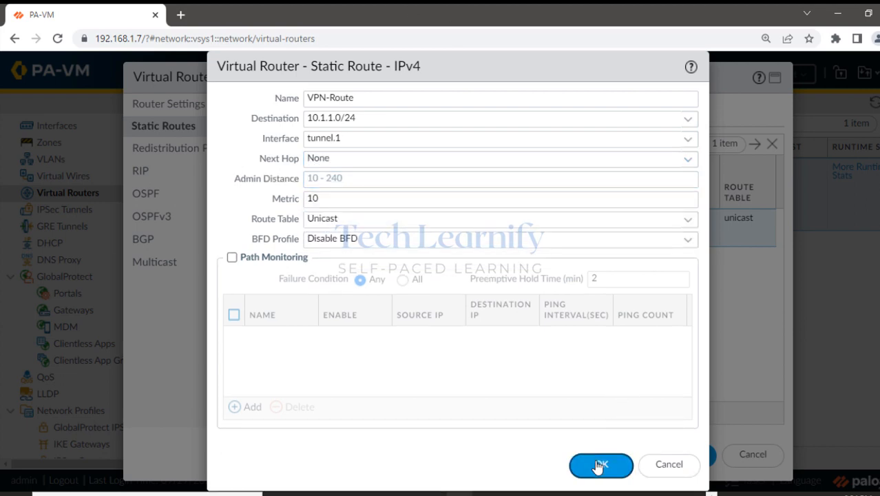
{"action": "left_click", "coordinate": [601, 463]}
{"action": "left_click", "coordinate": [683, 454]}
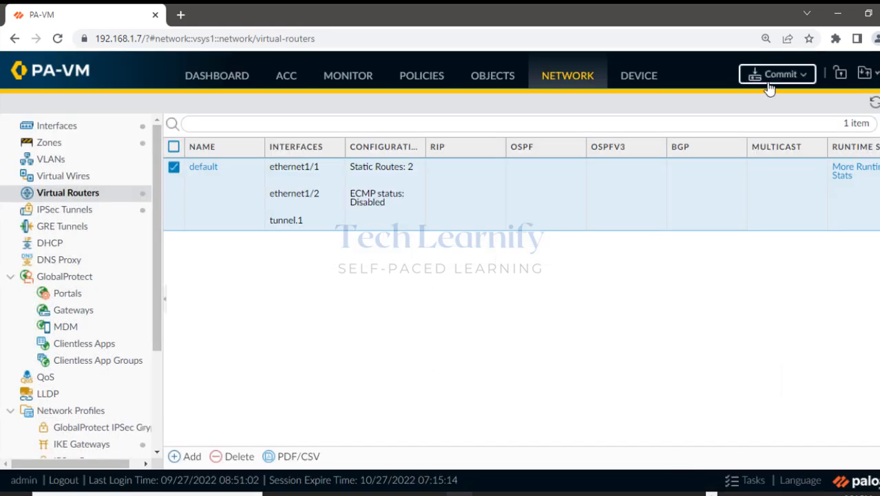
{"action": "left_click", "coordinate": [775, 74]}
Commit the PA-VM configuration, then bring up the 10.1.1.2 remote desktop with its failing ping.
{"action": "left_click", "coordinate": [604, 457]}
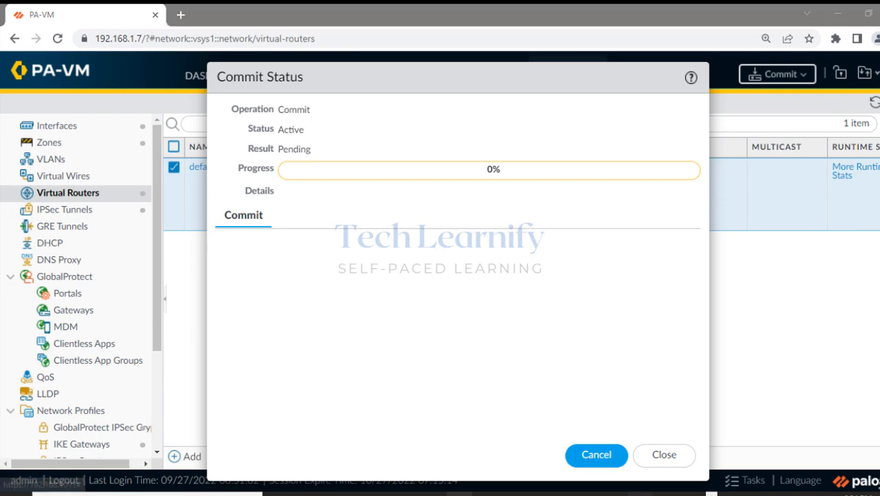
{"action": "mouse_move", "coordinate": [630, 491]}
{"action": "left_click", "coordinate": [598, 453]}
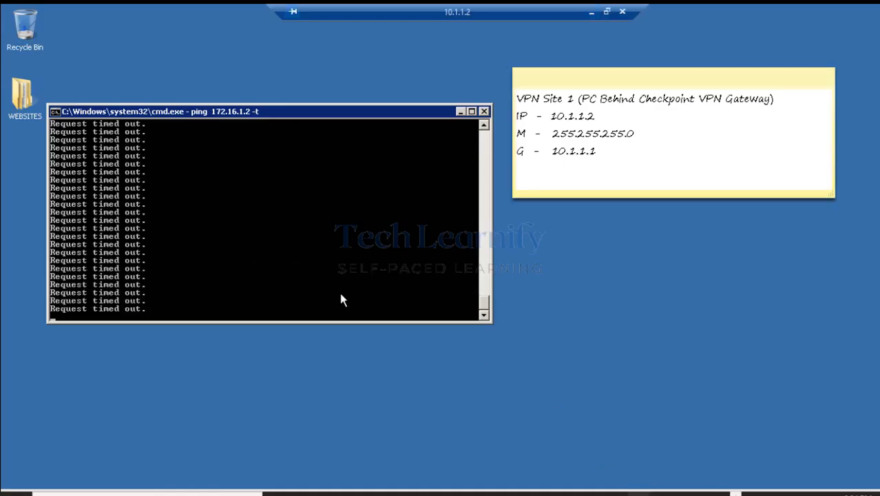
Stop the continuous pings on both 10.1.1.2 and 172.16.1.2, then minimize both remote sessions.
{"action": "key", "text": "ctrl+c"}
{"action": "mouse_move", "coordinate": [619, 491]}
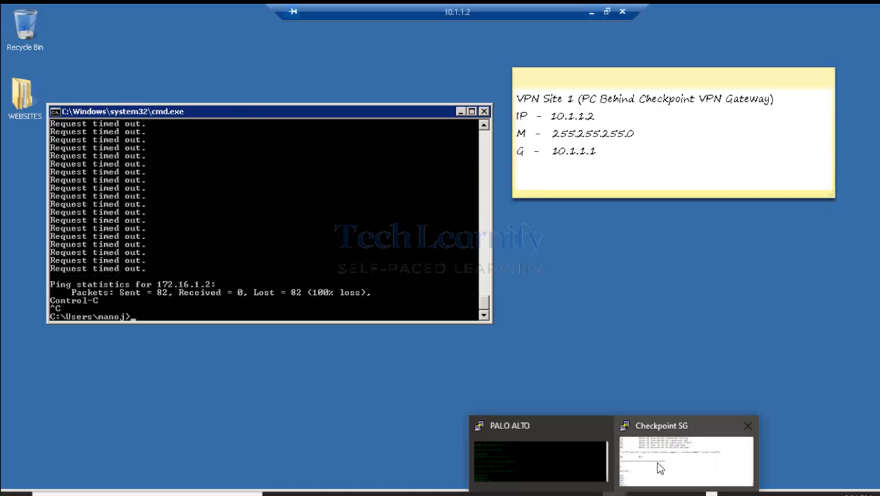
{"action": "left_click", "coordinate": [693, 458]}
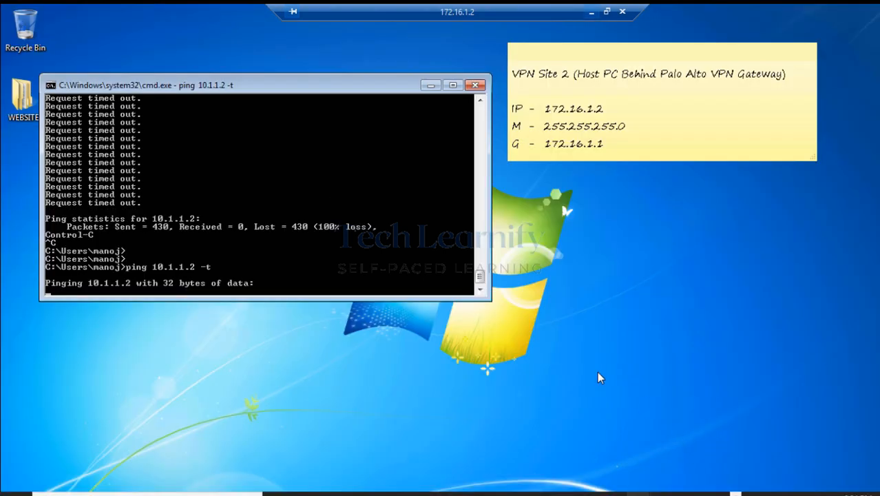
{"action": "key", "text": "ctrl+c"}
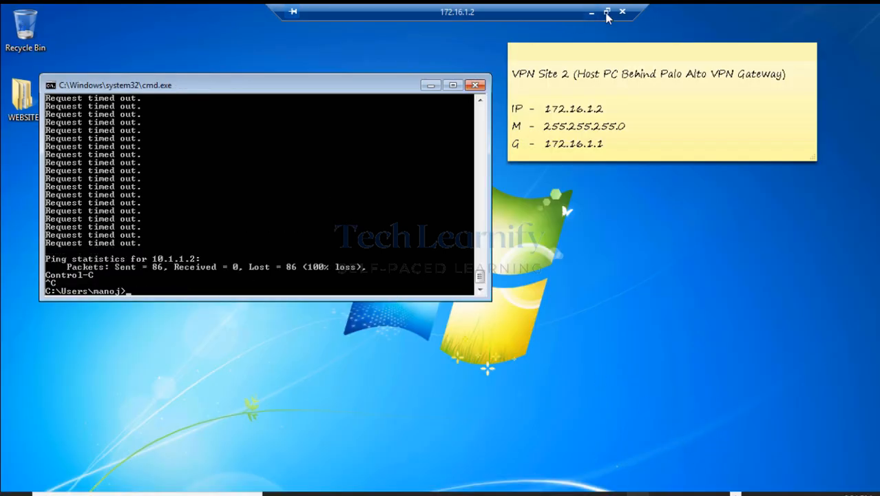
{"action": "left_click", "coordinate": [591, 13]}
{"action": "left_click", "coordinate": [592, 13]}
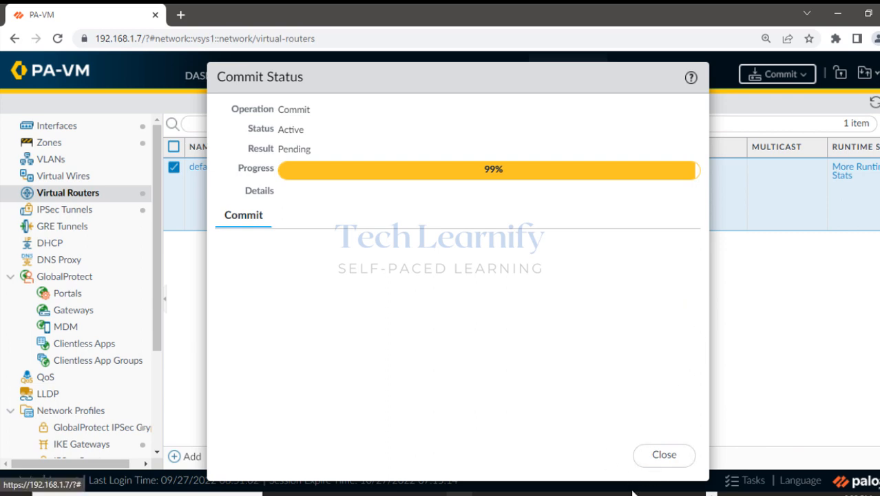
Run clear vpn ike-sa on the Palo Alto CLI and close the completed commit status.
{"action": "left_click", "coordinate": [593, 475]}
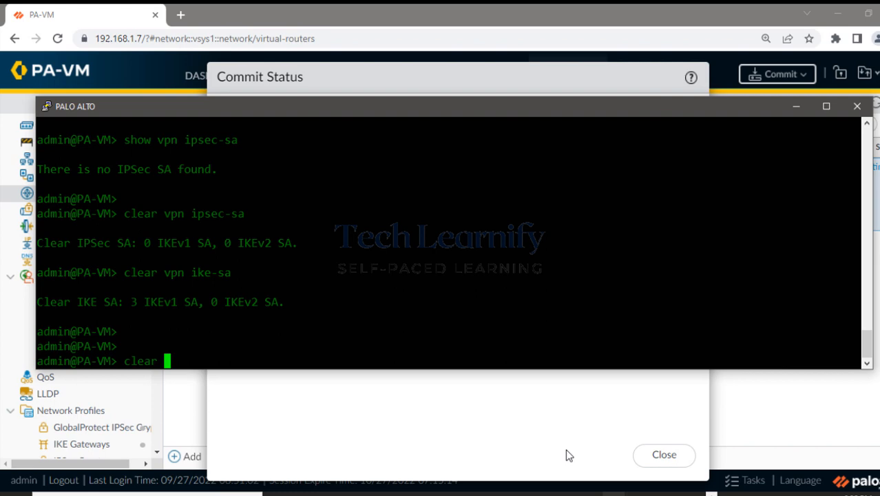
{"action": "type", "text": "clear vpn i"}
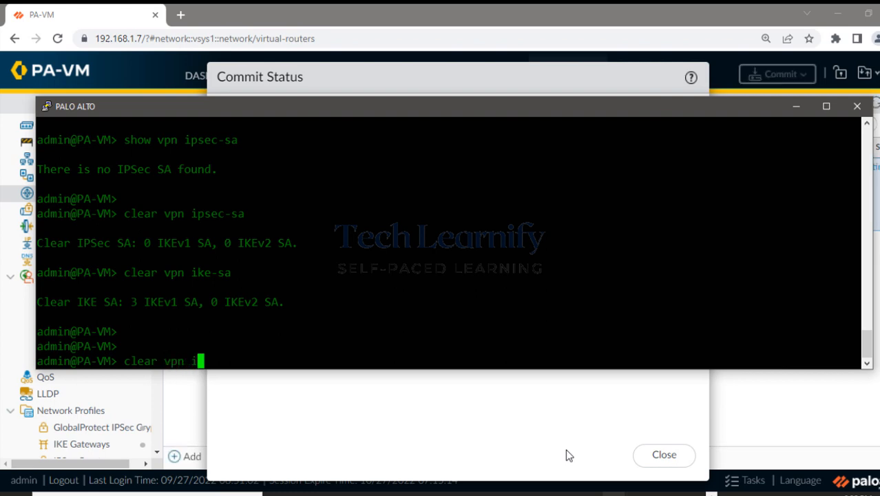
{"action": "type", "text": "ke-sa"}
{"action": "key", "text": "Return"}
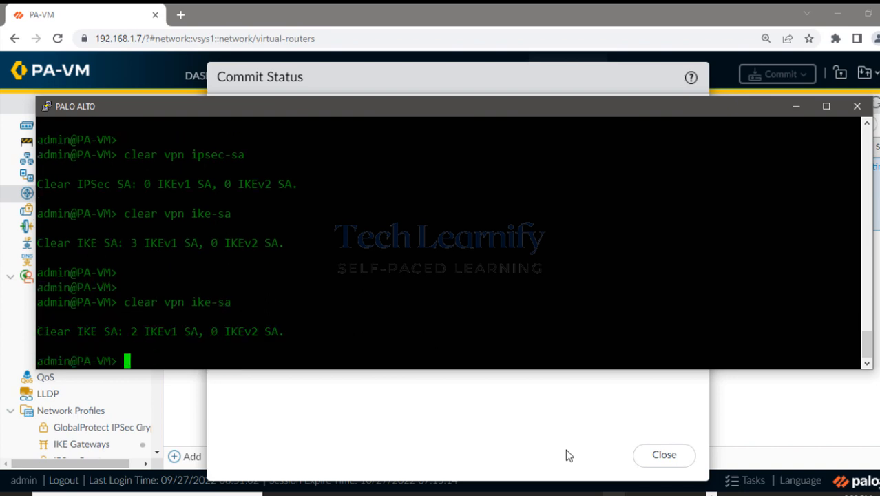
{"action": "type", "text": "cl"}
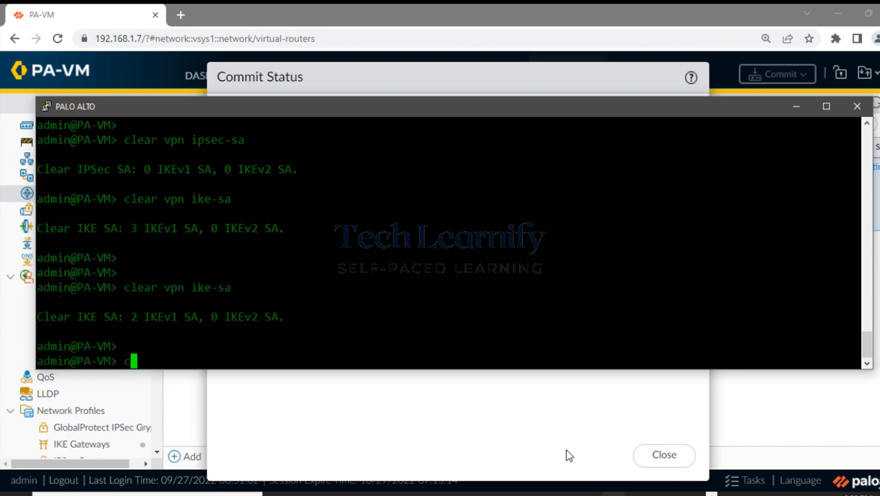
{"action": "key", "text": "BackSpace"}
{"action": "key", "text": "BackSpace"}
{"action": "left_click", "coordinate": [798, 109]}
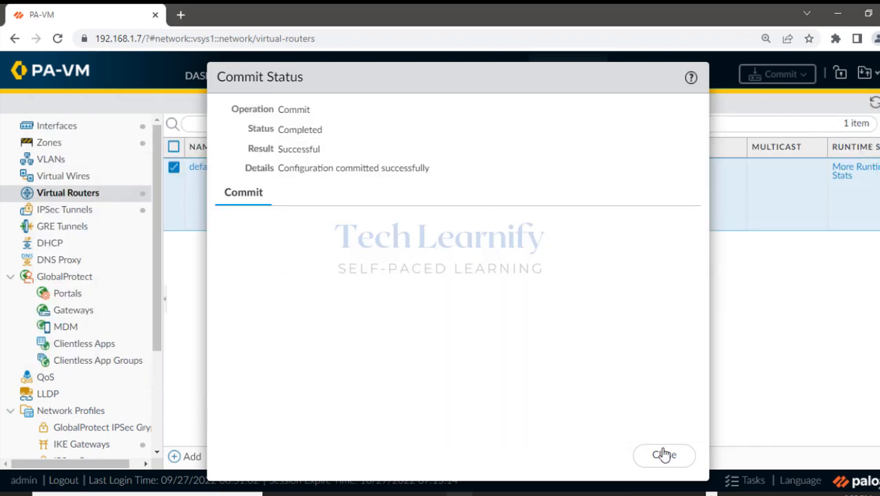
{"action": "left_click", "coordinate": [661, 454]}
Use vpn tu option 0 on the Check Point SG1 to delete all IPsec and IKE SAs for all peers.
{"action": "mouse_move", "coordinate": [616, 493]}
{"action": "left_click", "coordinate": [671, 462]}
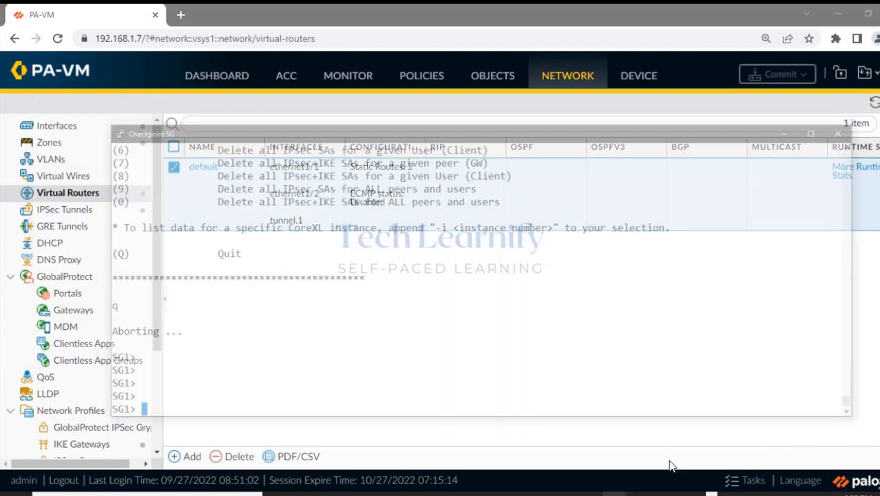
{"action": "type", "text": "vpn tu"}
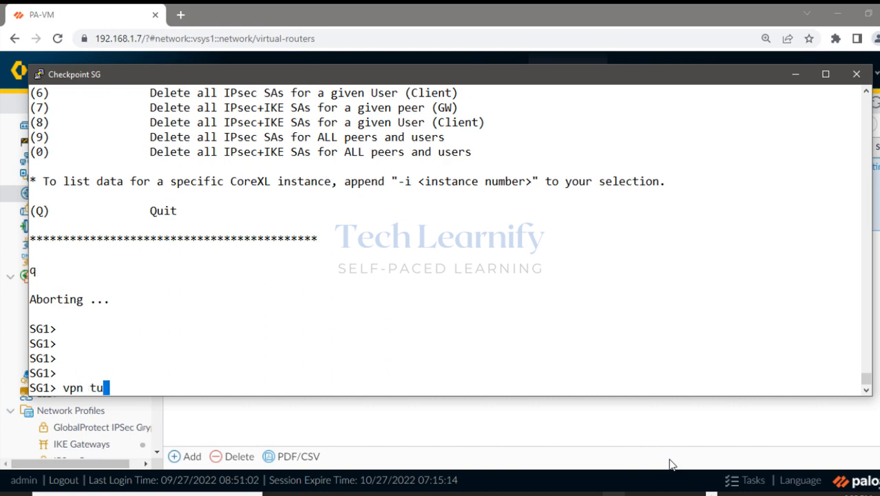
{"action": "key", "text": "Return"}
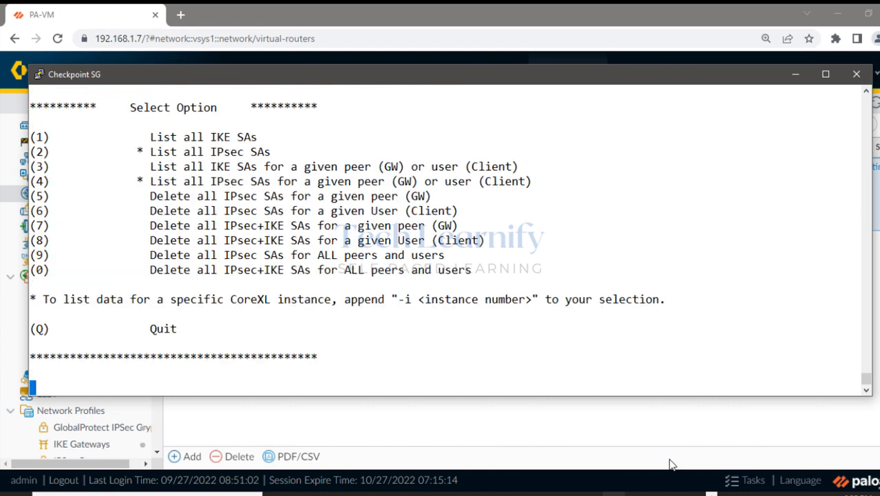
{"action": "type", "text": "0"}
{"action": "key", "text": "Return"}
{"action": "key", "text": "Return"}
{"action": "type", "text": "q"}
{"action": "key", "text": "Return"}
{"action": "key", "text": "Return"}
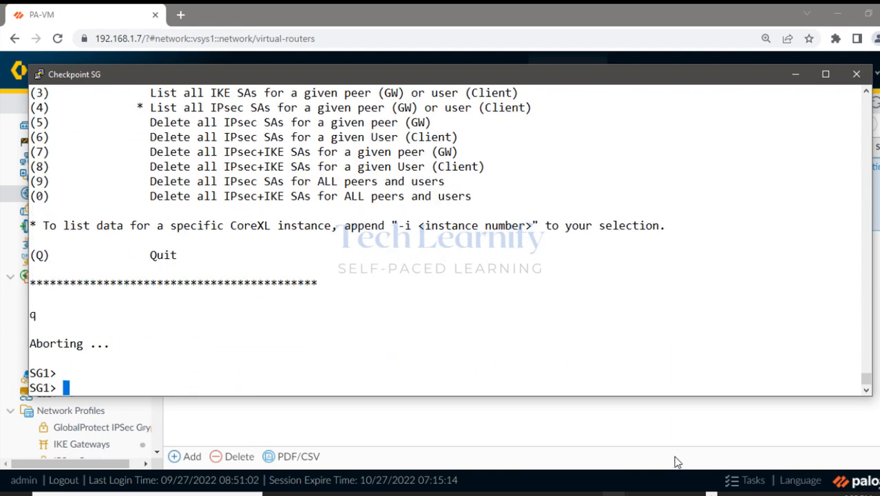
{"action": "left_click", "coordinate": [795, 73]}
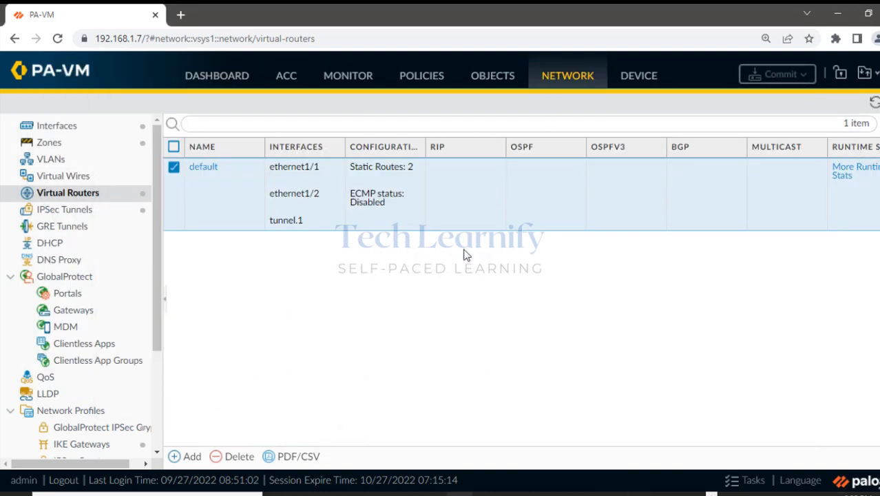
Show and refresh Monitor > Logs > System to see new IKE phase-1 successes with IKE_Gateway.
{"action": "left_click", "coordinate": [349, 77]}
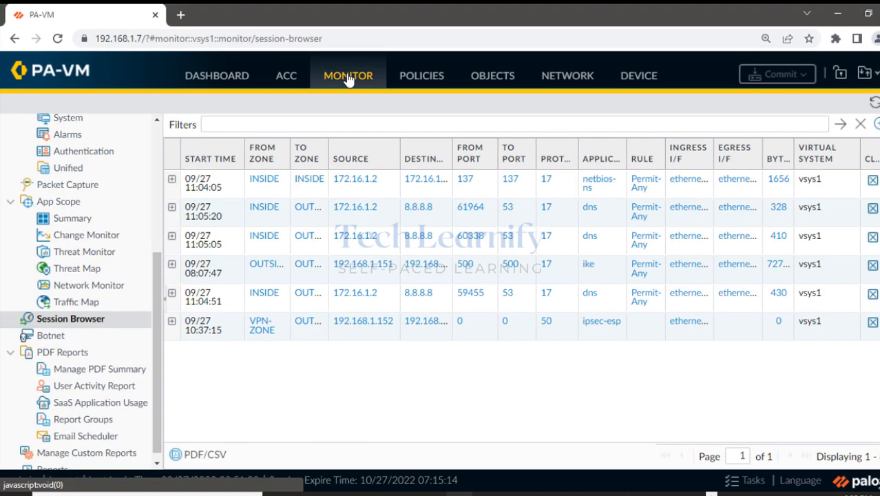
{"action": "scroll", "coordinate": [89, 364], "scroll_direction": "up", "scroll_amount": 5}
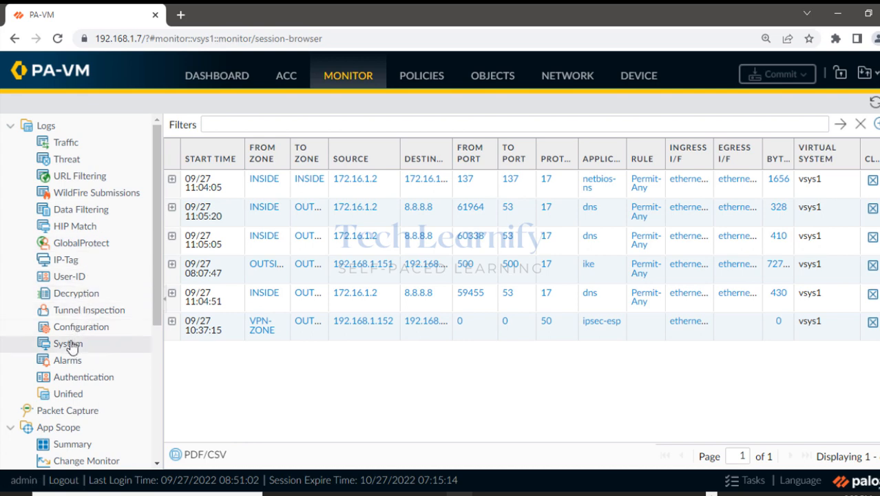
{"action": "left_click", "coordinate": [69, 344]}
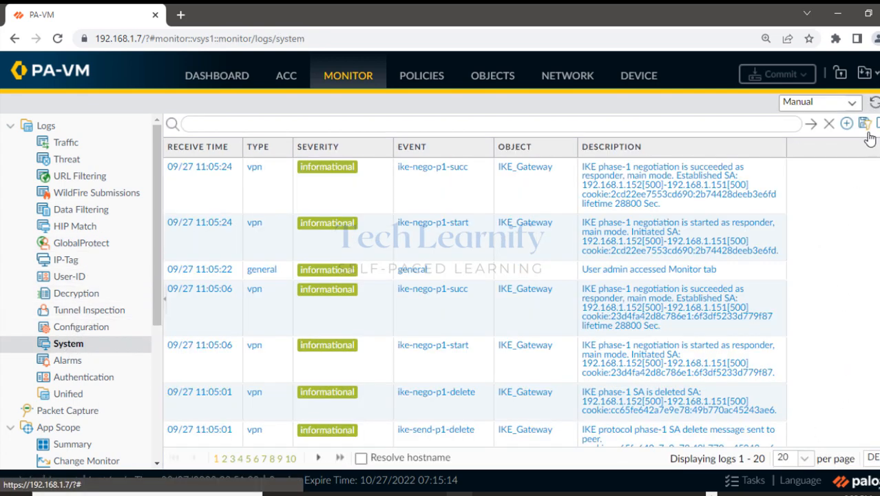
{"action": "left_click", "coordinate": [874, 102]}
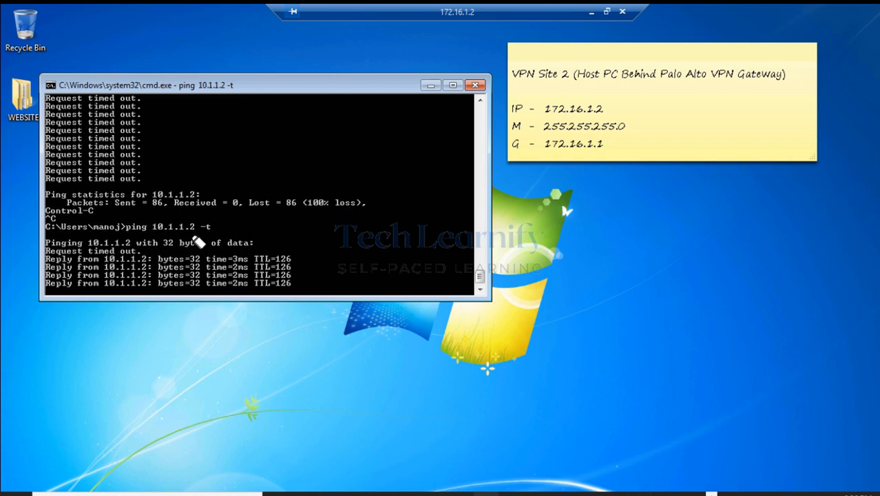
Confirm the 172.16.1.2 ping to 10.1.1.2 now gets replies, then return to the PA-VM System logs.
{"action": "mouse_move", "coordinate": [49, 245]}
{"action": "left_mouse_down"}
{"action": "mouse_move", "coordinate": [145, 259]}
{"action": "mouse_move", "coordinate": [262, 256]}
{"action": "mouse_move", "coordinate": [286, 273]}
{"action": "mouse_move", "coordinate": [99, 274]}
{"action": "mouse_move", "coordinate": [85, 283]}
{"action": "mouse_move", "coordinate": [281, 282]}
{"action": "left_mouse_up"}
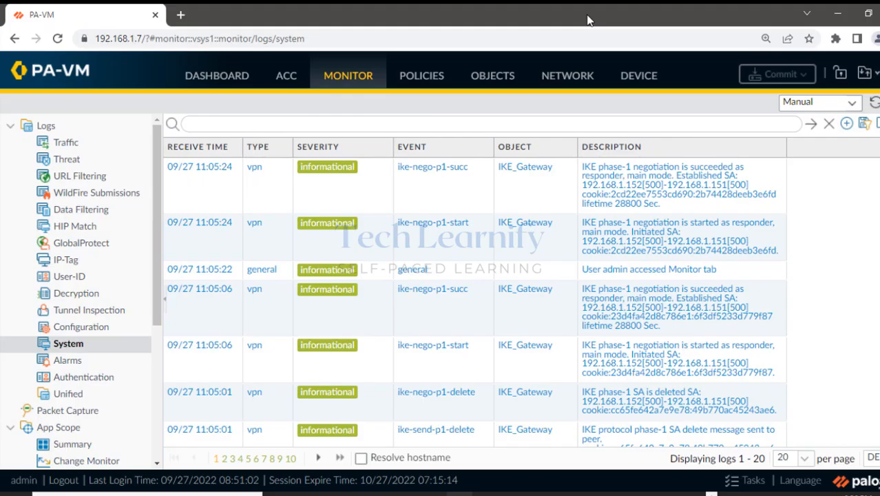
Refresh the PA-VM System logs with the filter cleared to see the latest IKE entries.
{"action": "left_click", "coordinate": [874, 102]}
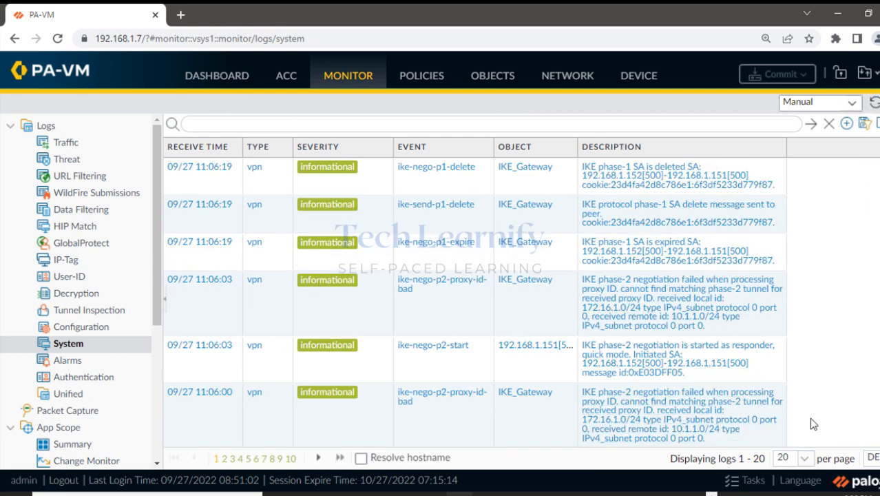
{"action": "left_click", "coordinate": [873, 102]}
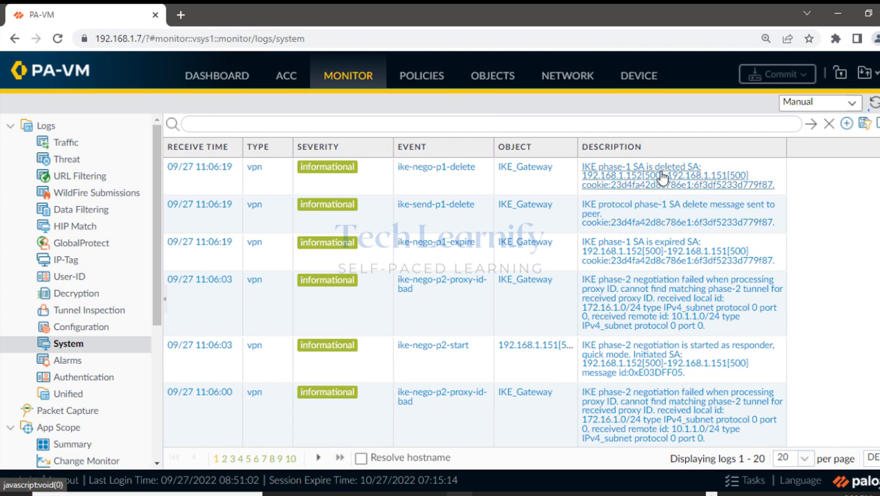
{"action": "left_click", "coordinate": [829, 125]}
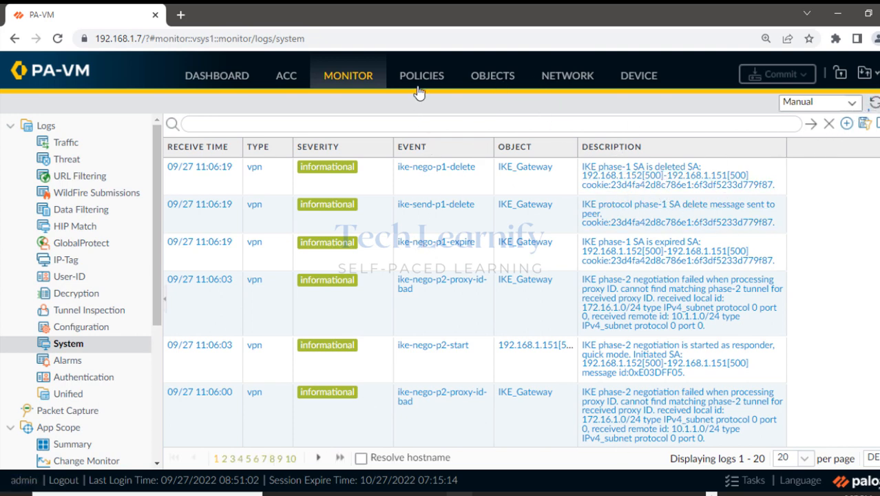
Verify the tunnel and IKE gateway both show green status in Network > IPSec Tunnels.
{"action": "left_click", "coordinate": [570, 80]}
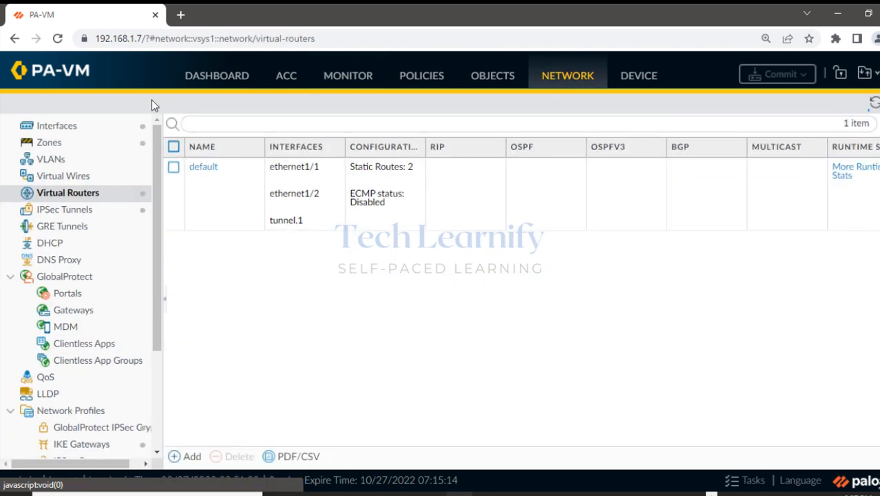
{"action": "left_click", "coordinate": [65, 215]}
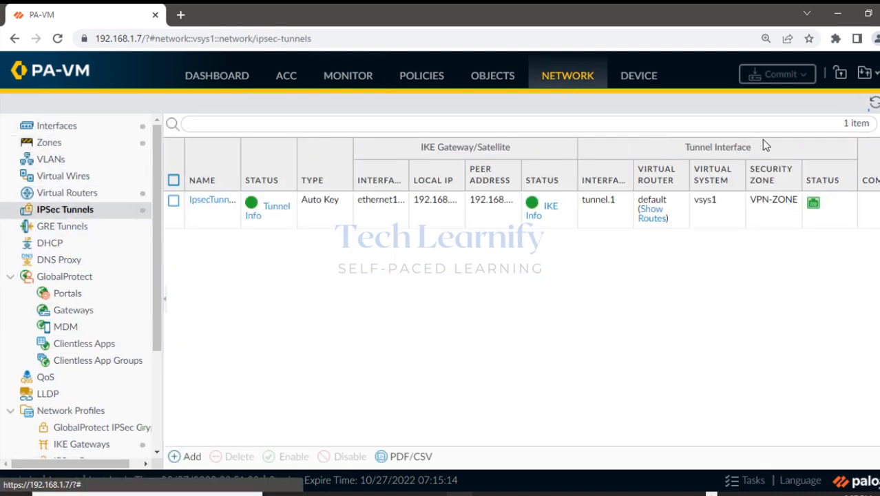
{"action": "left_click", "coordinate": [270, 208]}
{"action": "mouse_move", "coordinate": [532, 200]}
{"action": "left_mouse_down"}
{"action": "mouse_move", "coordinate": [554, 232]}
{"action": "mouse_move", "coordinate": [541, 173]}
{"action": "mouse_move", "coordinate": [537, 208]}
{"action": "mouse_move", "coordinate": [513, 241]}
{"action": "left_mouse_up"}
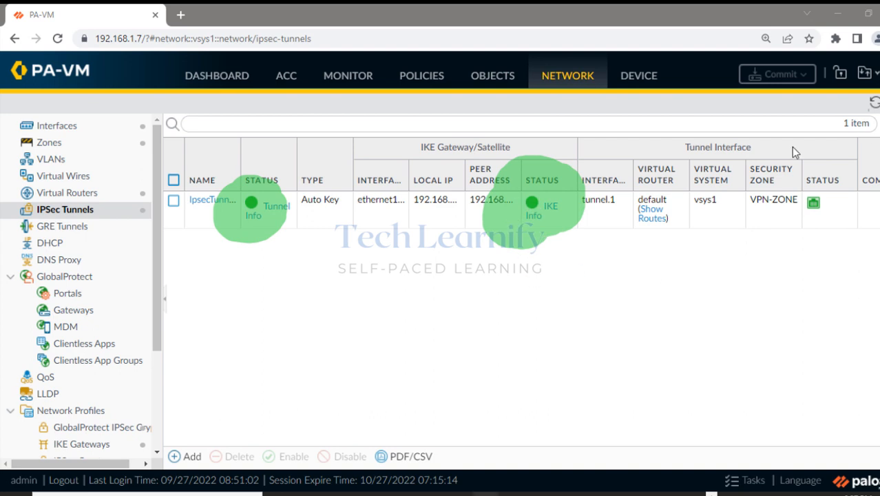
{"action": "key", "text": "Escape"}
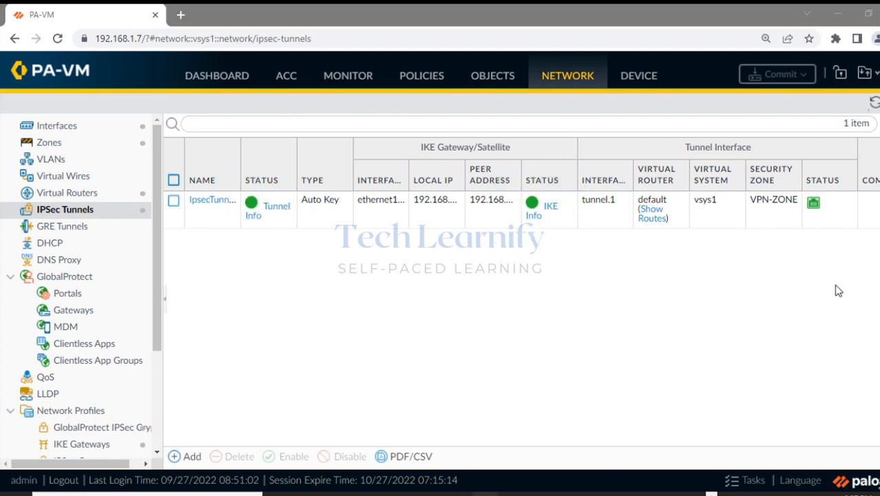
{"action": "left_click", "coordinate": [838, 13]}
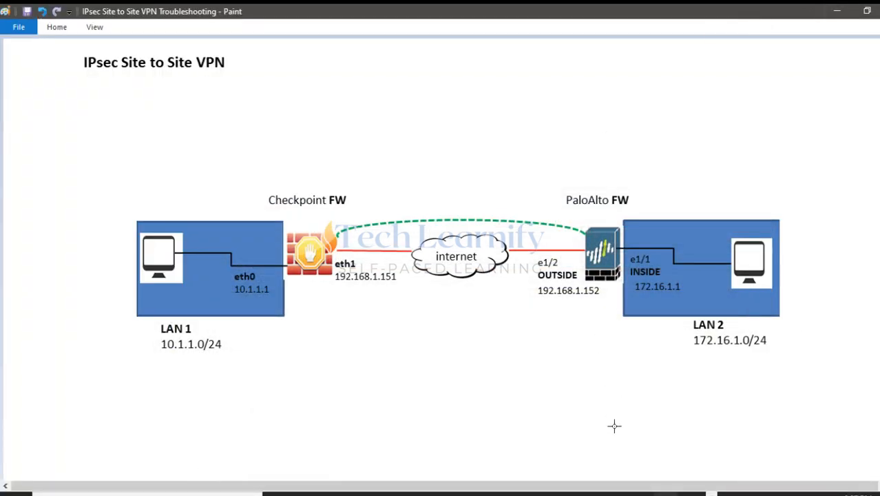
{"action": "left_click", "coordinate": [661, 492]}
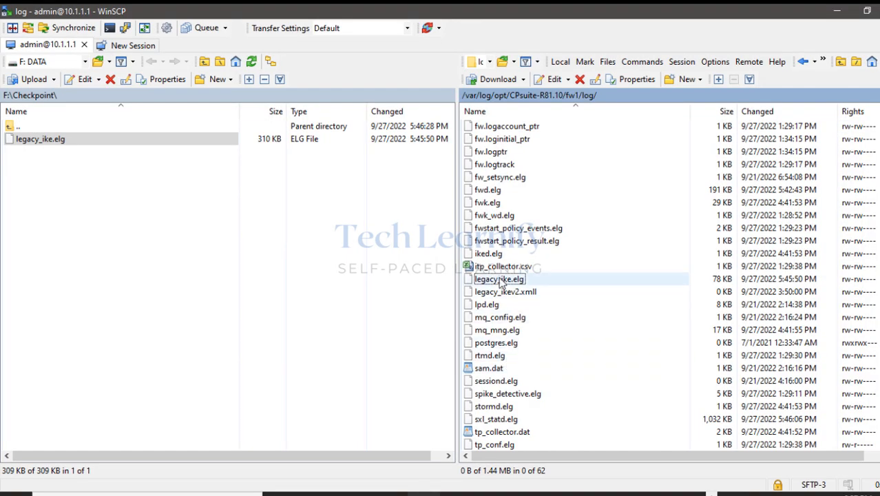
Download legacy_ike.elg to F:\Checkpoint, overwriting the old copy, and load it in IKEView.
{"action": "left_click_drag", "start_coordinate": [497, 284], "coordinate": [69, 203]}
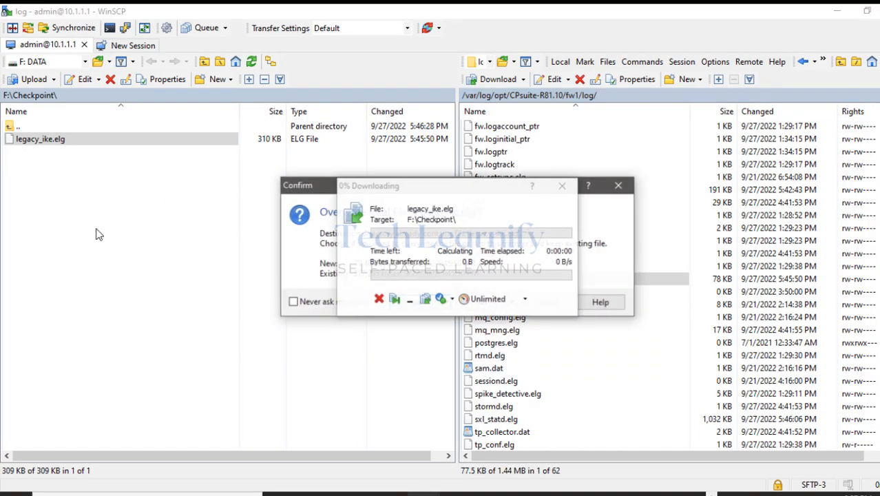
{"action": "left_click", "coordinate": [411, 302]}
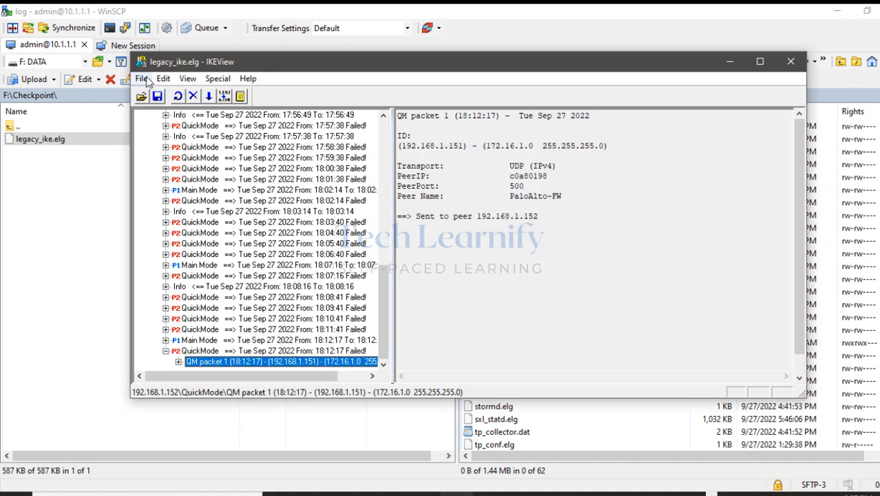
{"action": "left_click", "coordinate": [141, 79]}
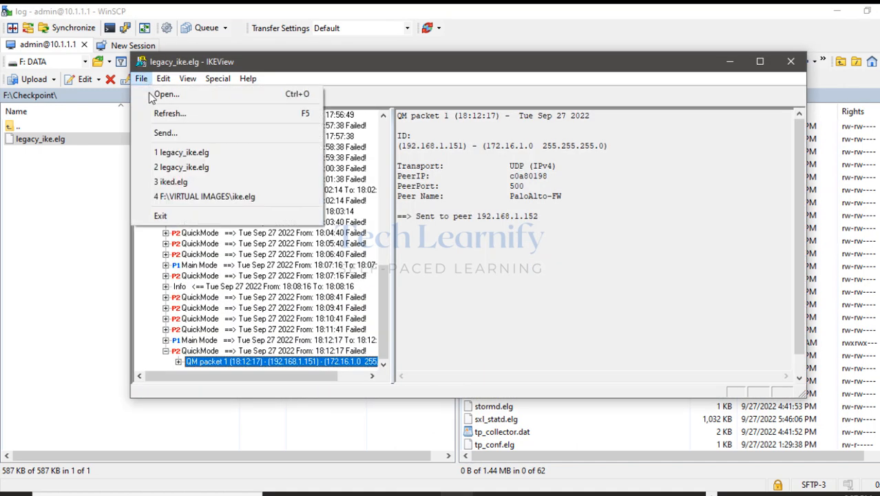
{"action": "left_click", "coordinate": [165, 94]}
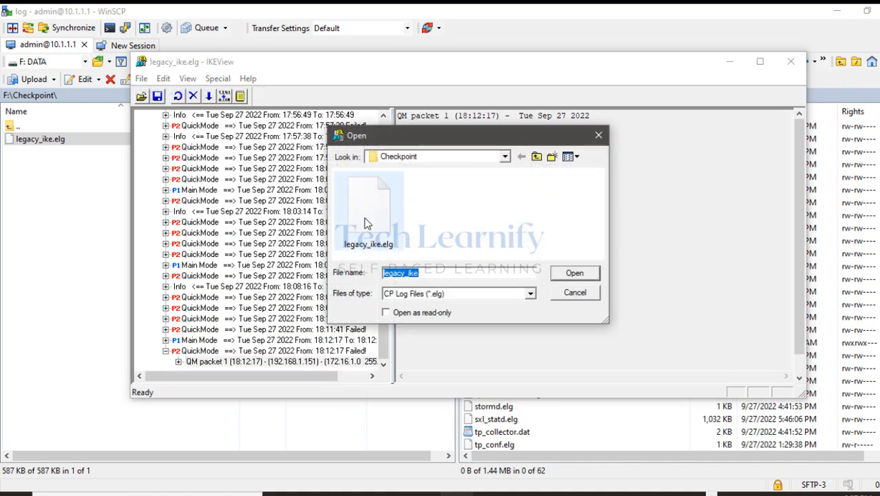
{"action": "double_click", "coordinate": [367, 215]}
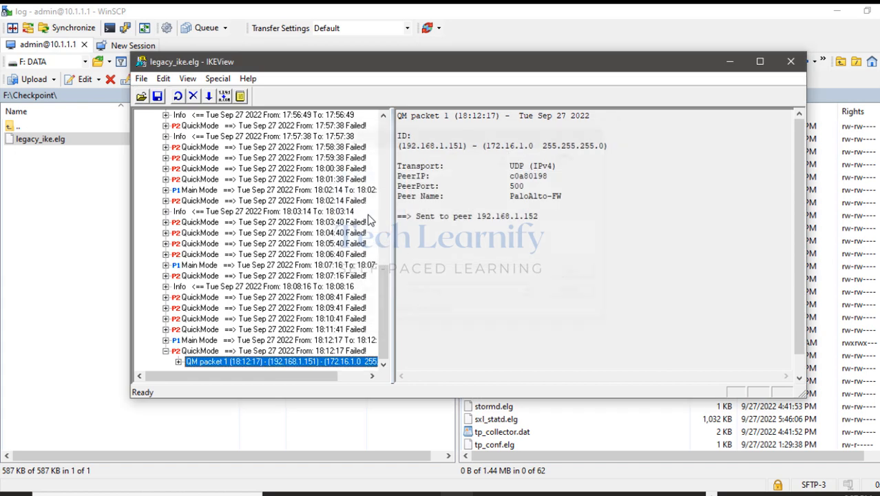
{"action": "left_click", "coordinate": [141, 78]}
{"action": "left_click", "coordinate": [157, 111]}
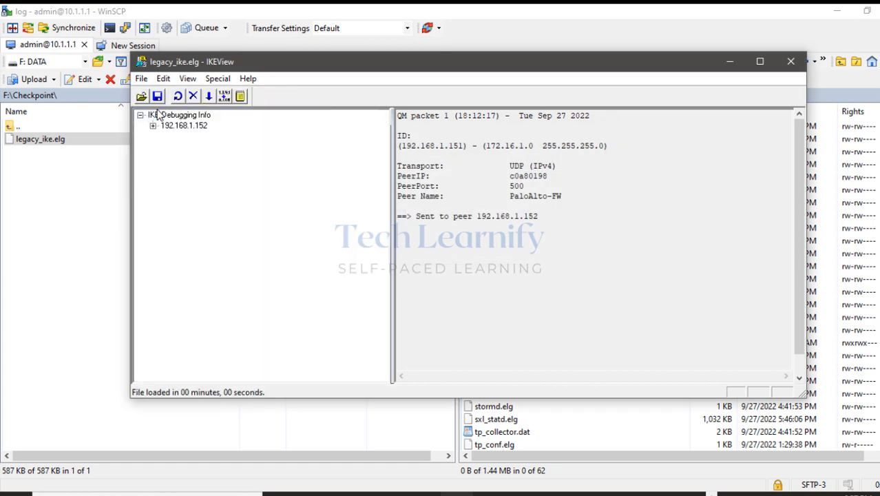
Expand peer 192.168.1.152 and its green Phase 2 QuickMode at 18:35:55.
{"action": "left_click", "coordinate": [153, 126]}
{"action": "scroll", "coordinate": [256, 233], "scroll_direction": "down", "scroll_amount": 12}
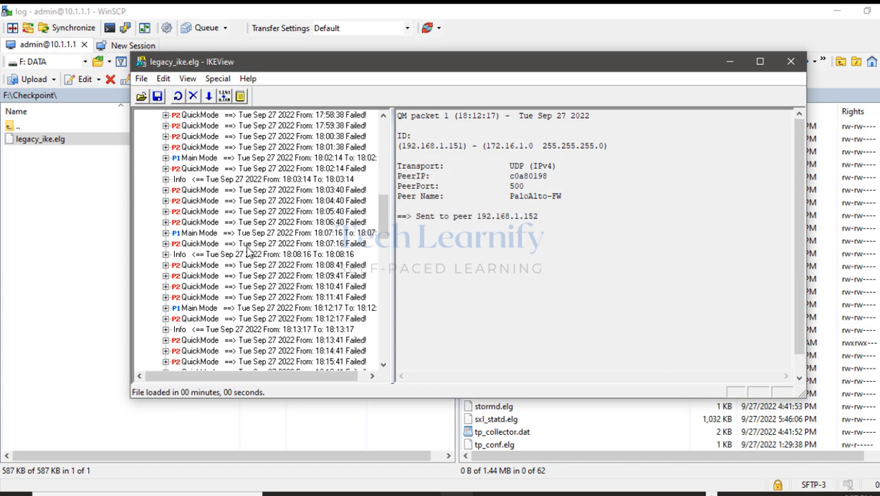
{"action": "scroll", "coordinate": [256, 233], "scroll_direction": "down", "scroll_amount": 10}
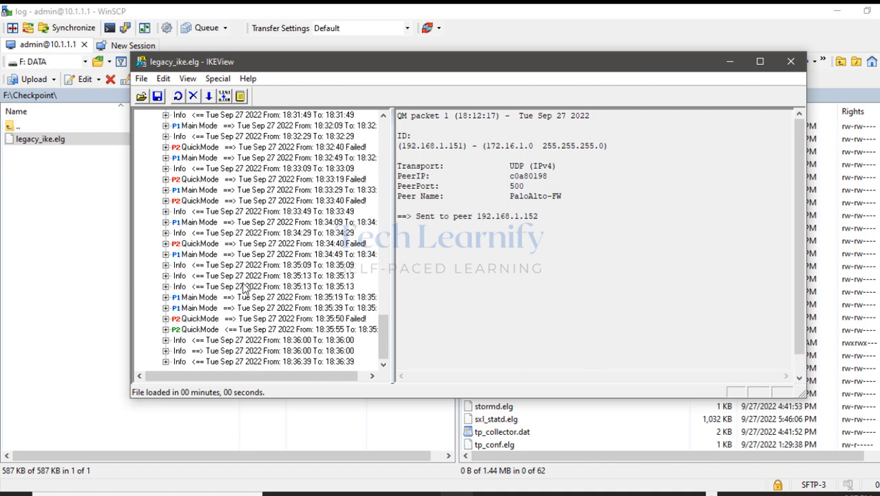
{"action": "left_click", "coordinate": [166, 330]}
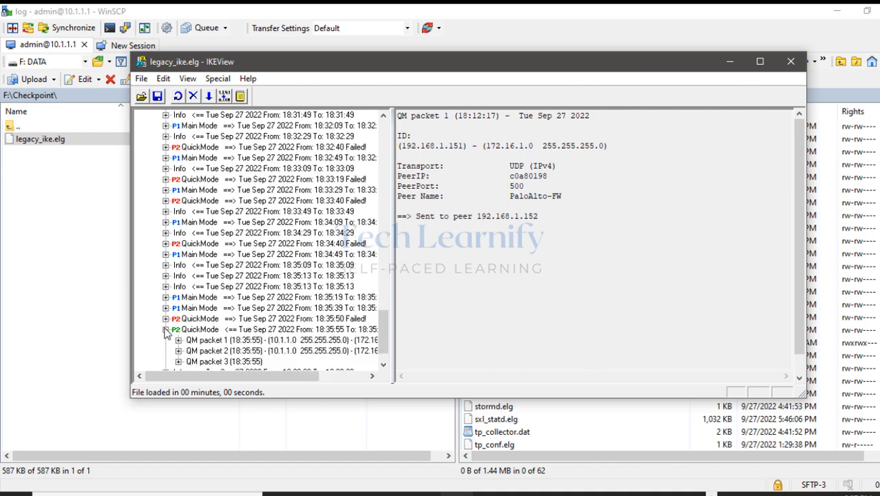
{"action": "left_click", "coordinate": [182, 331]}
{"action": "scroll", "coordinate": [181, 323], "scroll_direction": "down", "scroll_amount": 1}
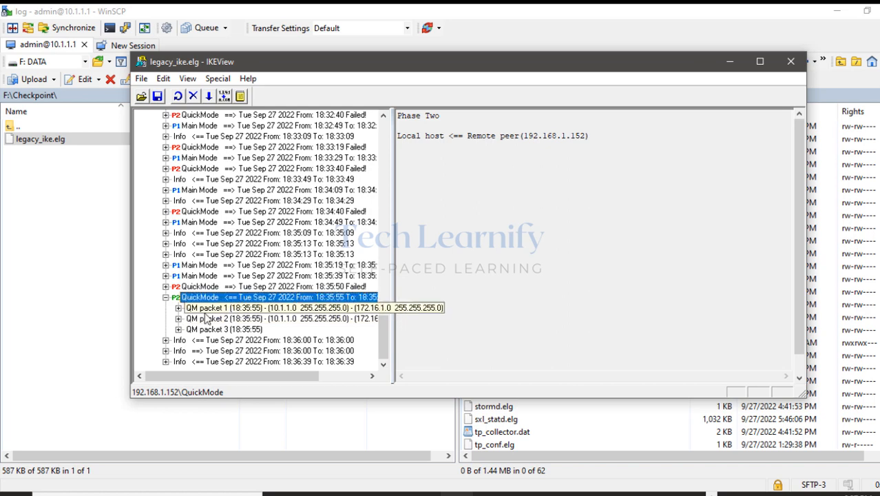
Inspect QM packet 1's Security Association proposal and ESP_AES transform, then QM packet 2.
{"action": "left_click", "coordinate": [178, 308]}
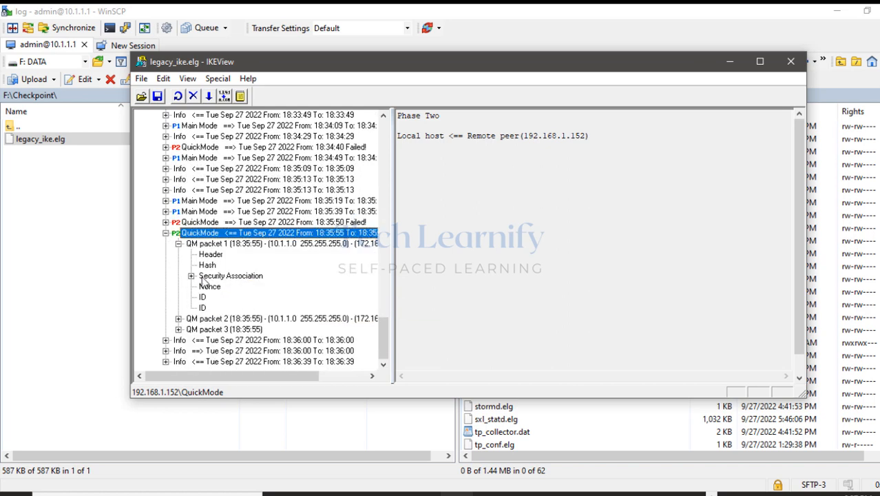
{"action": "left_click", "coordinate": [192, 277]}
{"action": "left_click", "coordinate": [223, 287]}
{"action": "left_click", "coordinate": [204, 286]}
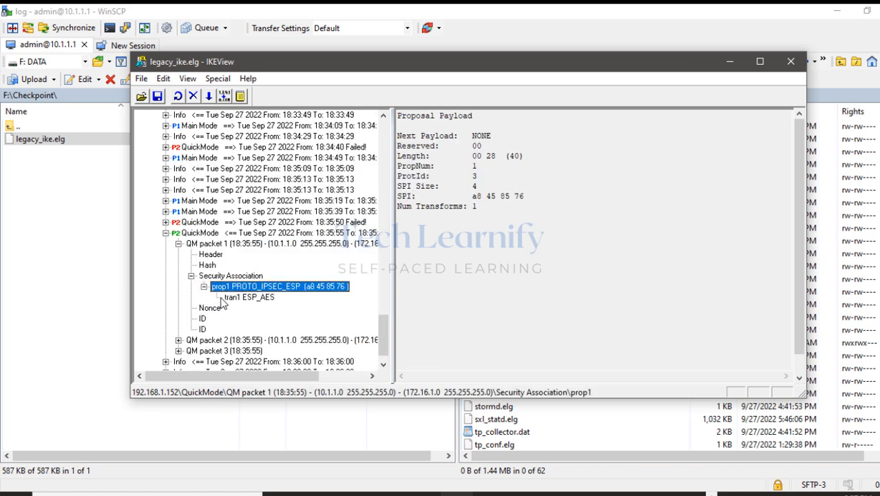
{"action": "left_click", "coordinate": [241, 299]}
{"action": "scroll", "coordinate": [235, 306], "scroll_direction": "down", "scroll_amount": 1}
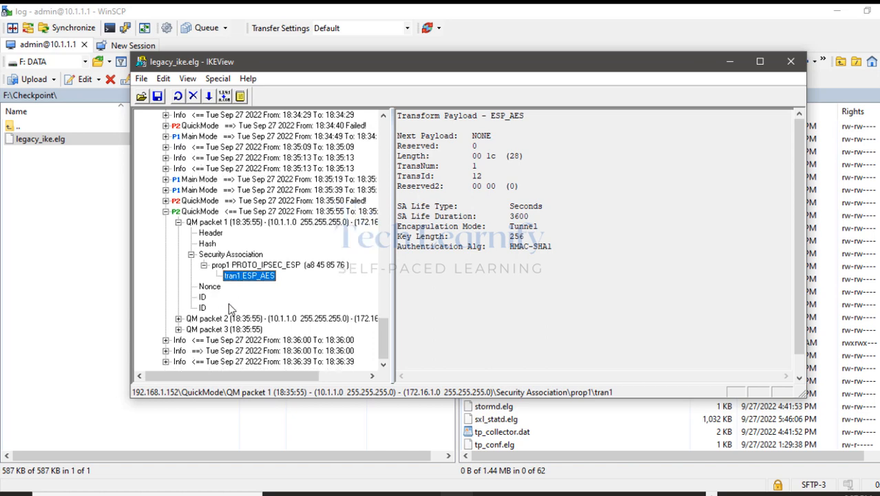
{"action": "left_click", "coordinate": [180, 319]}
{"action": "left_click", "coordinate": [177, 297]}
Examine the 18:36:00 Info entry's DPD HELLO notify, then close IKEView and minimize WinSCP.
{"action": "left_click", "coordinate": [240, 341]}
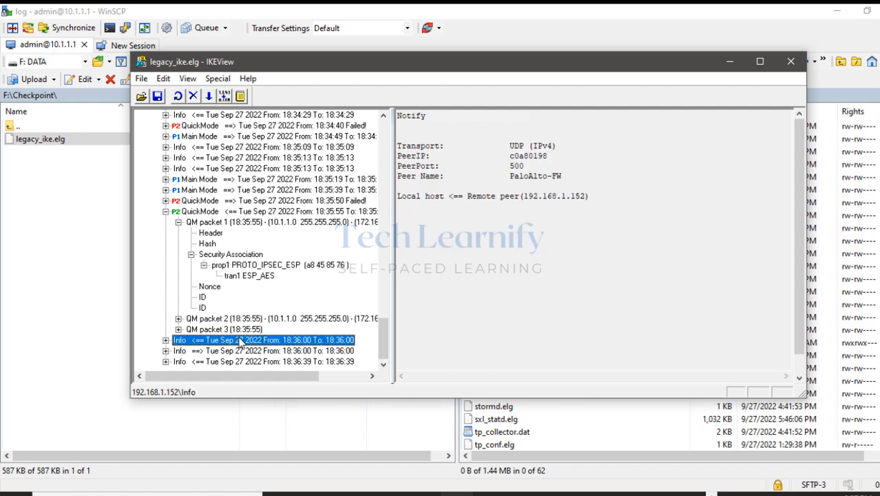
{"action": "left_click", "coordinate": [166, 340]}
{"action": "scroll", "coordinate": [207, 344], "scroll_direction": "down", "scroll_amount": 1}
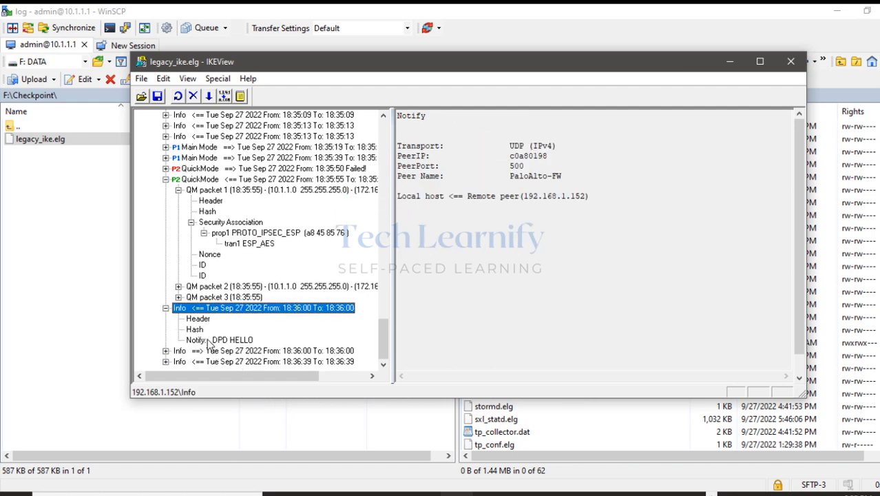
{"action": "left_click", "coordinate": [210, 341]}
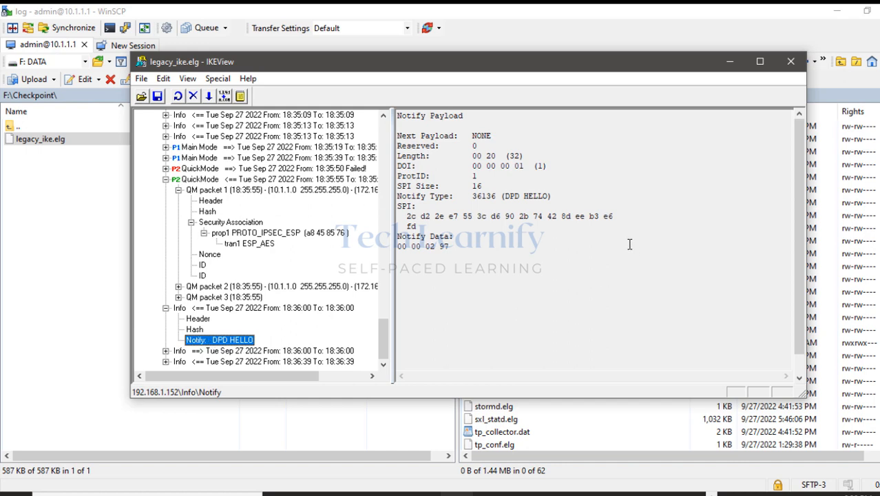
{"action": "left_click_drag", "start_coordinate": [505, 199], "coordinate": [549, 197]}
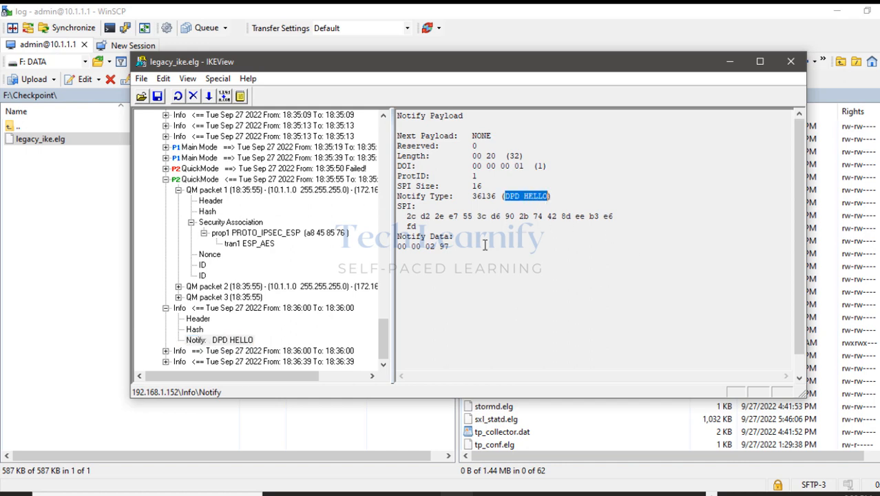
{"action": "scroll", "coordinate": [294, 256], "scroll_direction": "up", "scroll_amount": 15}
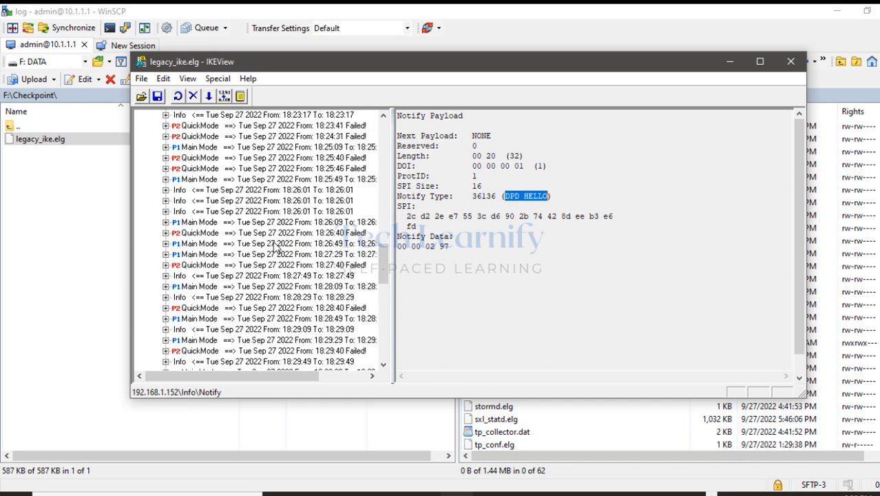
{"action": "left_click", "coordinate": [792, 62]}
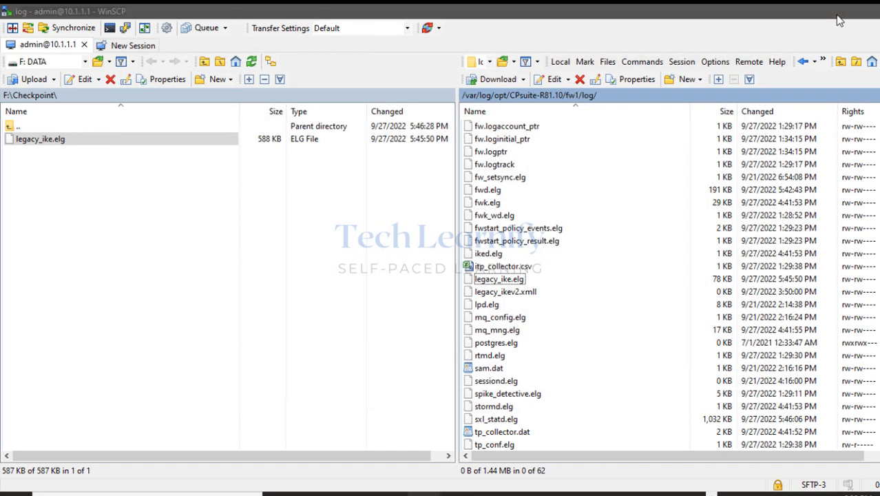
{"action": "left_click", "coordinate": [836, 11]}
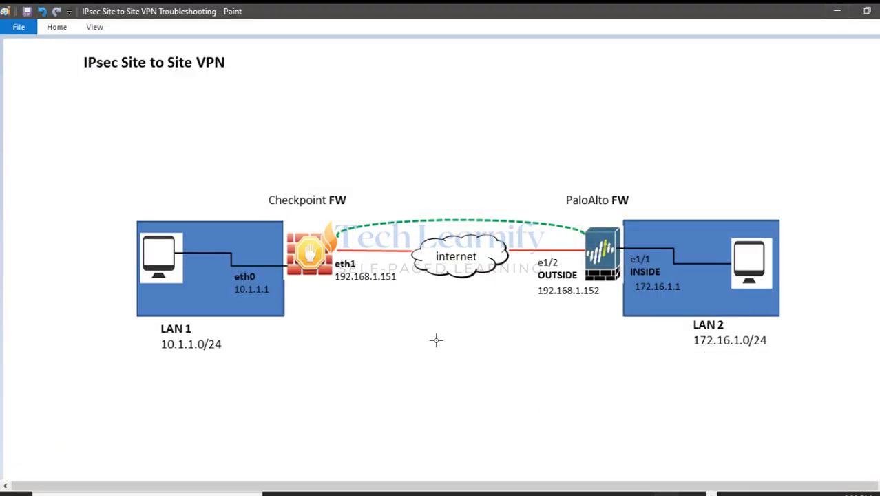